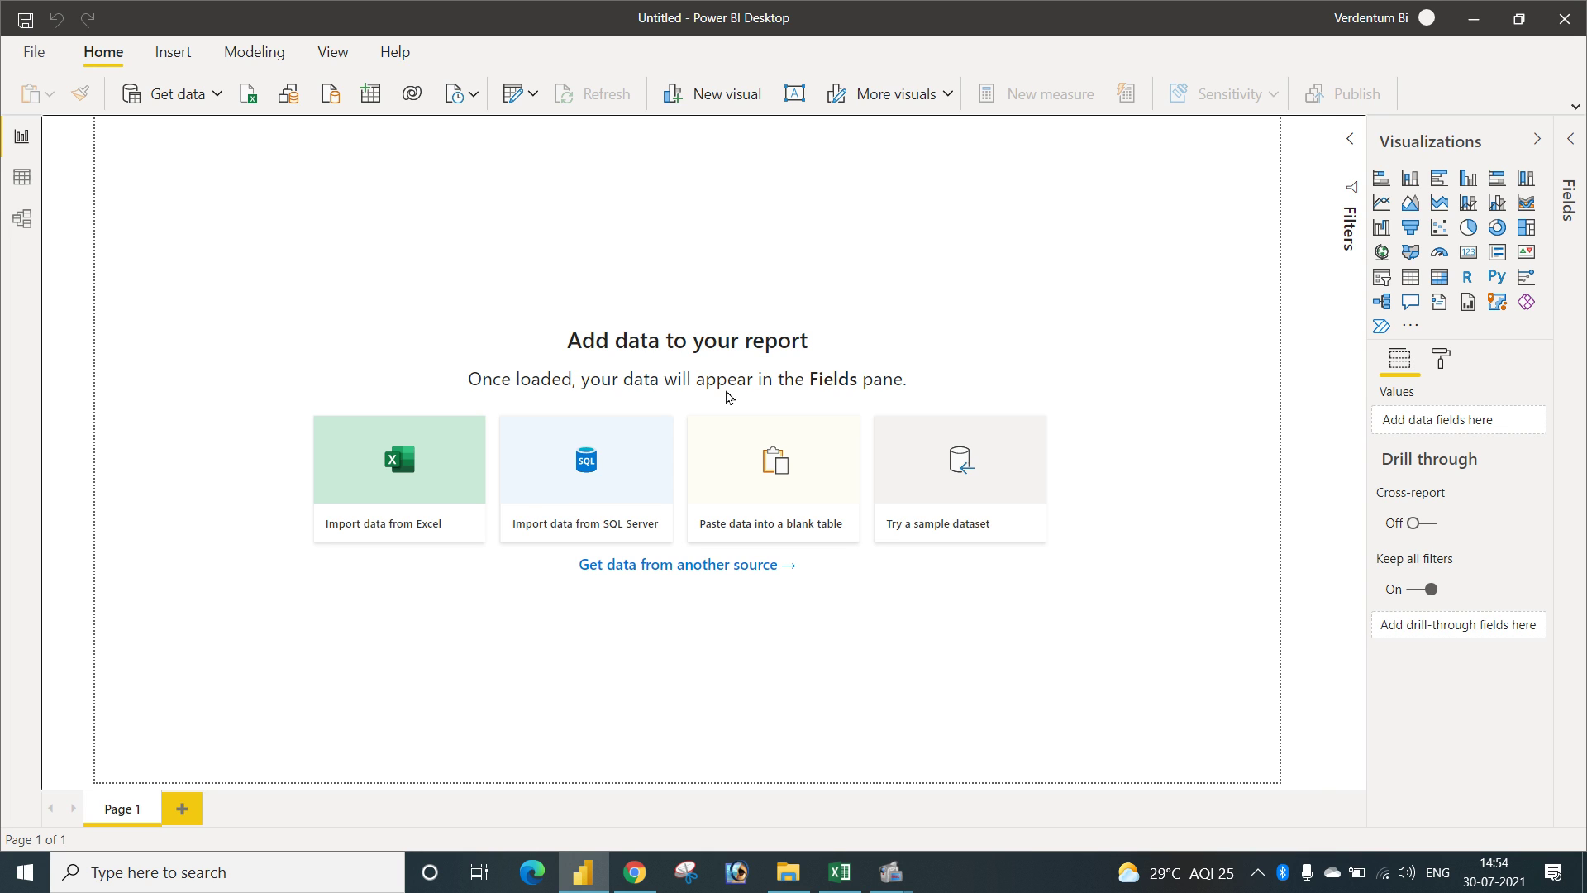
Switch to the dummy.xlsx workbook in Excel and look through the Table 1, Table 2 and Table 3 sheets.
{"action": "left_click", "coordinate": [840, 878]}
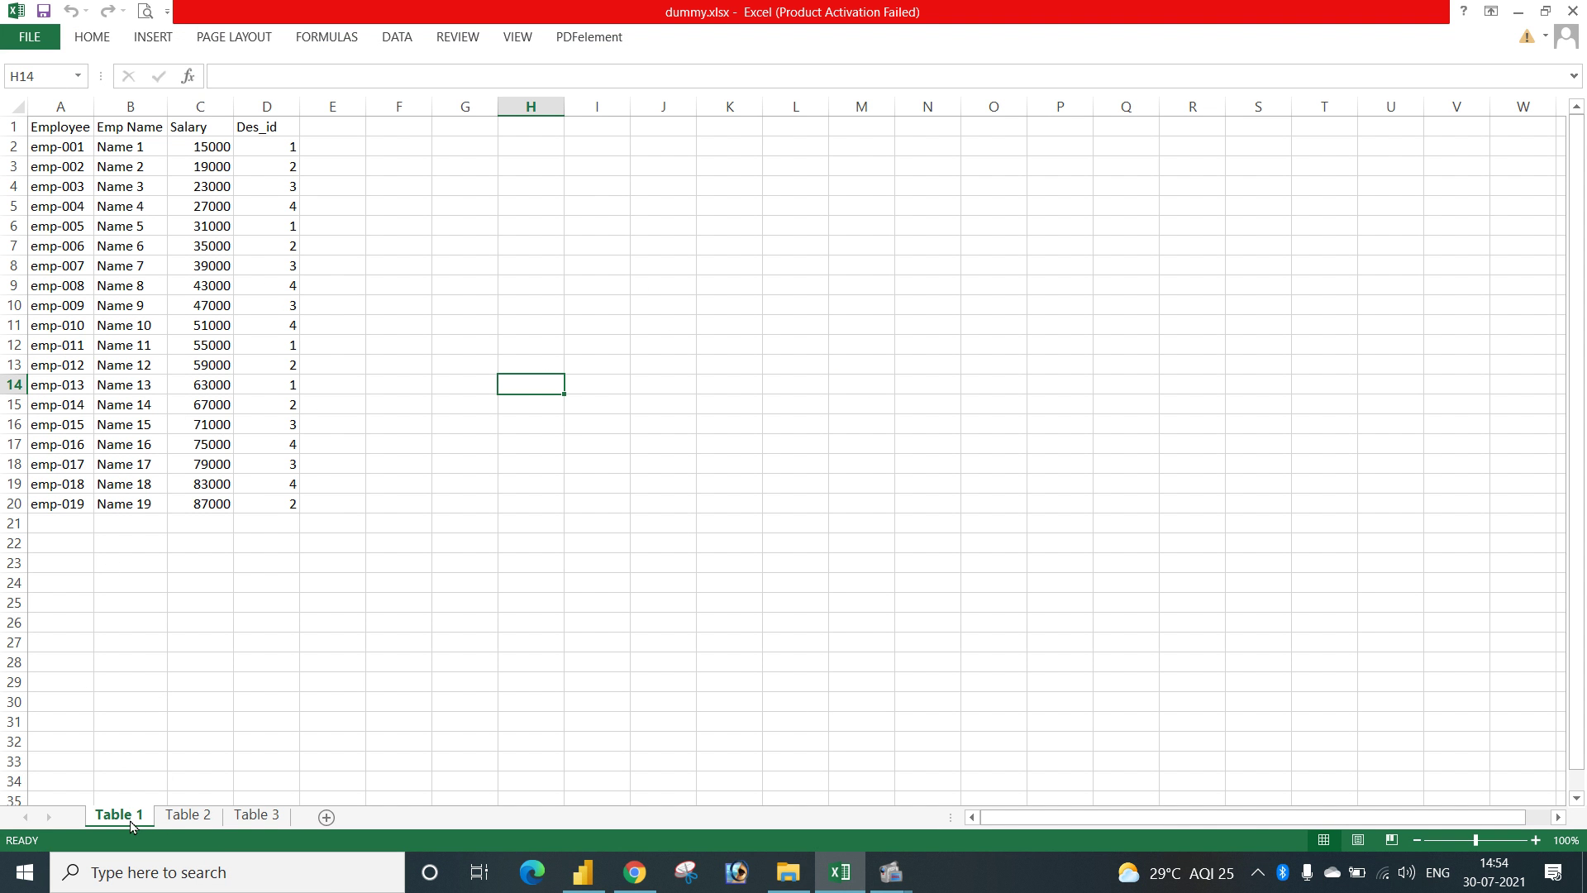
{"action": "left_click", "coordinate": [187, 820]}
{"action": "left_click", "coordinate": [273, 818]}
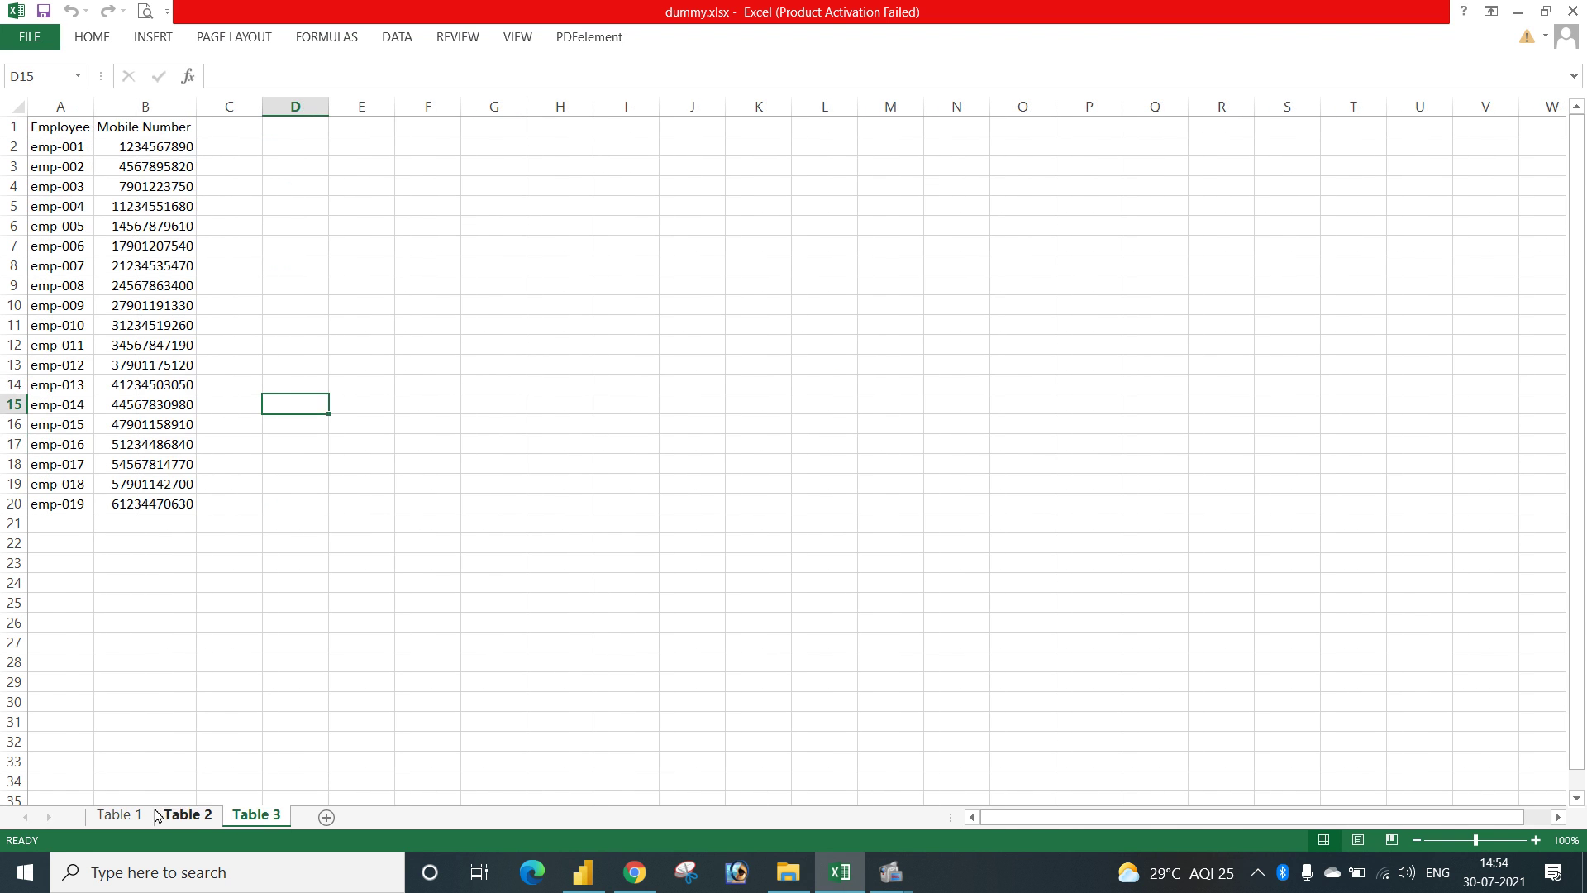
{"action": "left_click", "coordinate": [125, 817]}
{"action": "left_click", "coordinate": [195, 818]}
{"action": "left_click", "coordinate": [256, 815]}
{"action": "left_click", "coordinate": [142, 818]}
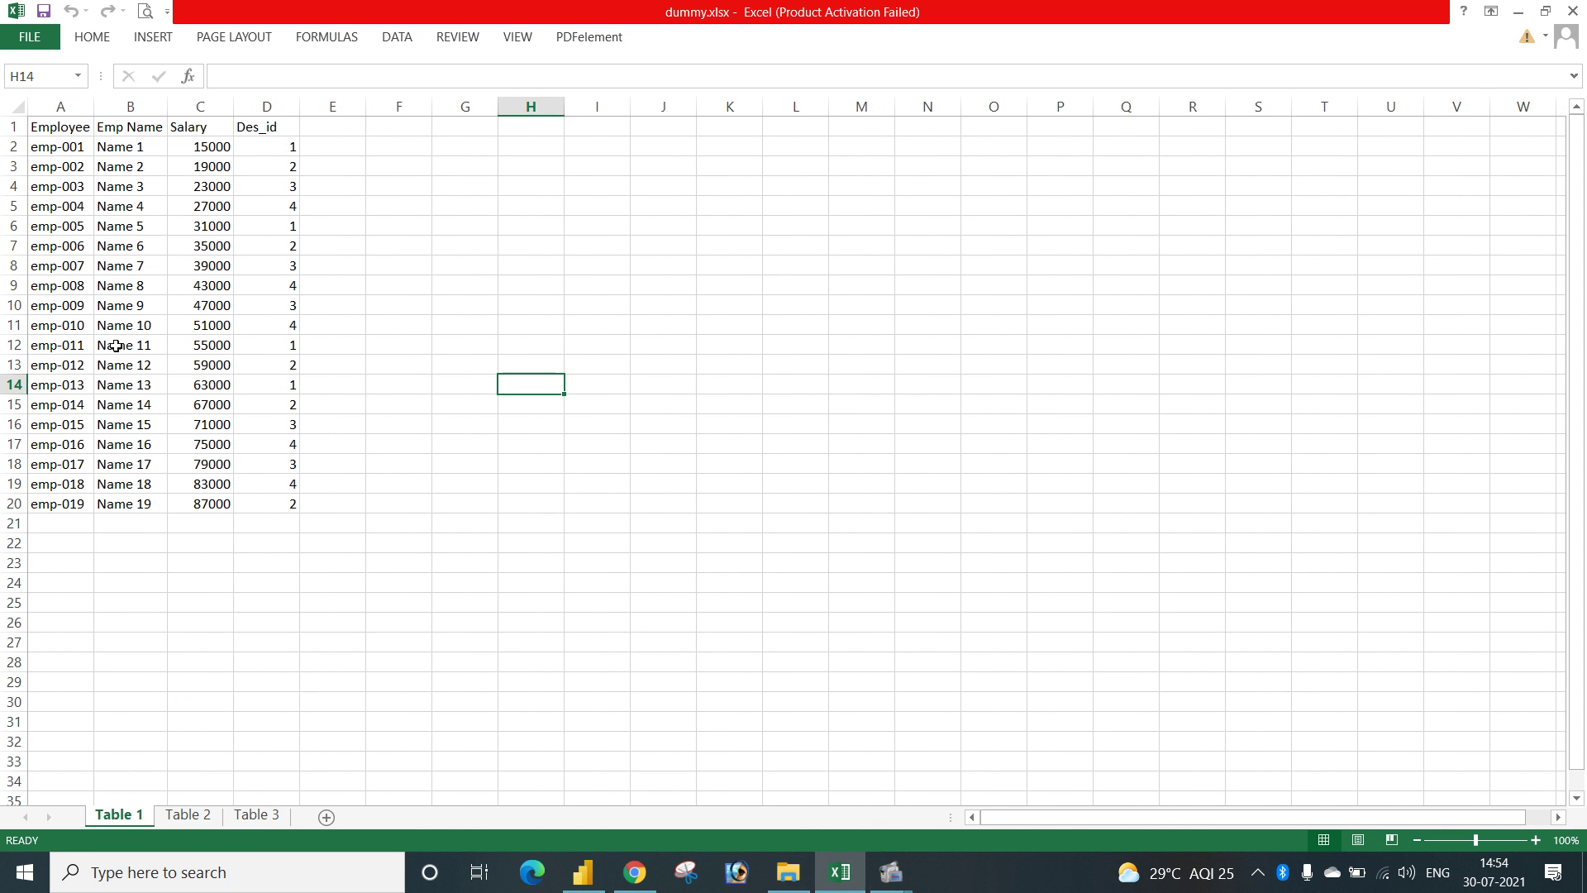
Fit the Employee ID column's width on the Table 1 sheet and examine its Emp Name, Salary and Des_id columns.
{"action": "left_click", "coordinate": [47, 107]}
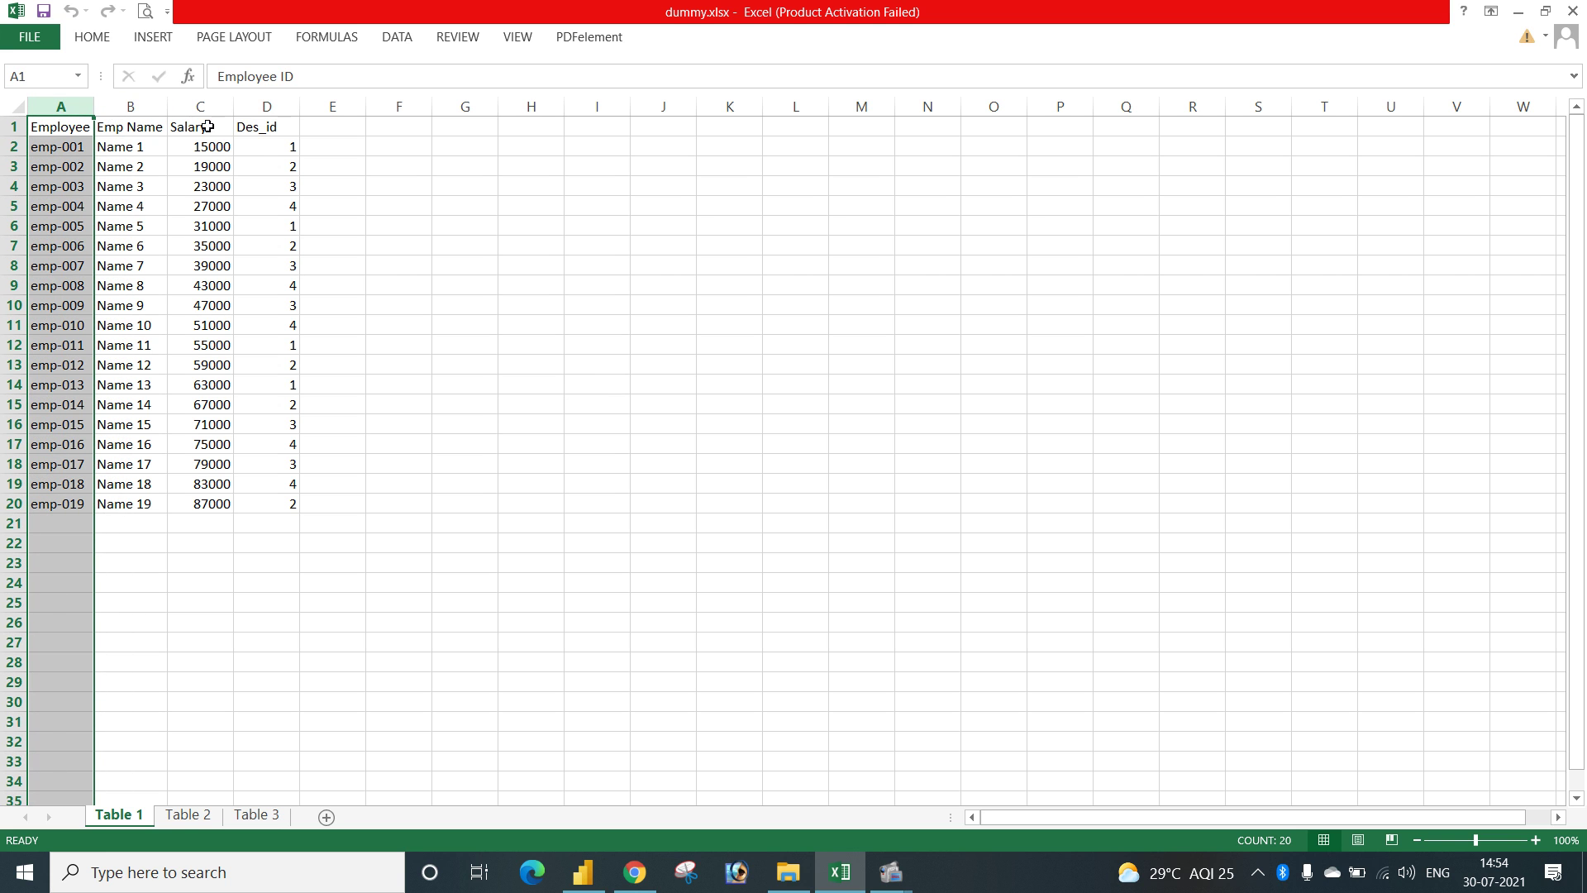
{"action": "double_click", "coordinate": [94, 107]}
{"action": "left_click", "coordinate": [140, 127]}
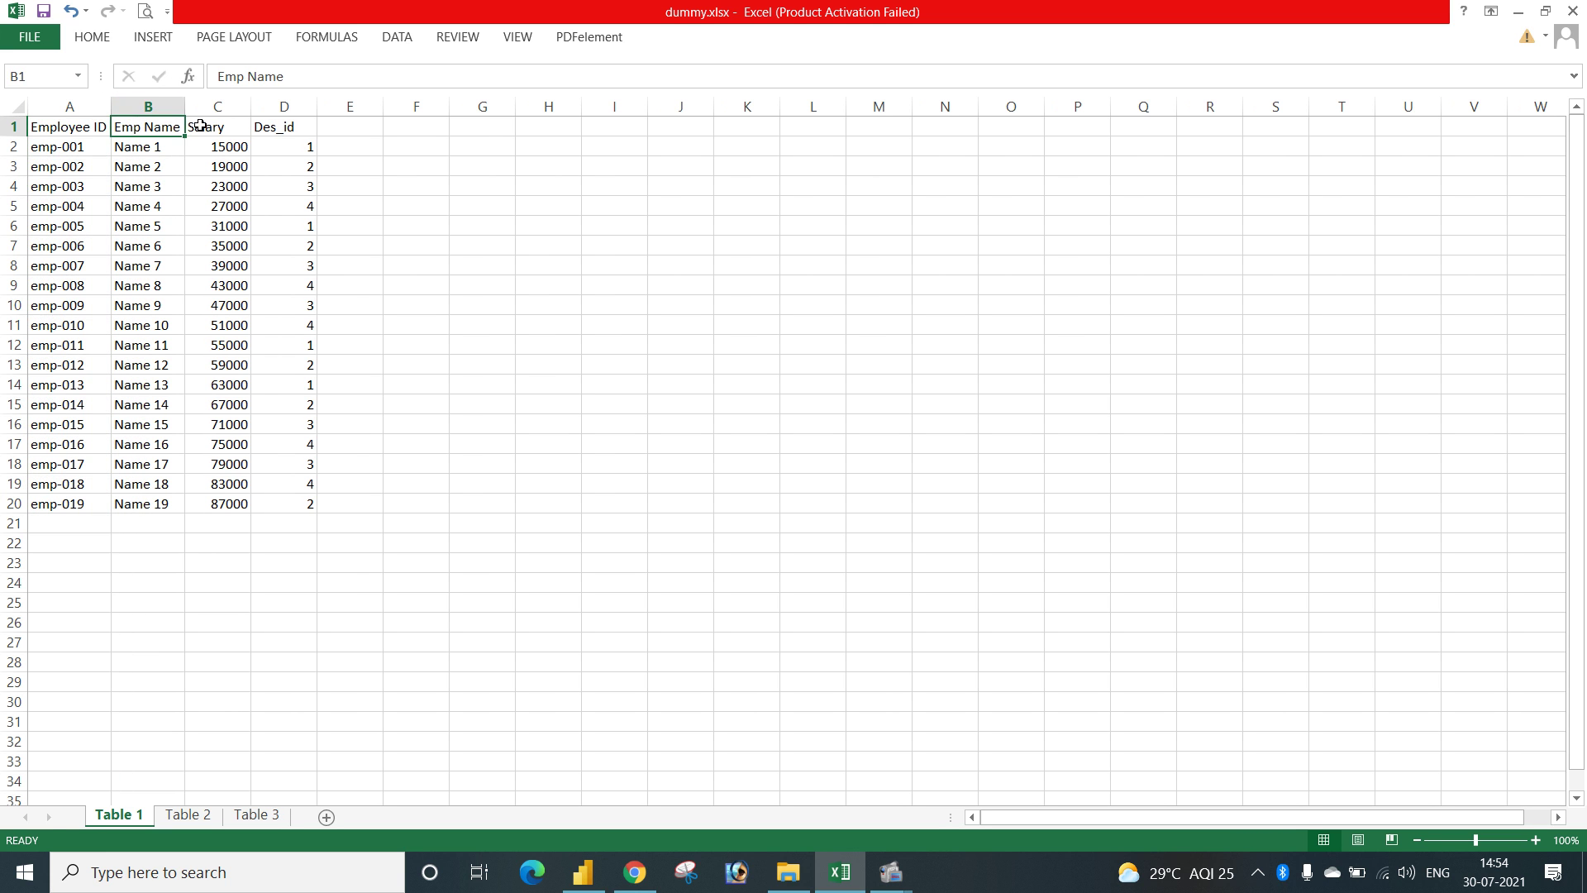
{"action": "left_click", "coordinate": [200, 126]}
{"action": "left_click", "coordinate": [294, 127]}
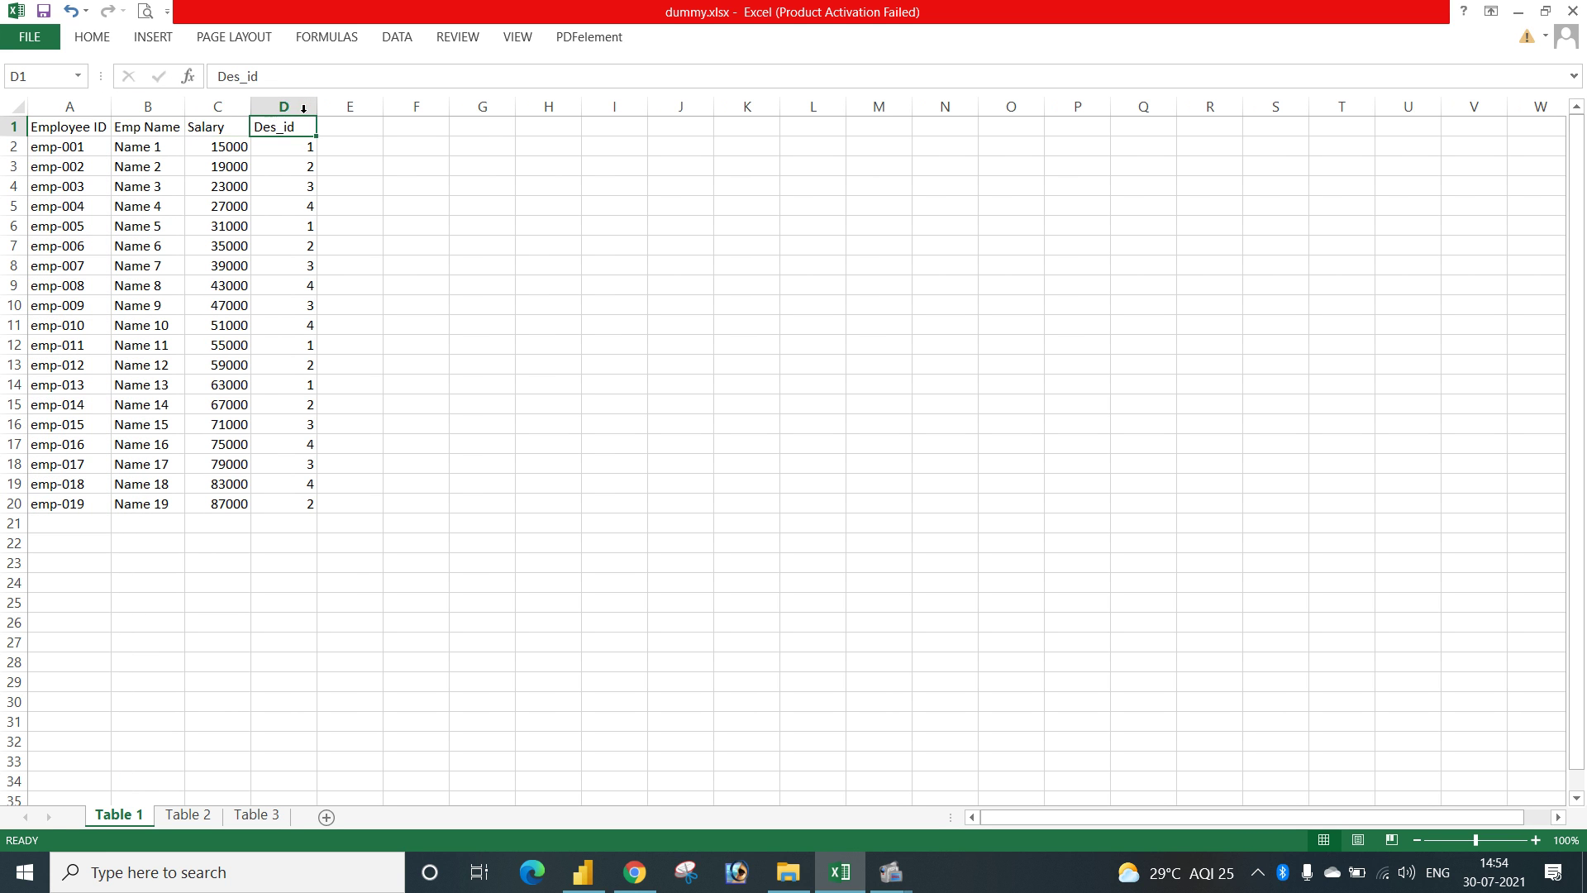
{"action": "left_click", "coordinate": [286, 107]}
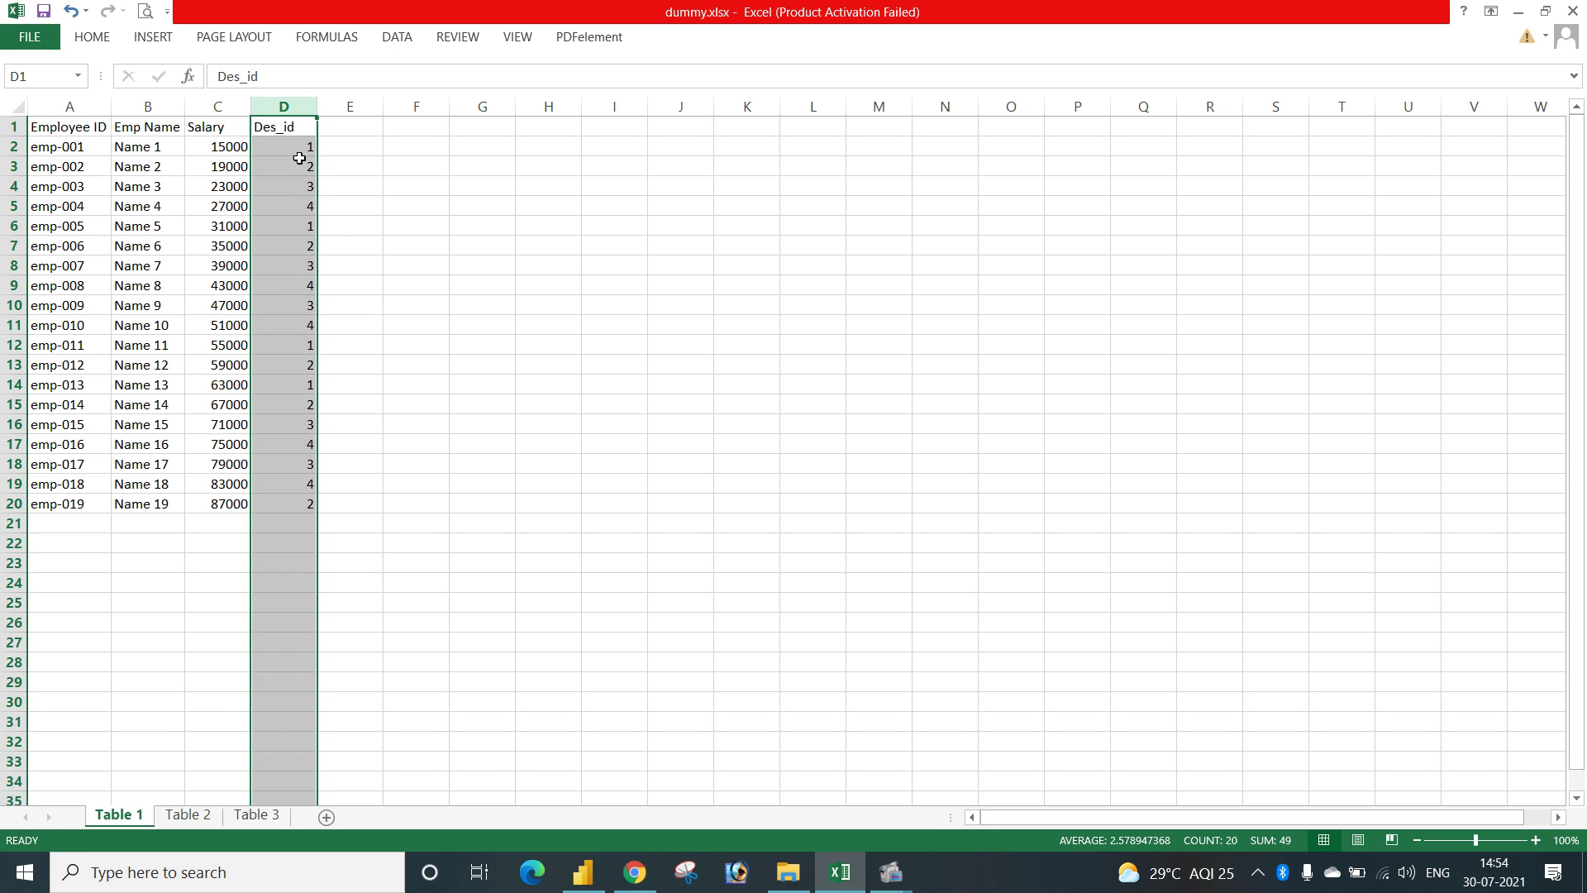
{"action": "left_click_drag", "start_coordinate": [301, 146], "coordinate": [291, 504]}
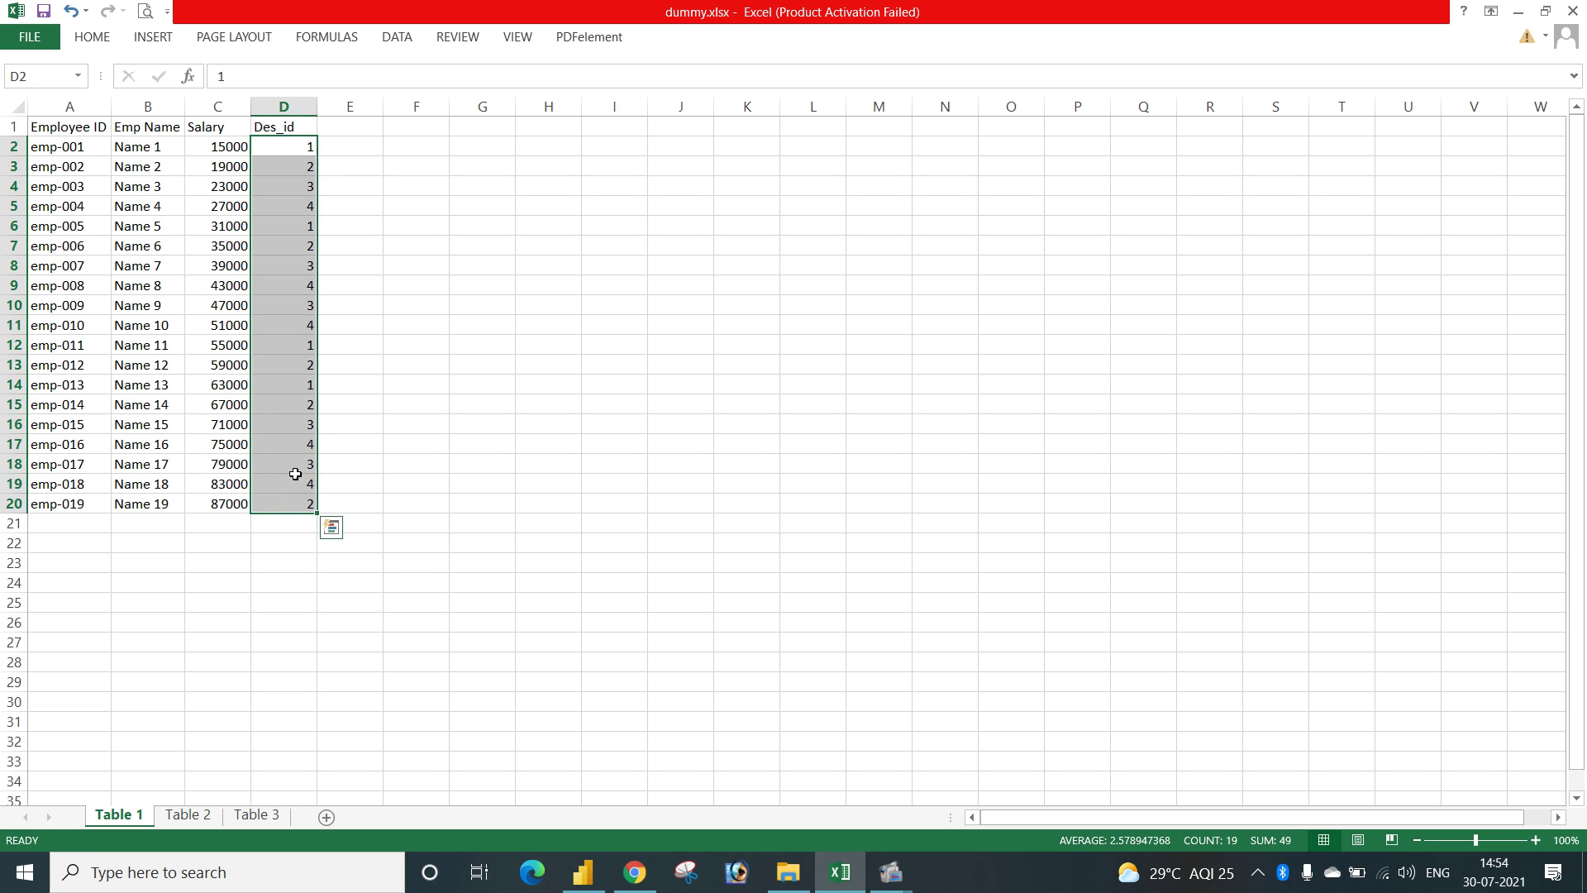
{"action": "left_click", "coordinate": [350, 305]}
Examine the Designation and Des_id columns on the Table 2 sheet.
{"action": "left_click", "coordinate": [187, 814]}
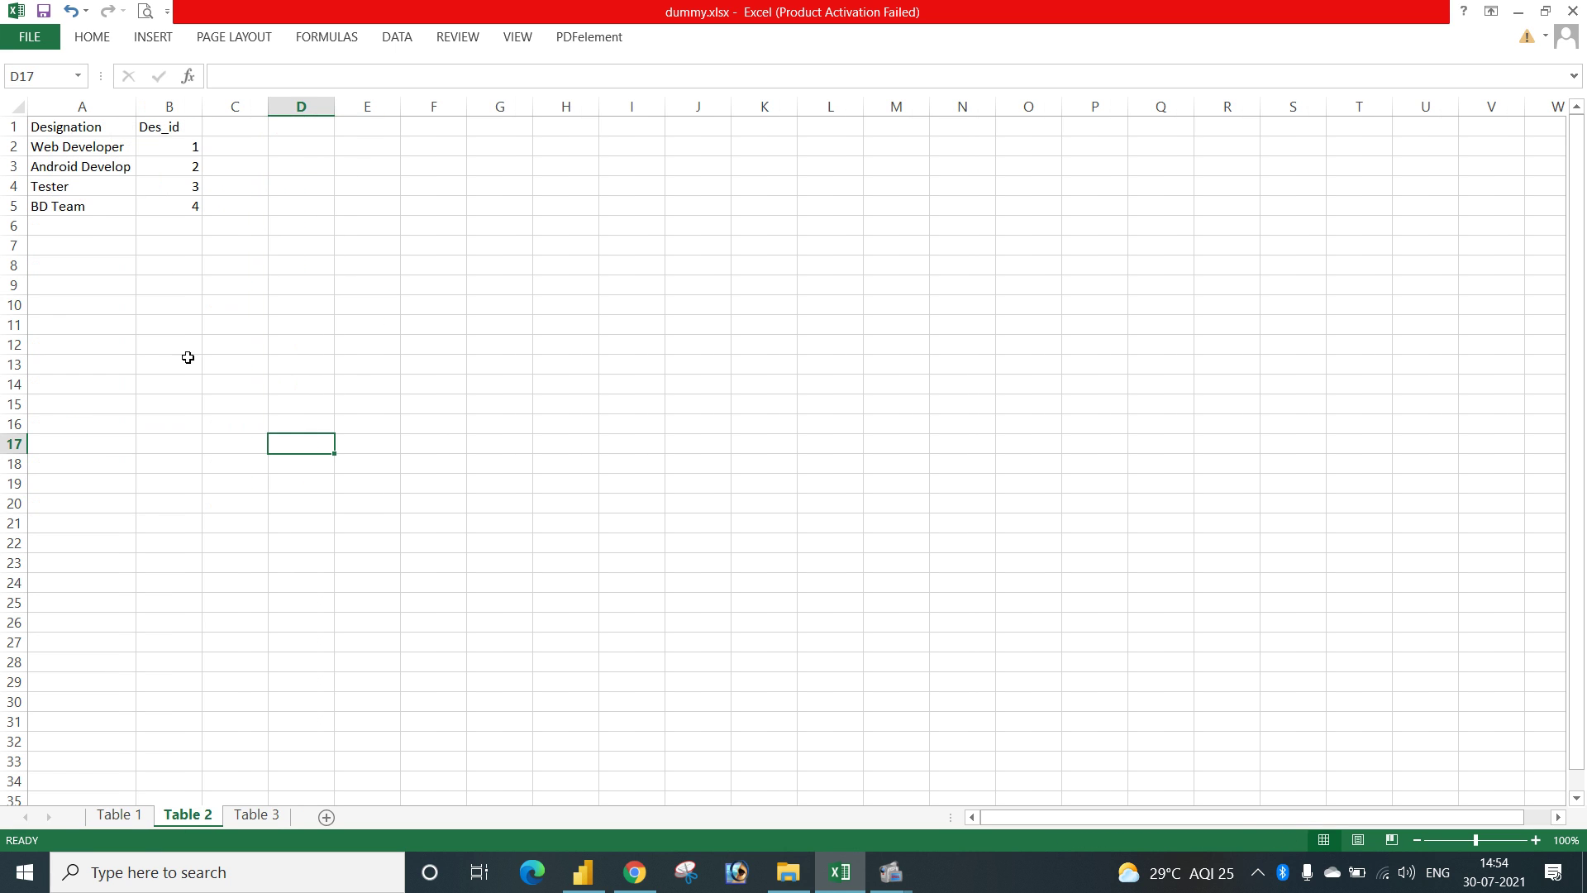
{"action": "left_click", "coordinate": [95, 124]}
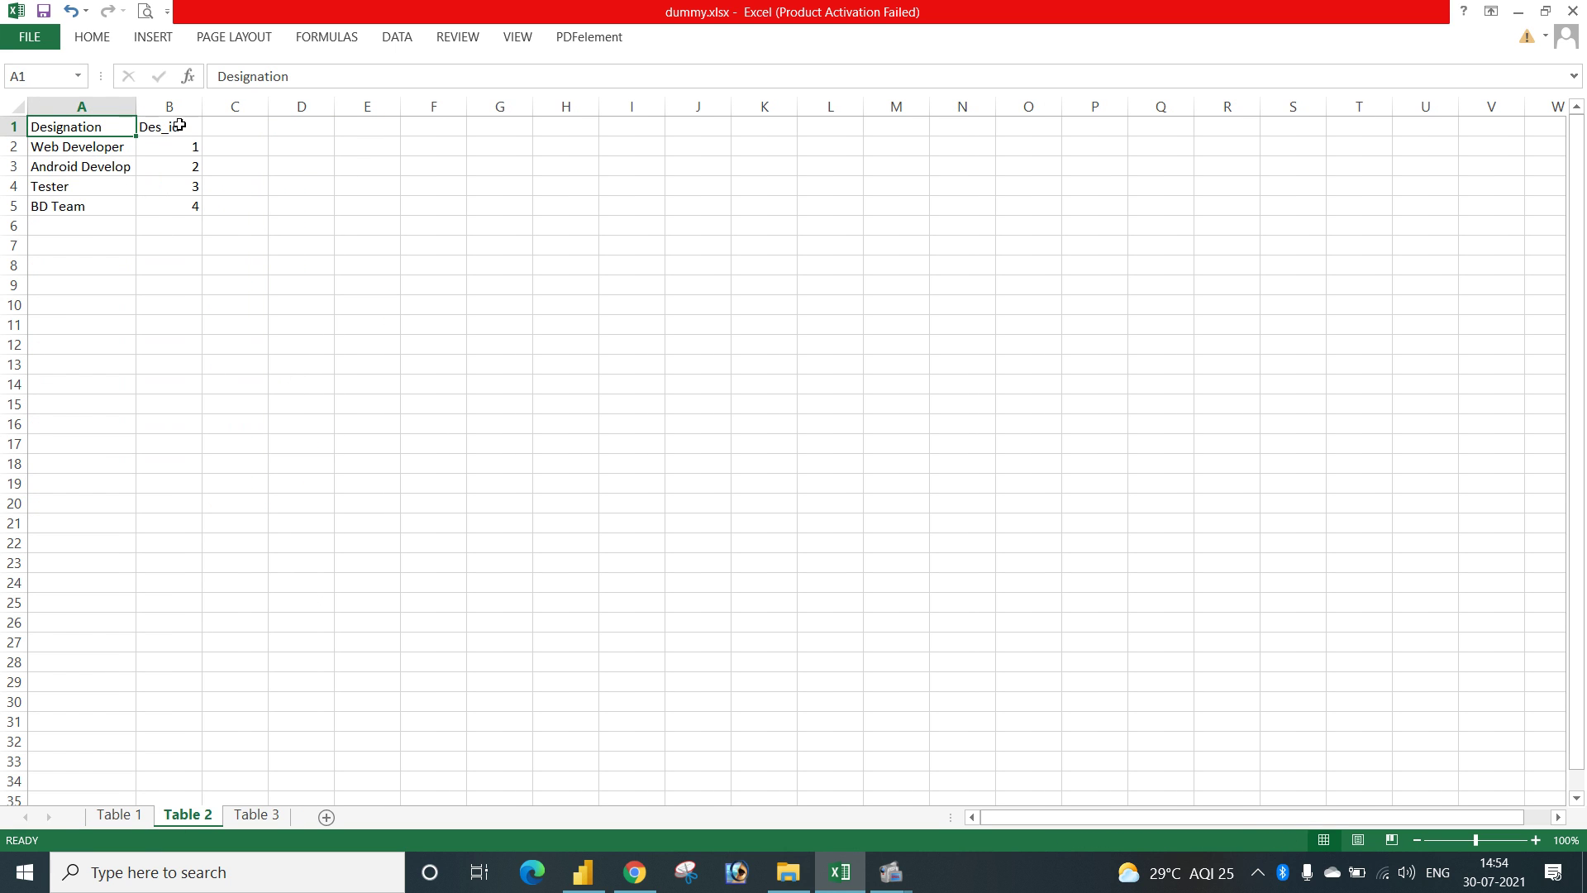
{"action": "left_click_drag", "start_coordinate": [179, 126], "coordinate": [167, 202]}
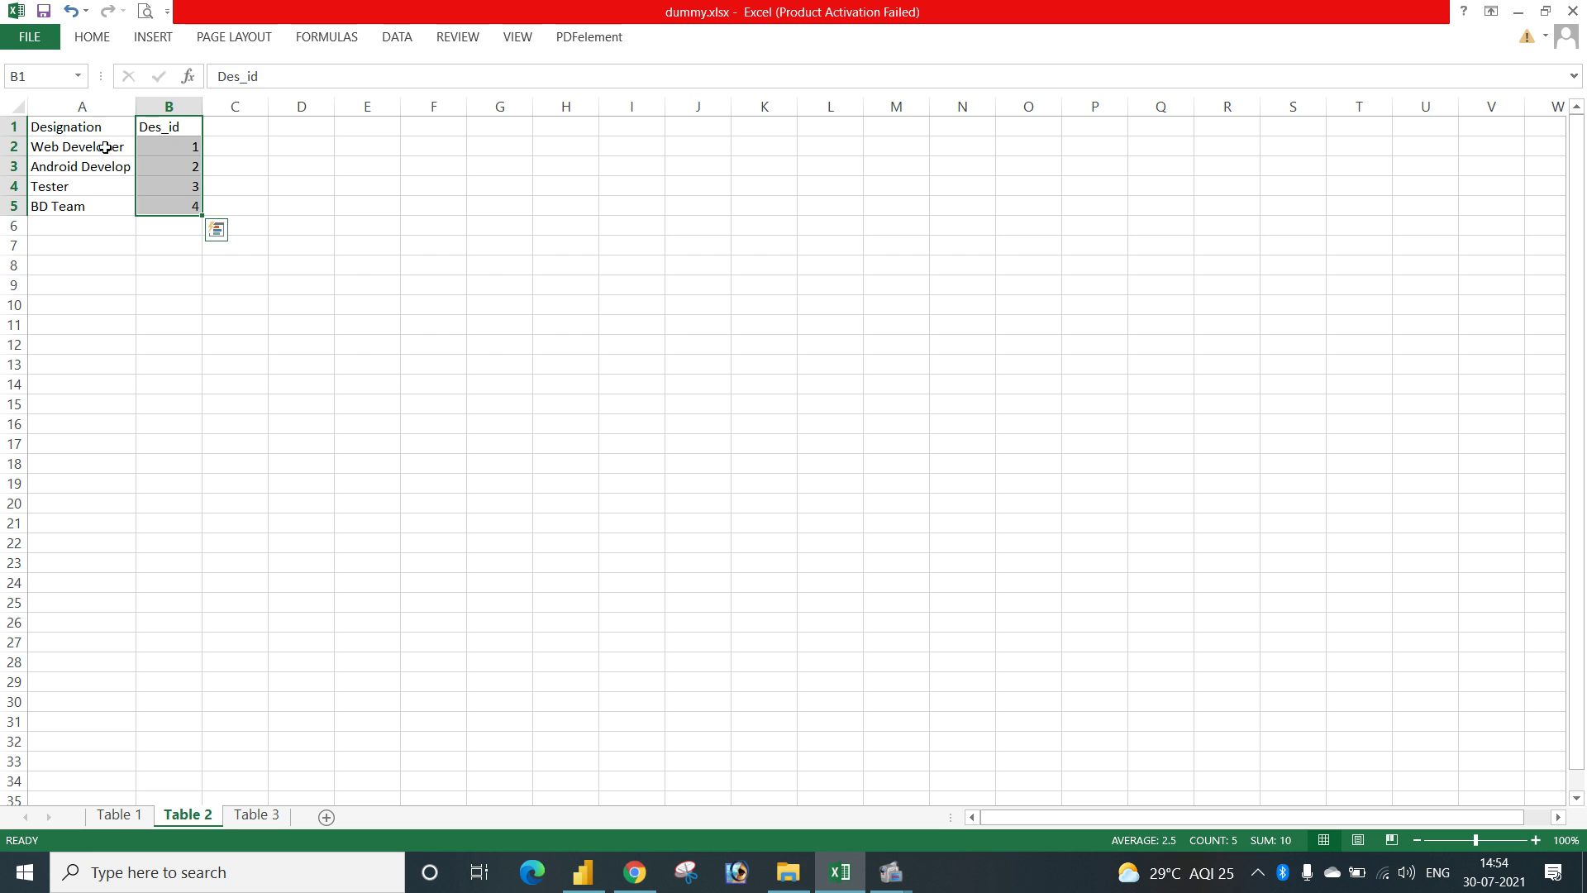
Compare the Des_id values on Table 1 with the Des_id and Designation entries on Table 2.
{"action": "left_click", "coordinate": [125, 815]}
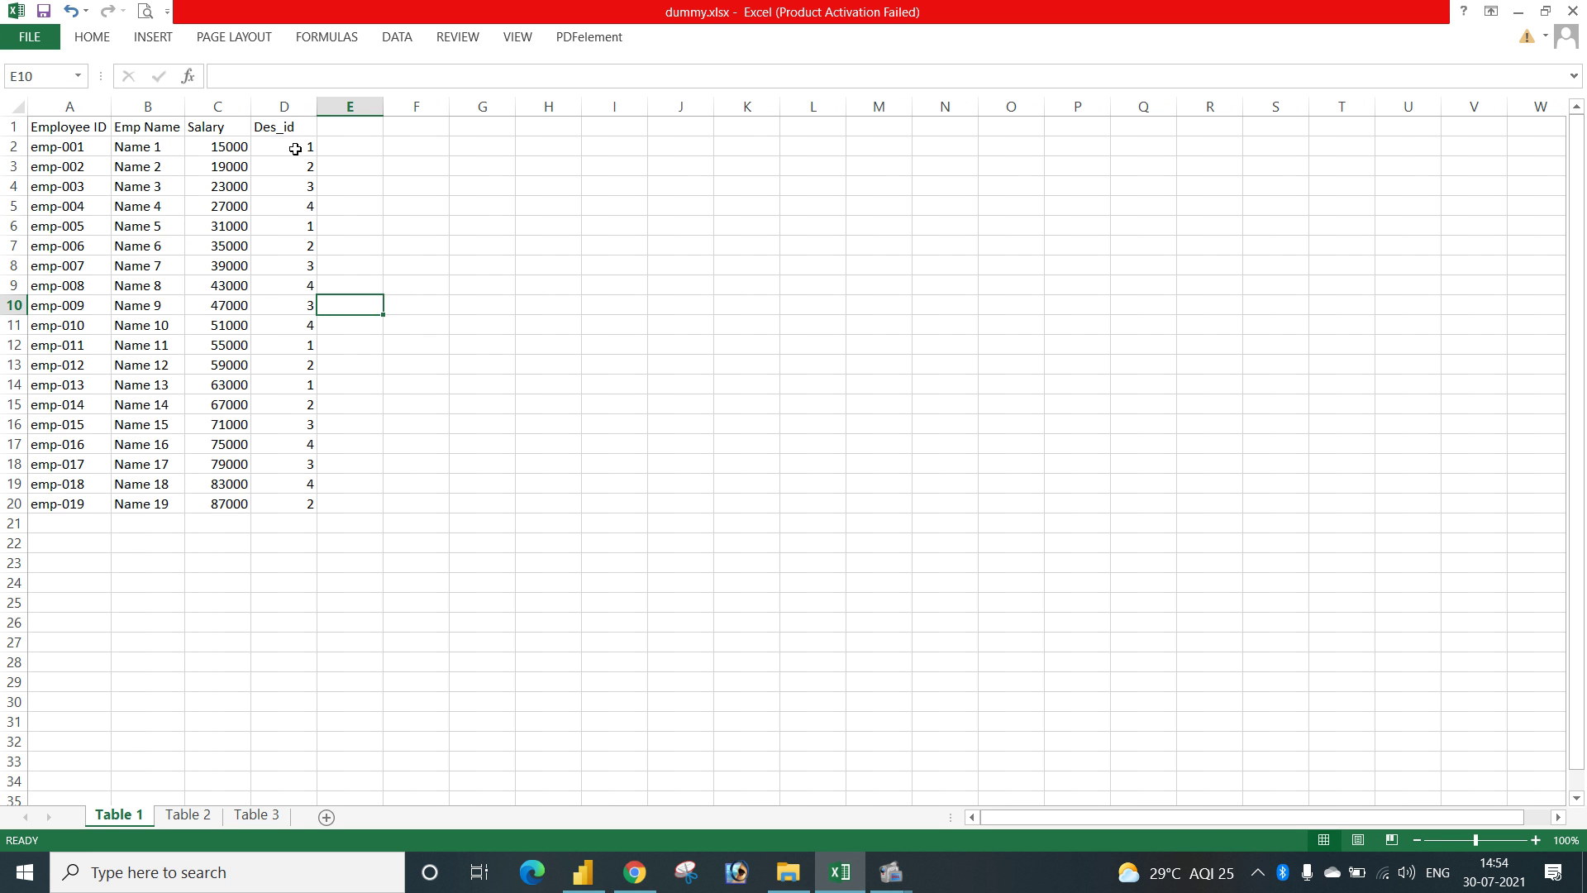
{"action": "left_click_drag", "start_coordinate": [295, 149], "coordinate": [273, 503]}
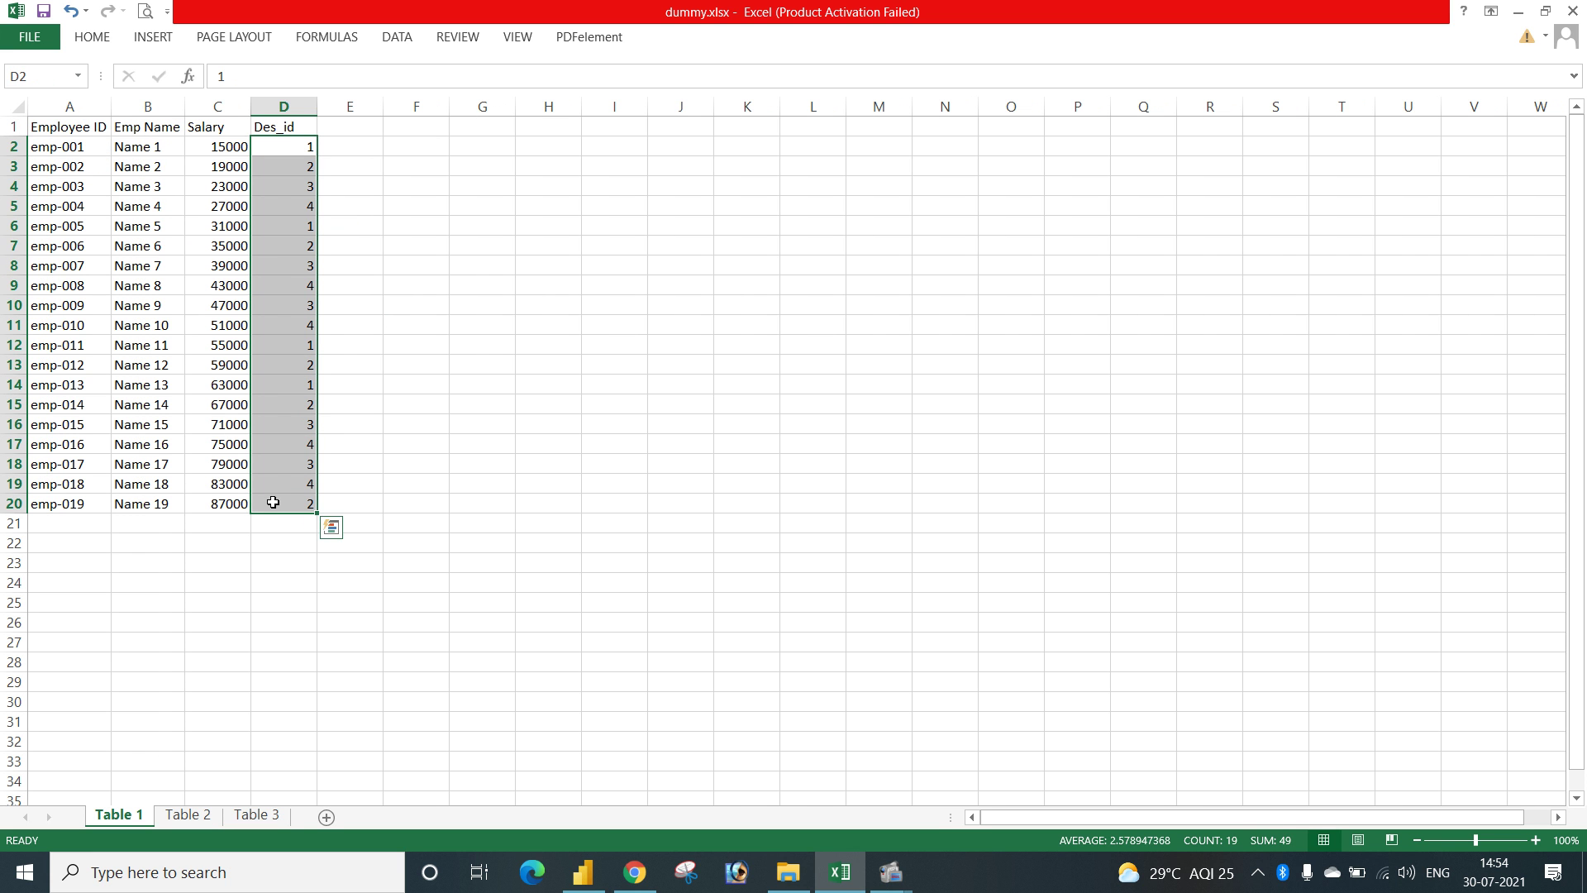
{"action": "left_click", "coordinate": [187, 814]}
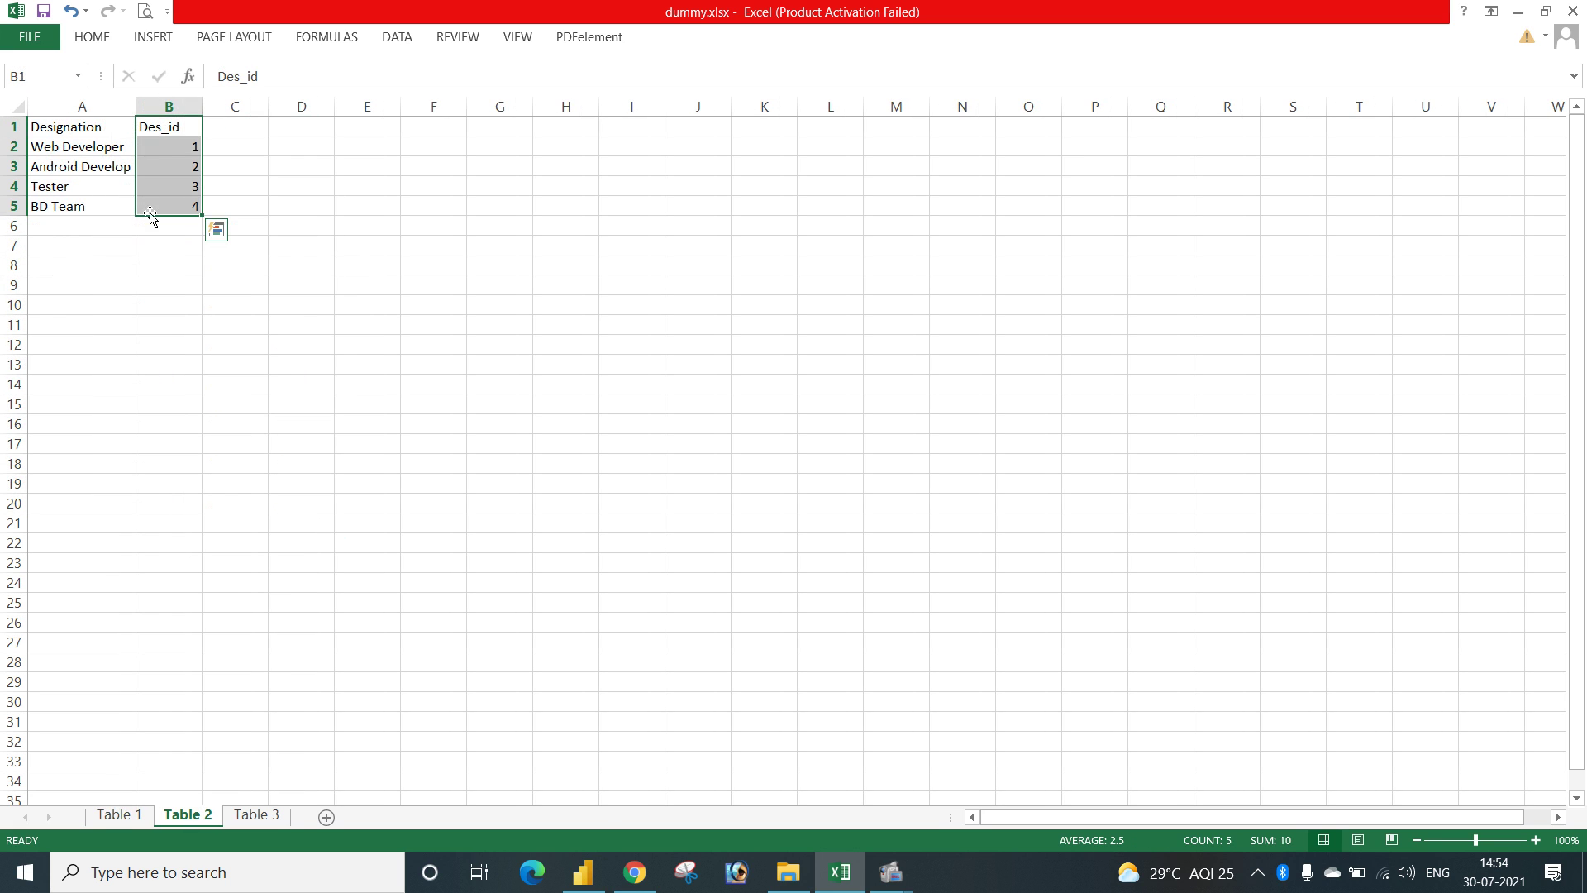
{"action": "left_click_drag", "start_coordinate": [190, 146], "coordinate": [187, 202]}
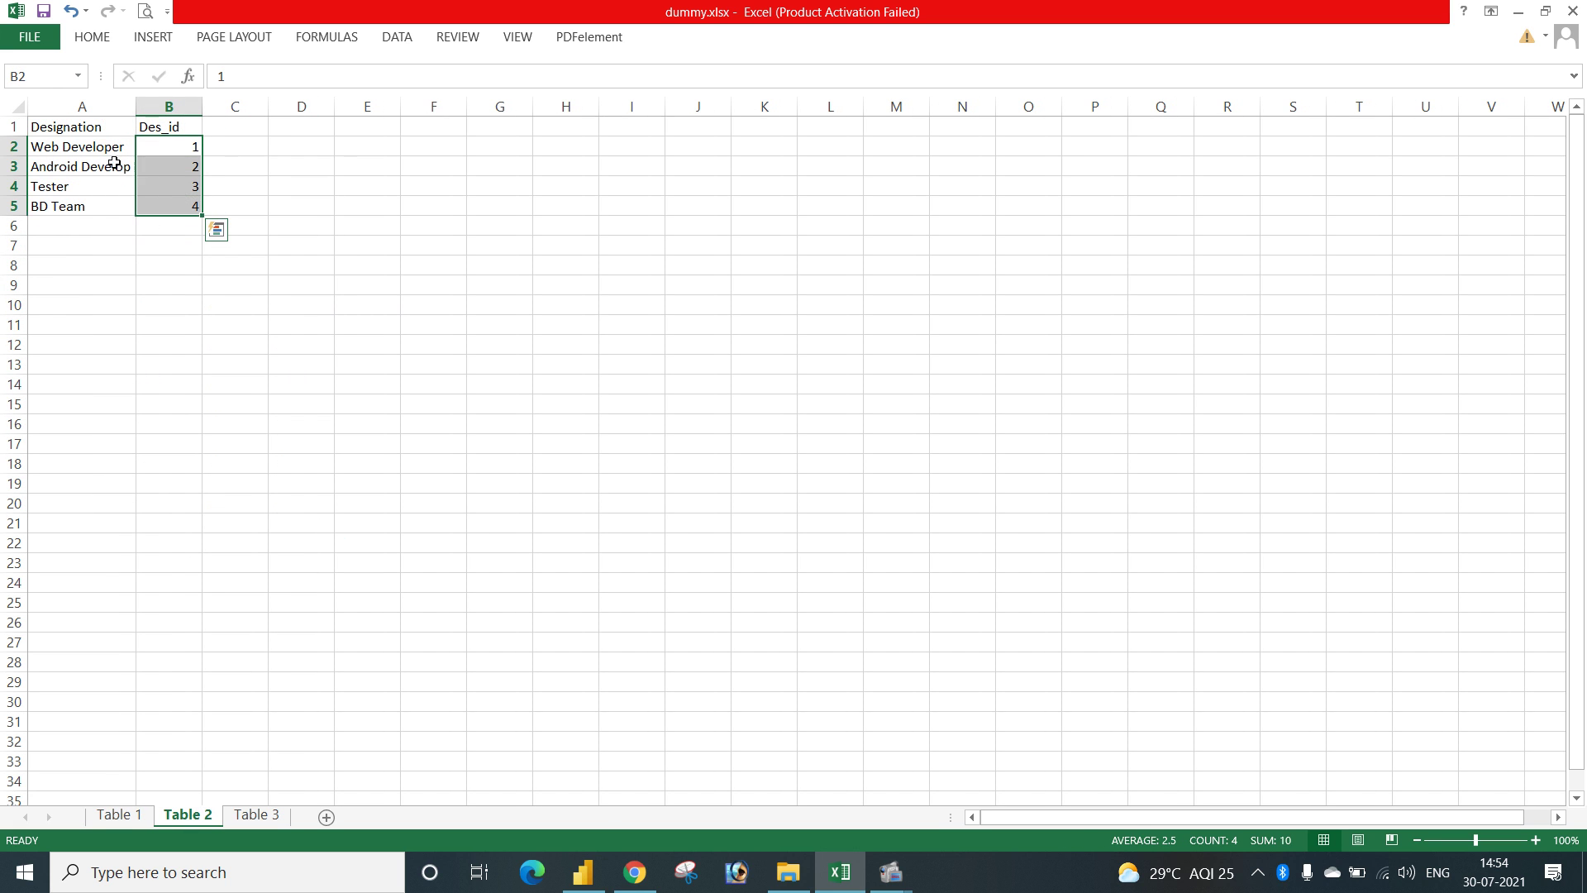
{"action": "left_click_drag", "start_coordinate": [102, 149], "coordinate": [83, 209]}
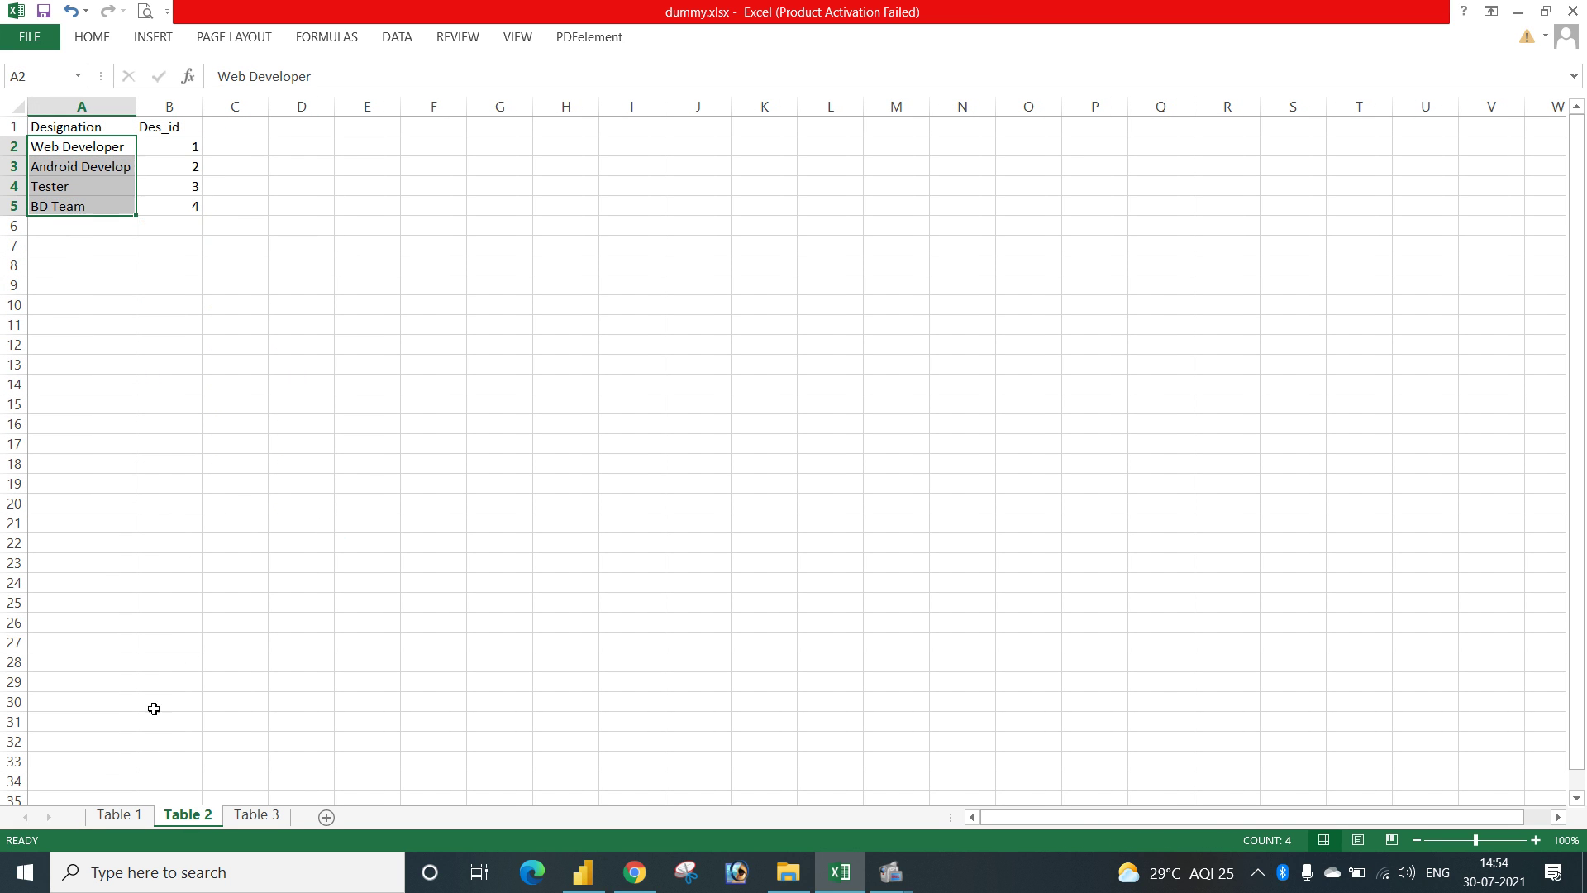
{"action": "left_click", "coordinate": [119, 814]}
{"action": "left_click_drag", "start_coordinate": [297, 149], "coordinate": [305, 504]}
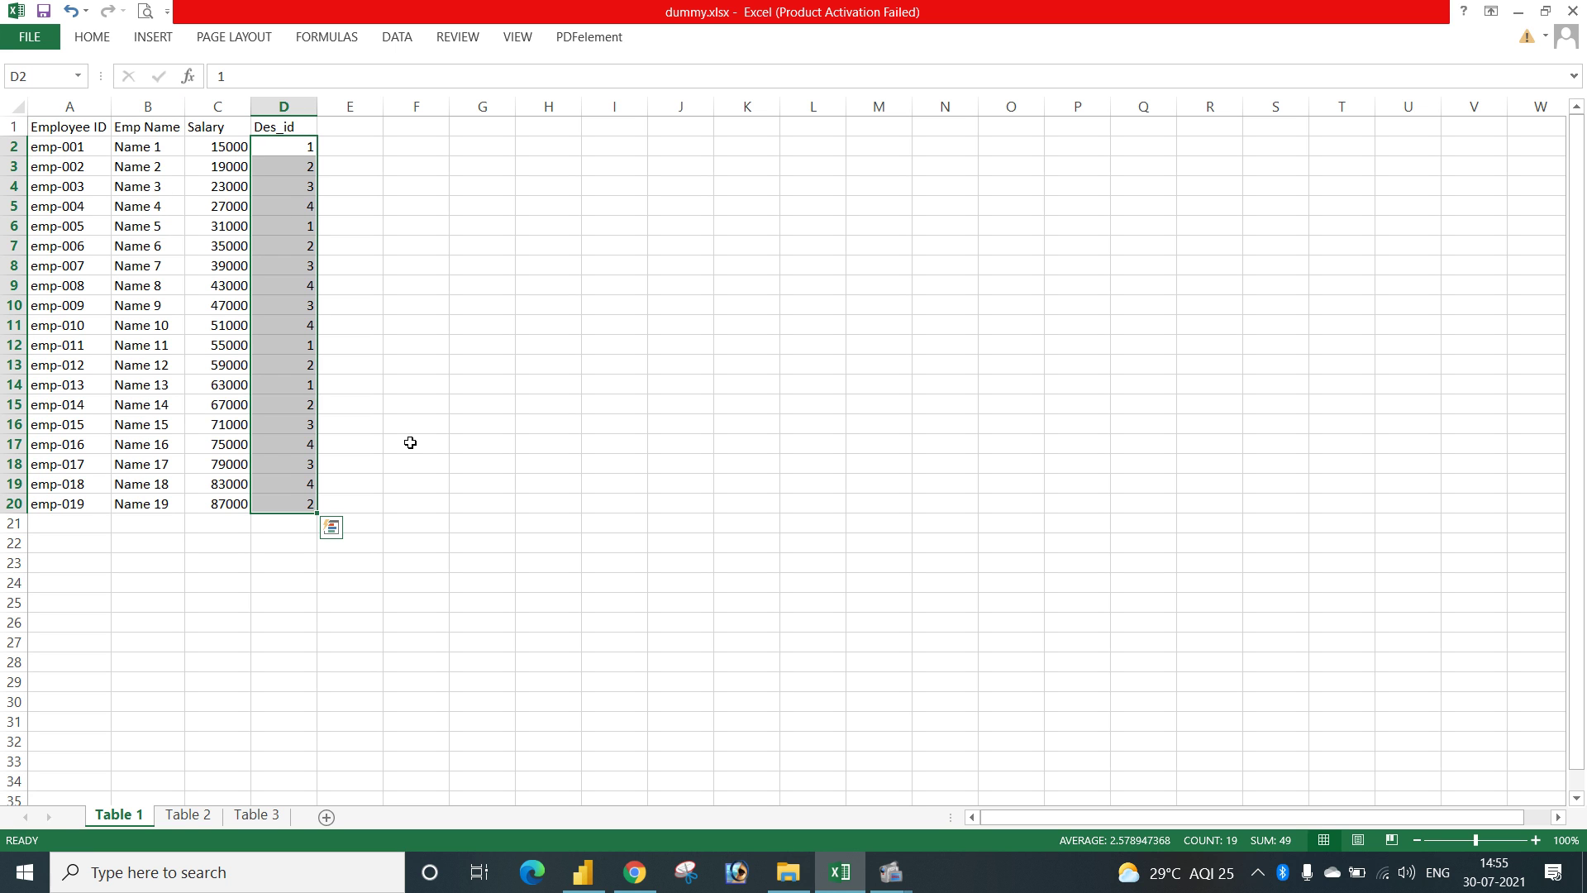
{"action": "left_click", "coordinate": [187, 814]}
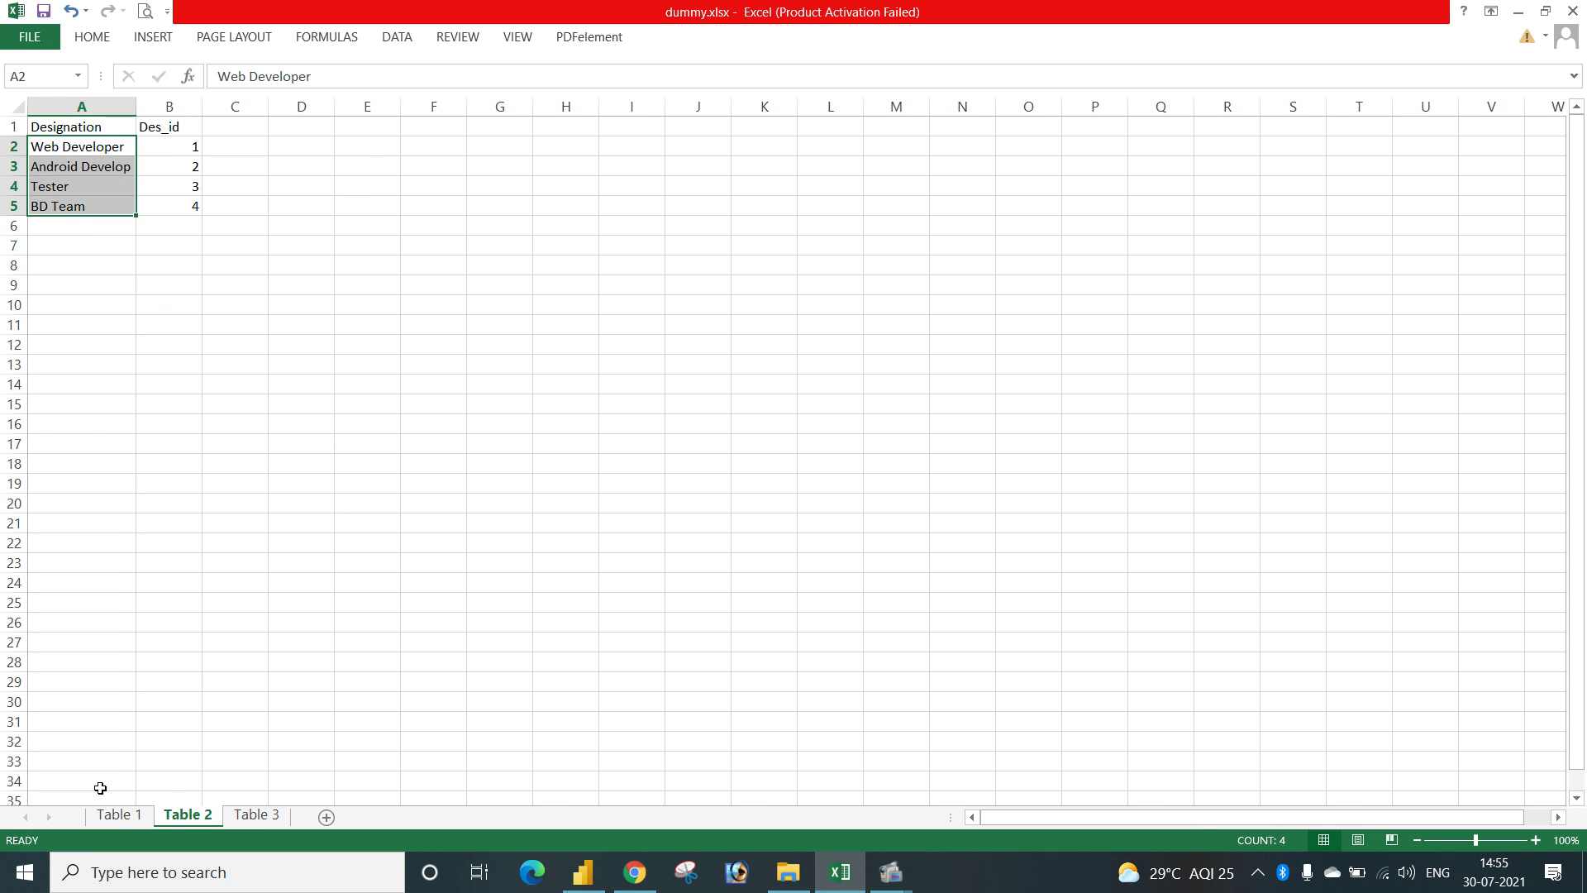
{"action": "left_click", "coordinate": [119, 814]}
{"action": "left_click", "coordinate": [462, 190]}
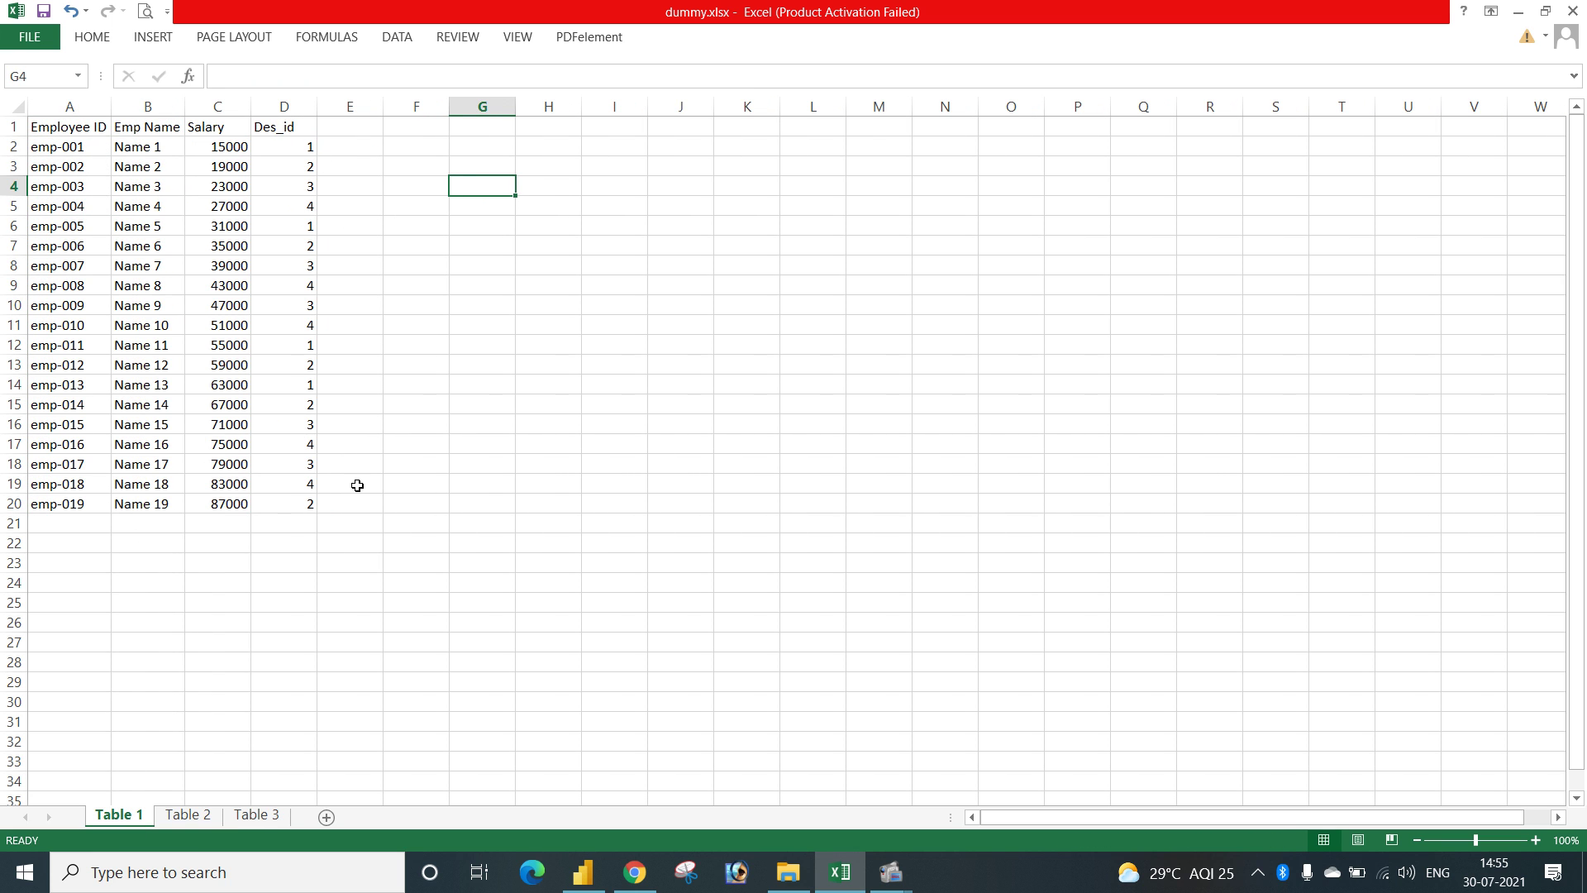
Examine the Mobile Number column on Table 3 and the Employee ID values on Table 1.
{"action": "left_click", "coordinate": [257, 814]}
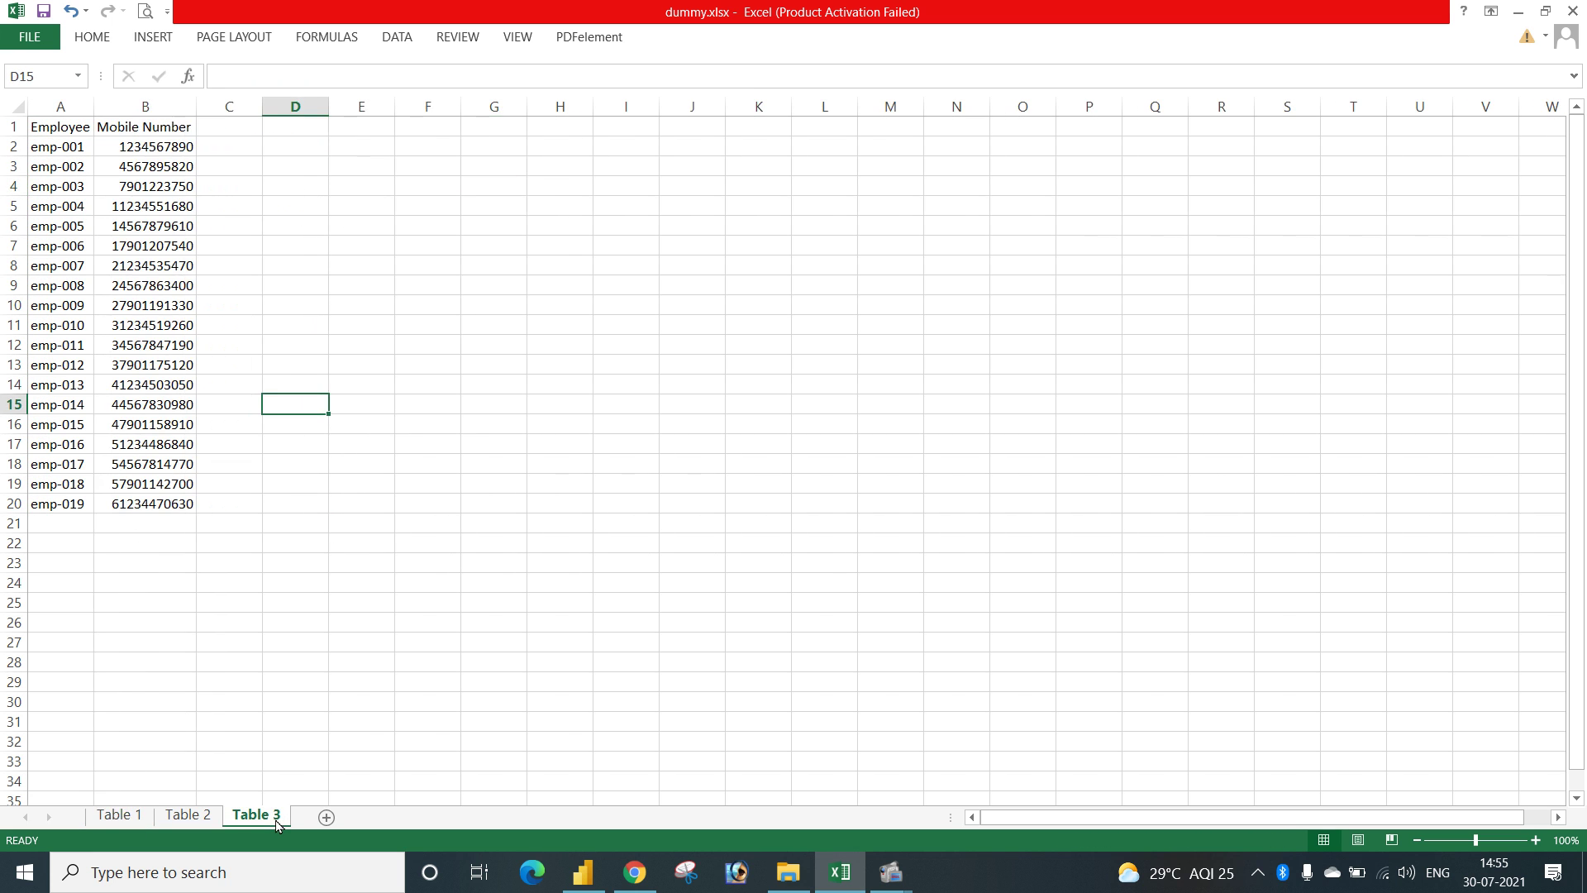
{"action": "left_click", "coordinate": [146, 120]}
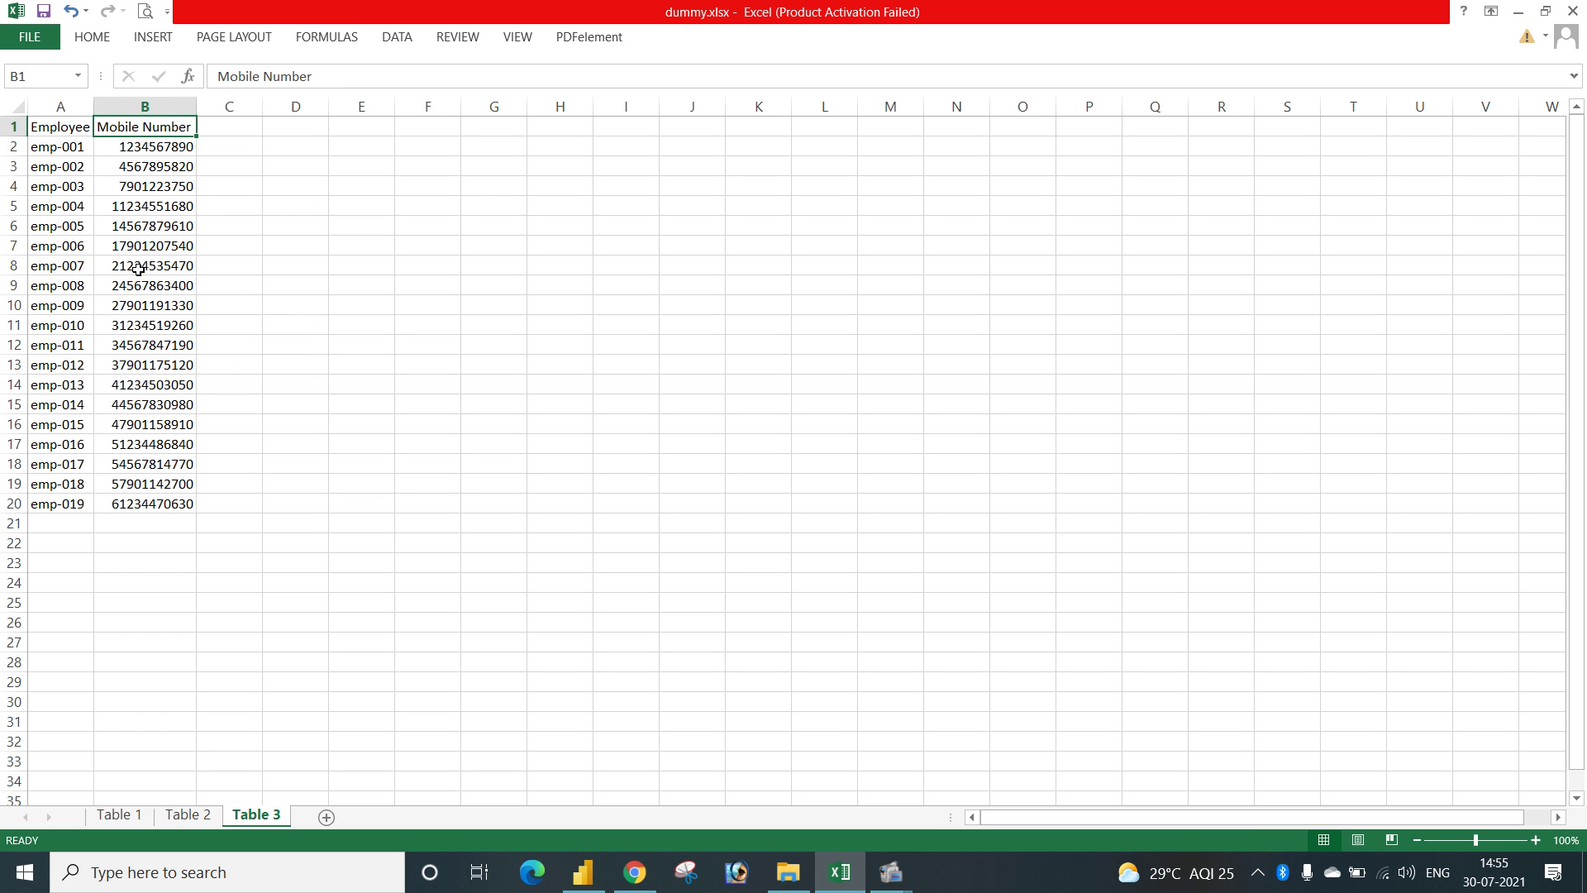
{"action": "left_click", "coordinate": [118, 815]}
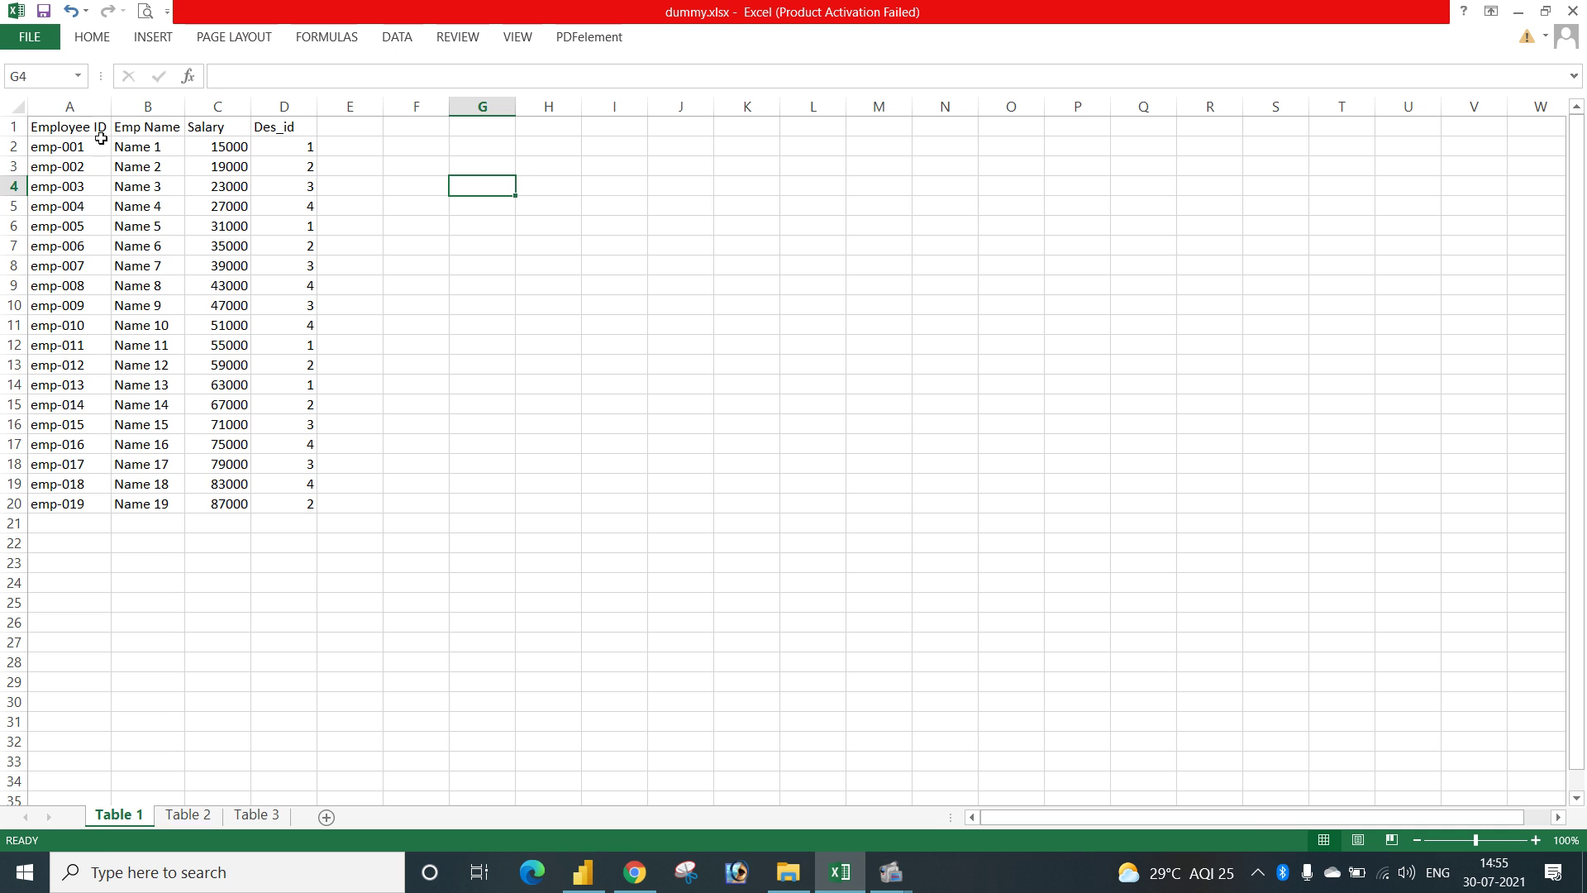
{"action": "left_click", "coordinate": [357, 130]}
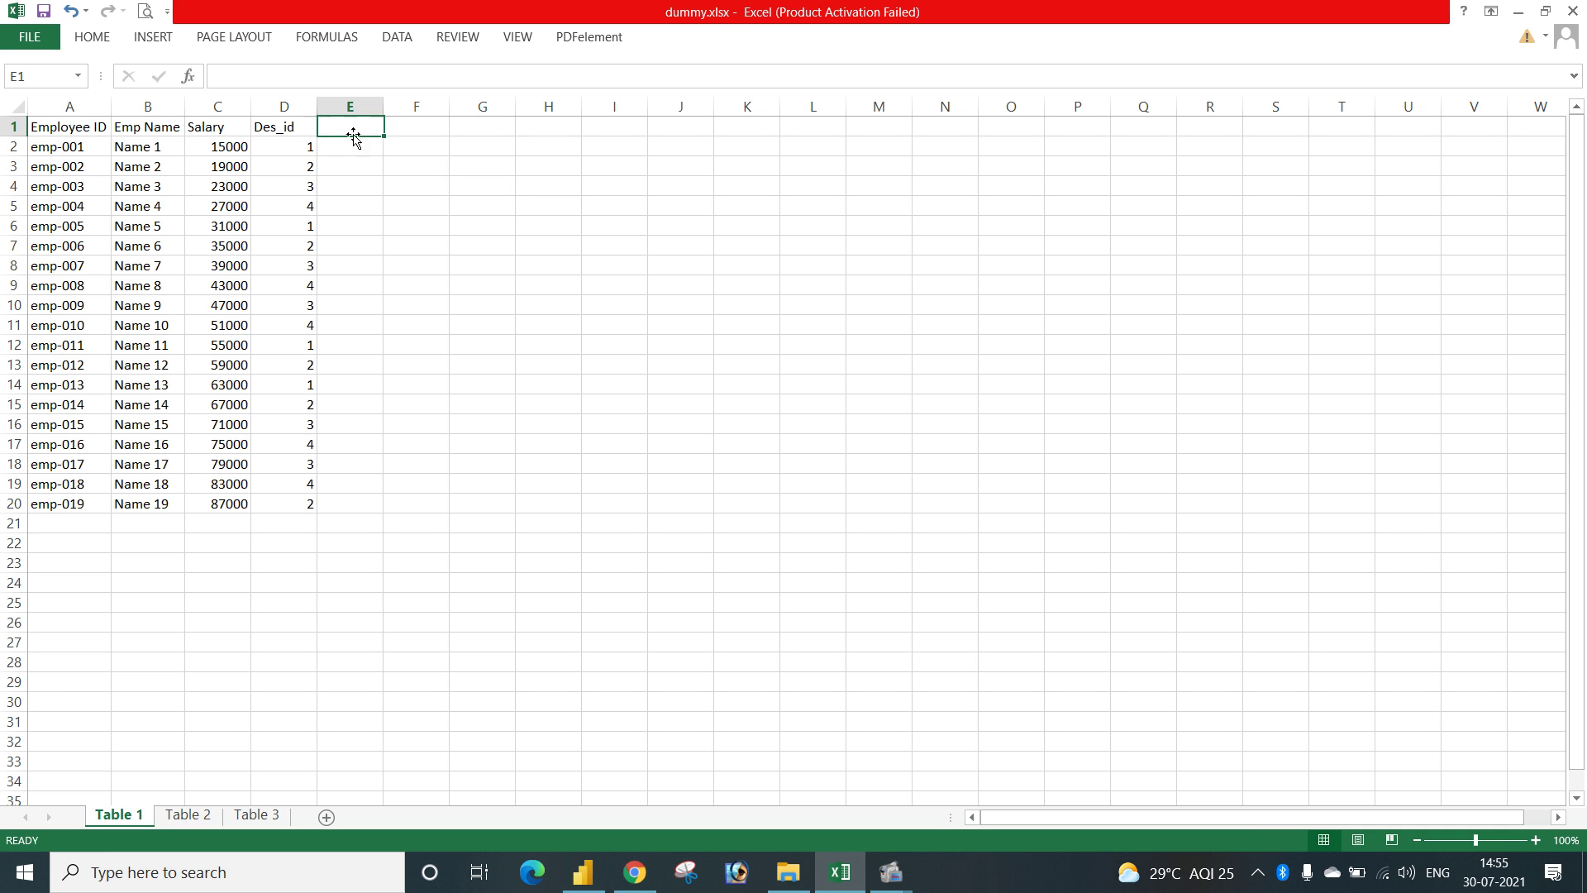
{"action": "left_click", "coordinate": [97, 108]}
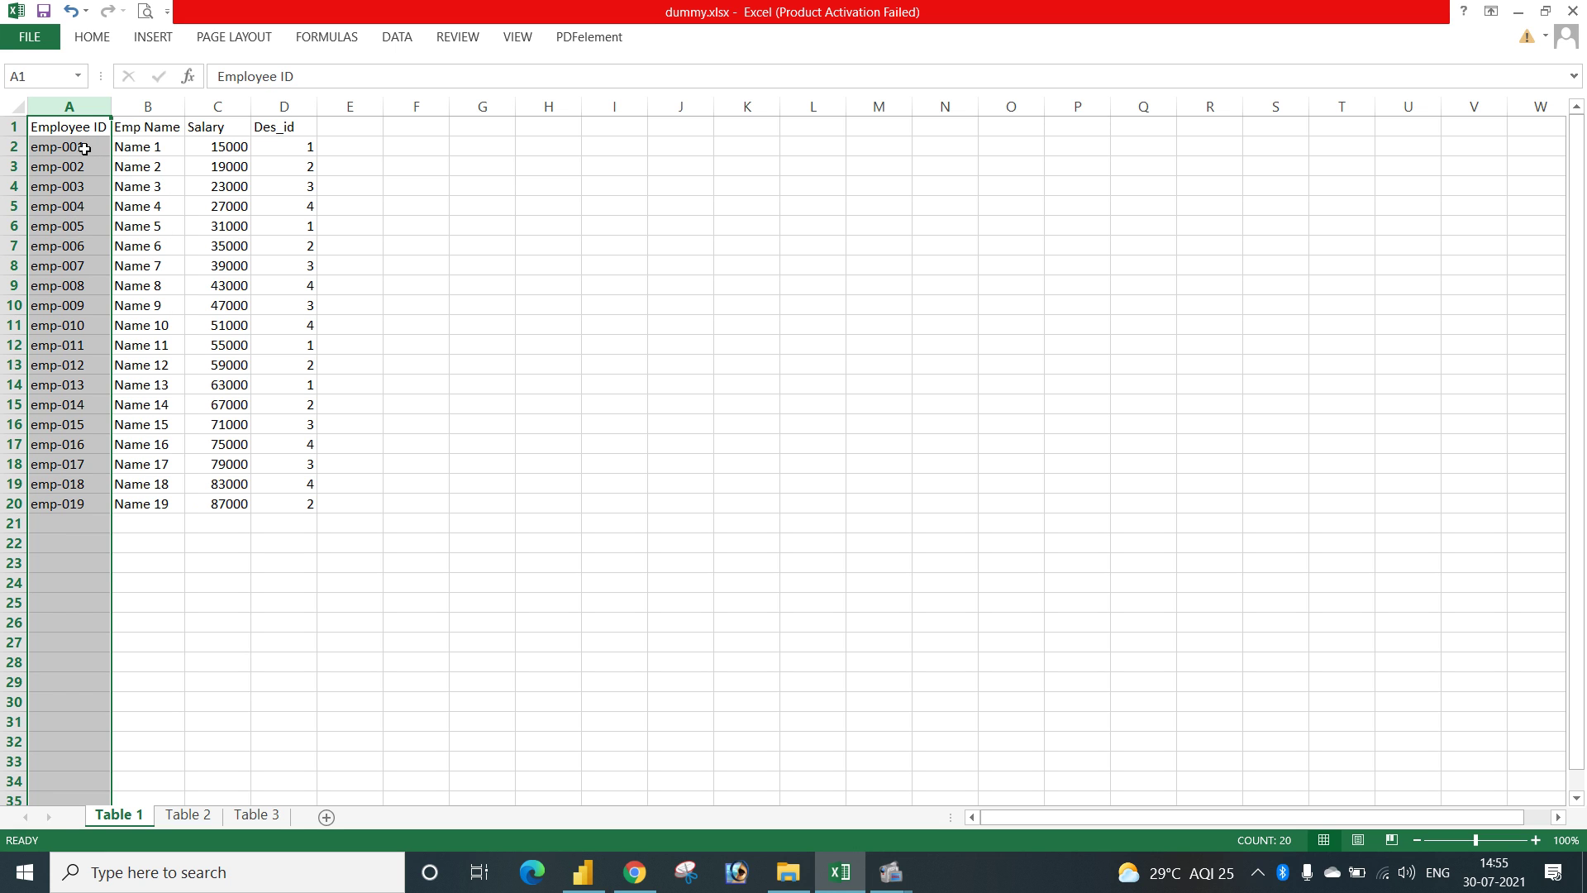
{"action": "left_click_drag", "start_coordinate": [81, 149], "coordinate": [75, 485]}
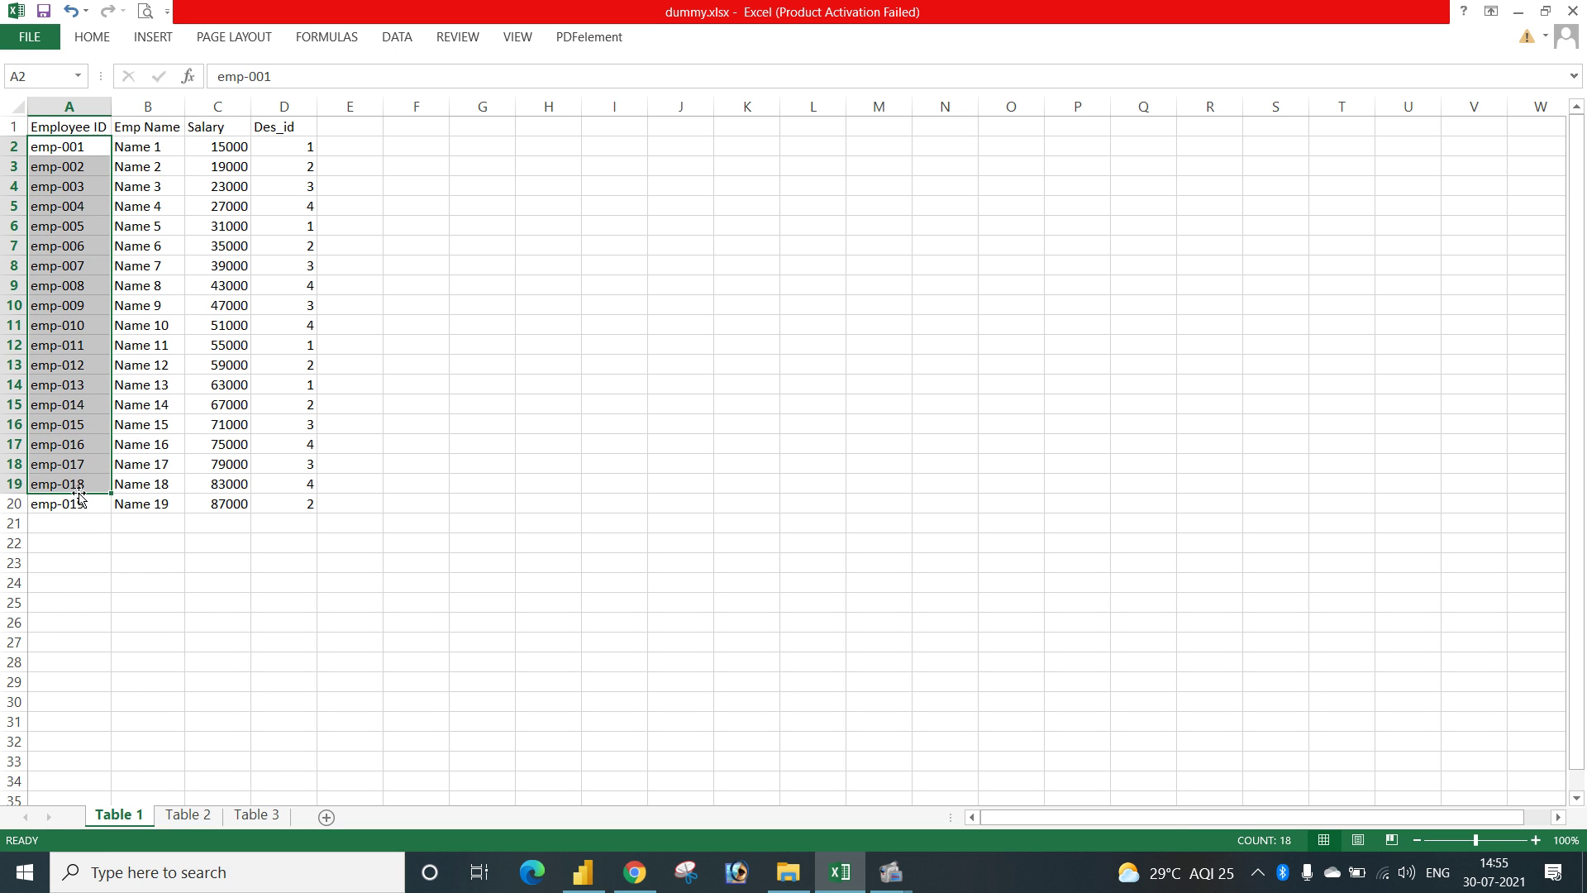
Fit the Employee ID column's width on the Table 3 sheet and examine the IDs it holds.
{"action": "left_click", "coordinate": [264, 815]}
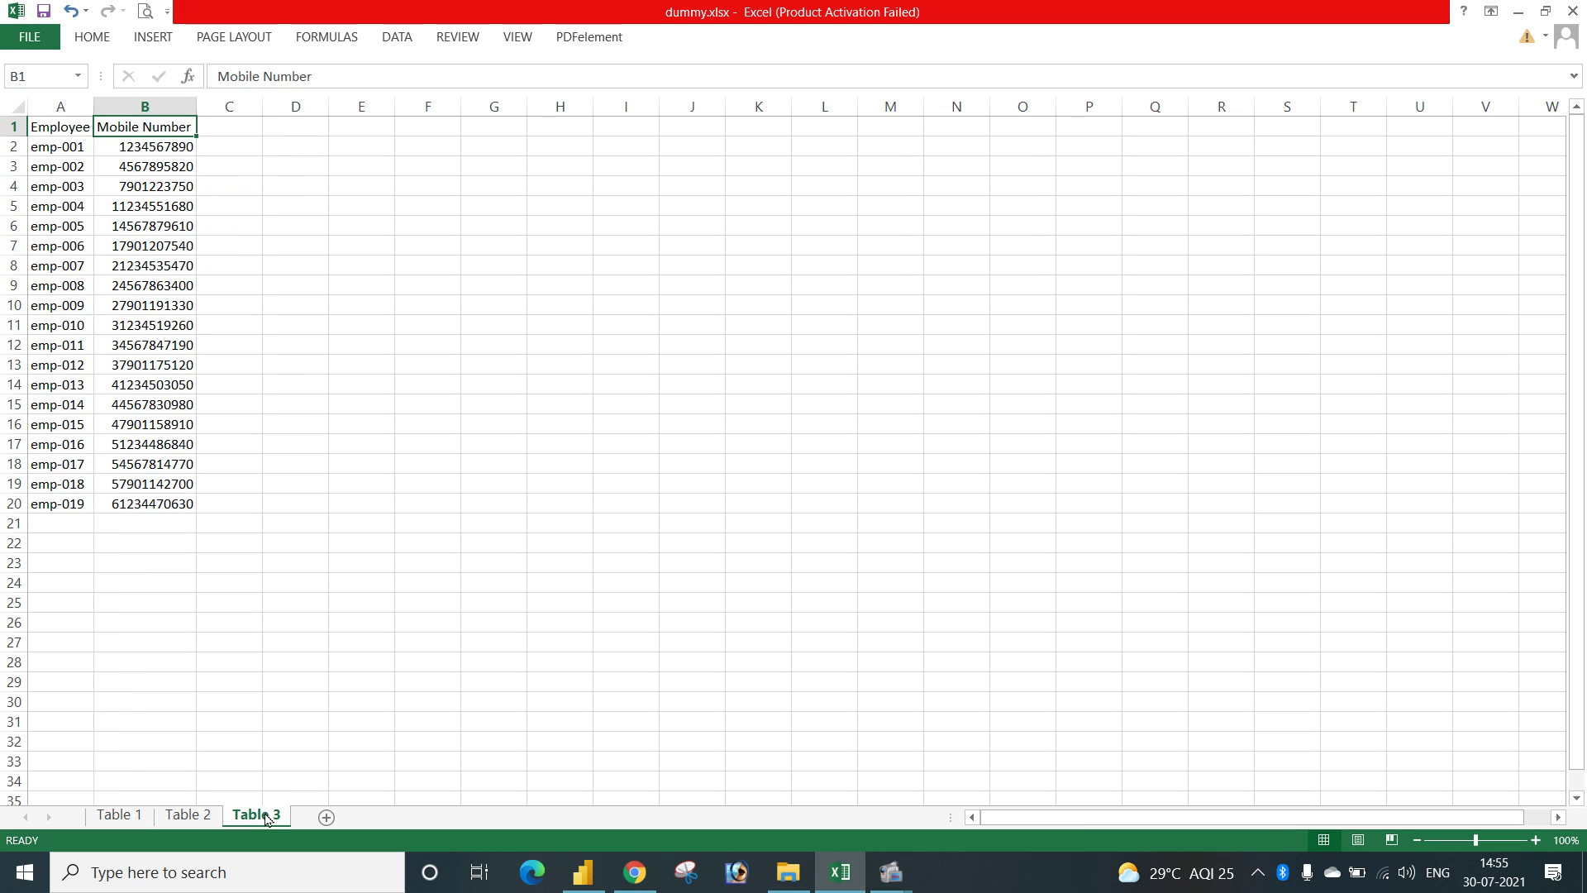
{"action": "double_click", "coordinate": [93, 106]}
{"action": "left_click_drag", "start_coordinate": [84, 128], "coordinate": [97, 511]}
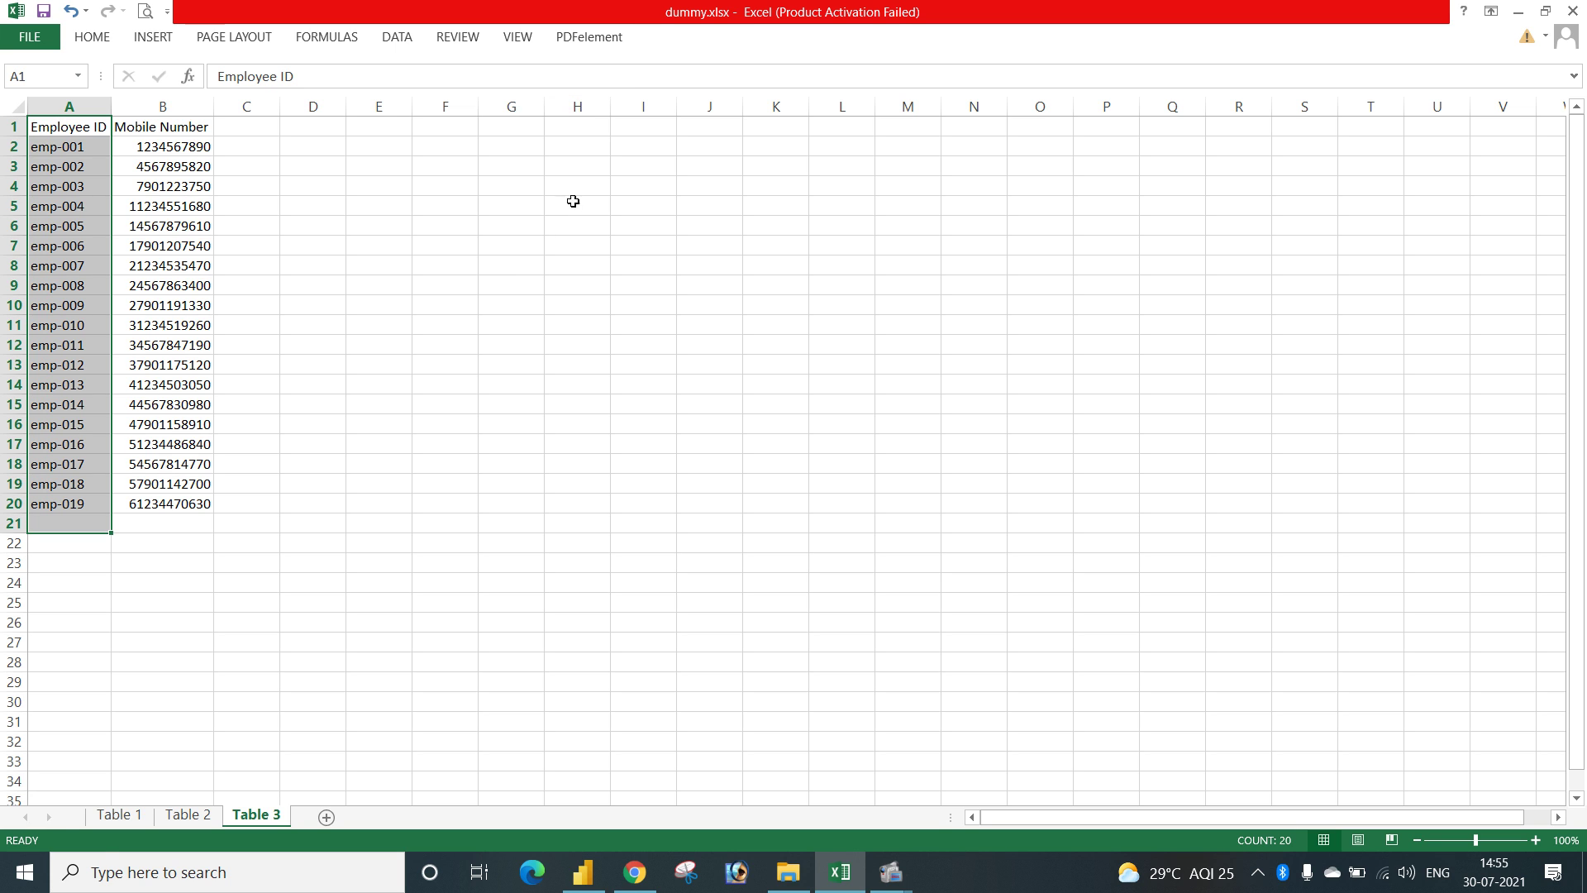
{"action": "left_click", "coordinate": [88, 149]}
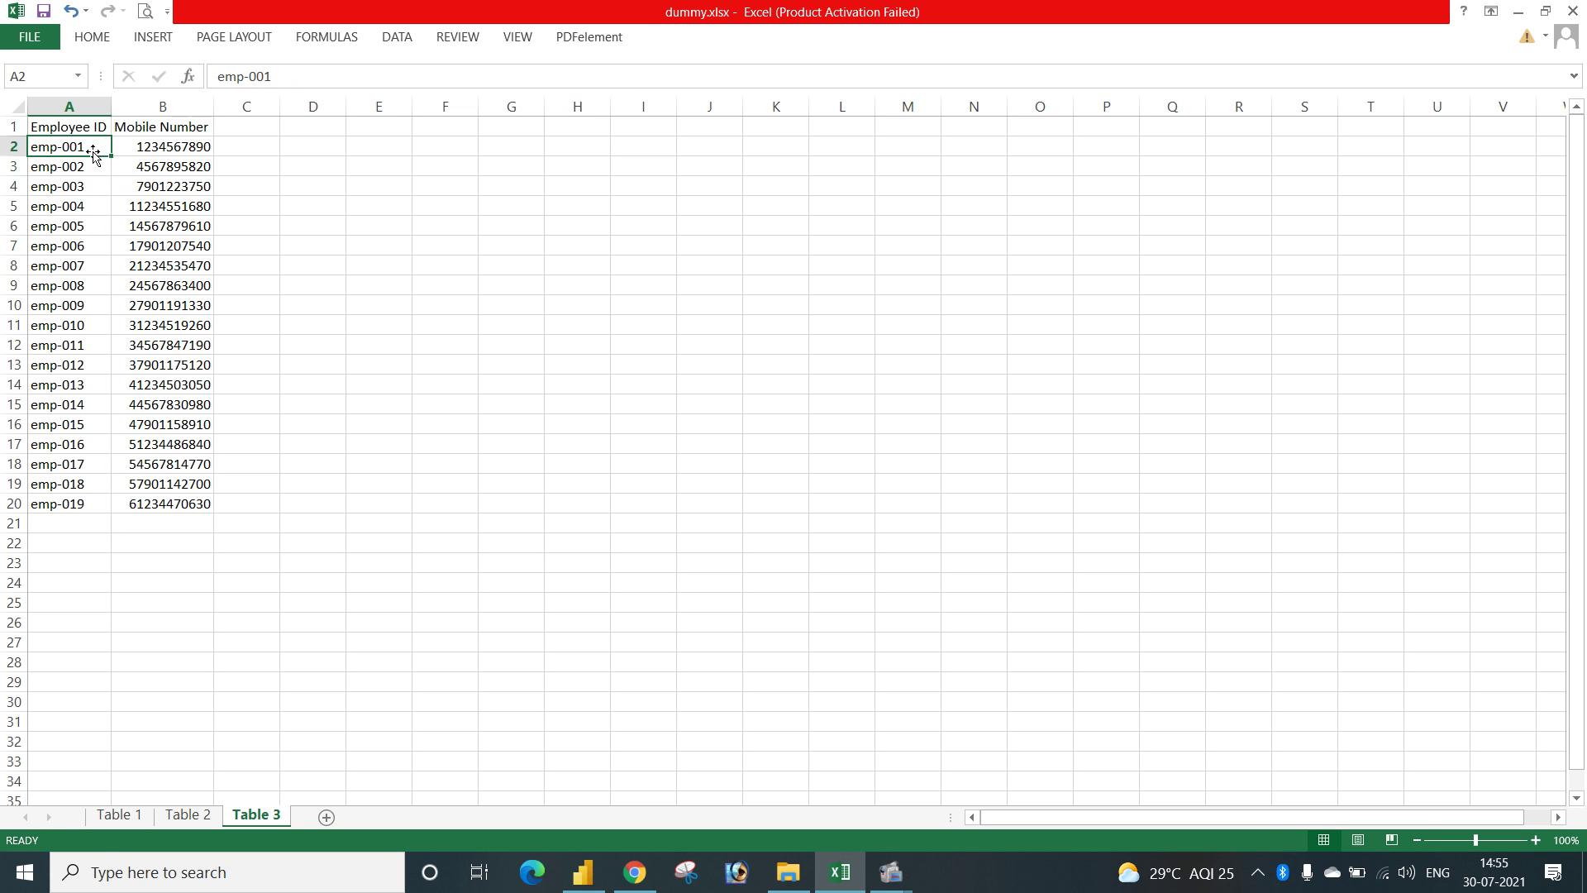
{"action": "mouse_move", "coordinate": [93, 155]}
{"action": "left_mouse_down"}
{"action": "mouse_move", "coordinate": [94, 168]}
{"action": "mouse_move", "coordinate": [99, 148]}
{"action": "left_mouse_up"}
{"action": "left_click_drag", "start_coordinate": [76, 145], "coordinate": [52, 506]}
Compare the Employee ID column on Table 1 with the Employee ID and Mobile Number columns on Table 3.
{"action": "left_click", "coordinate": [119, 814]}
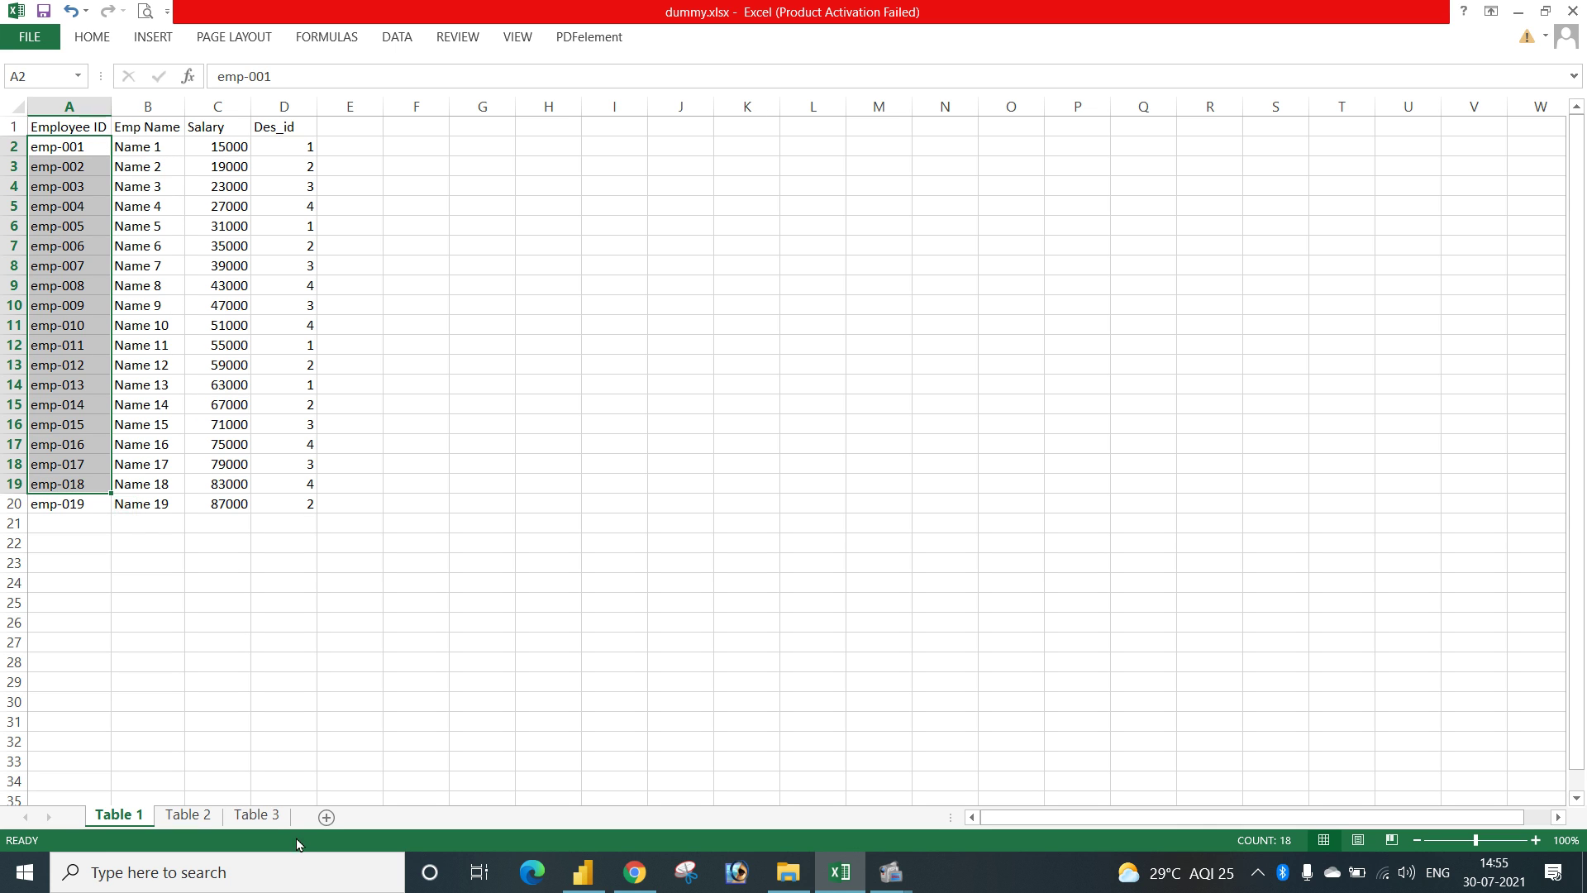
{"action": "left_click", "coordinate": [232, 825]}
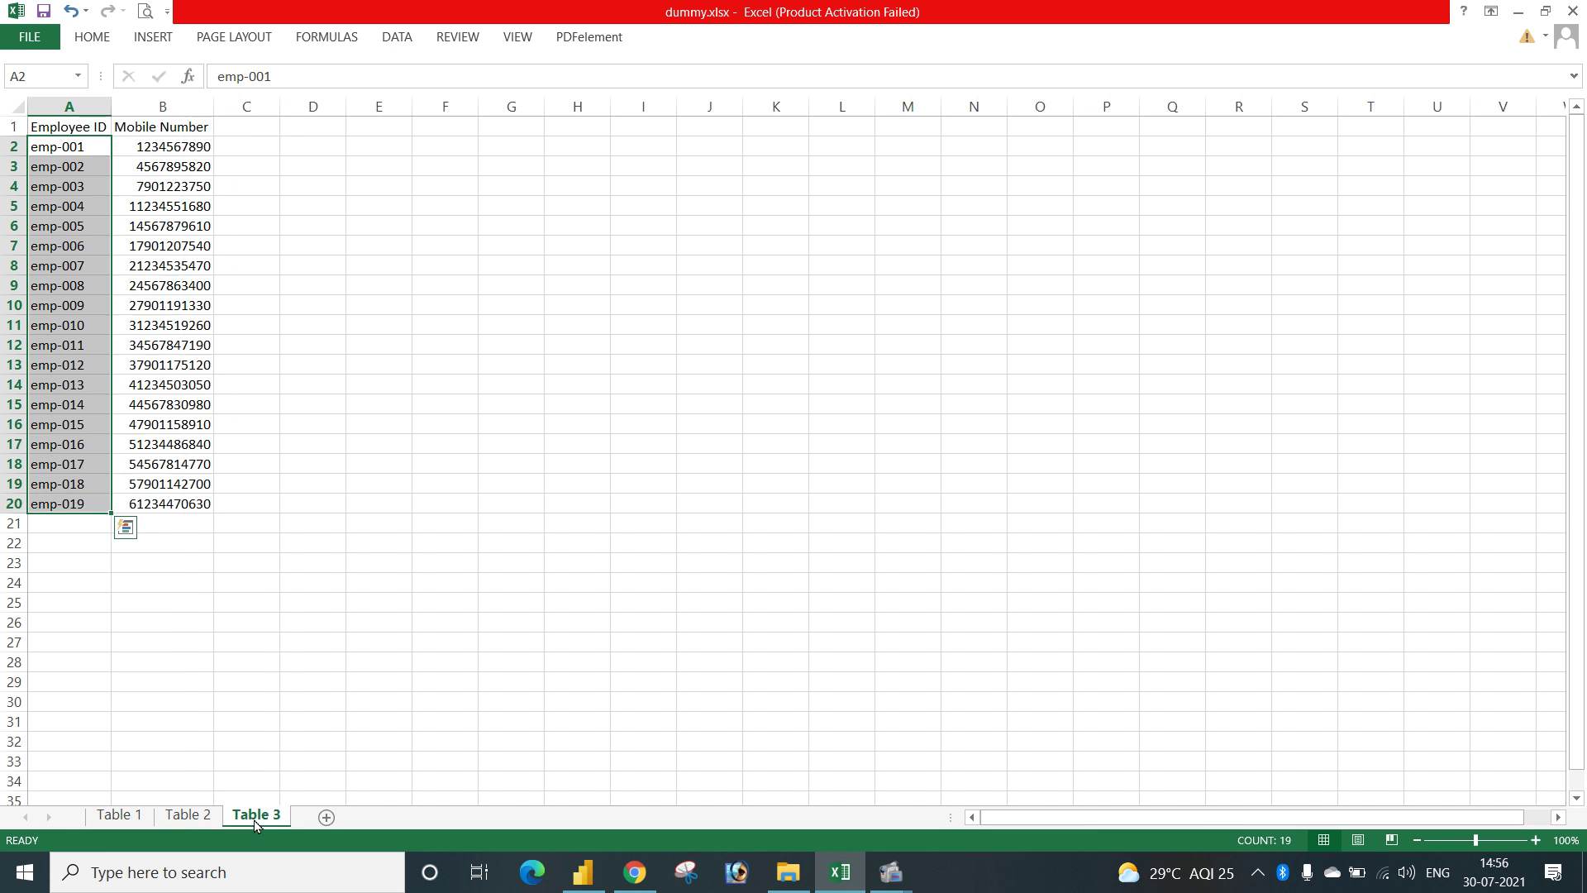
{"action": "left_click", "coordinate": [74, 110]}
{"action": "left_click", "coordinate": [173, 107]}
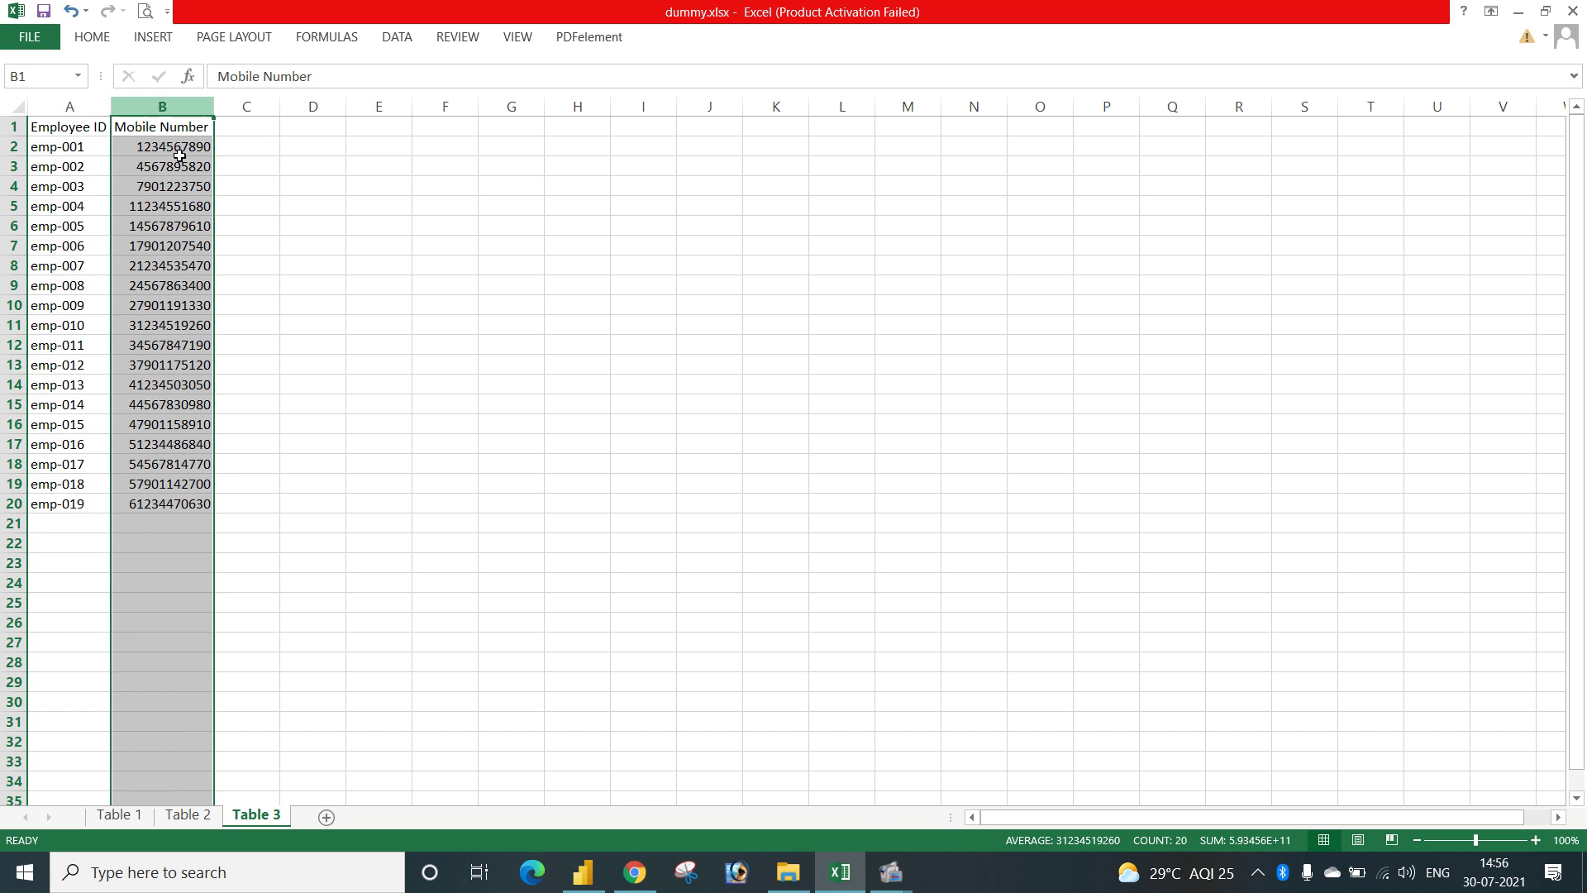
Review the Des_id values on Table 1 once more and switch back to the empty Power BI Desktop report.
{"action": "left_click", "coordinate": [119, 816]}
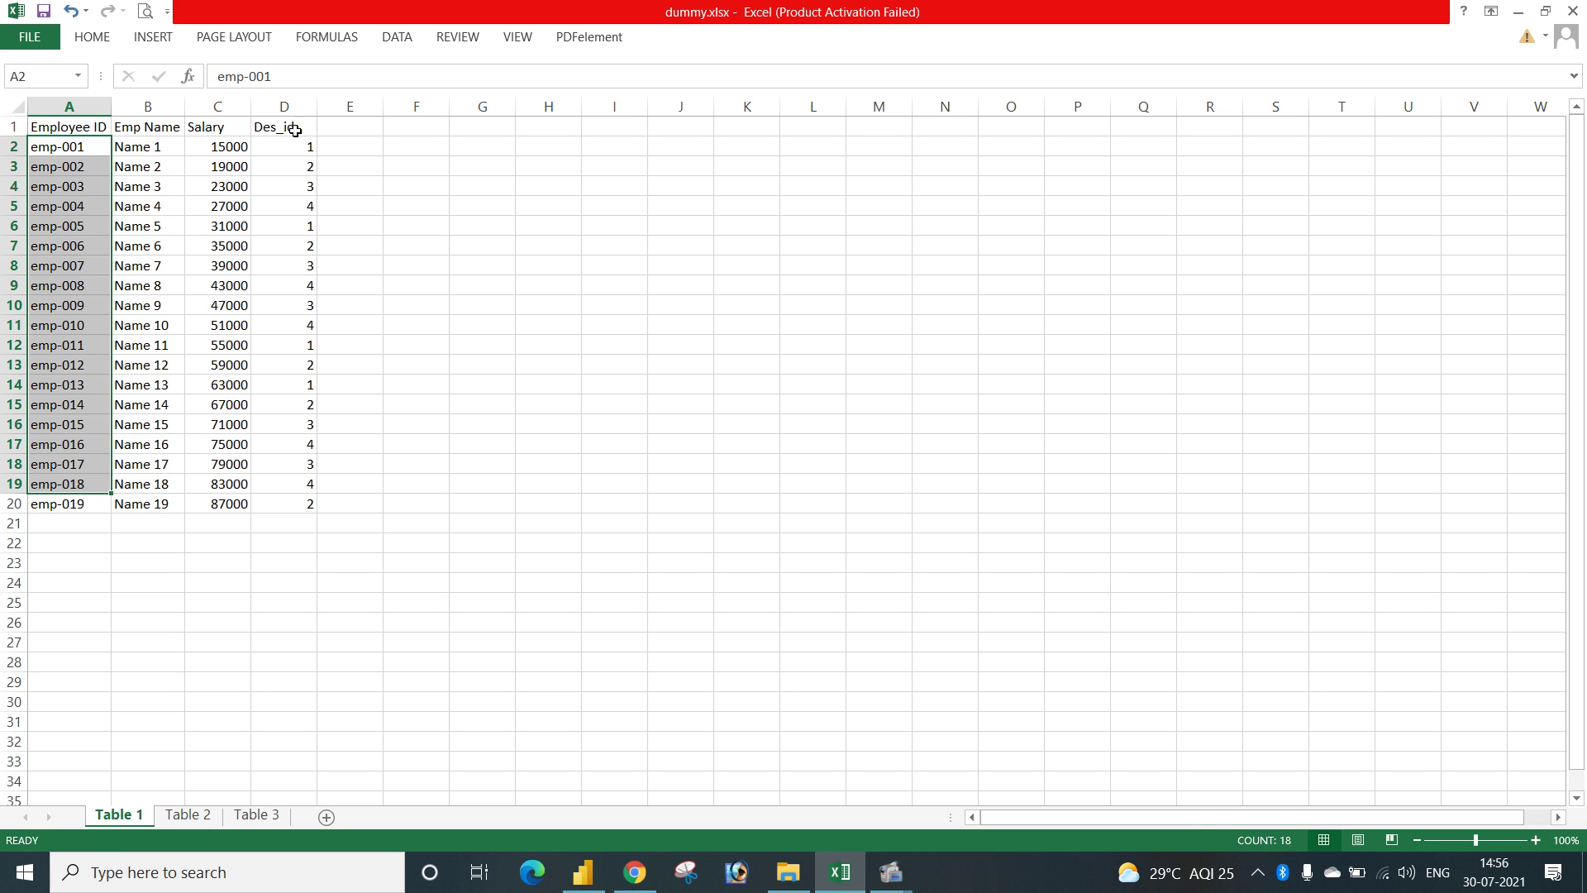
{"action": "left_click_drag", "start_coordinate": [298, 149], "coordinate": [289, 469]}
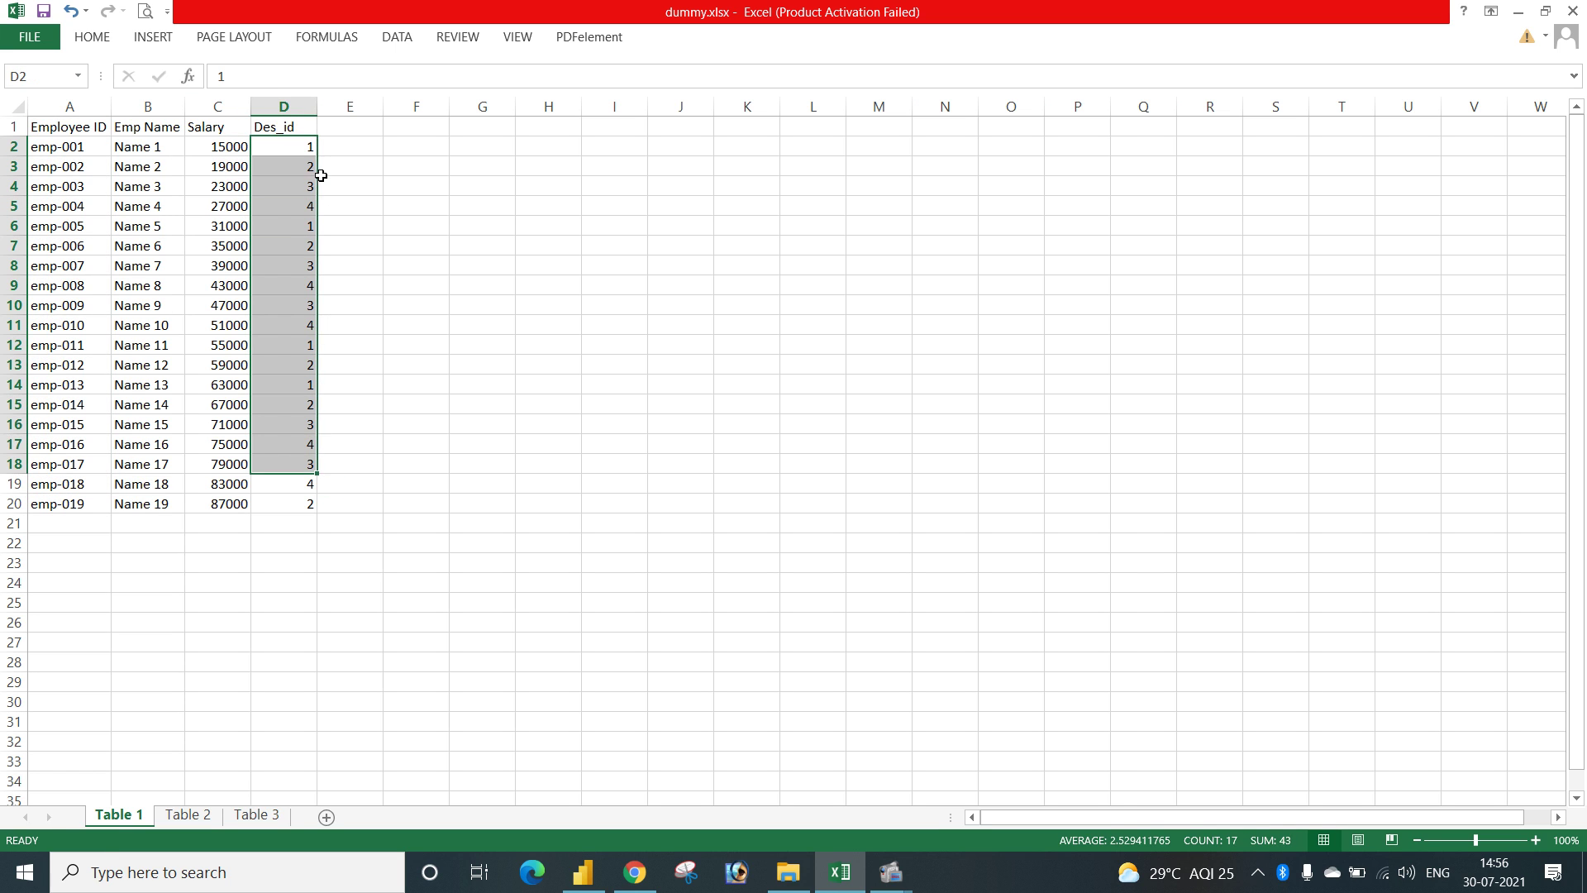
{"action": "left_click", "coordinate": [344, 127]}
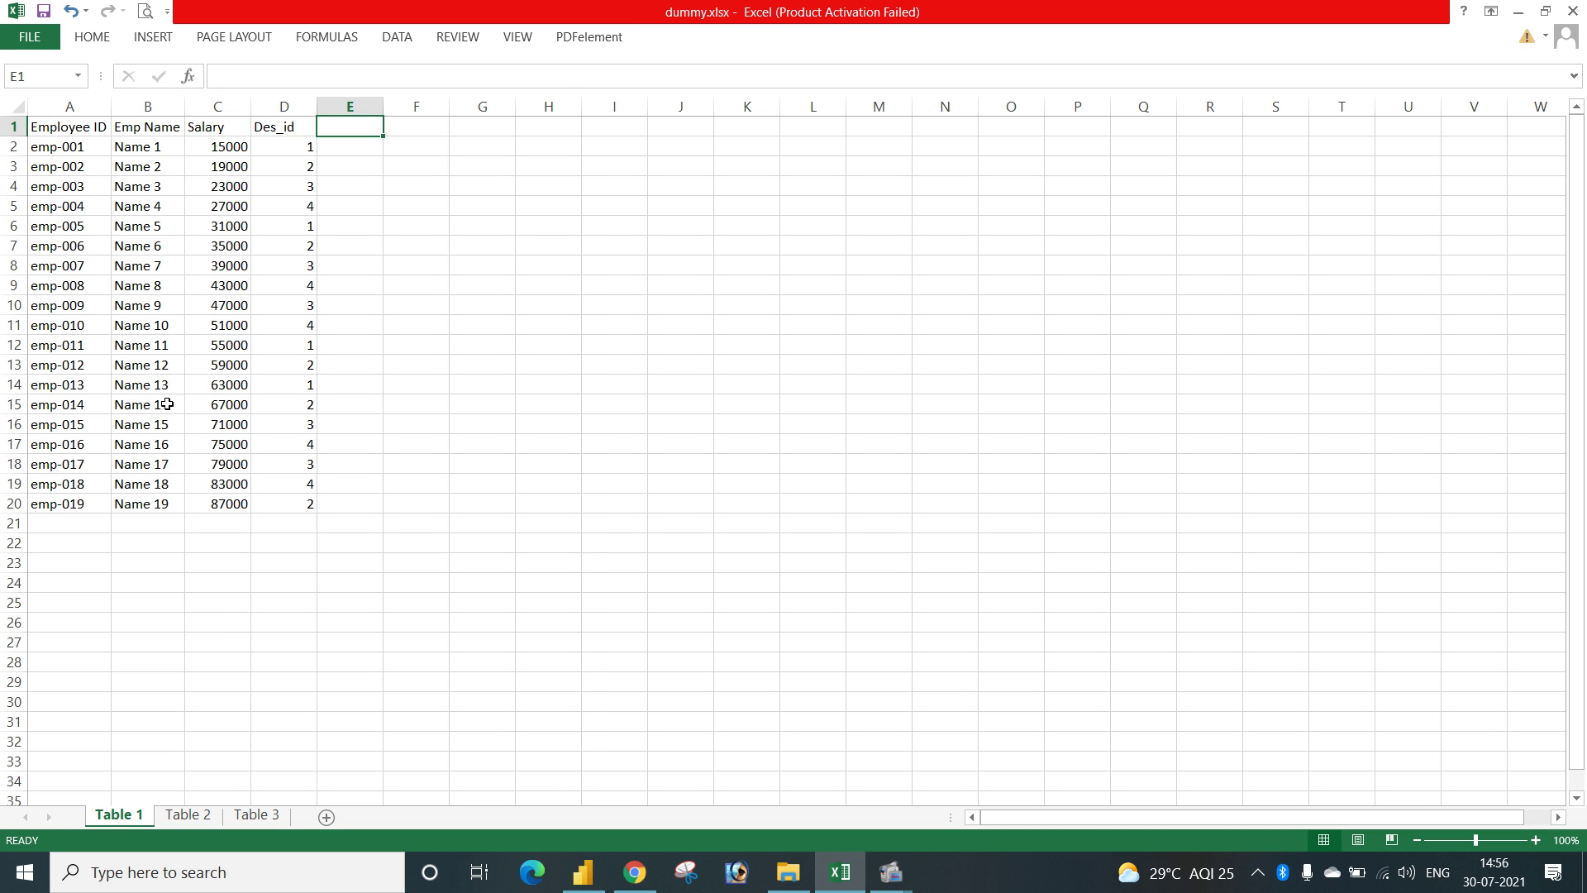
{"action": "left_click", "coordinate": [582, 872]}
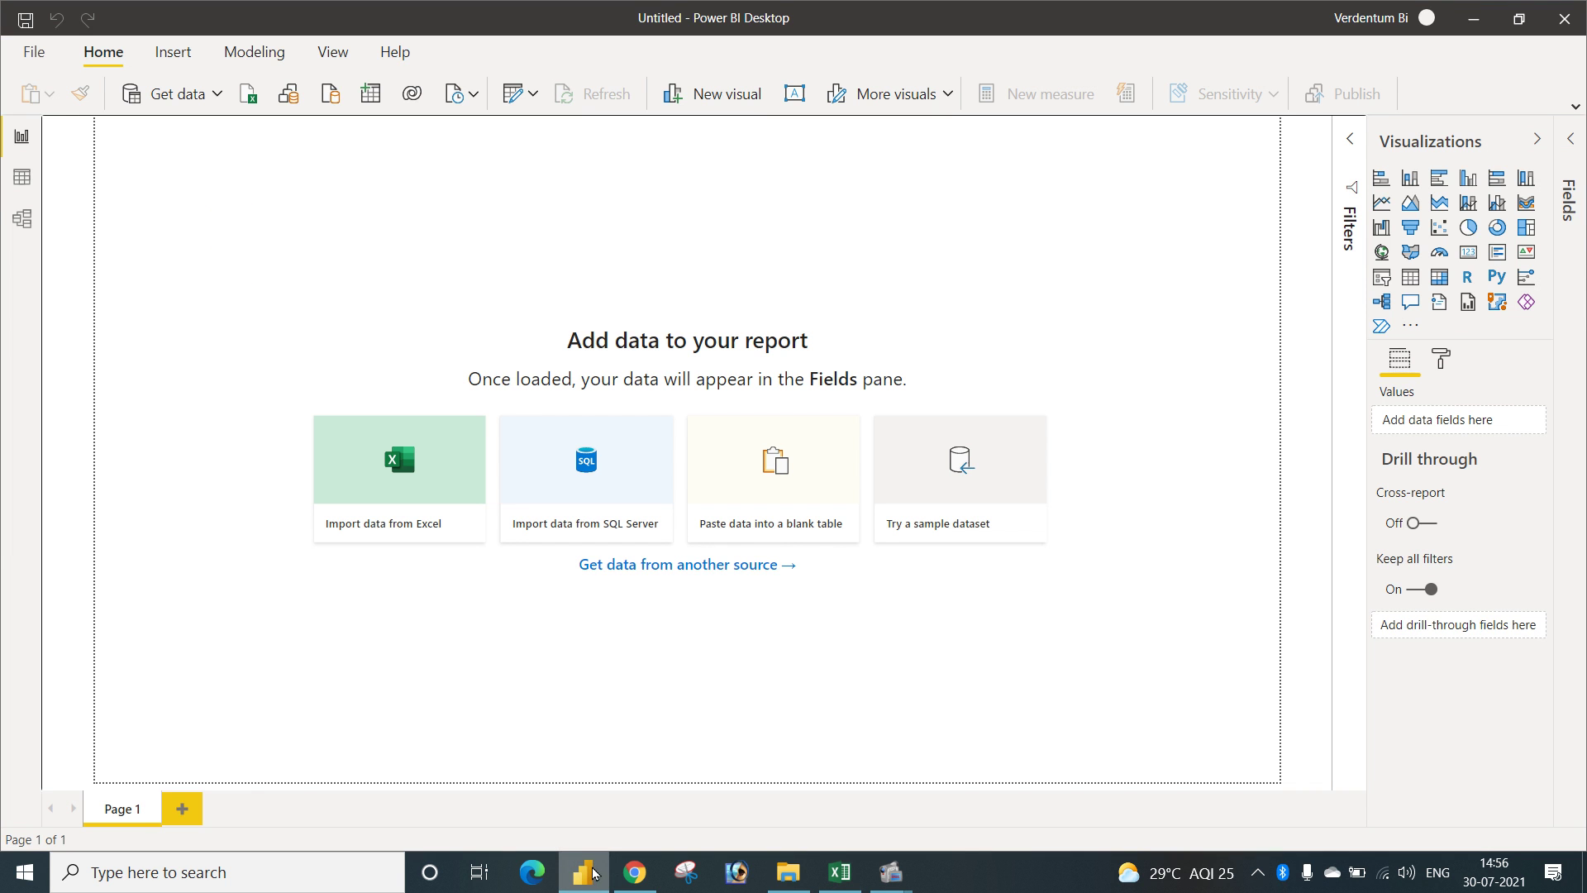
Import Table 1, Table 2 and Table 3 from the dummy.xlsx workbook and apply the pending query changes.
{"action": "left_click", "coordinate": [390, 473]}
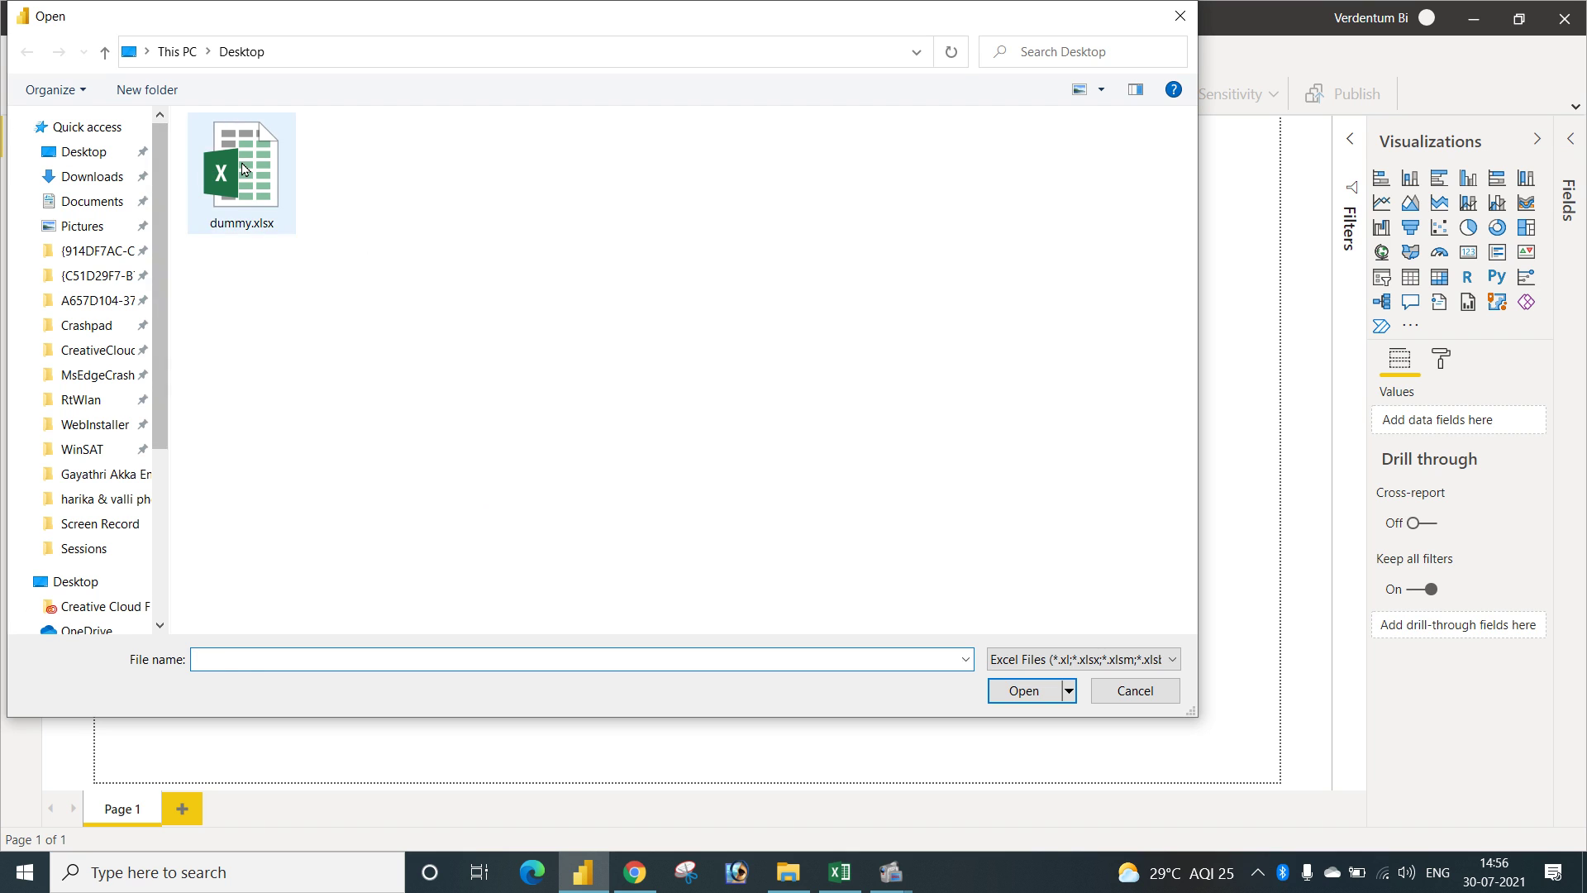
{"action": "left_click", "coordinate": [242, 169]}
{"action": "left_click", "coordinate": [1052, 694]}
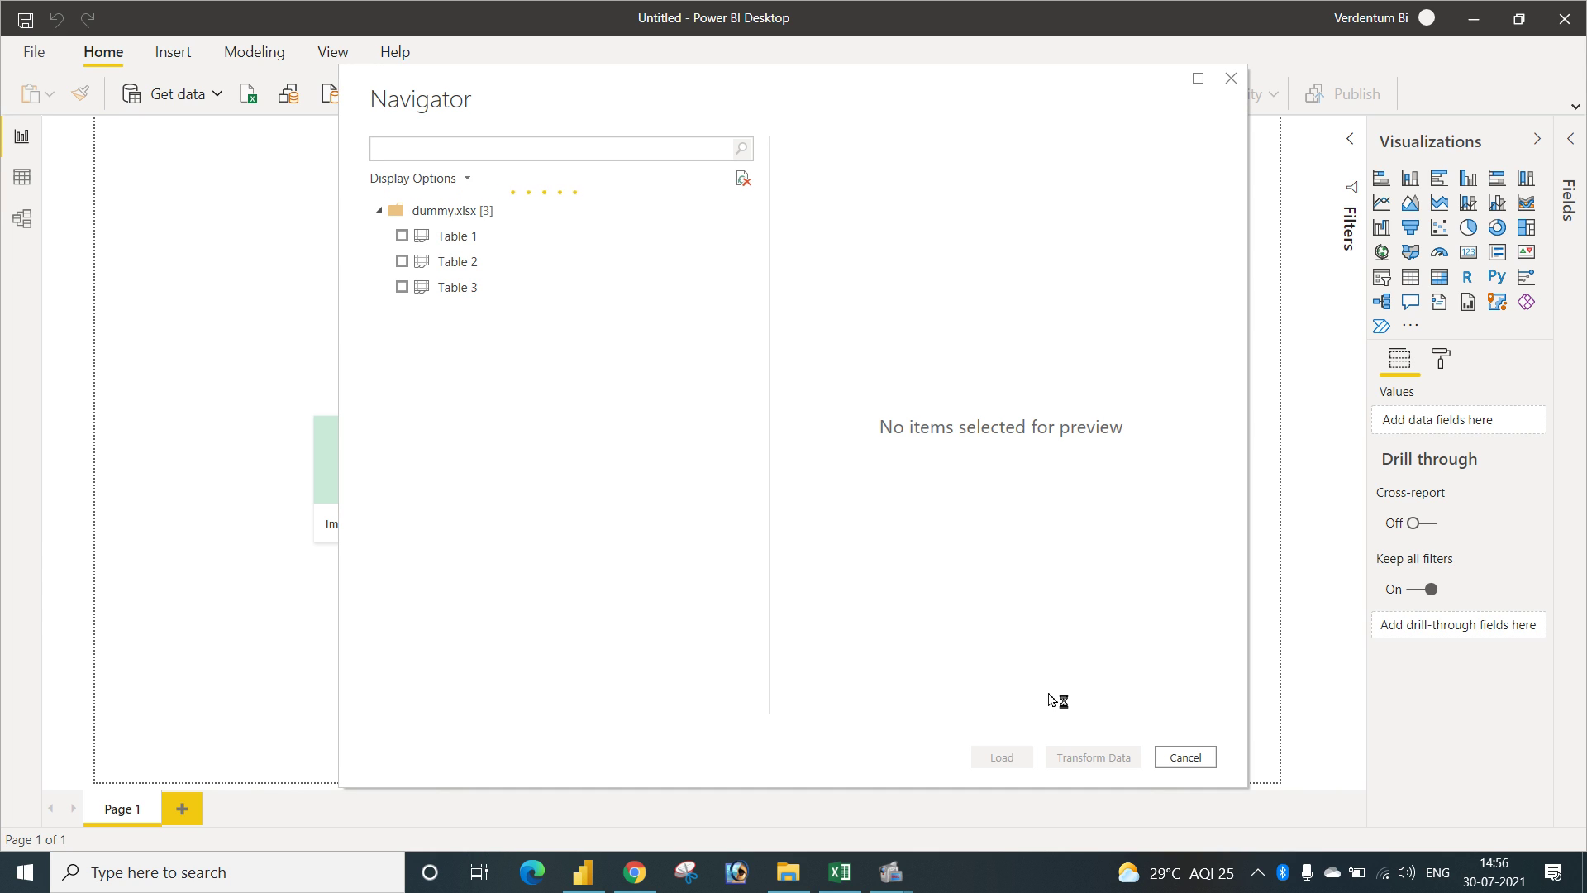
{"action": "left_click", "coordinate": [402, 236]}
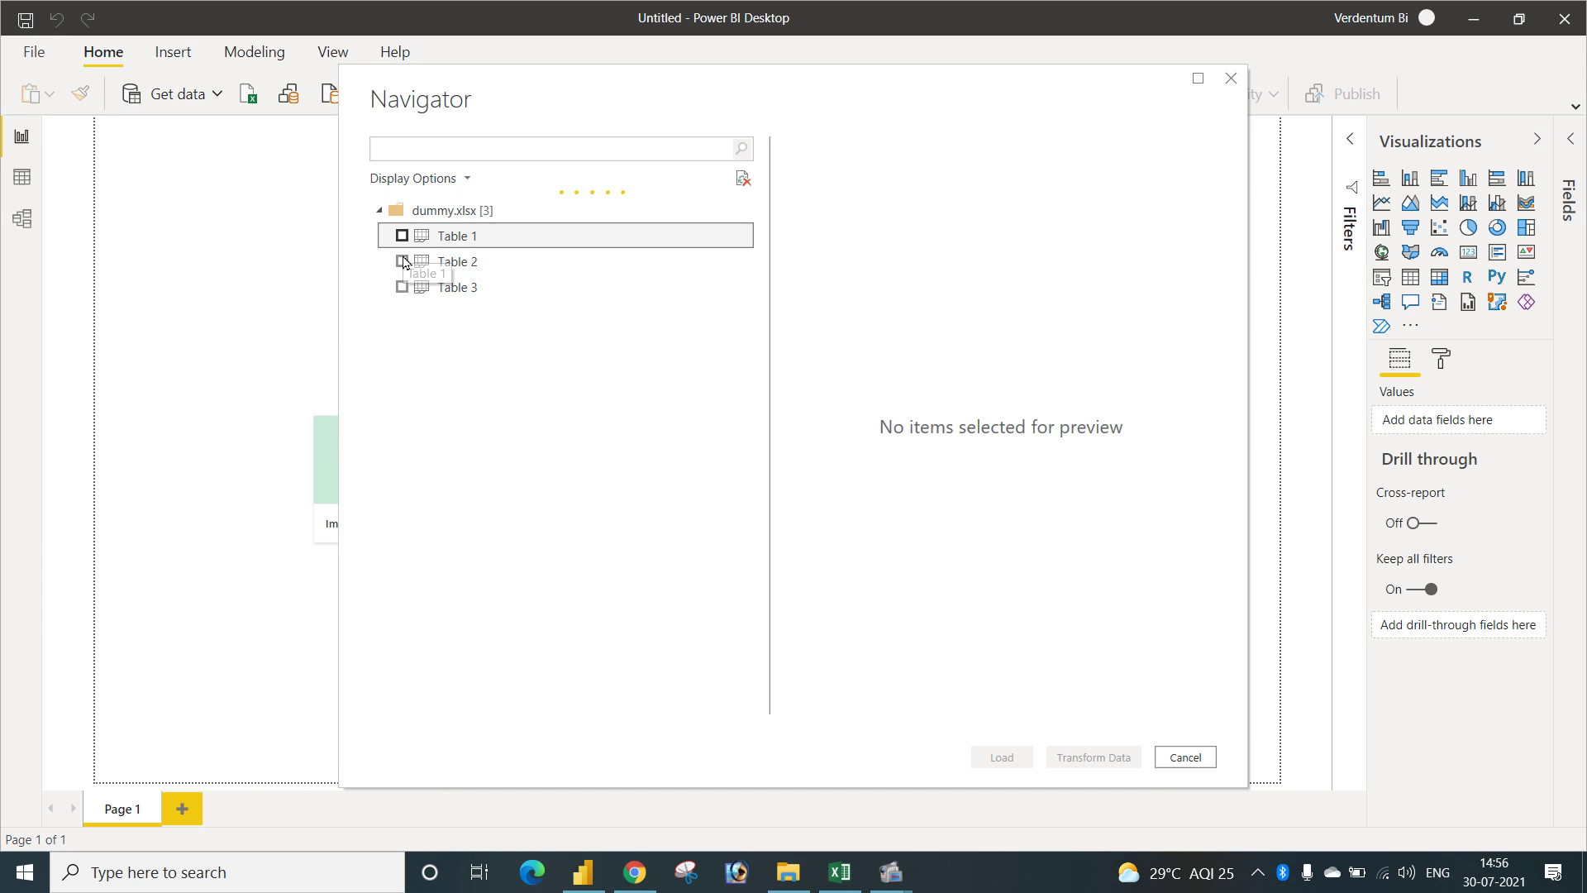
{"action": "left_click", "coordinate": [401, 261]}
{"action": "left_click", "coordinate": [402, 286]}
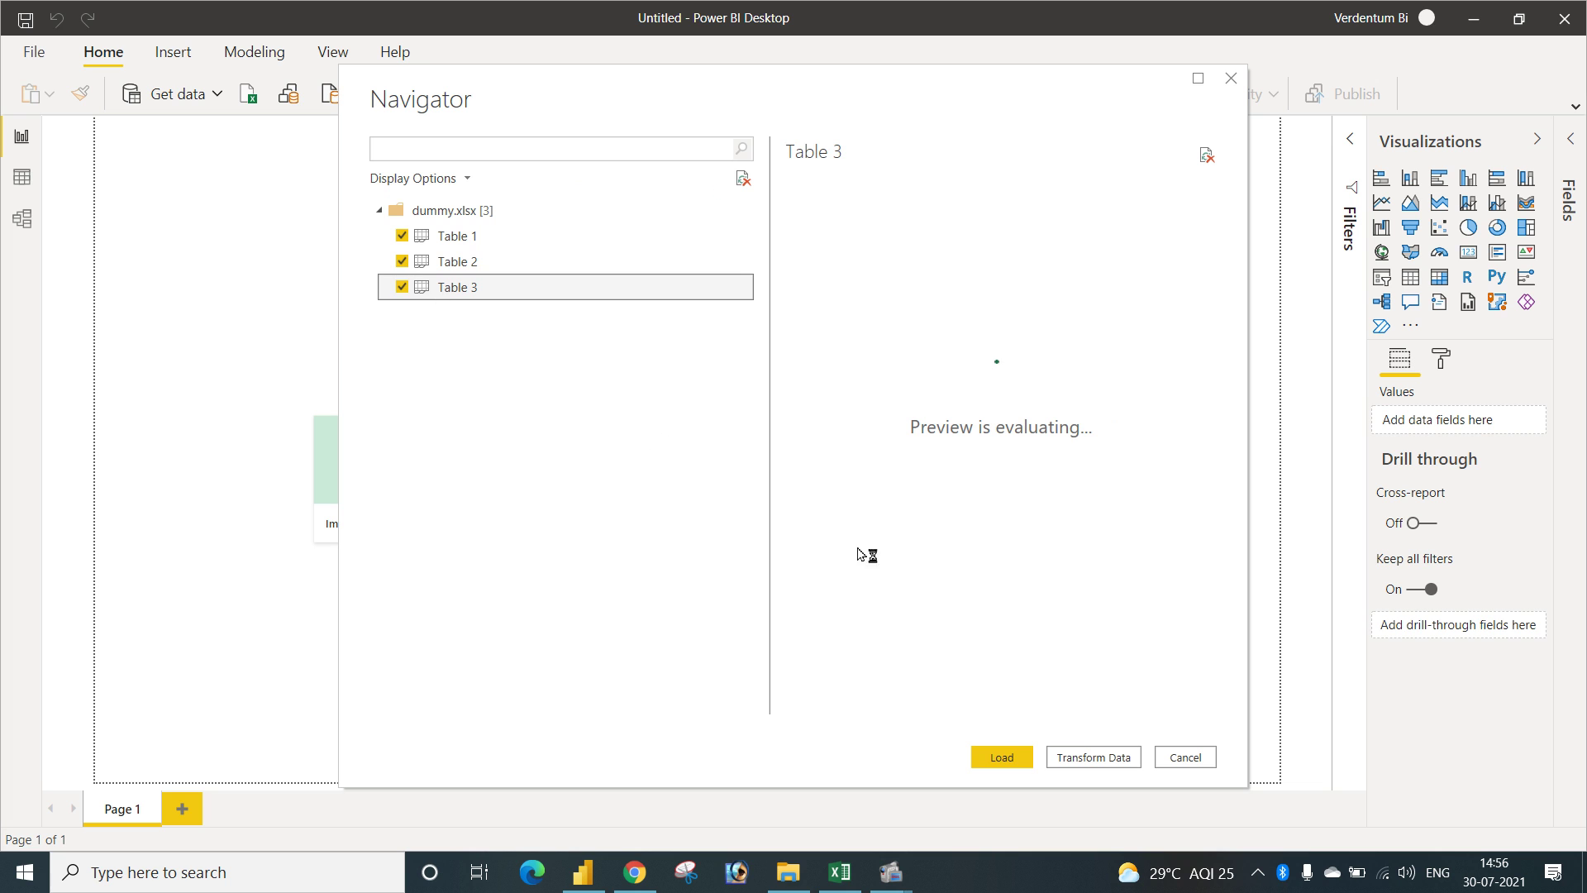
{"action": "left_click", "coordinate": [1002, 757]}
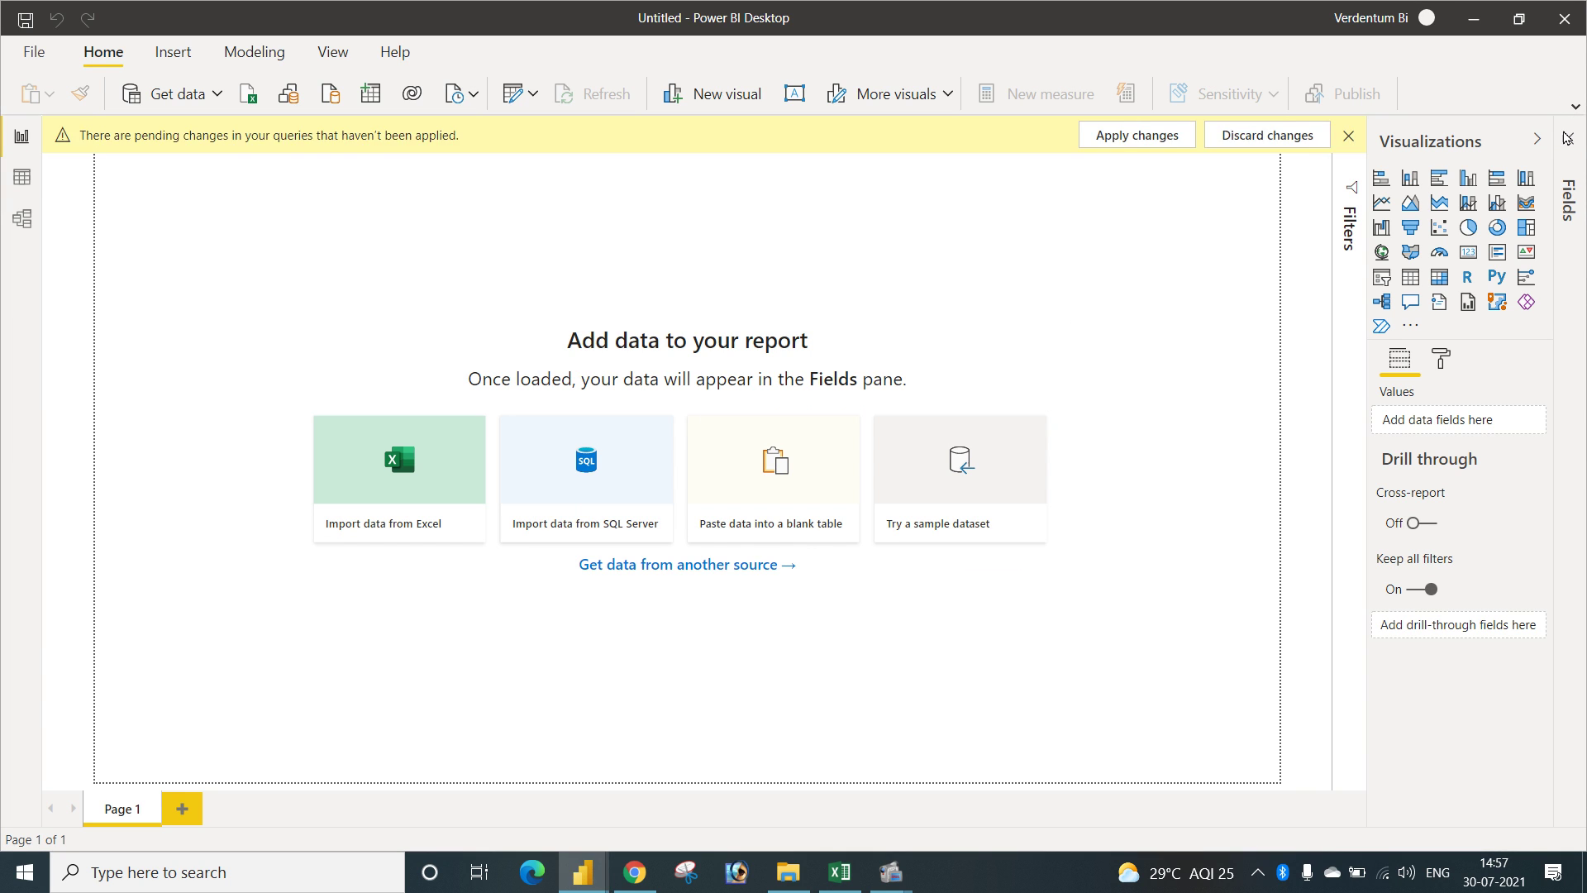
{"action": "left_click", "coordinate": [1178, 146]}
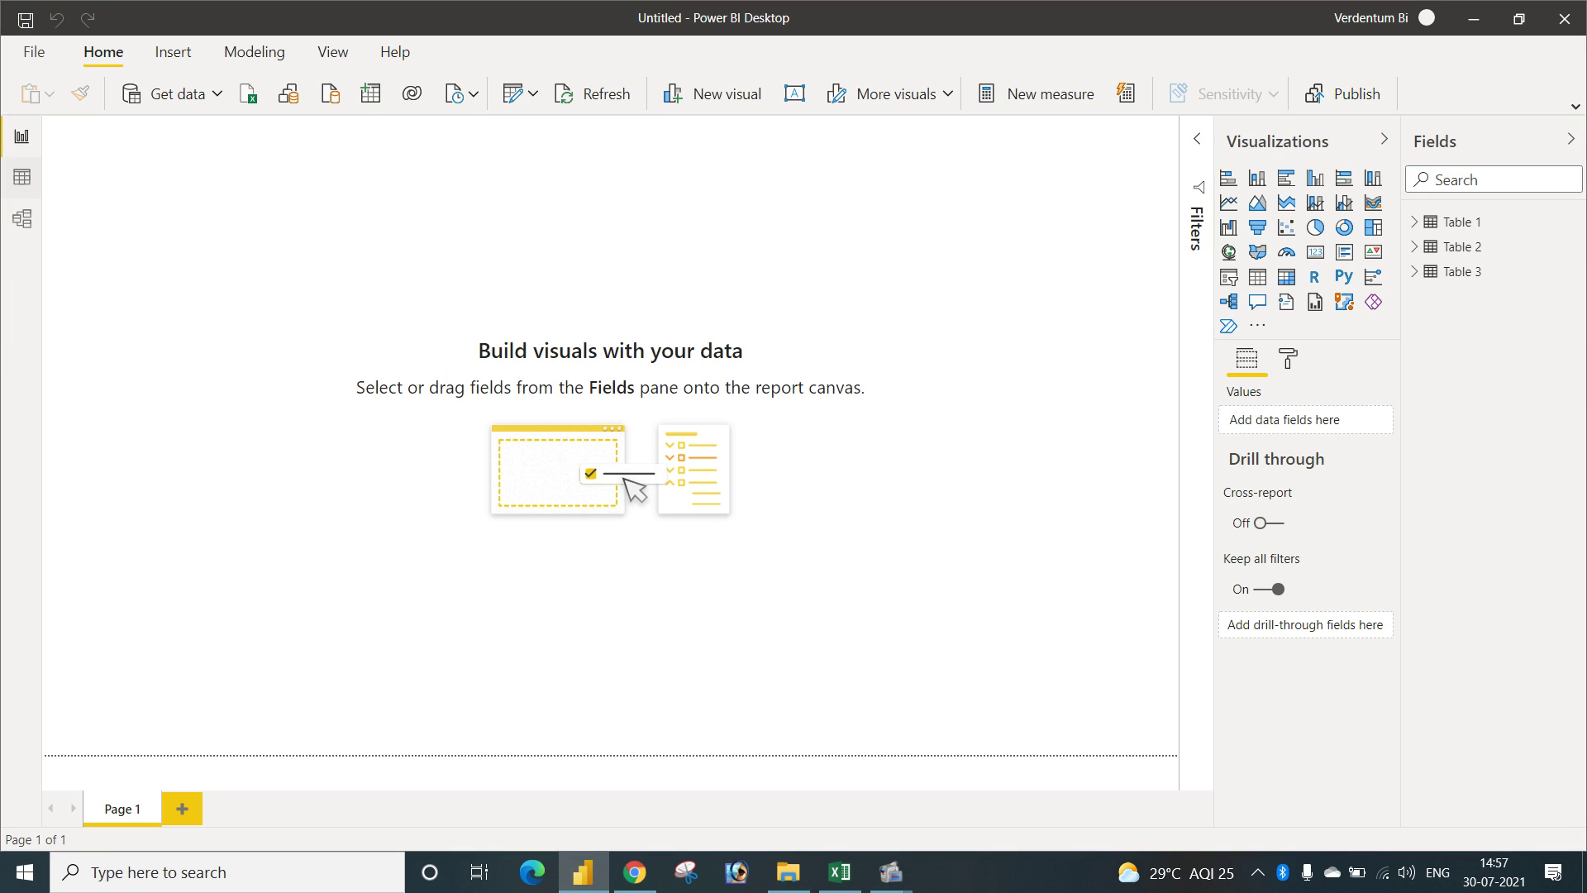
Arrange the table cards in the Model view with Table 1 above, Table 2 at its lower left and Table 3 at its lower right.
{"action": "left_click", "coordinate": [22, 218]}
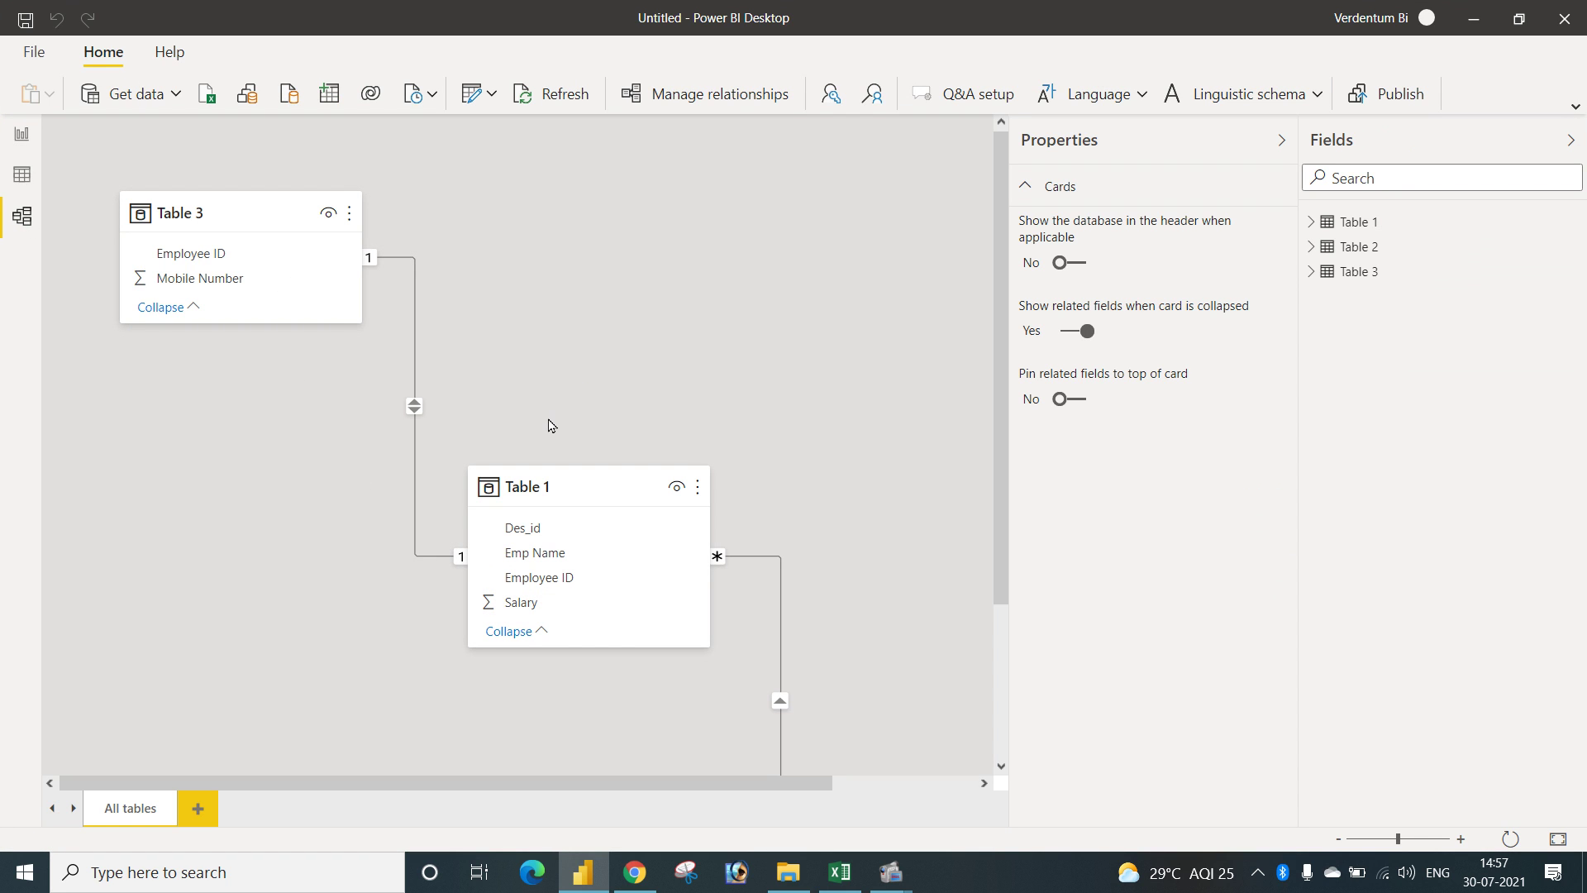
{"action": "scroll", "coordinate": [496, 383], "scroll_direction": "down", "scroll_amount": 2}
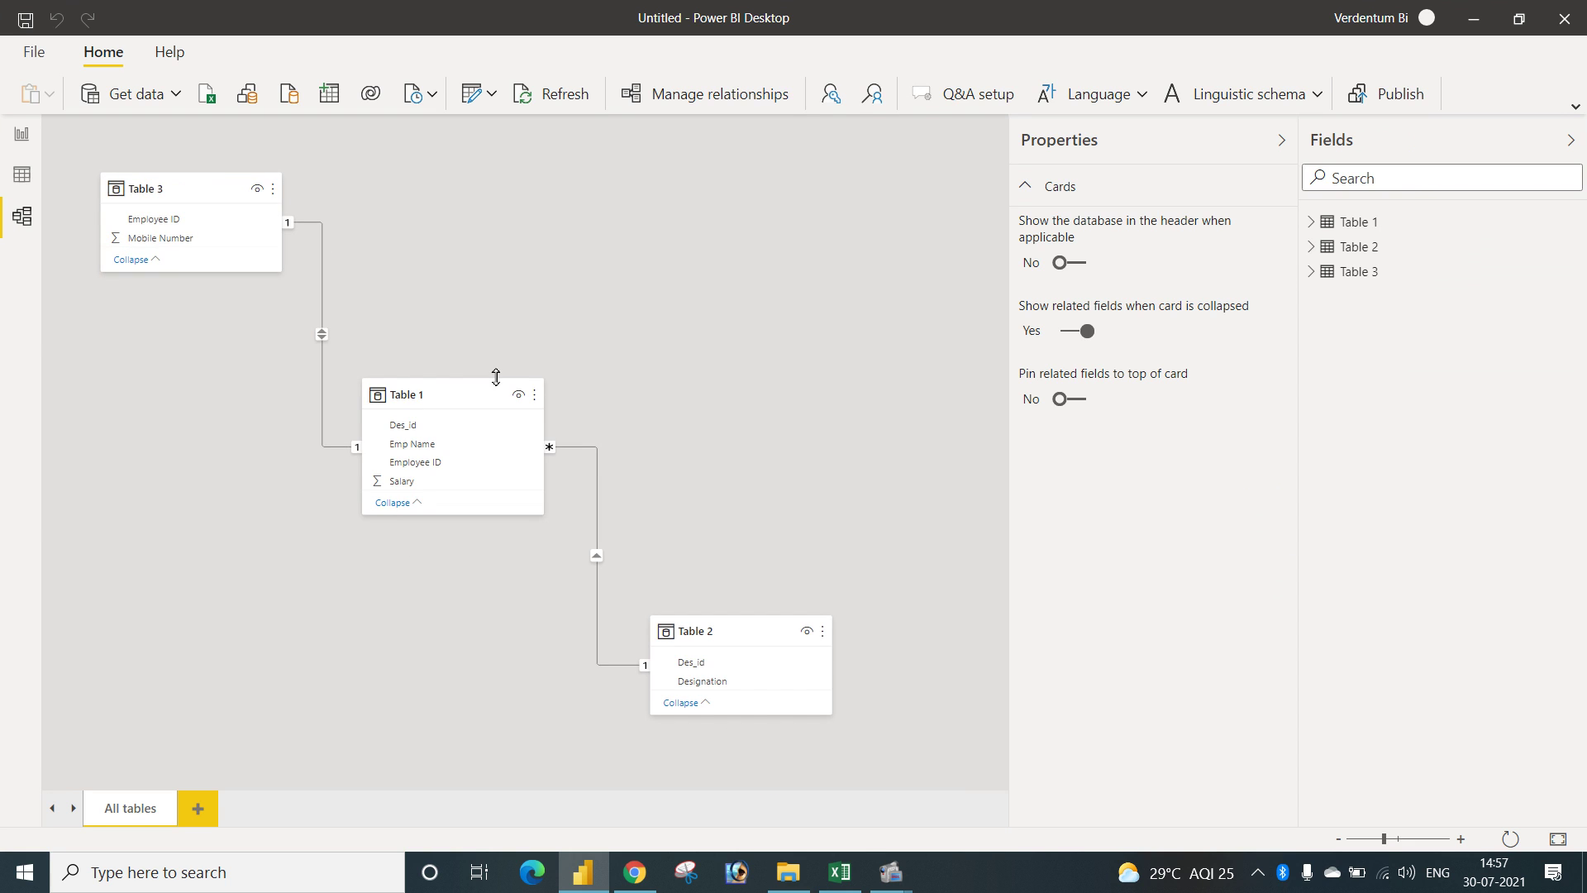
{"action": "left_click_drag", "start_coordinate": [423, 394], "coordinate": [456, 193]}
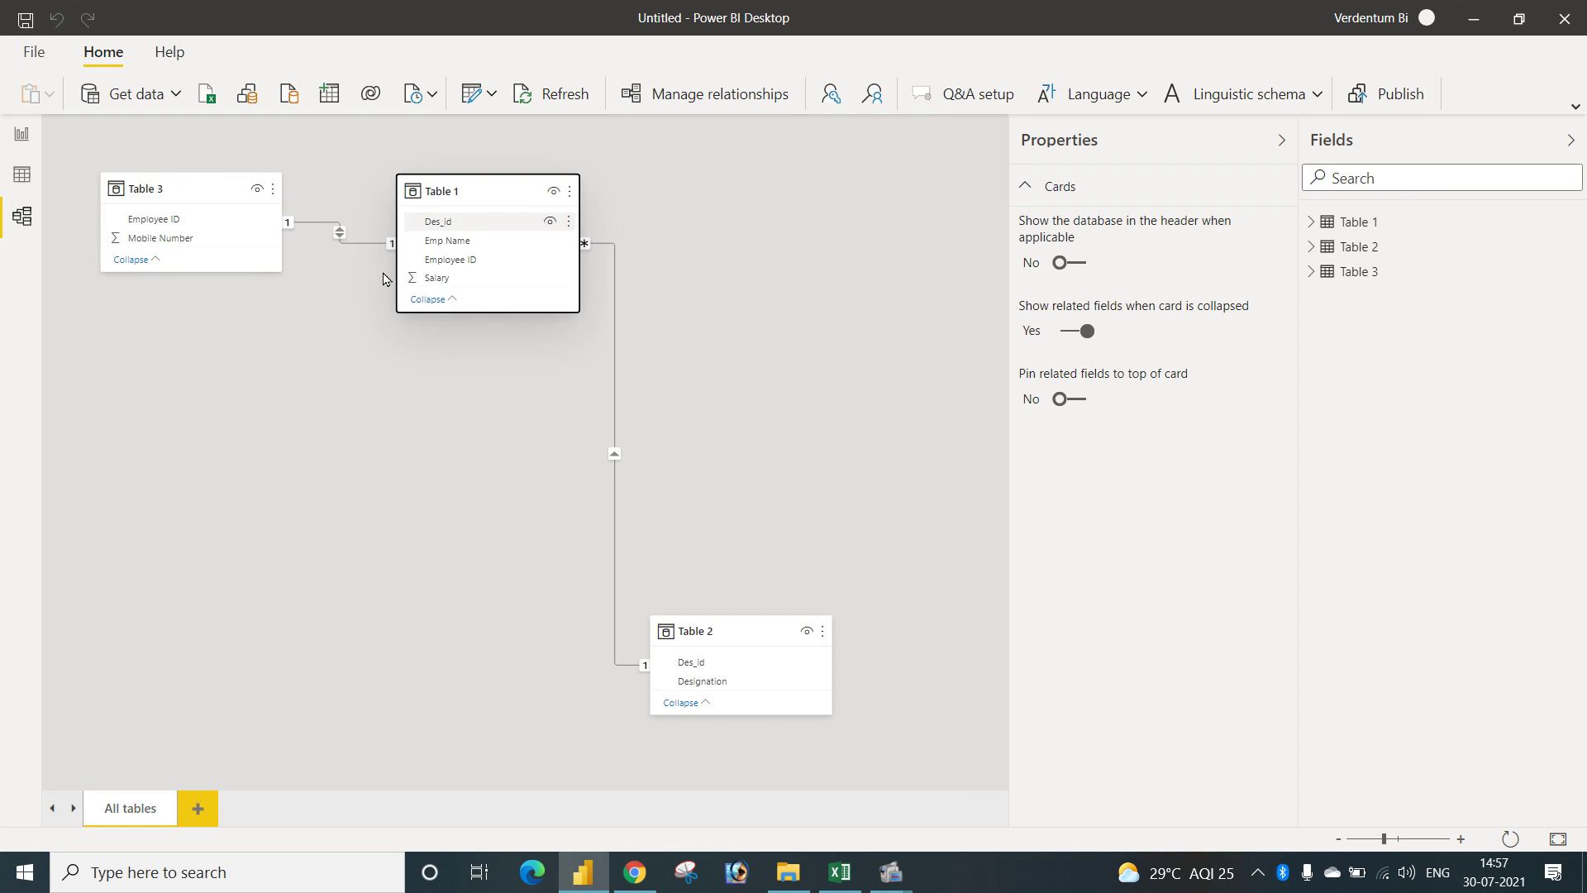
{"action": "left_click_drag", "start_coordinate": [198, 202], "coordinate": [800, 333]}
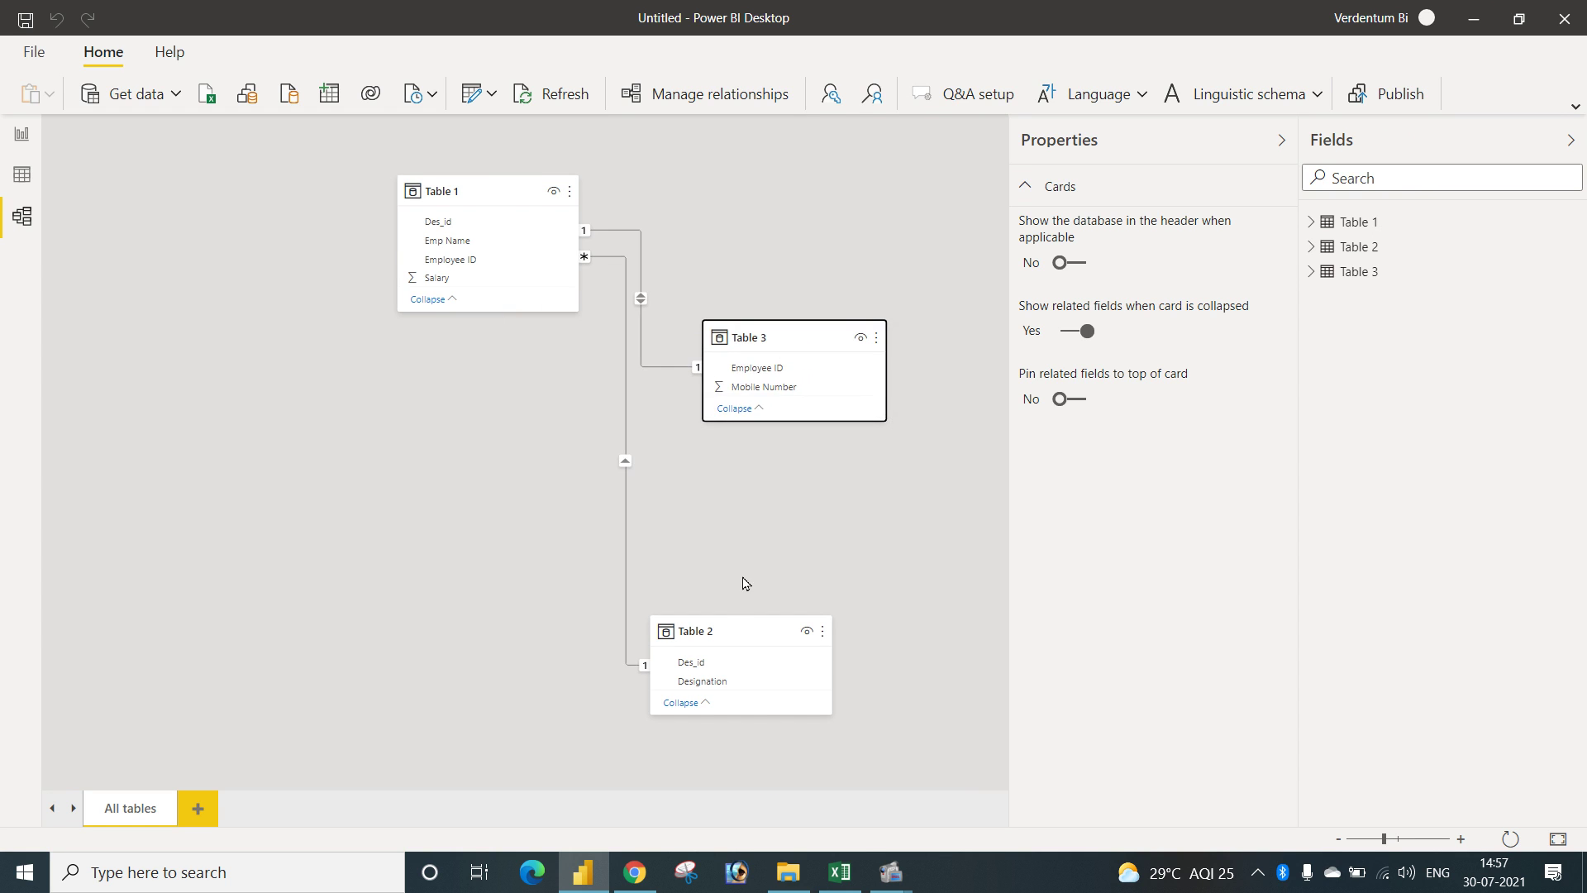
{"action": "left_click_drag", "start_coordinate": [725, 623], "coordinate": [301, 371]}
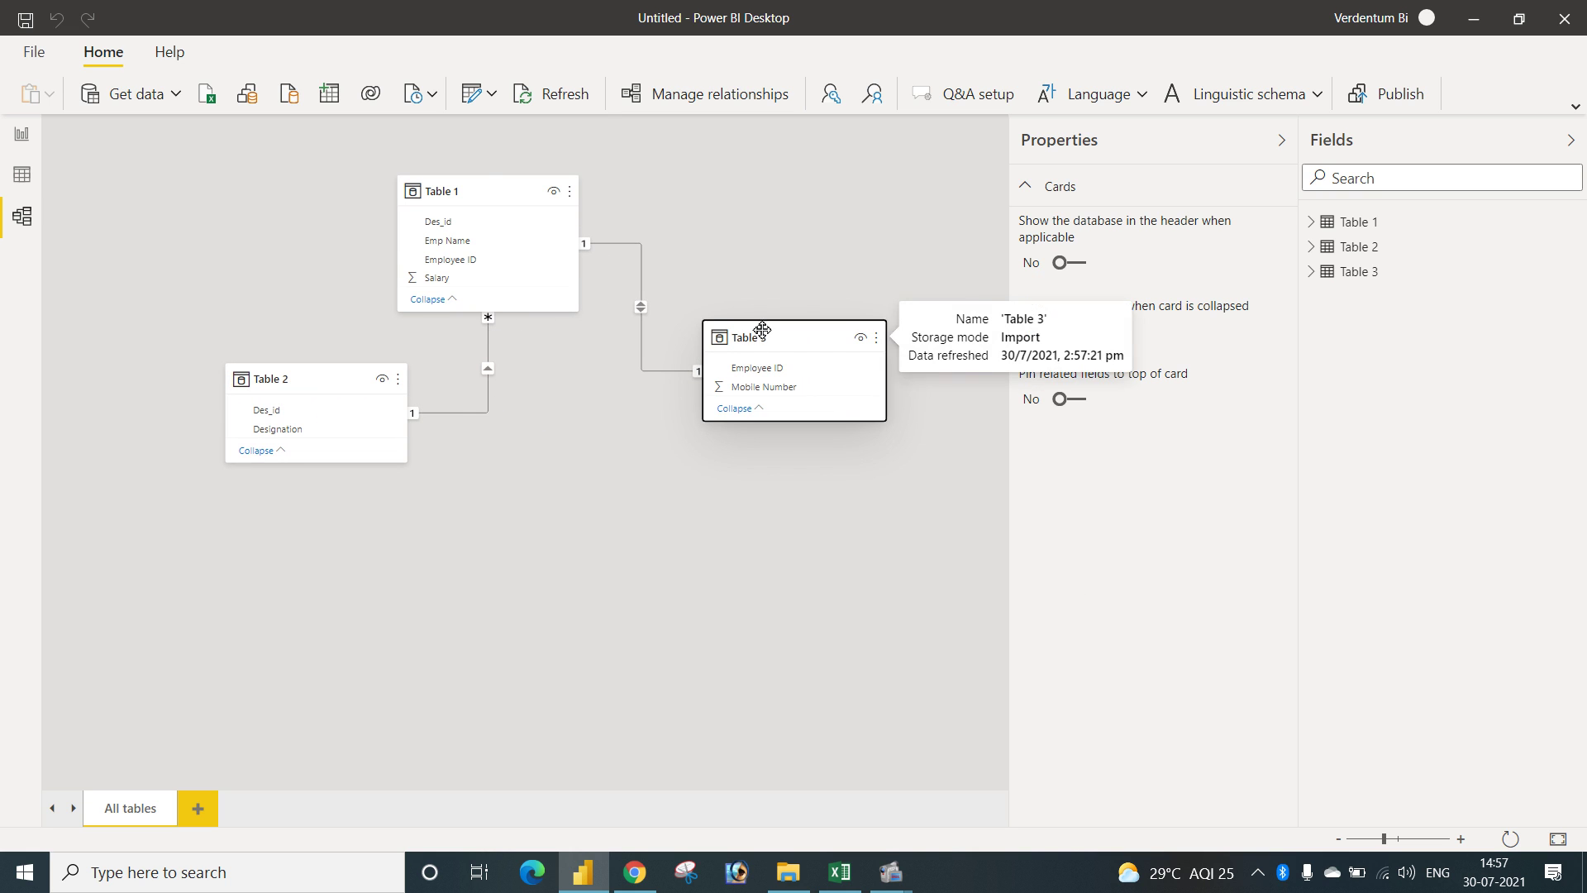
{"action": "left_click_drag", "start_coordinate": [757, 332], "coordinate": [568, 449]}
{"action": "left_click_drag", "start_coordinate": [300, 375], "coordinate": [206, 490]}
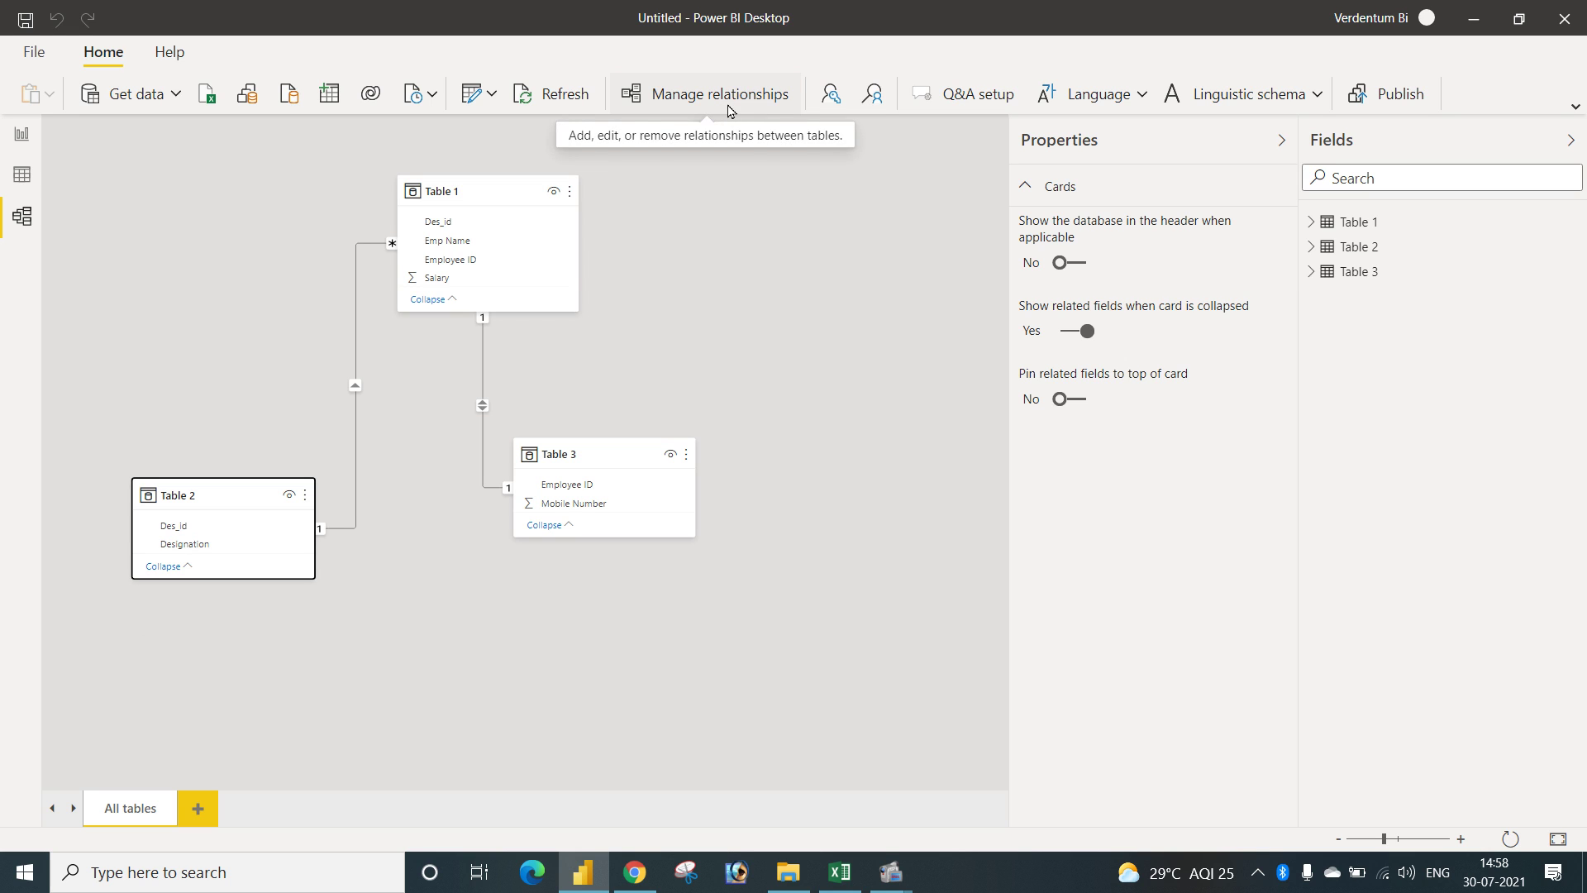
Delete the relationship between Table 1 and Table 3 and the one between Table 1 and Table 2.
{"action": "right_click", "coordinate": [481, 403]}
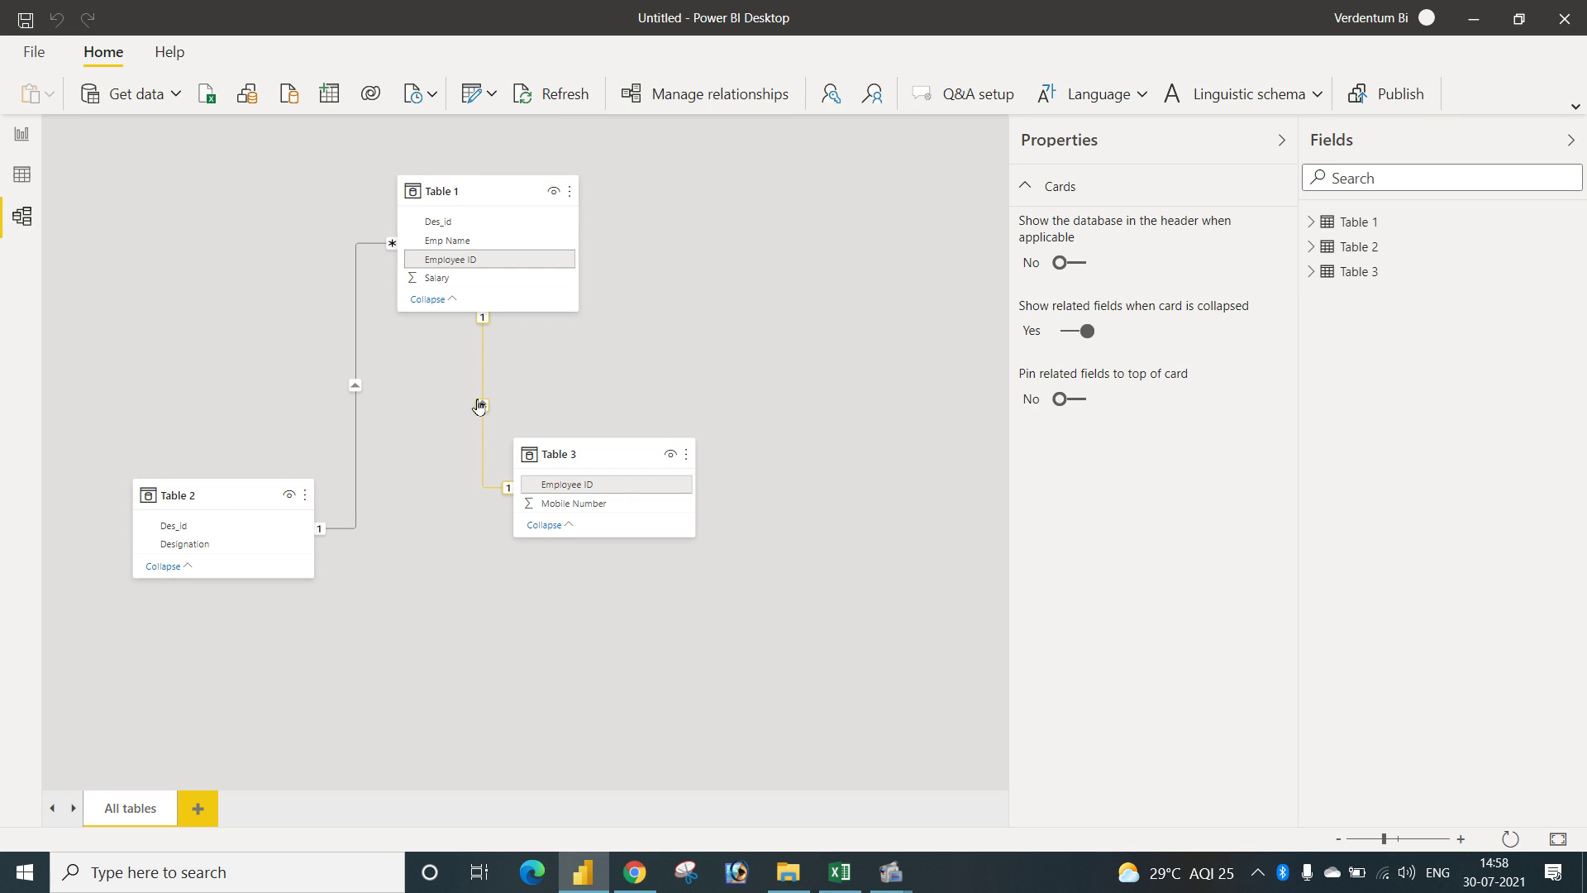
{"action": "left_click", "coordinate": [501, 410]}
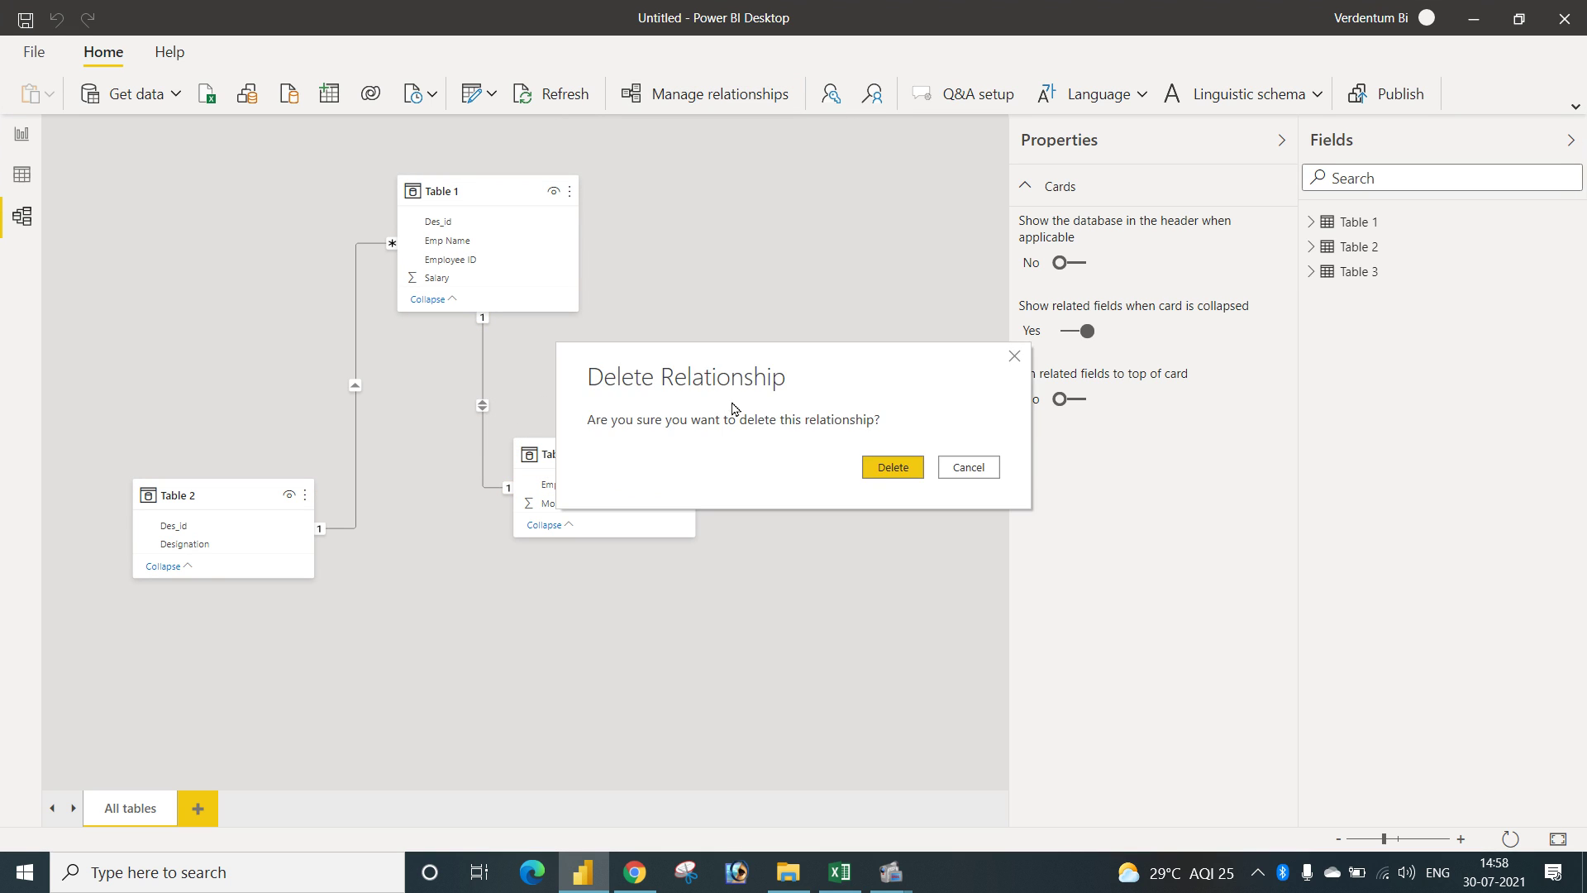
{"action": "left_click", "coordinate": [891, 468]}
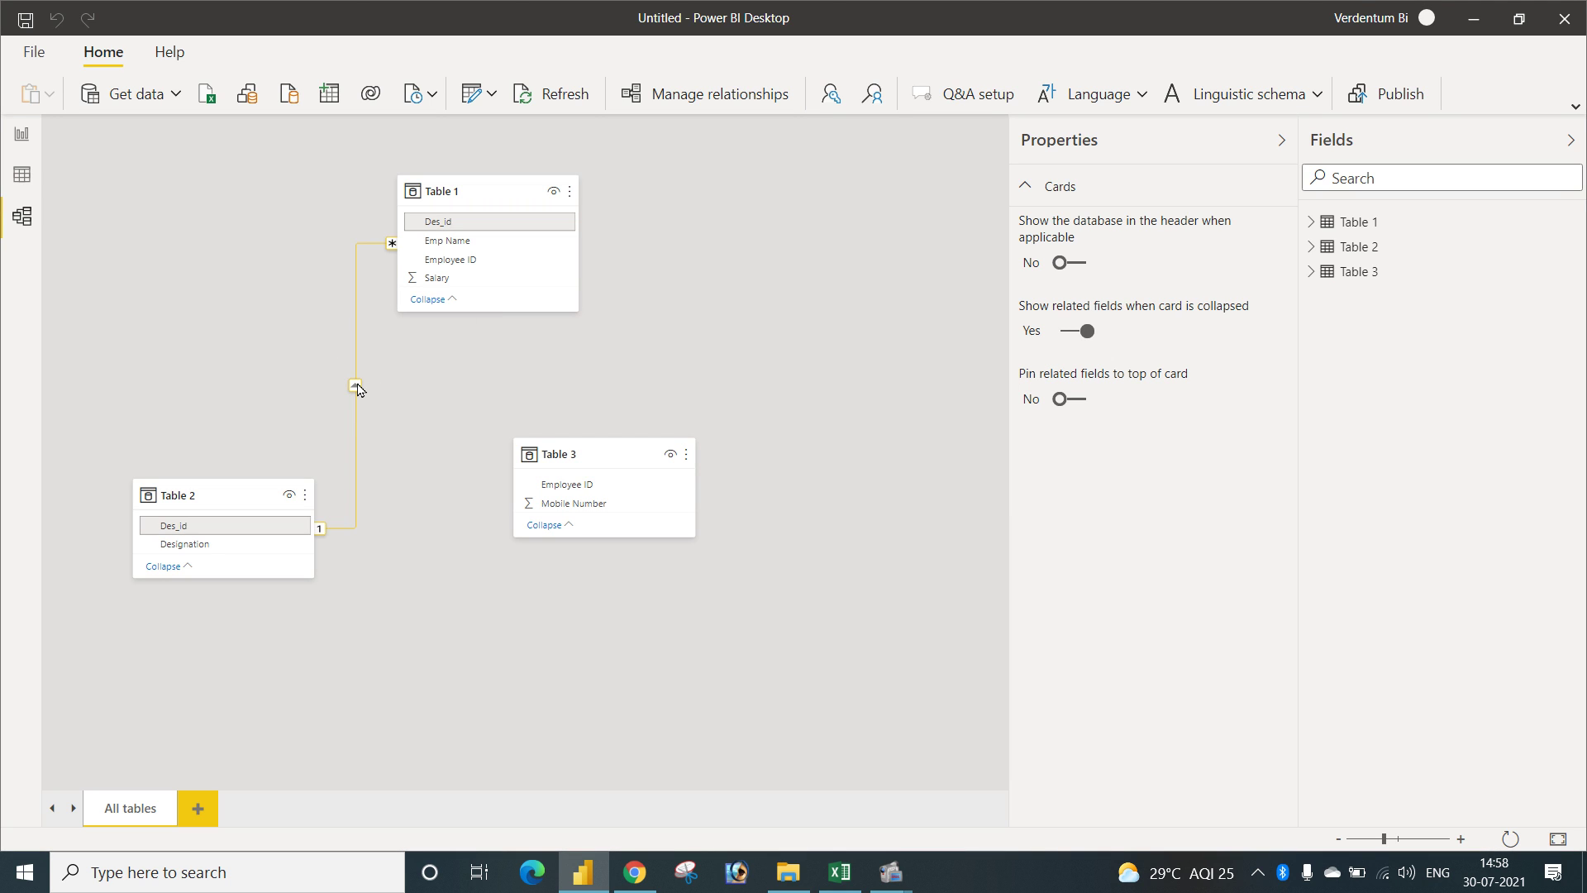
{"action": "right_click", "coordinate": [357, 388]}
{"action": "left_click", "coordinate": [404, 393]}
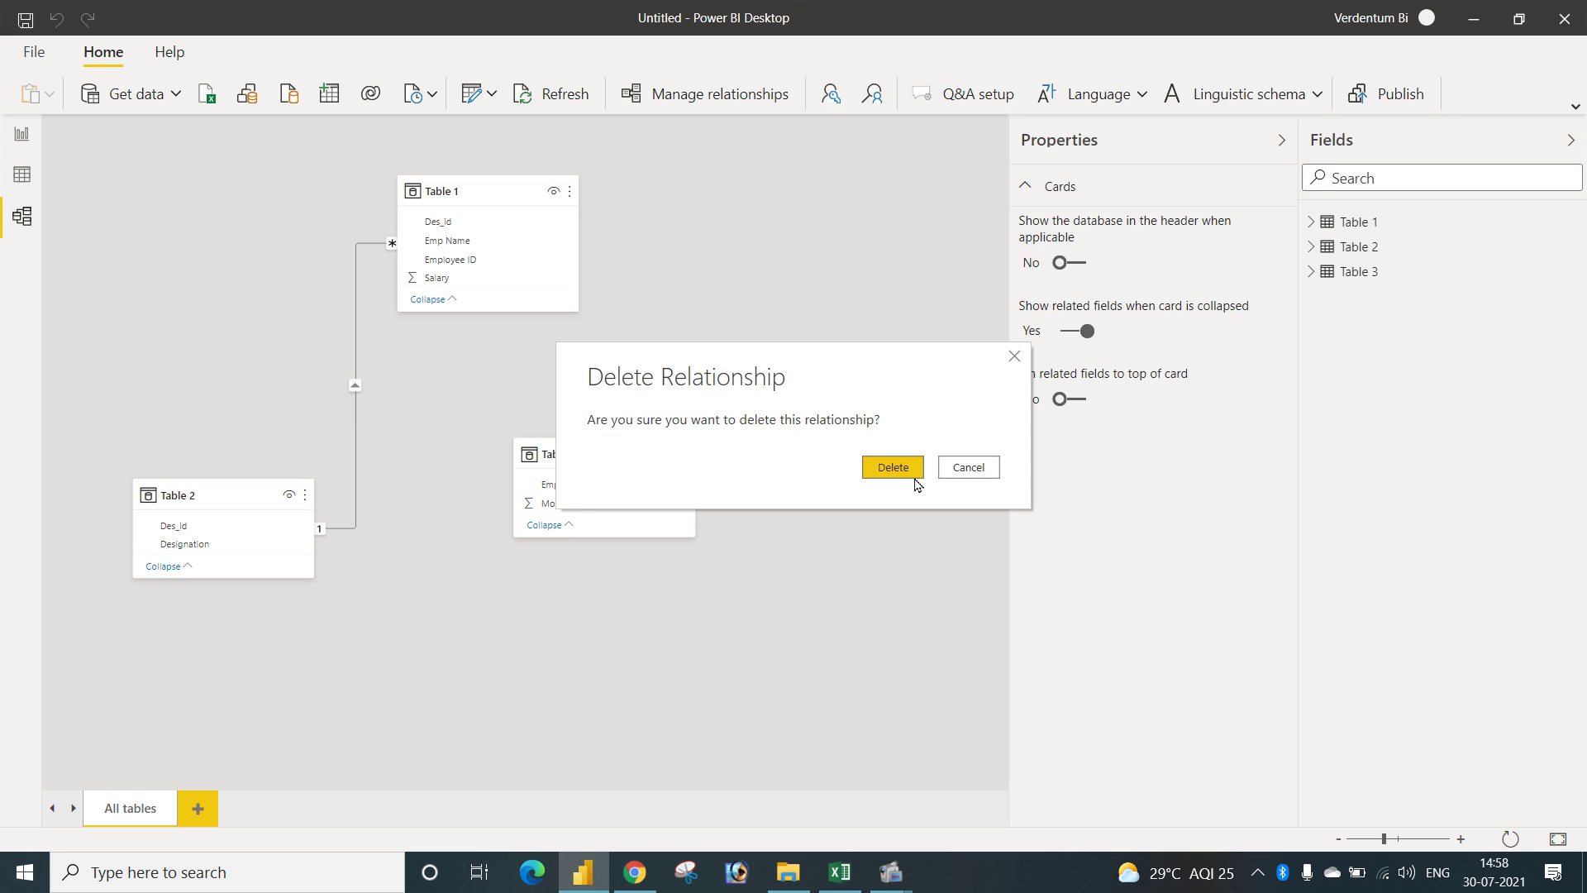
{"action": "left_click", "coordinate": [908, 468]}
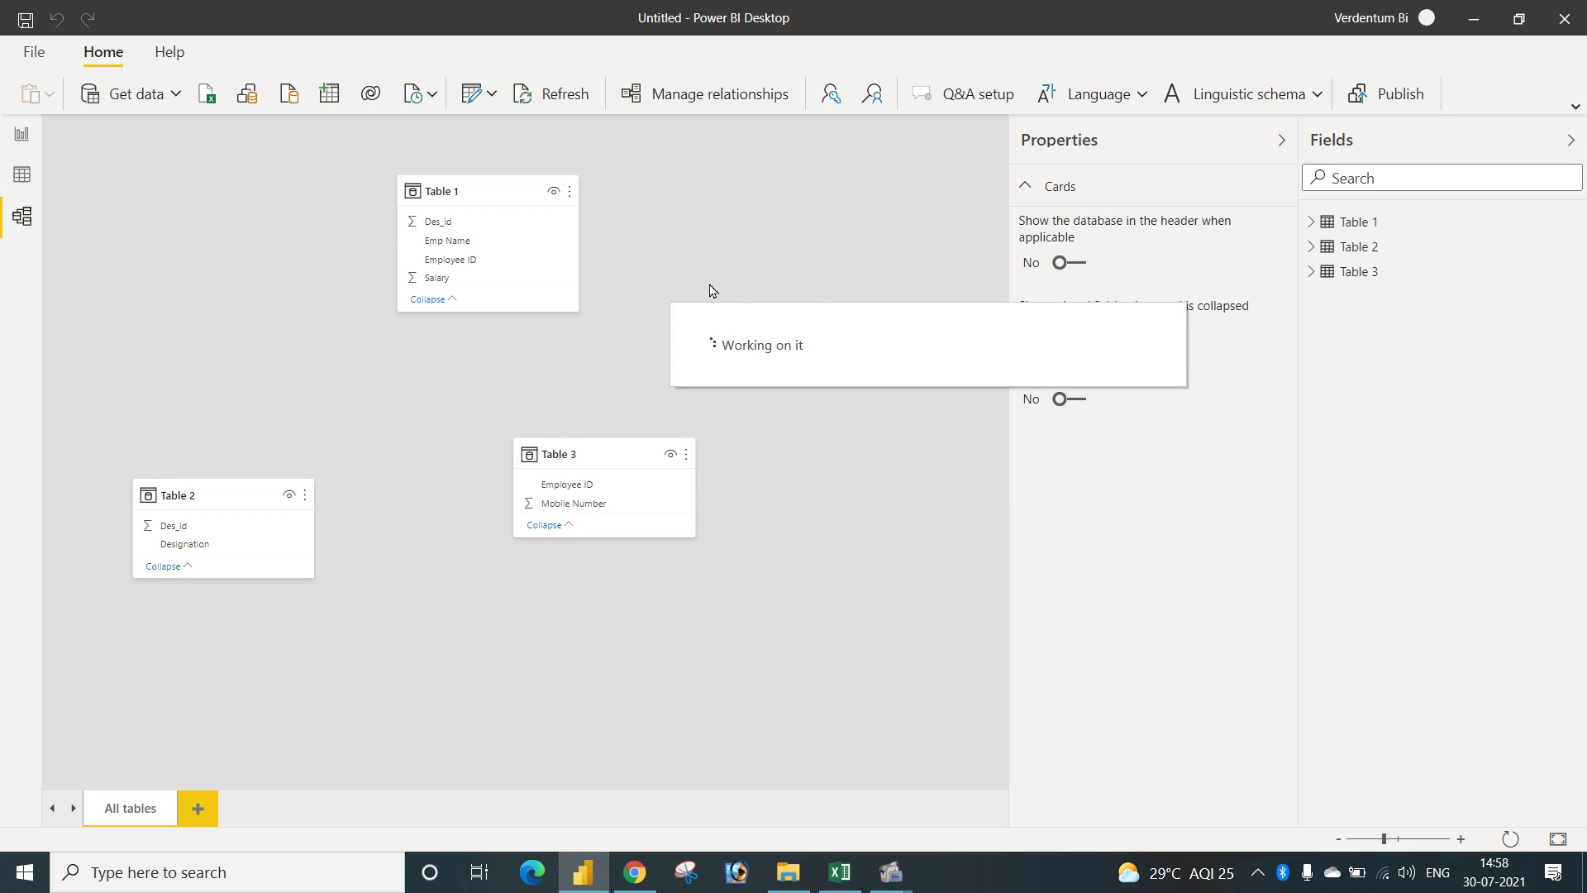
Start a new relationship linking the Employee ID column of Table 1 to the Employee ID column of Table 3.
{"action": "left_click", "coordinate": [693, 95]}
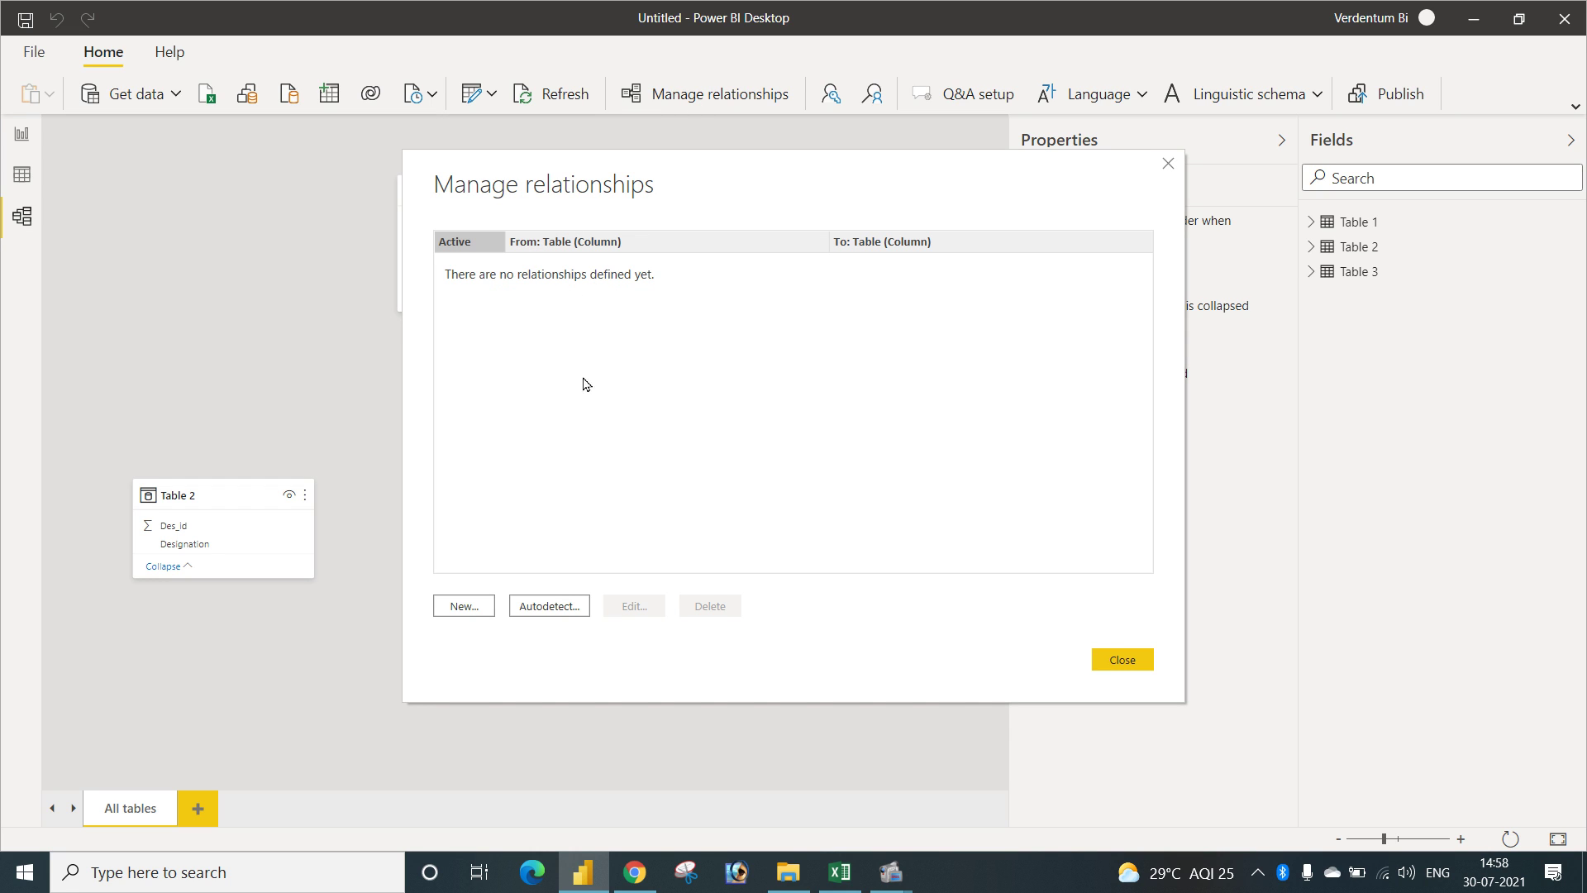
{"action": "left_click", "coordinate": [454, 608]}
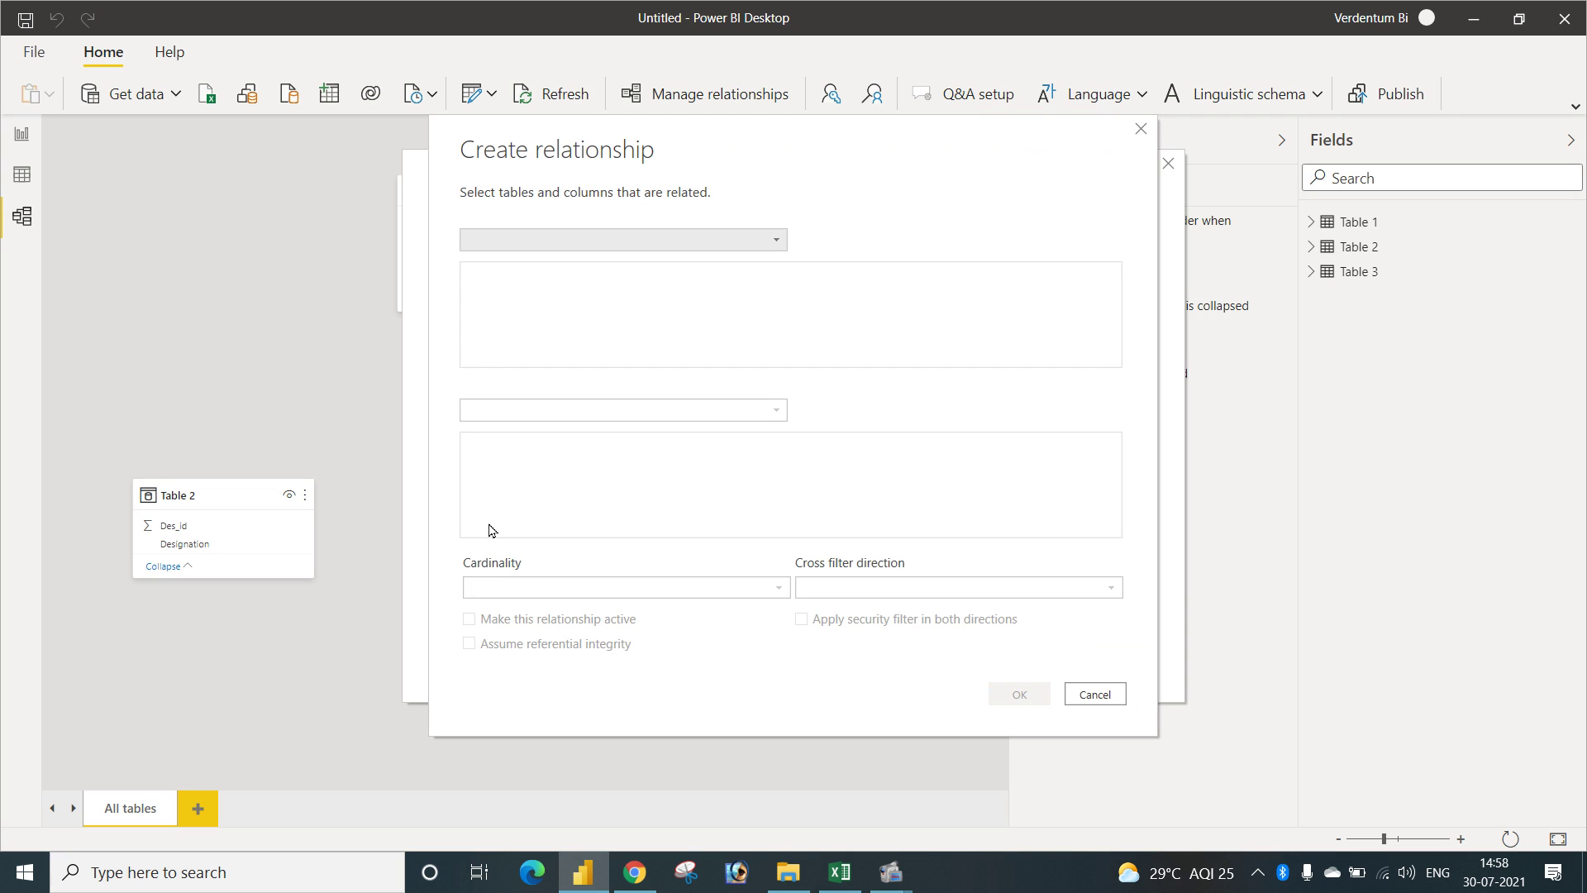
{"action": "left_click", "coordinate": [603, 245]}
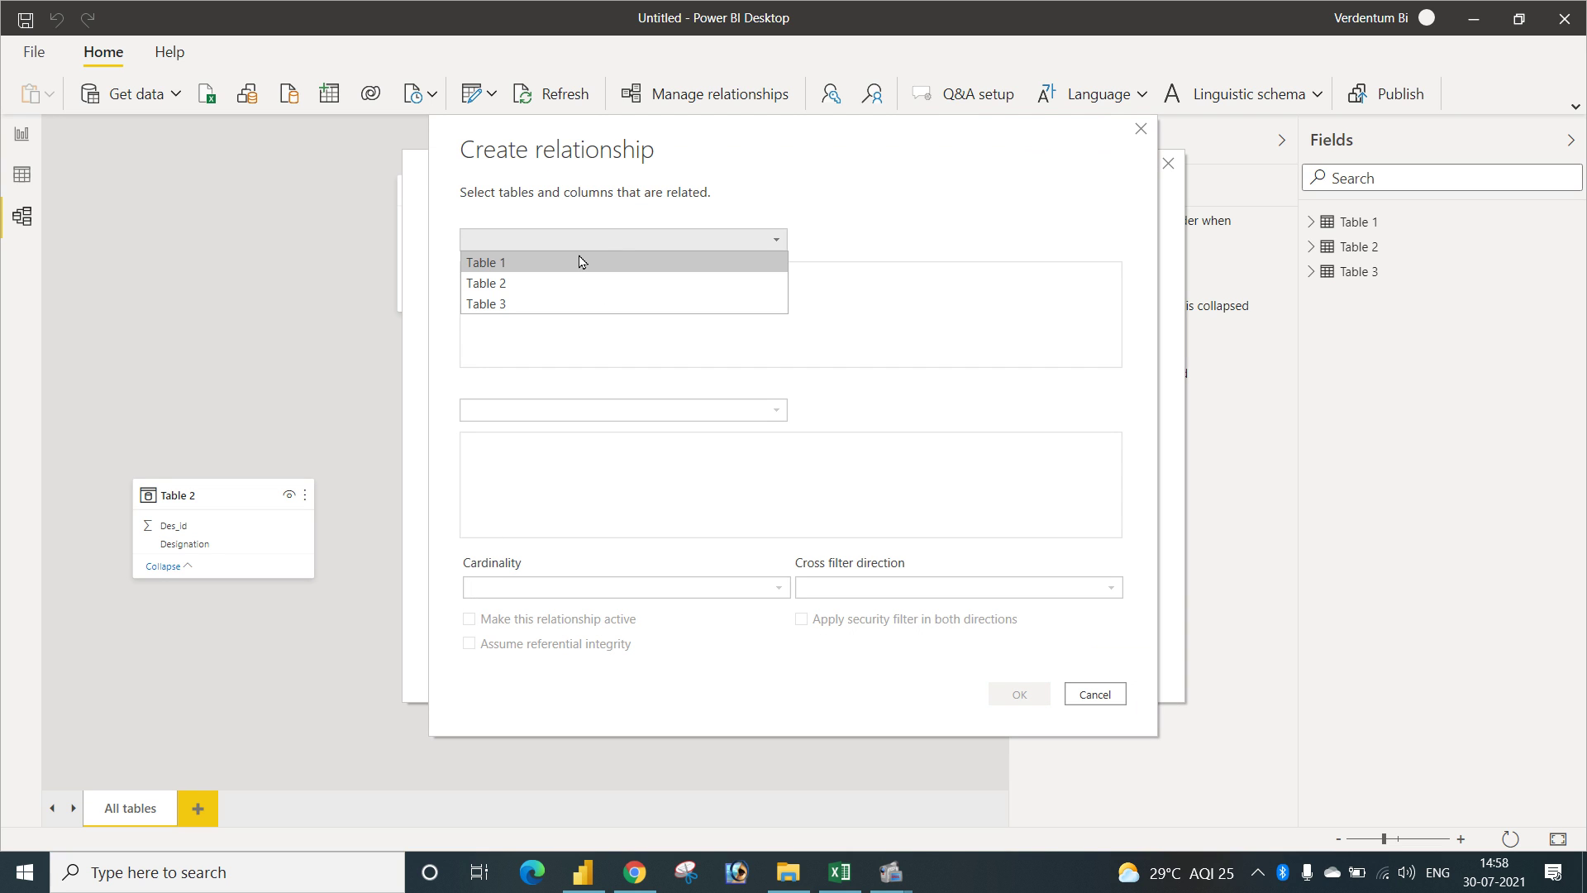
{"action": "left_click", "coordinate": [581, 260]}
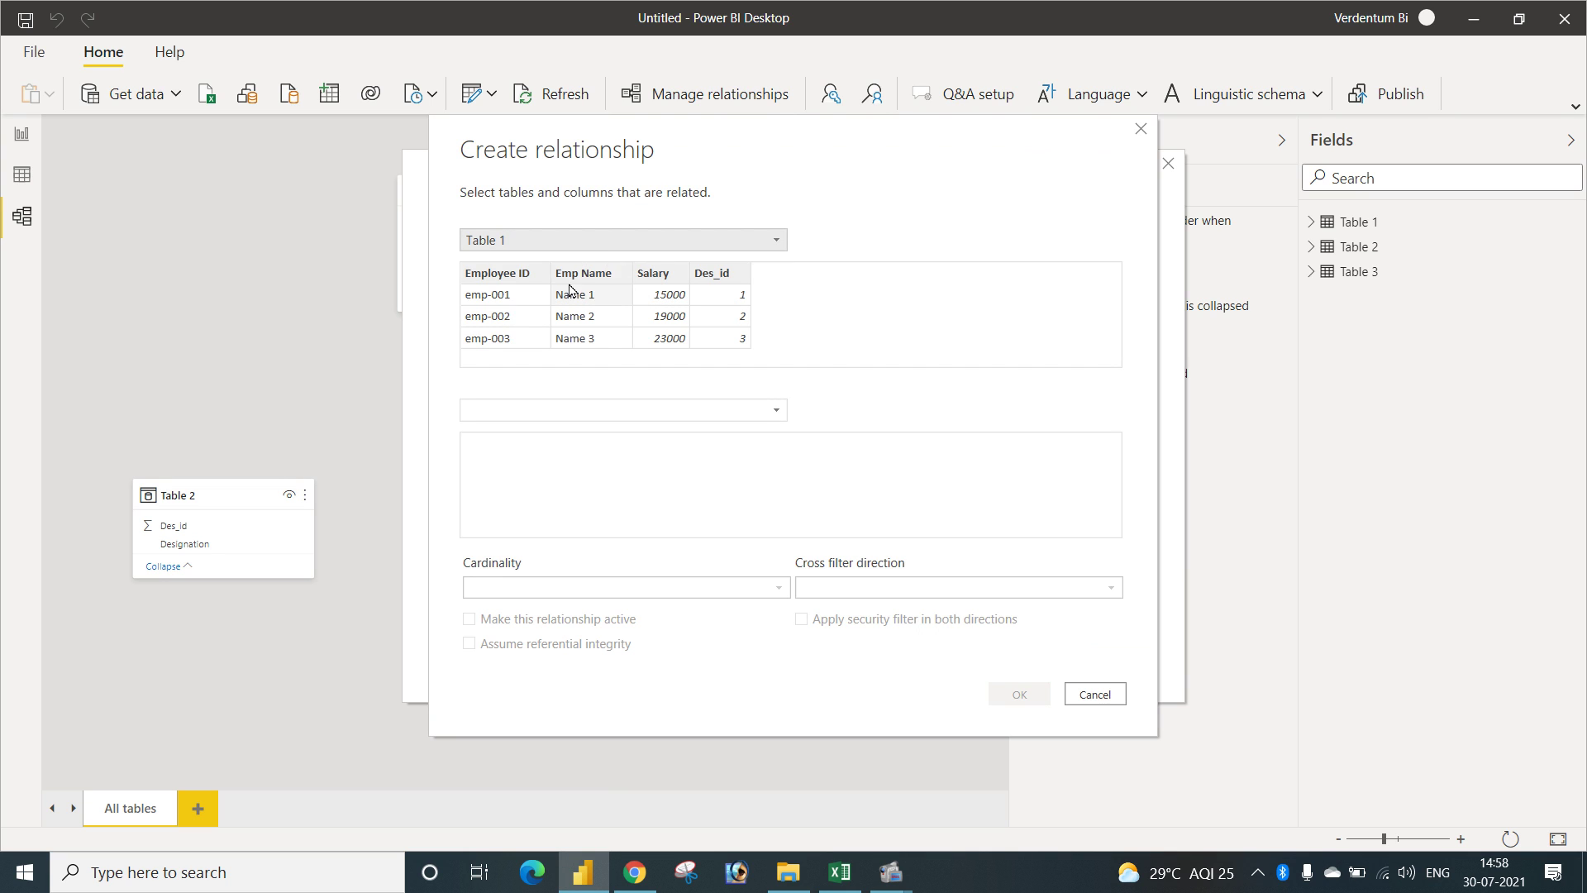
{"action": "left_click", "coordinate": [534, 275]}
{"action": "left_click", "coordinate": [557, 411]}
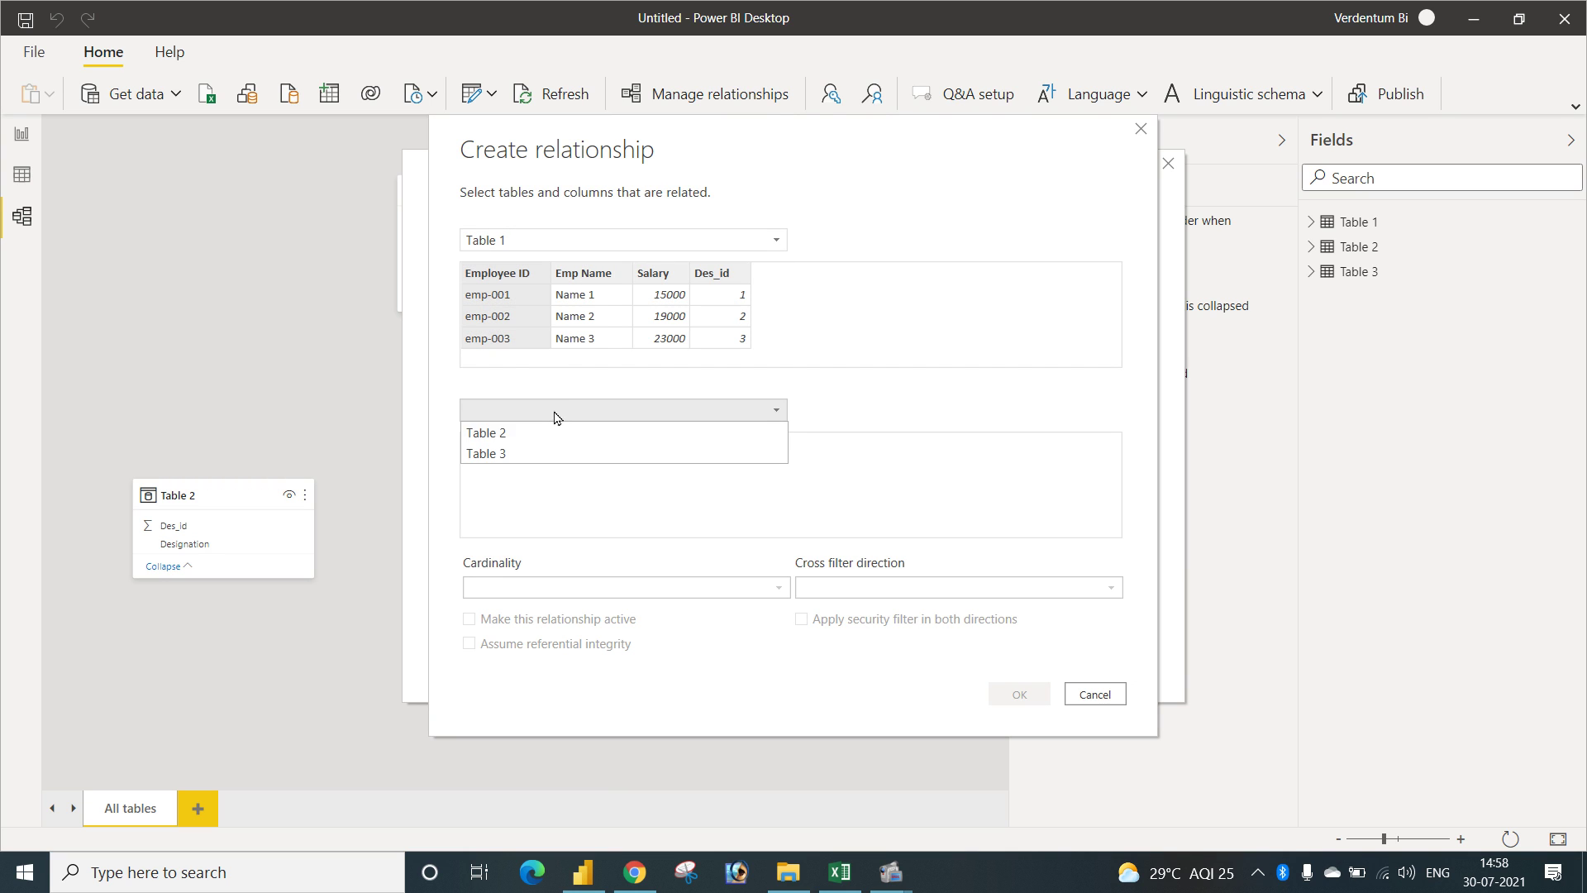
{"action": "left_click", "coordinate": [524, 454]}
{"action": "left_click", "coordinate": [500, 447]}
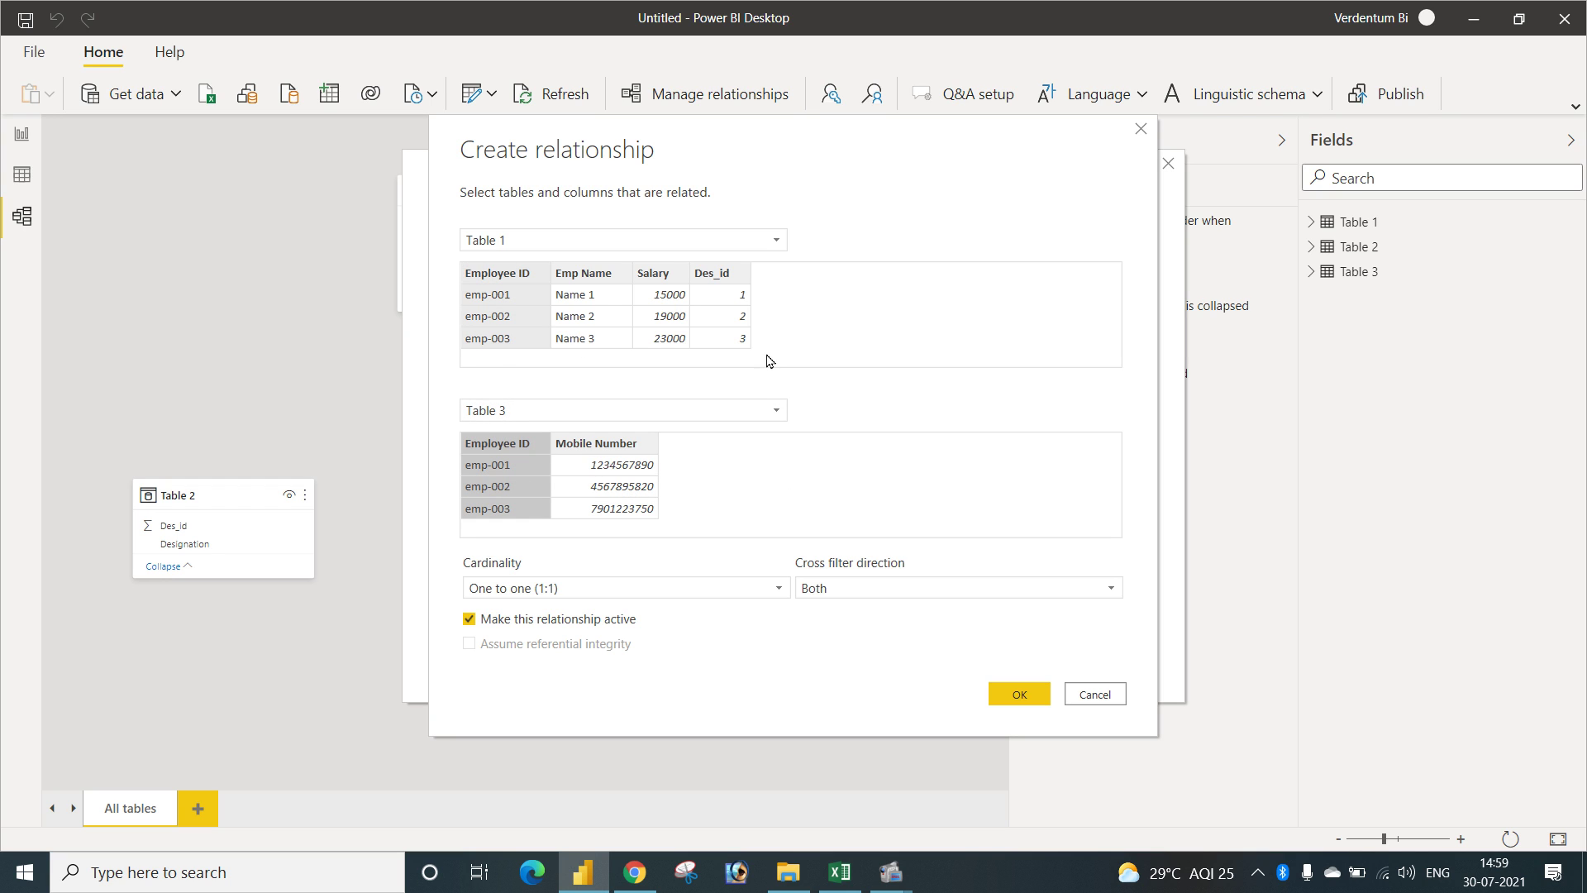
Try the Many to one (*:1) cardinality for the Employee ID relationship and return it to One to one (1:1).
{"action": "left_click", "coordinate": [581, 589]}
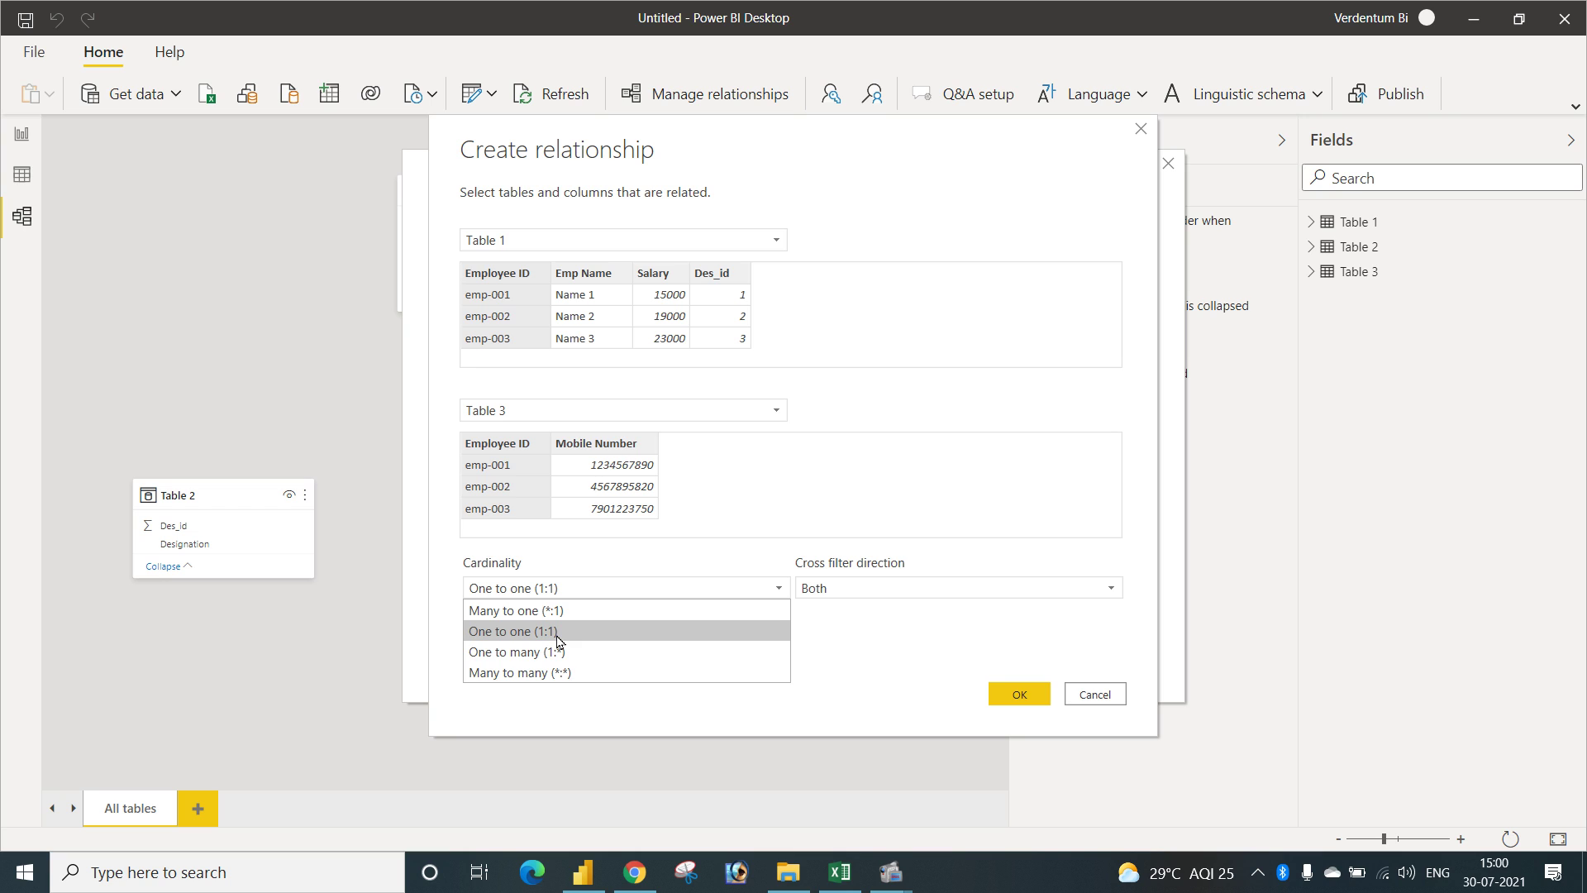
{"action": "left_click", "coordinate": [525, 275]}
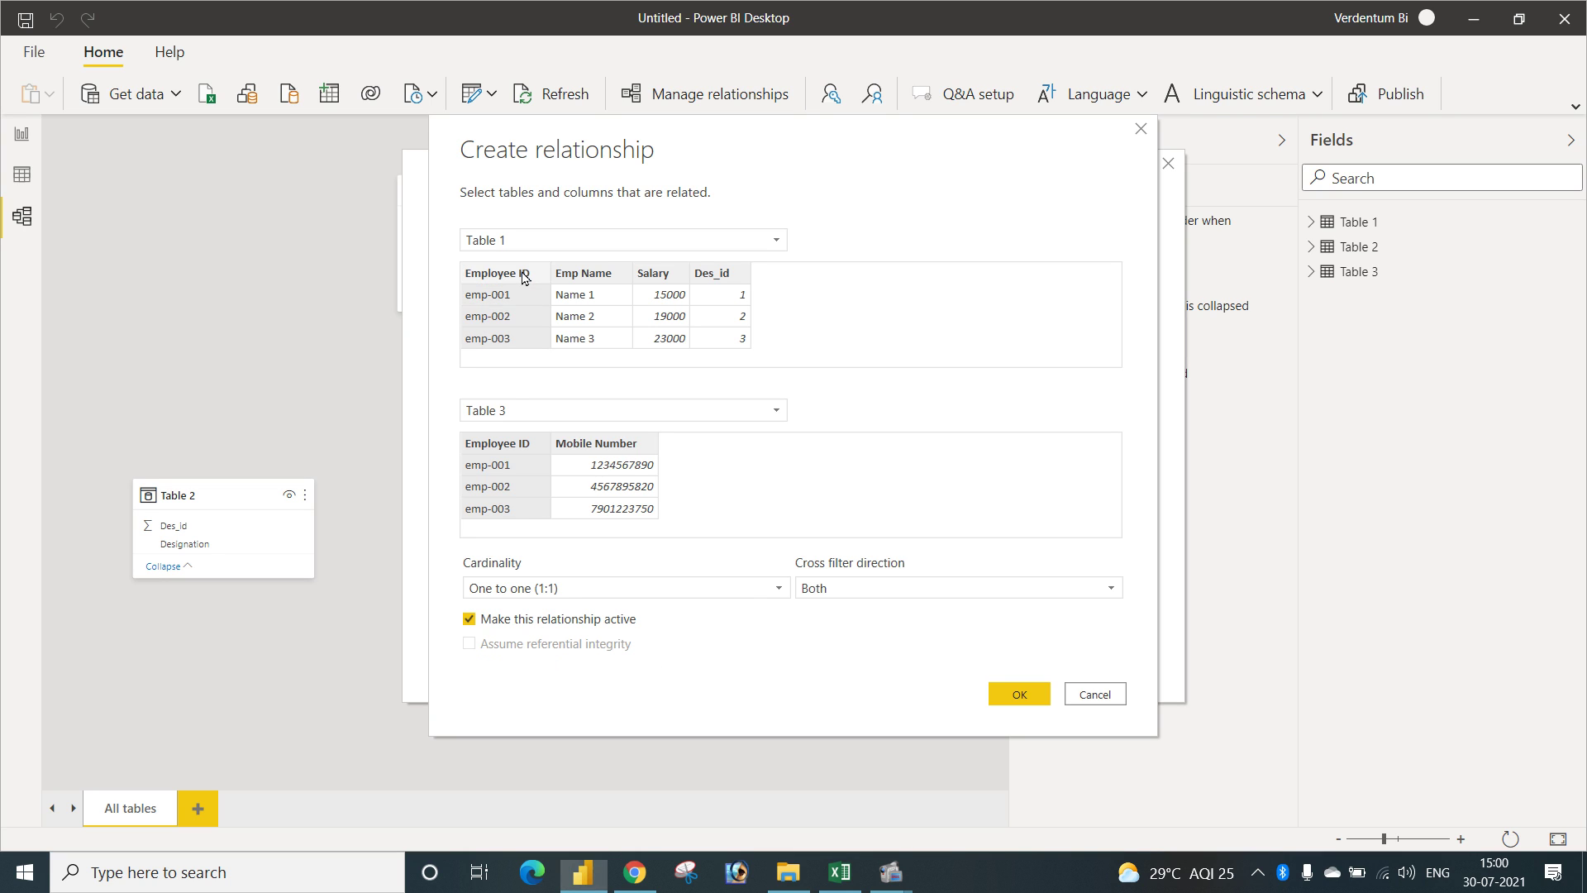
{"action": "left_click", "coordinate": [504, 448]}
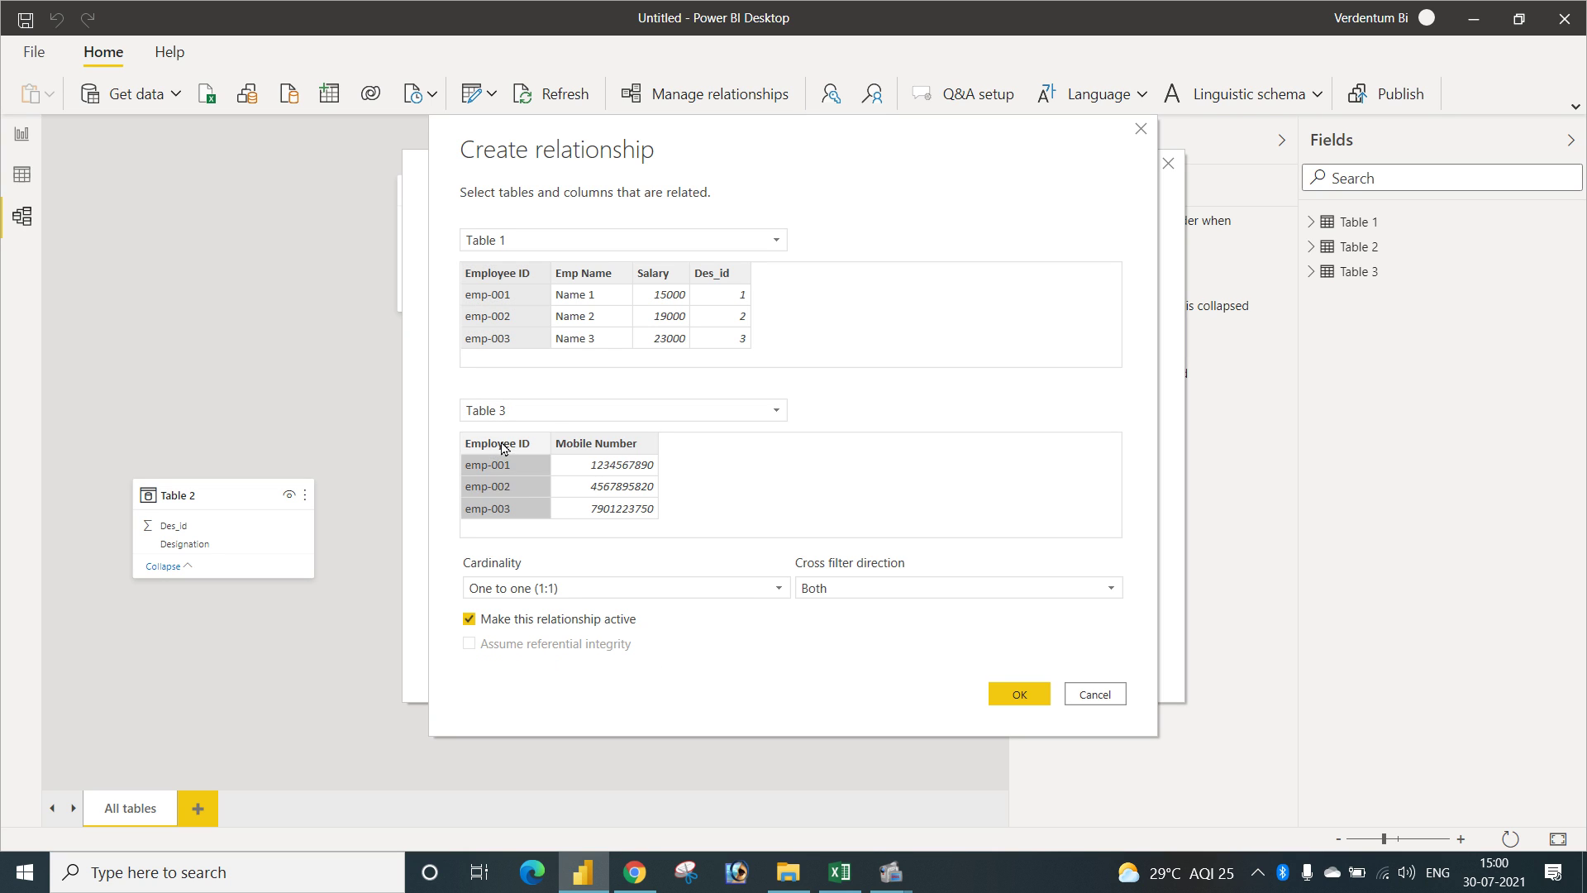
{"action": "left_click", "coordinate": [597, 594]}
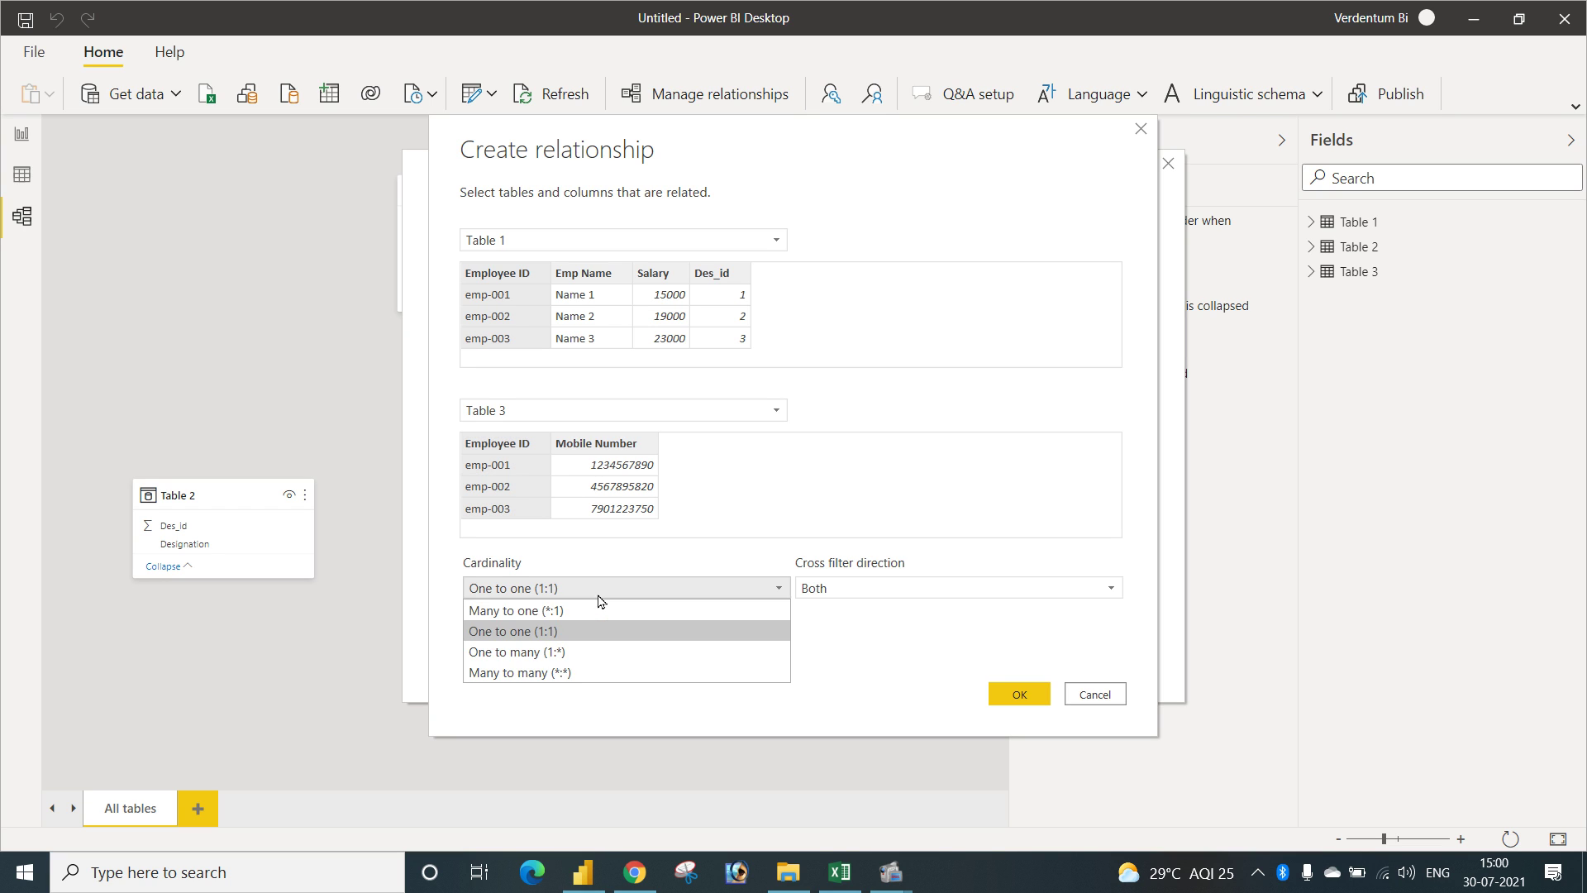
{"action": "left_click", "coordinate": [594, 612]}
{"action": "left_click", "coordinate": [612, 592]}
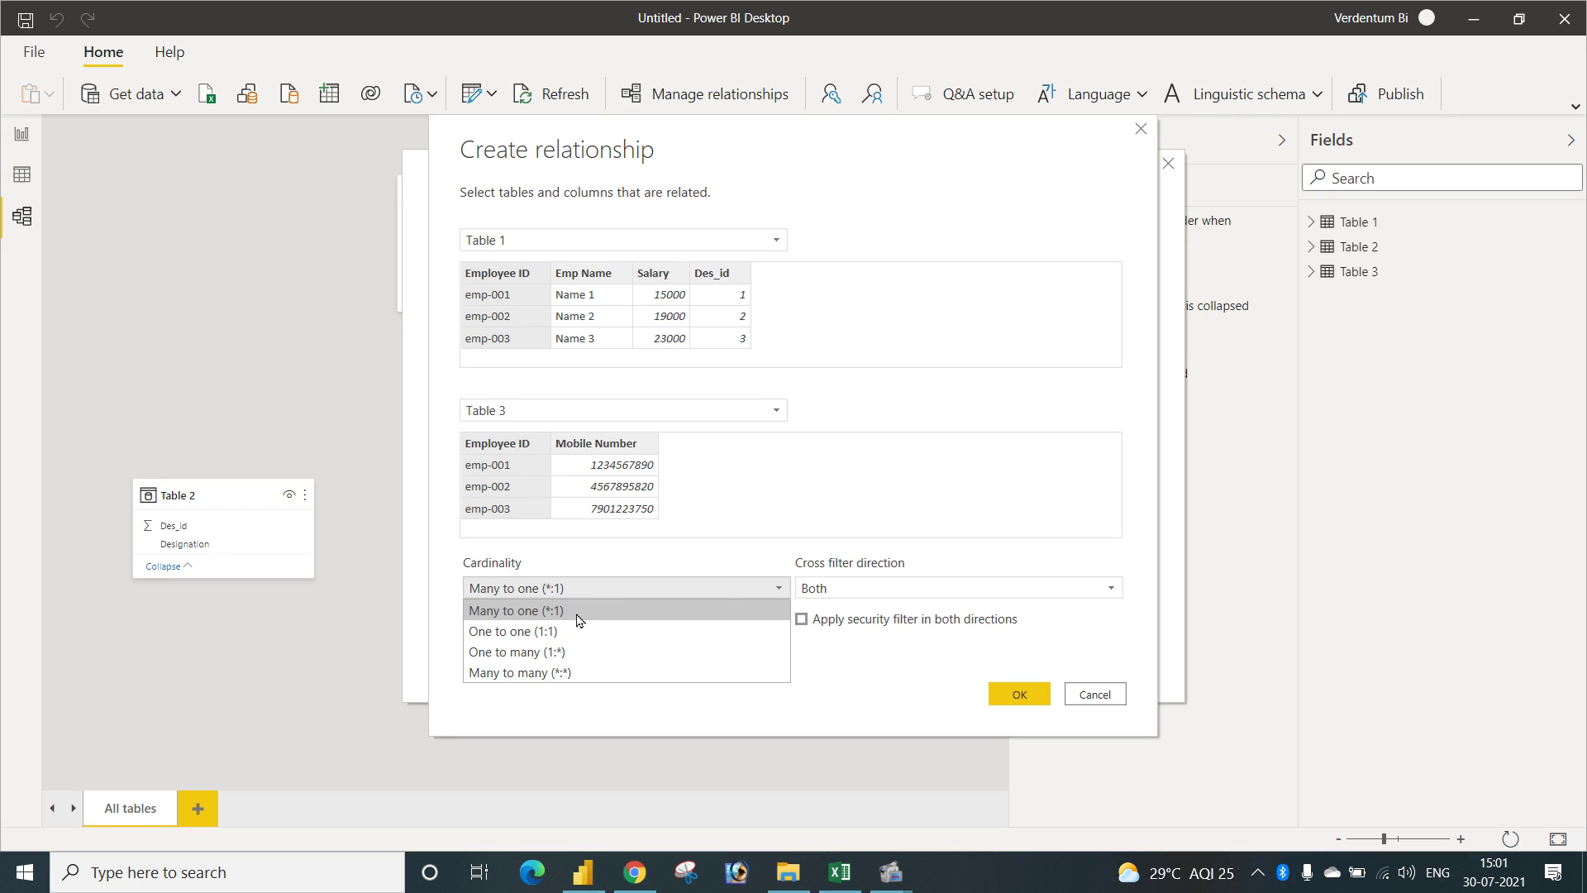
{"action": "left_click", "coordinate": [569, 633]}
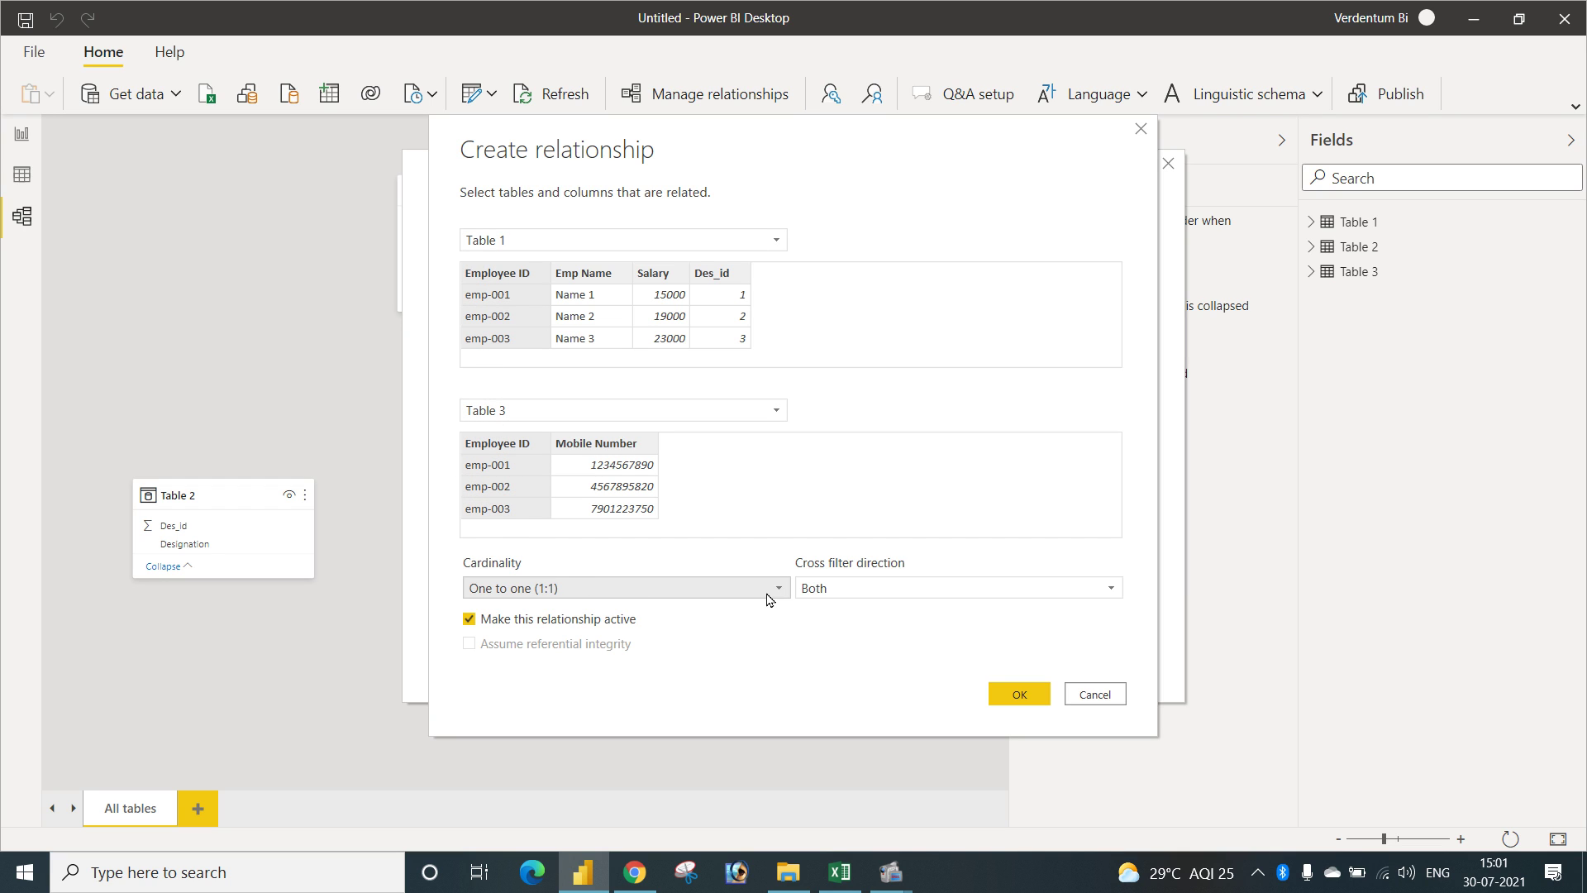
Try Single as the cross filter direction for the one-to-one relationship between Table 1 and Table 3.
{"action": "left_click", "coordinate": [840, 596]}
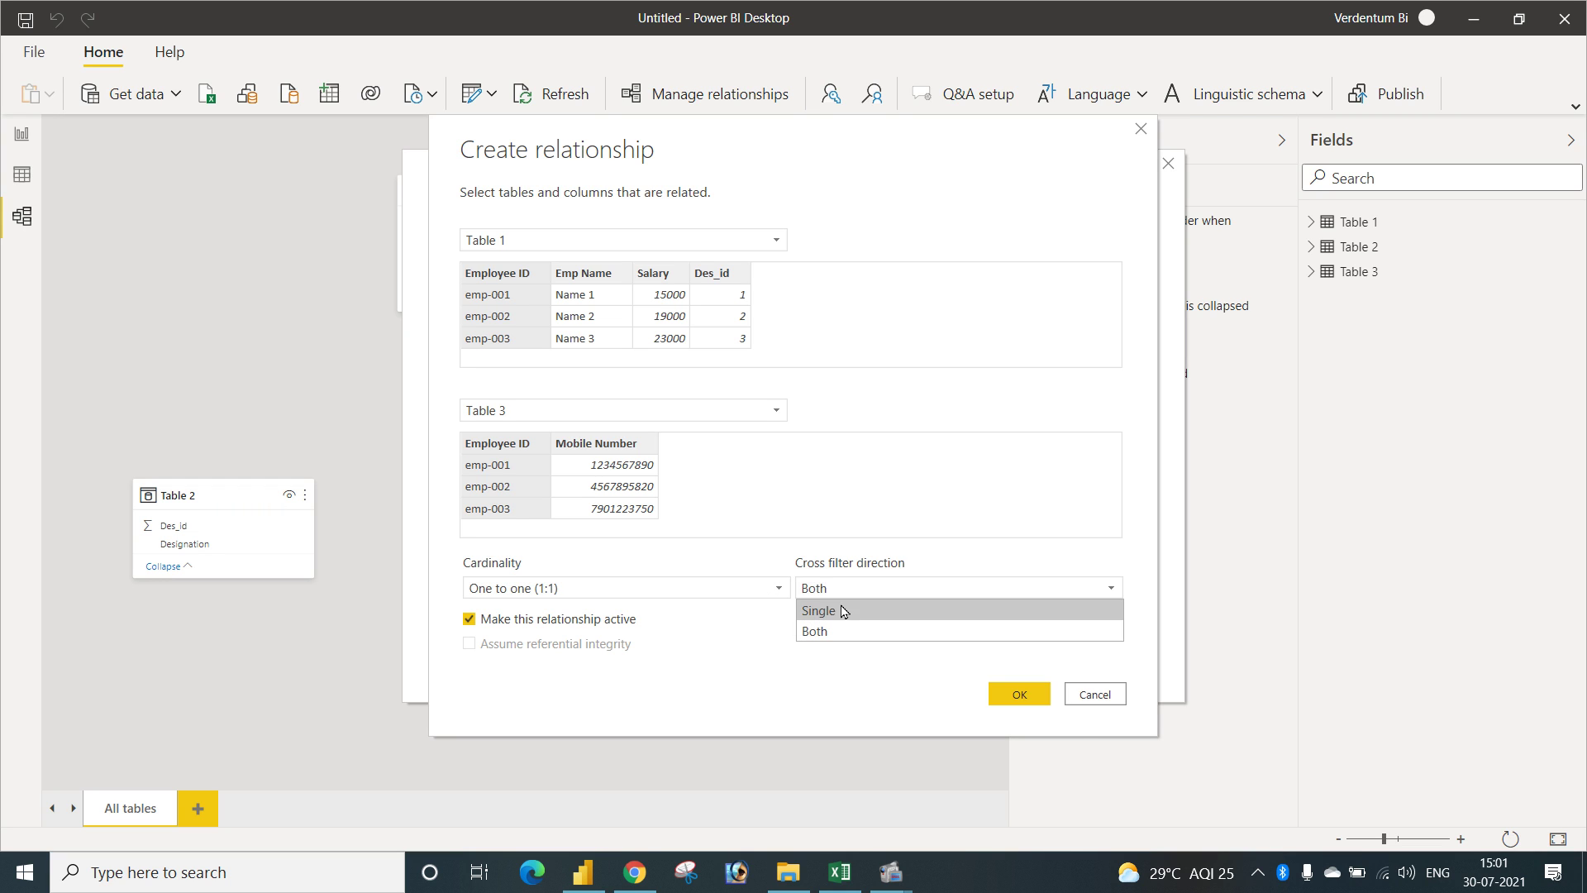
{"action": "left_click", "coordinate": [852, 608]}
{"action": "left_click", "coordinate": [859, 591]}
{"action": "left_click", "coordinate": [851, 630]}
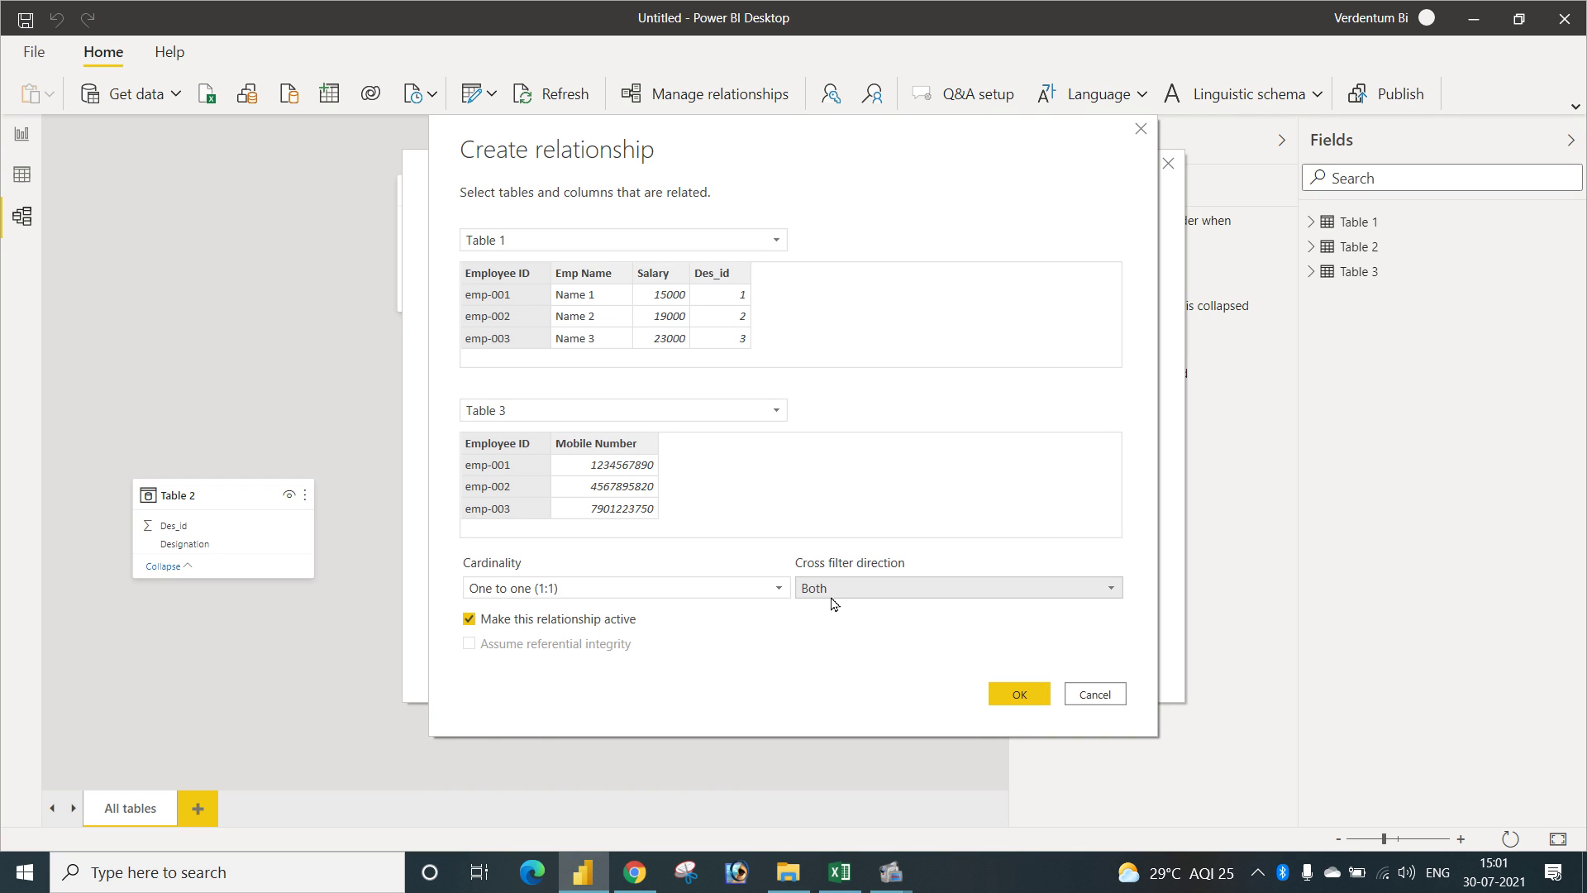
{"action": "left_click", "coordinate": [835, 589]}
{"action": "left_click", "coordinate": [832, 613]}
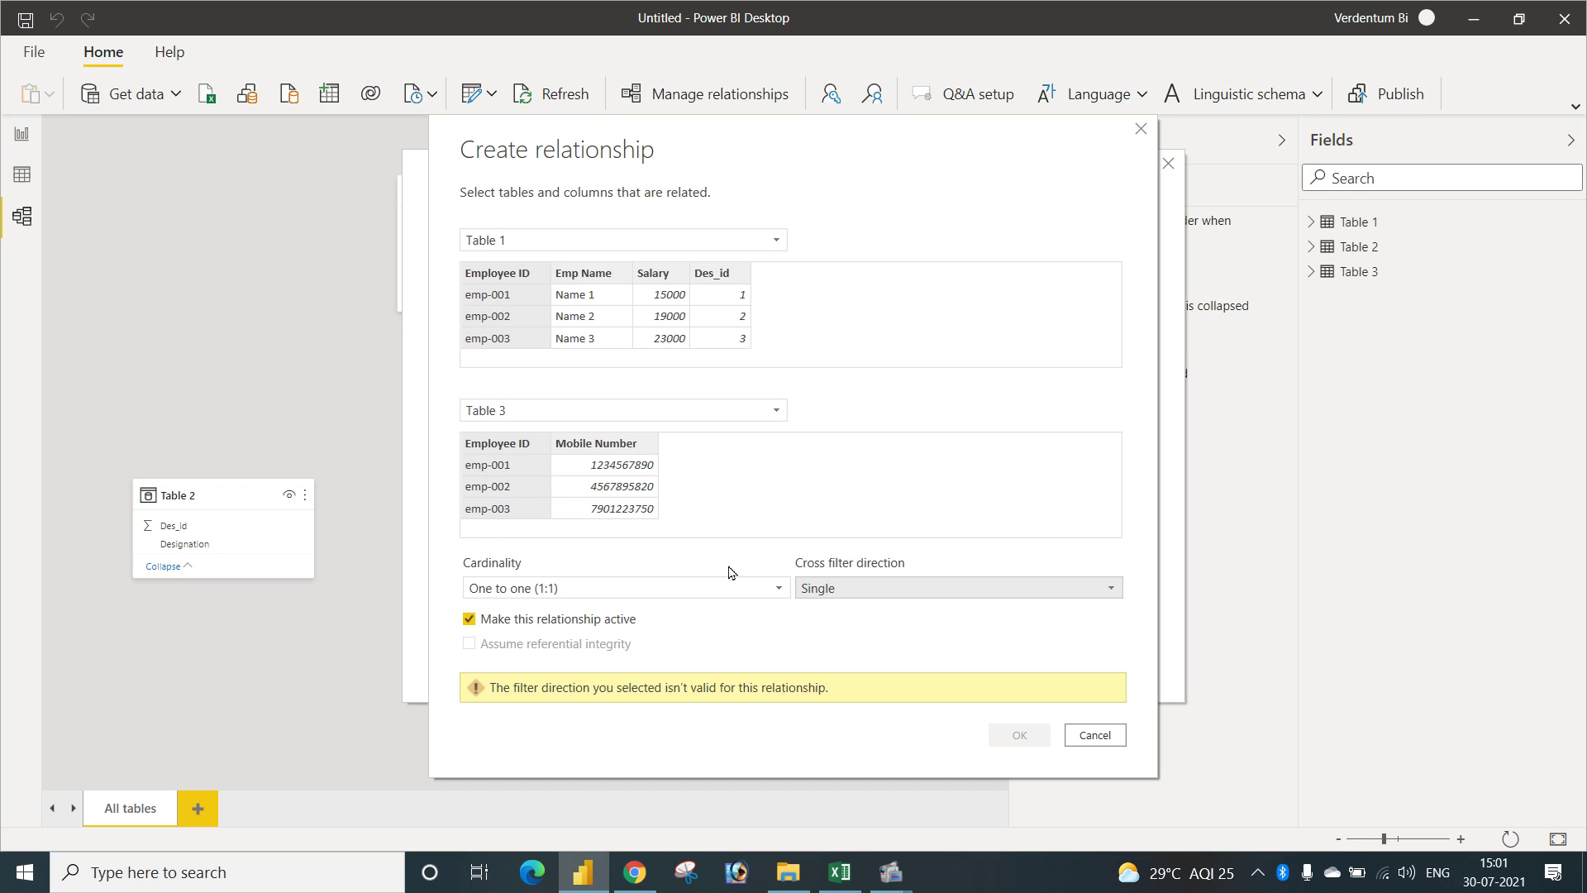
Set the cross filter direction to Both and create the Employee ID relationship between Table 1 and Table 3.
{"action": "left_click", "coordinate": [804, 589]}
{"action": "left_click", "coordinate": [816, 632]}
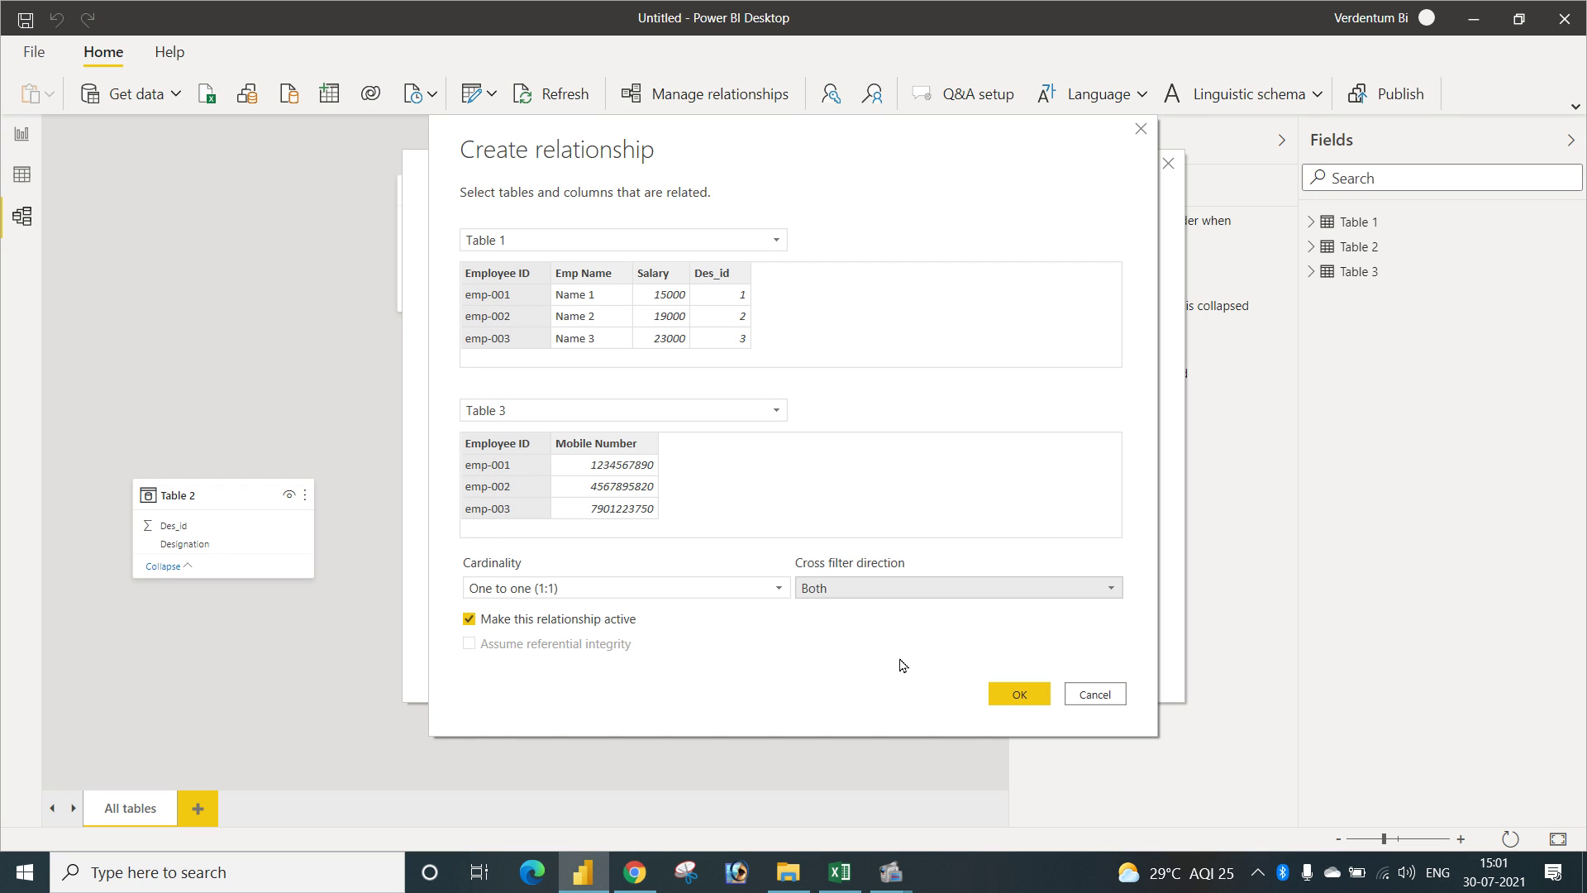
{"action": "left_click", "coordinate": [1019, 694]}
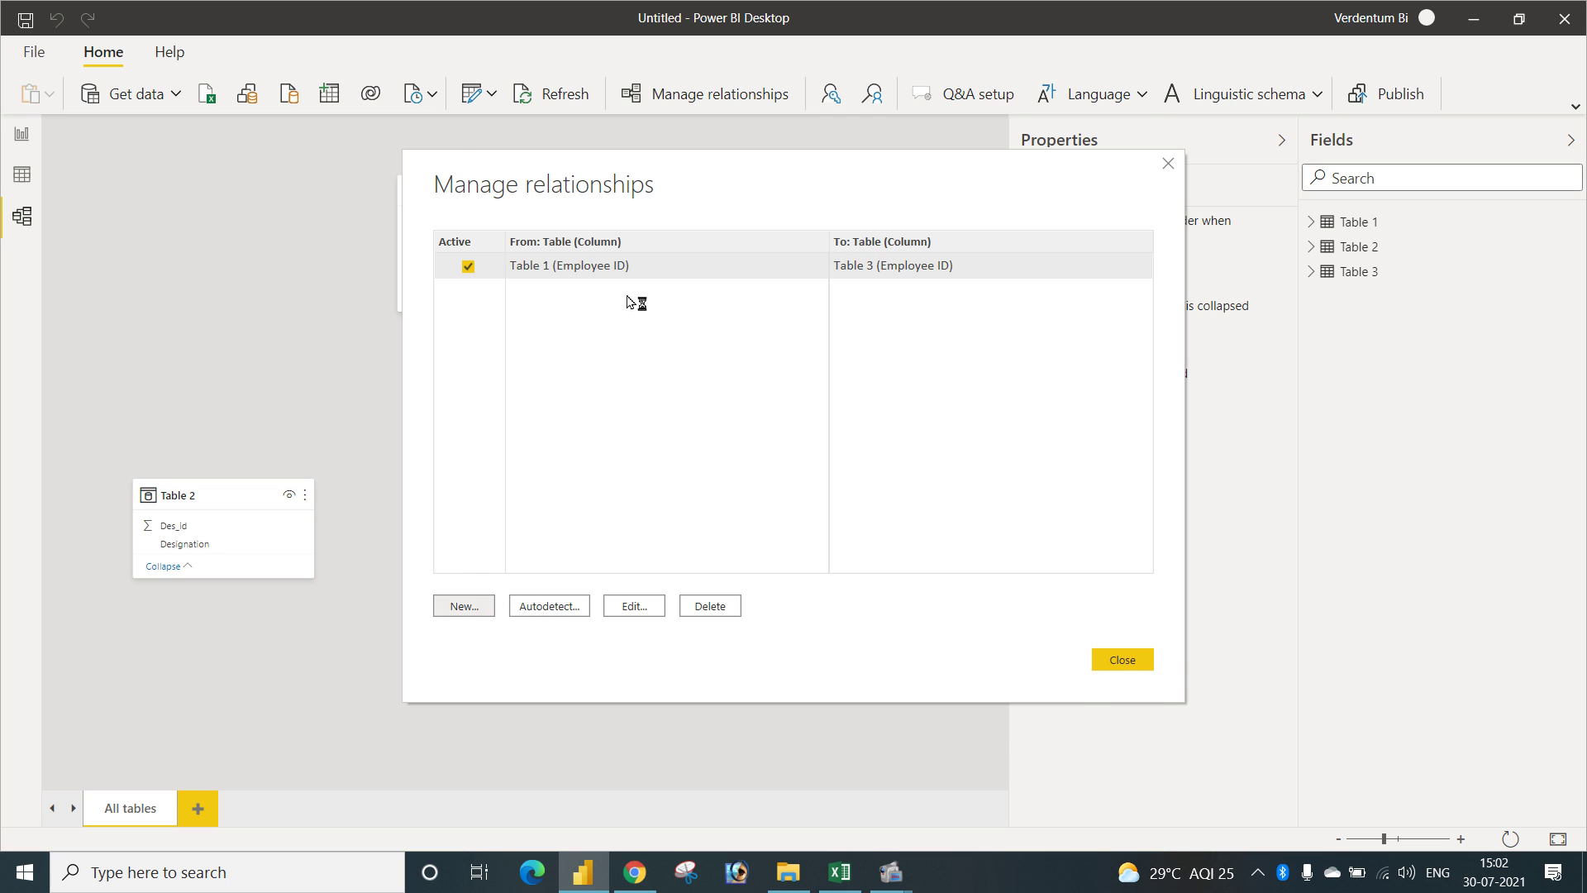
Start a new relationship linking the Des_id column of Table 1 to the Des_id column of Table 2.
{"action": "left_click", "coordinate": [638, 241]}
{"action": "left_click", "coordinate": [577, 266]}
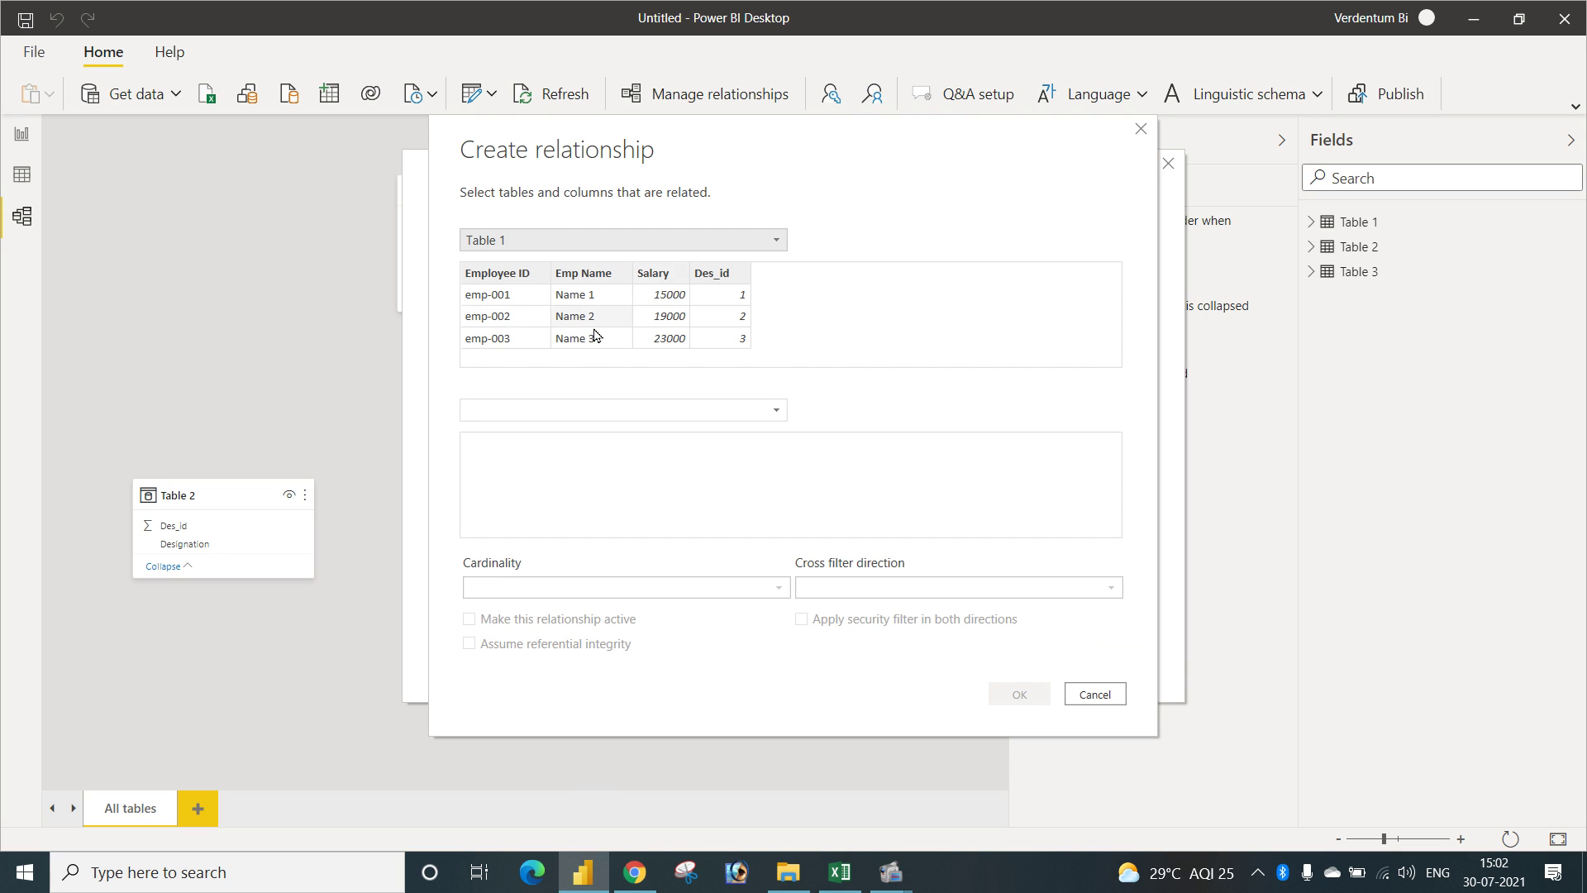
{"action": "left_click", "coordinate": [568, 409]}
{"action": "left_click", "coordinate": [529, 438]}
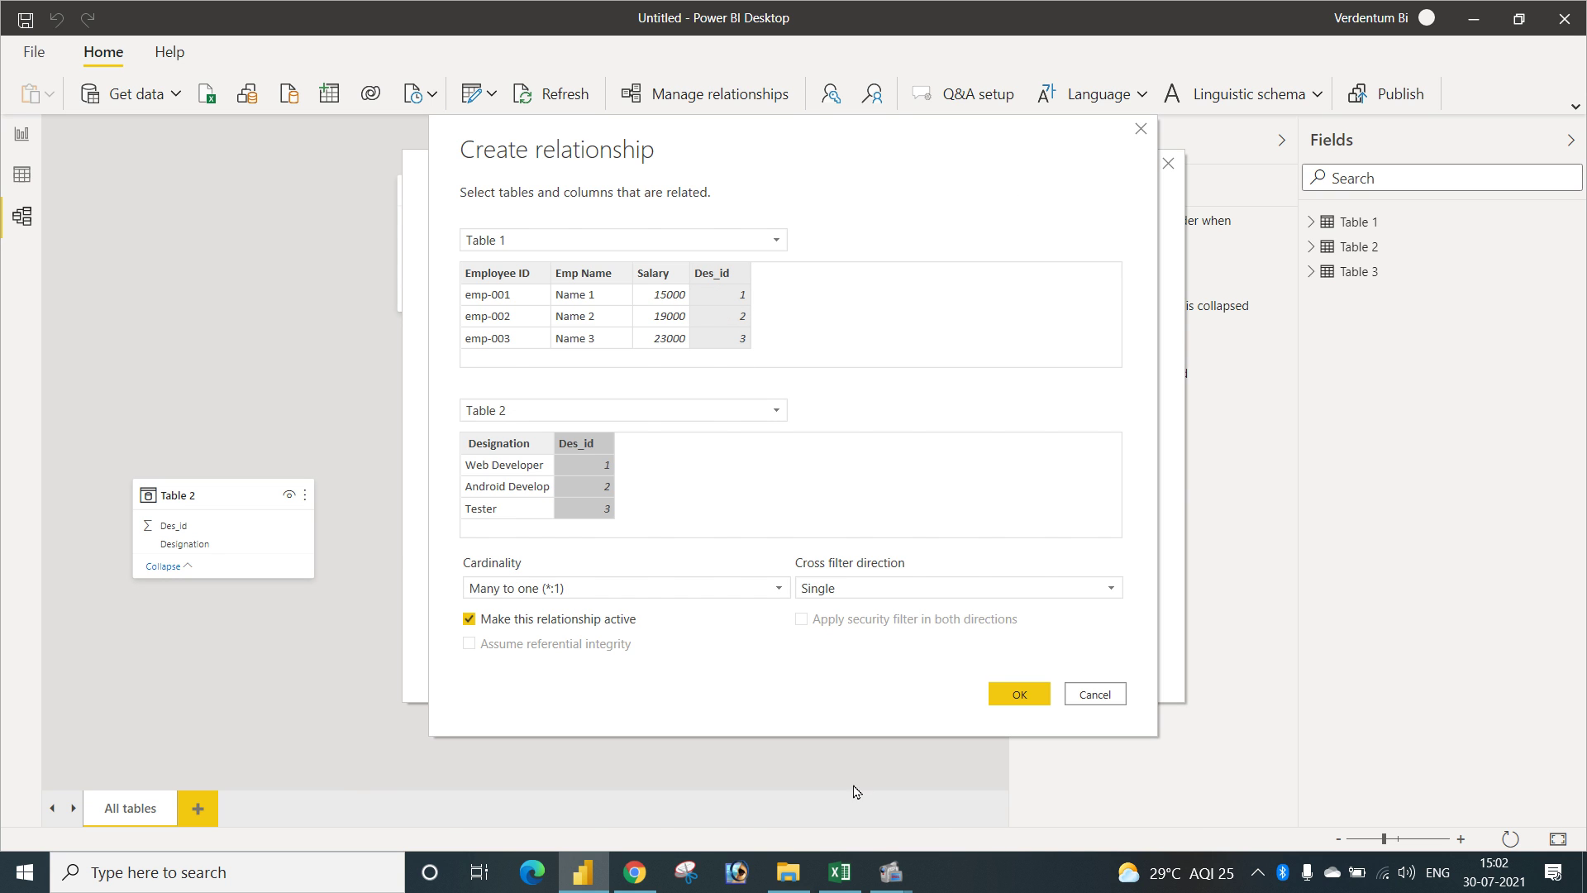
Switch to dummy.xlsx in Excel and compare the full Des_id columns of the Table 1 and Table 2 sheets.
{"action": "left_click", "coordinate": [839, 872]}
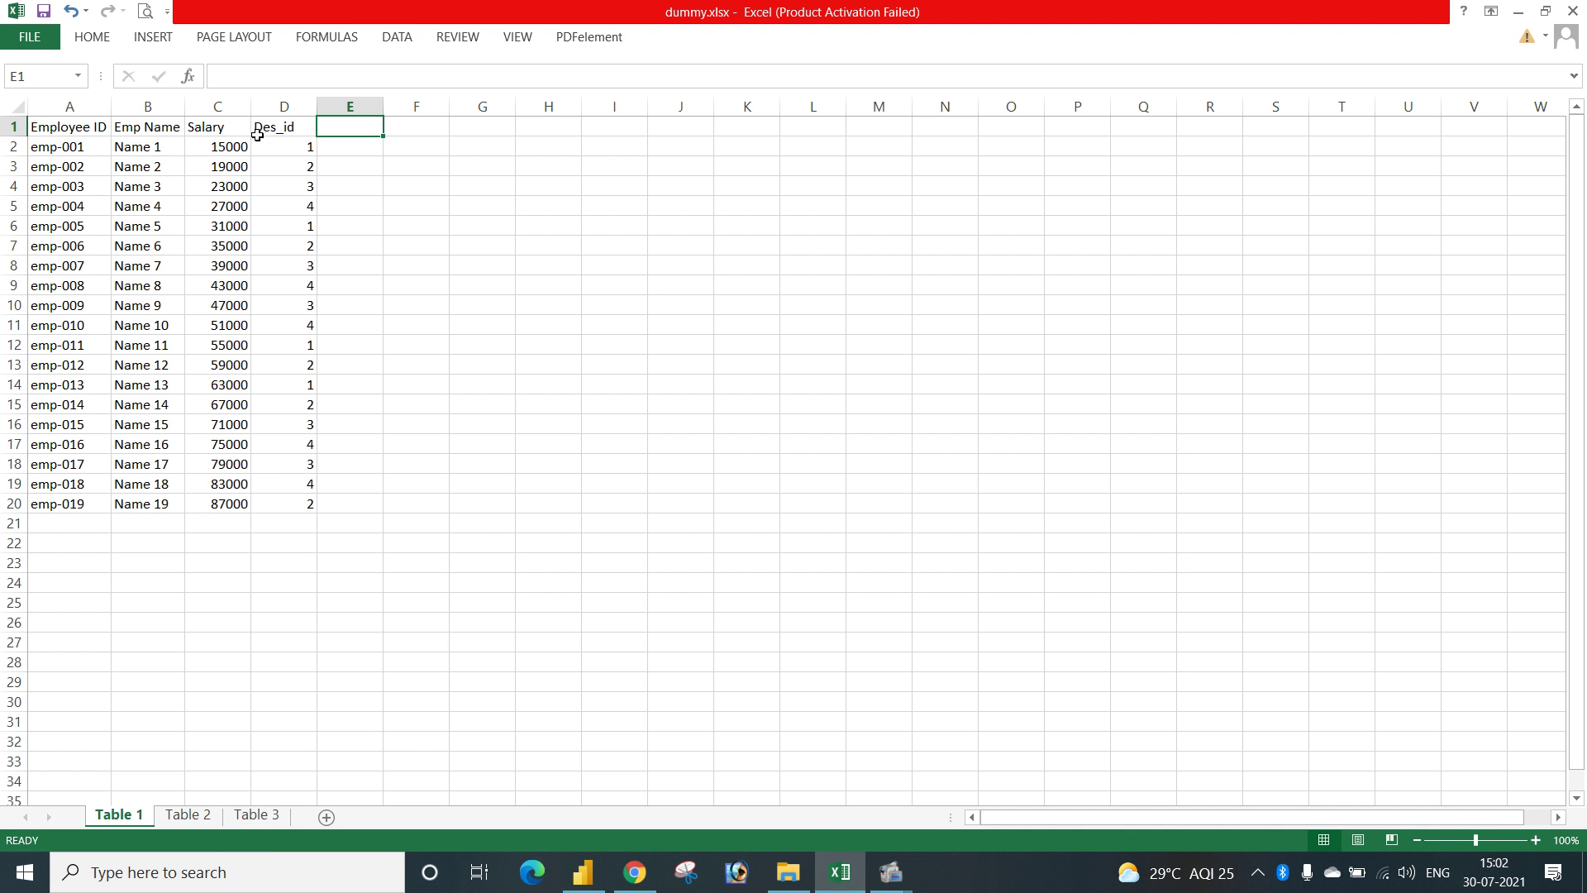
{"action": "left_click", "coordinate": [283, 107]}
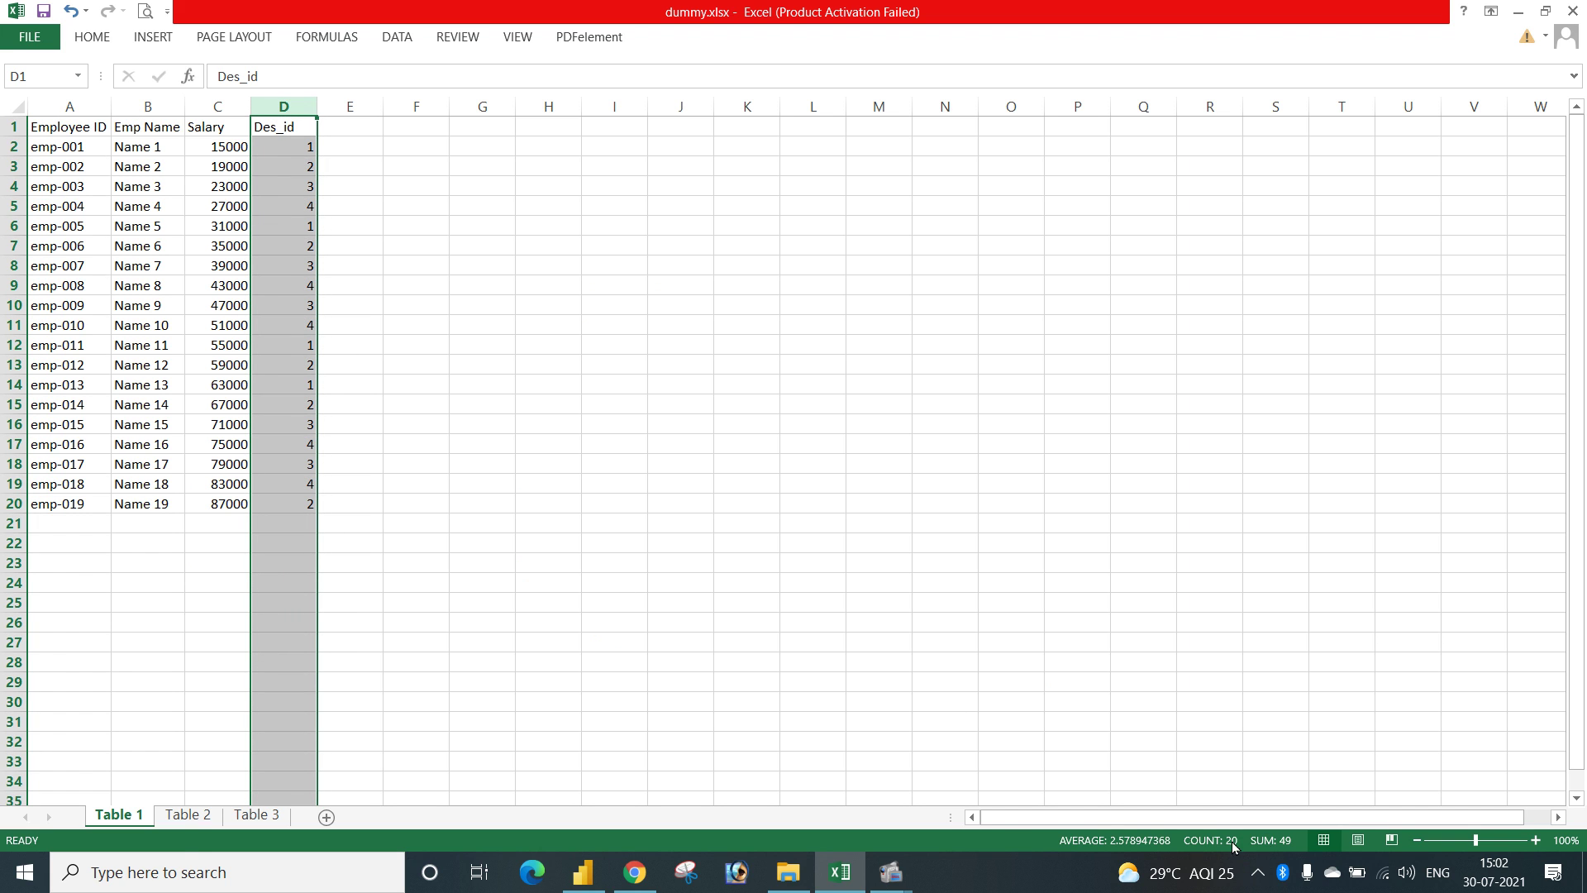
{"action": "left_click", "coordinate": [189, 825]}
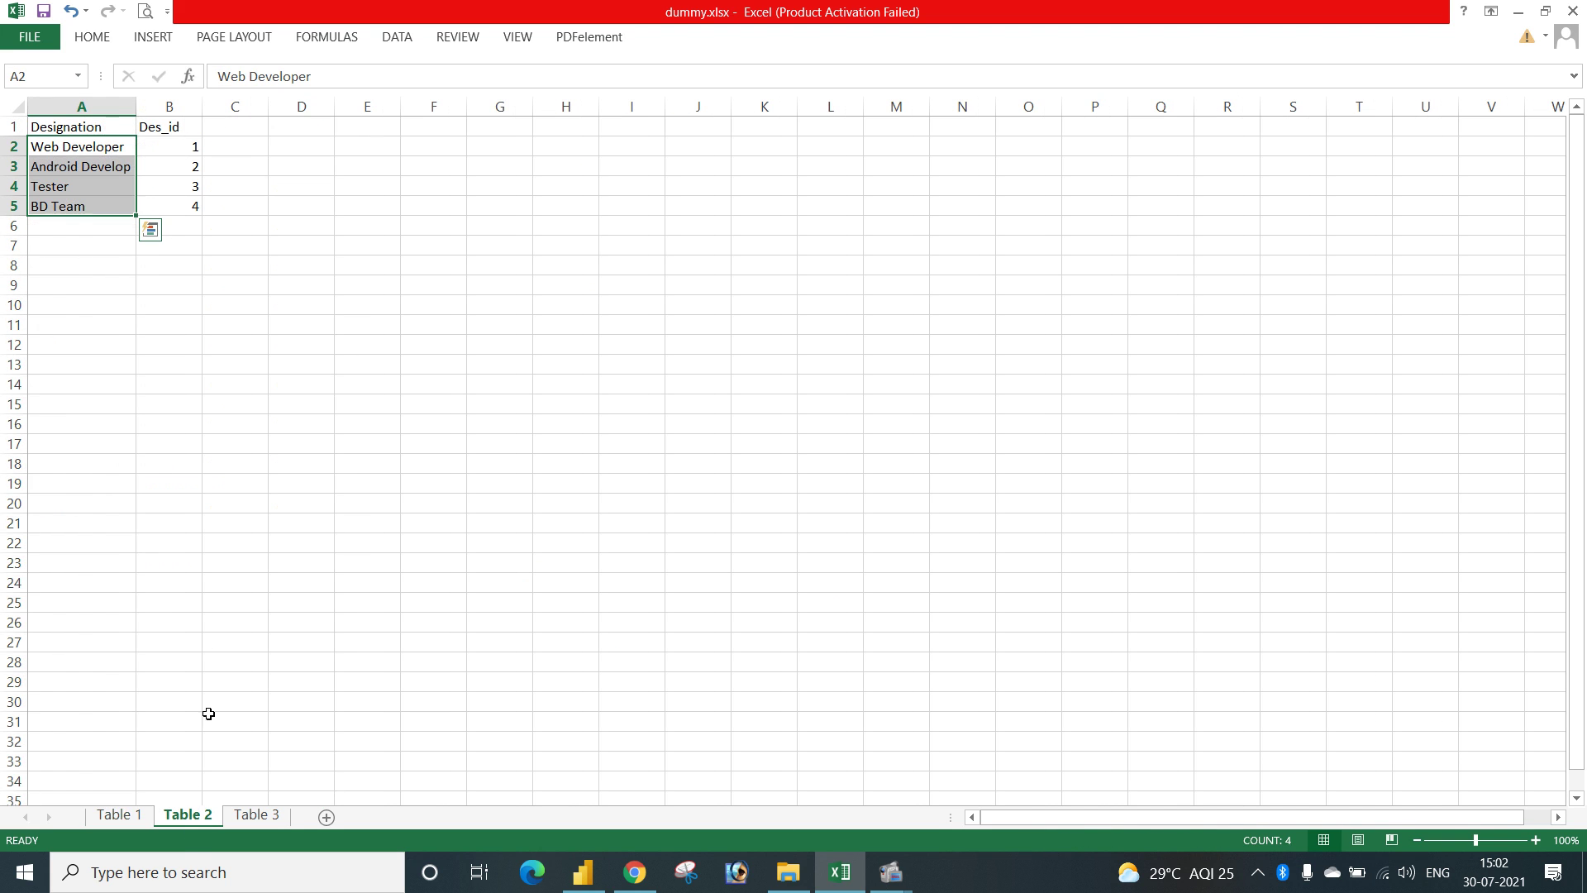
{"action": "left_click", "coordinate": [168, 107]}
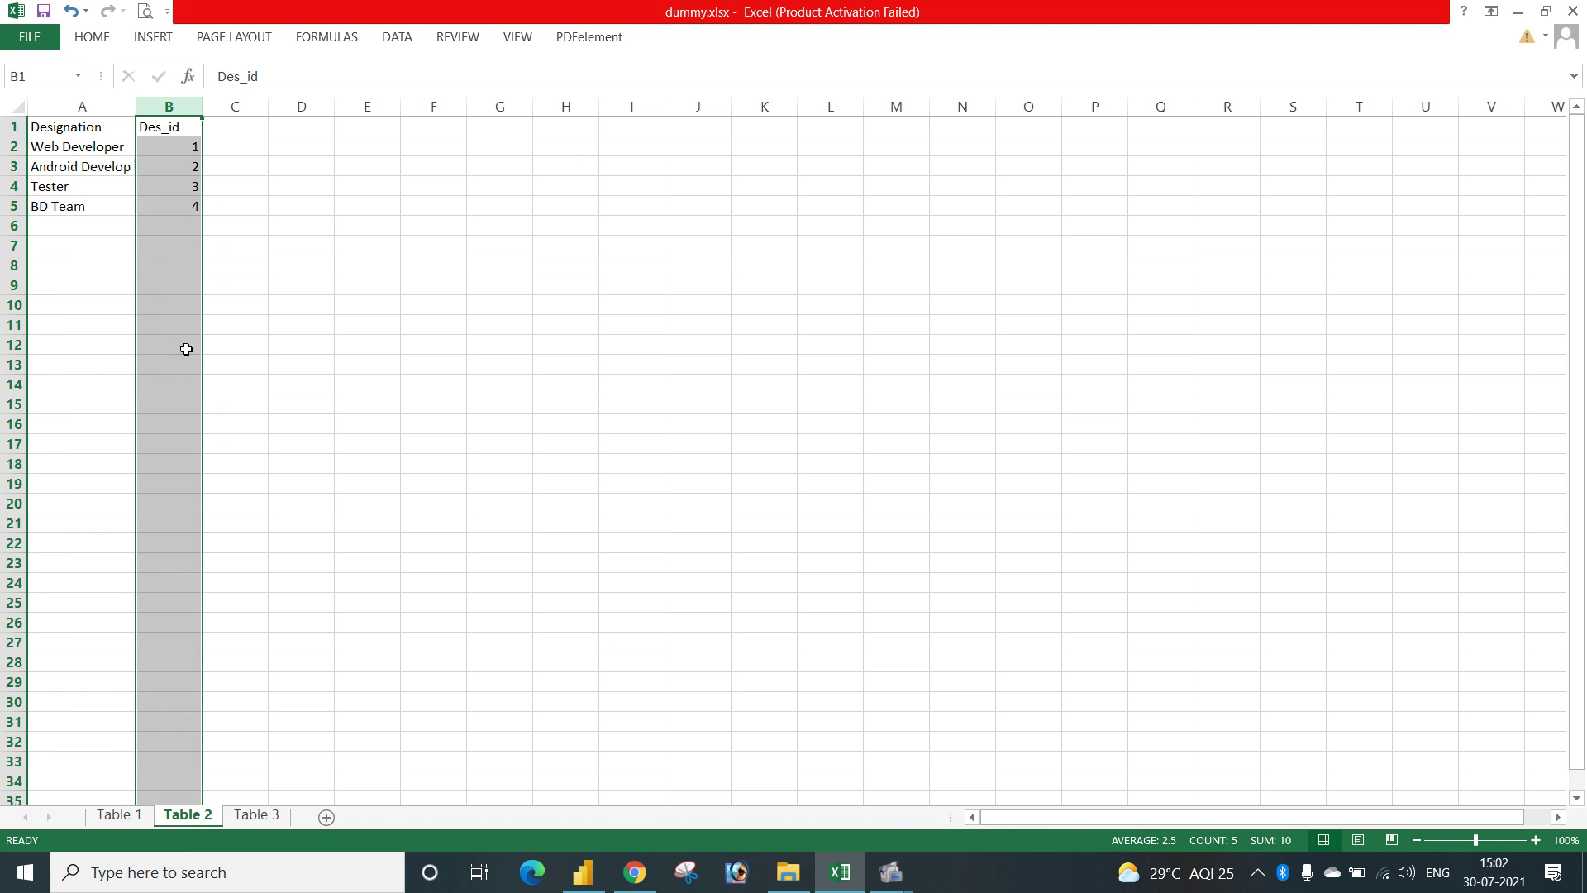
{"action": "left_click", "coordinate": [115, 829]}
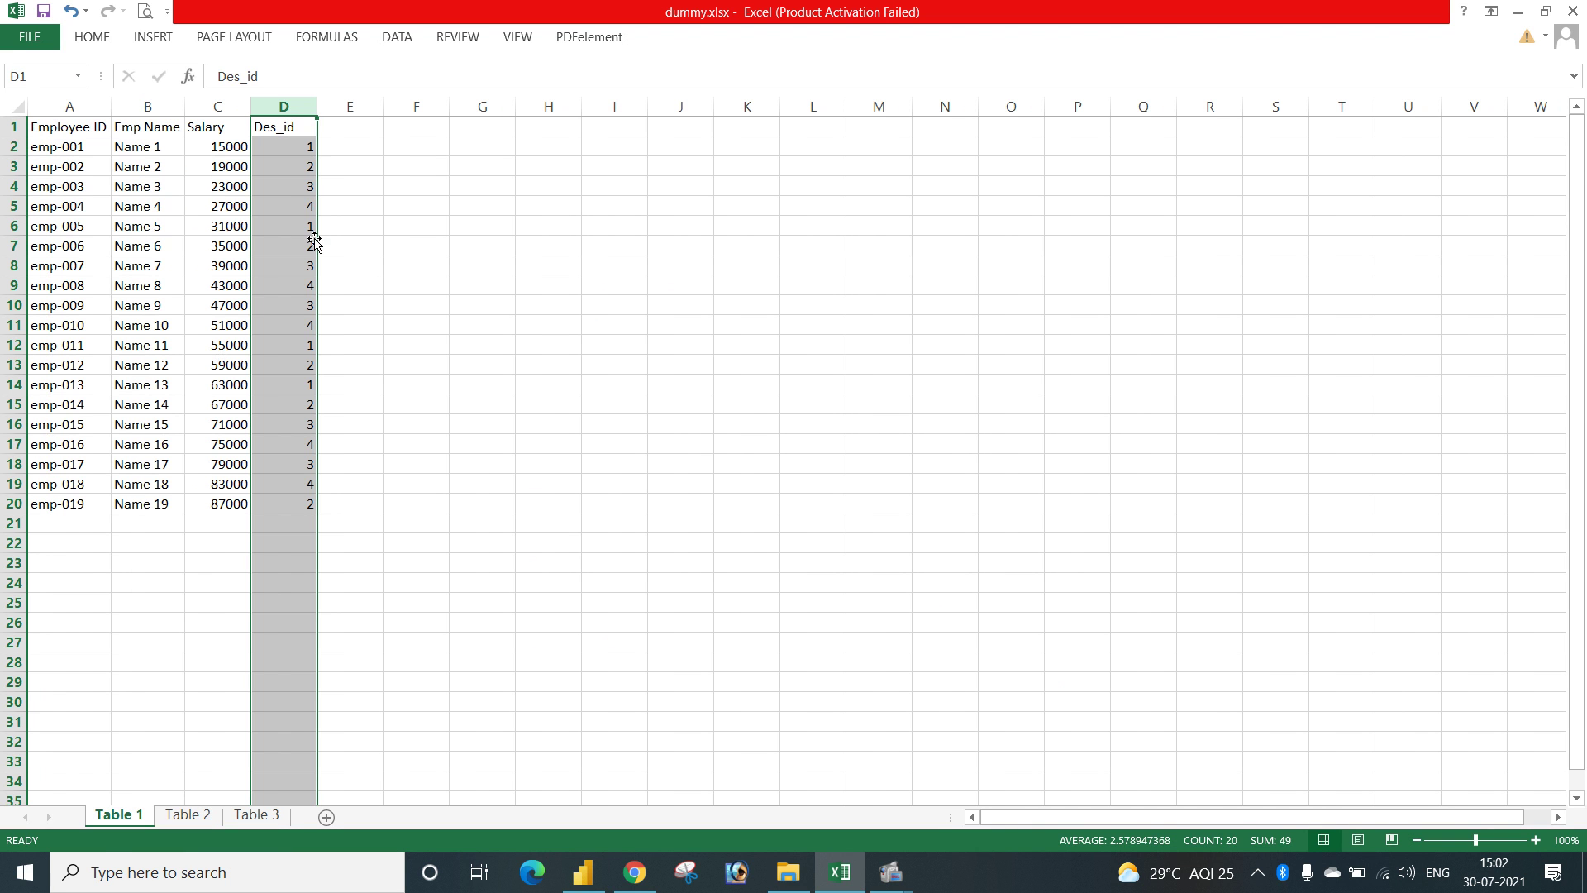
{"action": "left_click_drag", "start_coordinate": [294, 147], "coordinate": [262, 521]}
{"action": "left_click", "coordinate": [187, 815]}
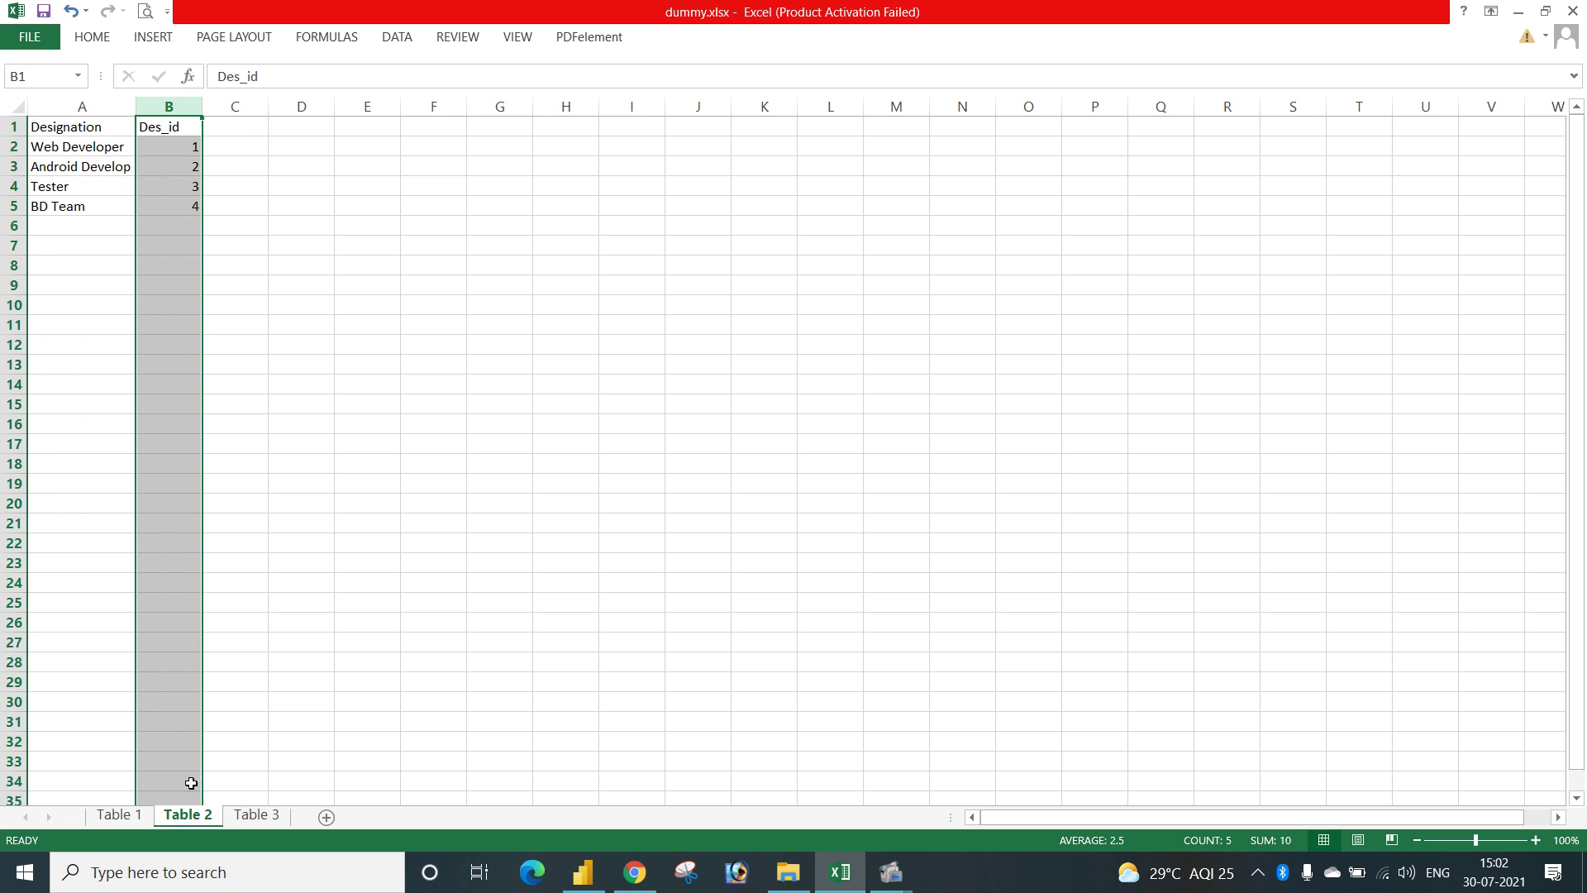
{"action": "left_click", "coordinate": [119, 816]}
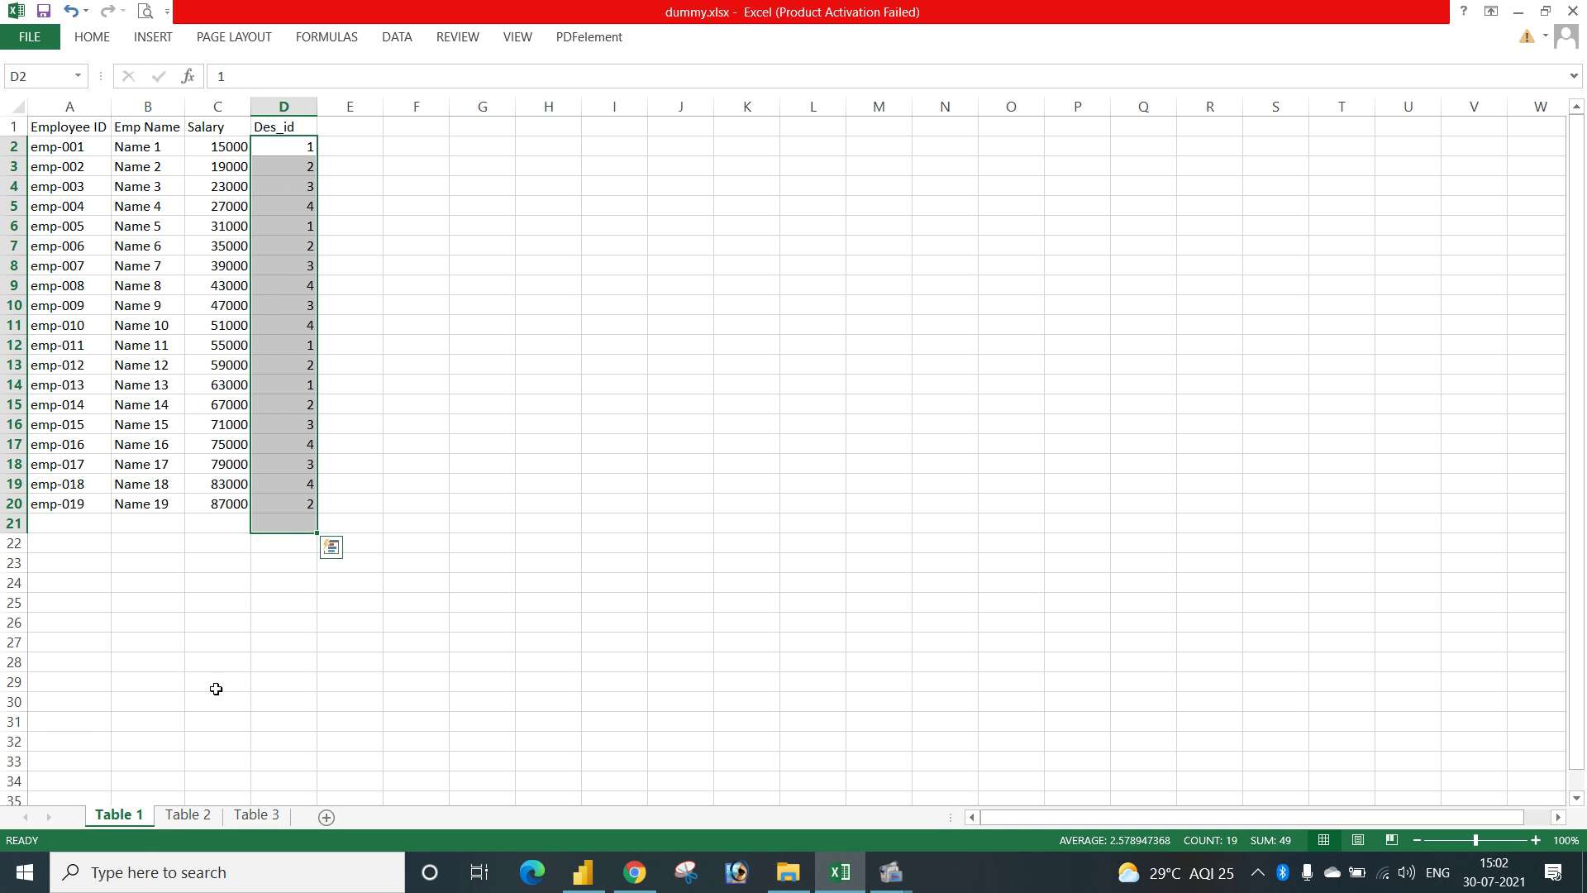
{"action": "left_click", "coordinate": [187, 816]}
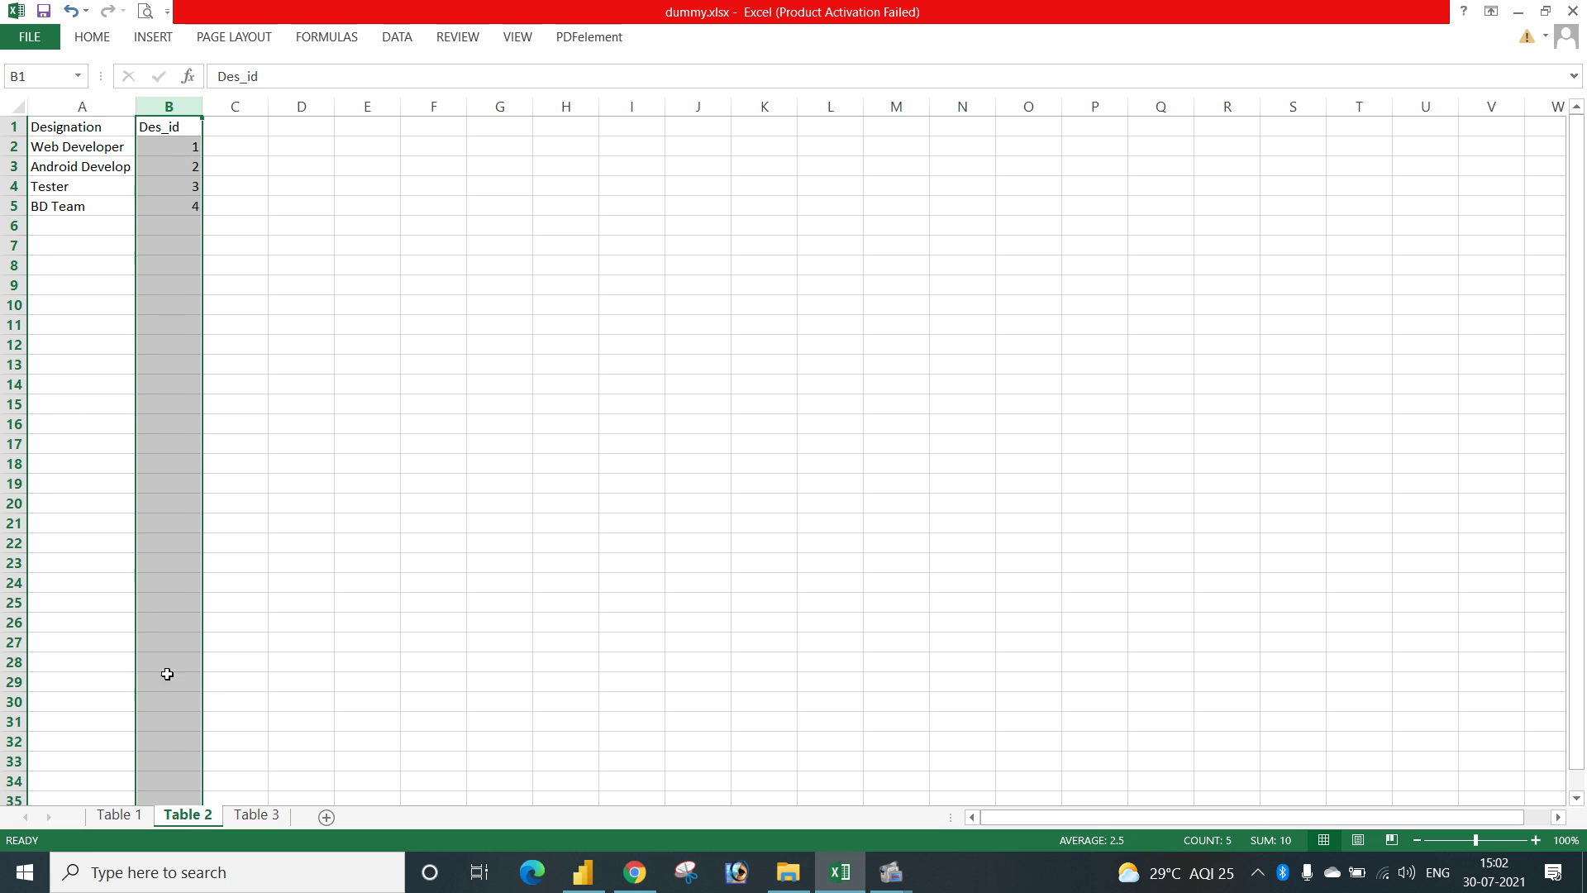
Check the individual Des_id values 1 and 2 in Table 2 against the Des_id entries in Table 1.
{"action": "left_click", "coordinate": [180, 146]}
{"action": "left_click", "coordinate": [119, 816]}
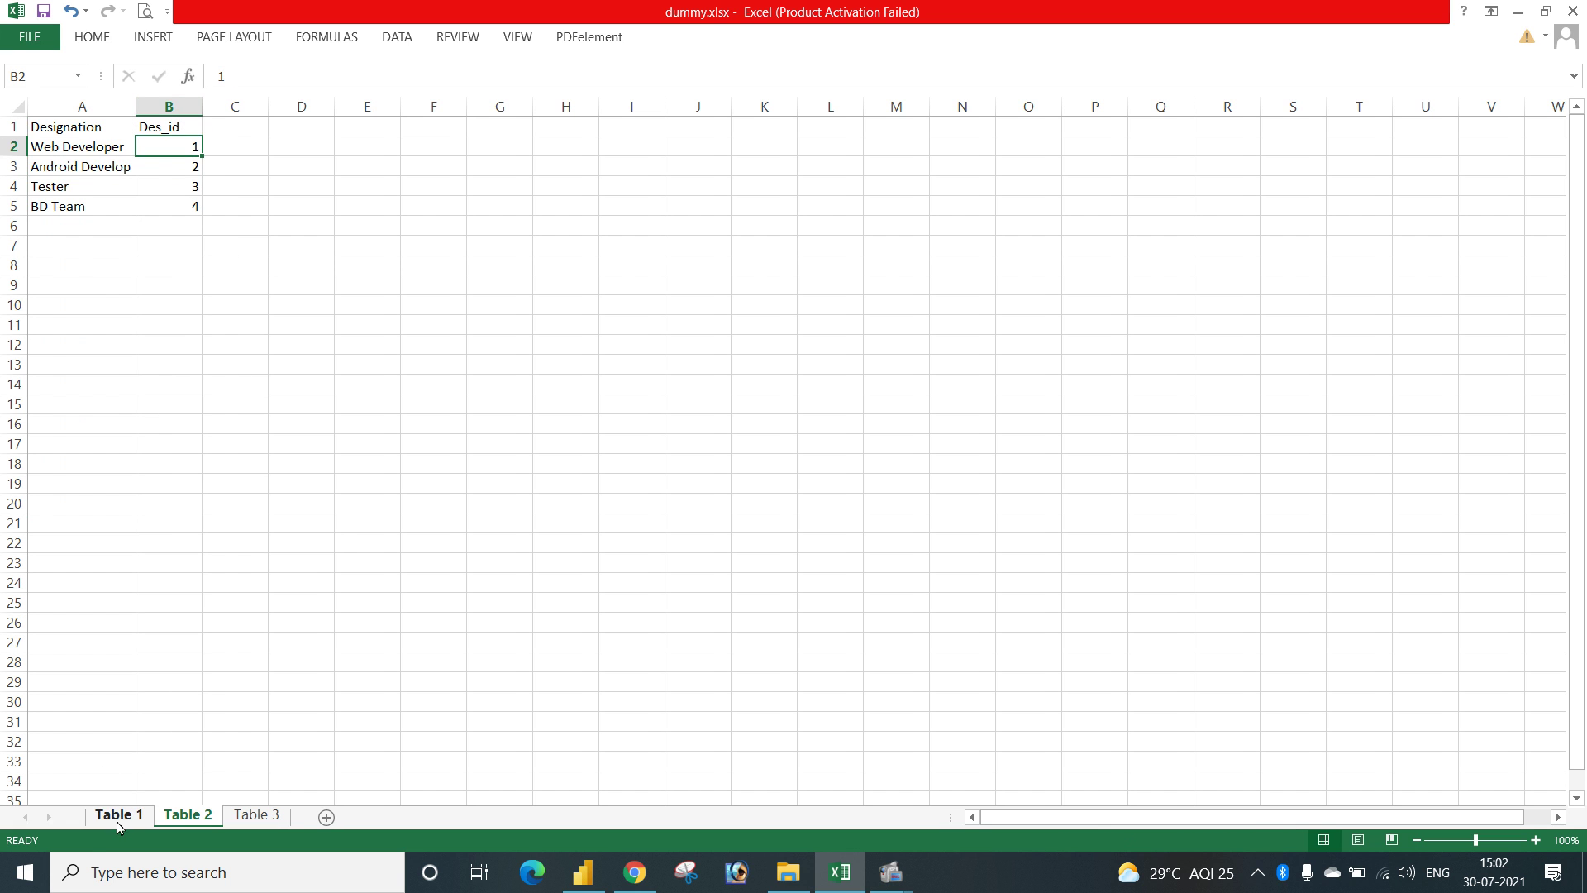
{"action": "left_click", "coordinate": [286, 125]}
{"action": "left_click_drag", "start_coordinate": [286, 126], "coordinate": [284, 506]}
{"action": "key", "text": "ctrl+Page_Down"}
{"action": "left_click", "coordinate": [195, 166]}
{"action": "left_click", "coordinate": [119, 816]}
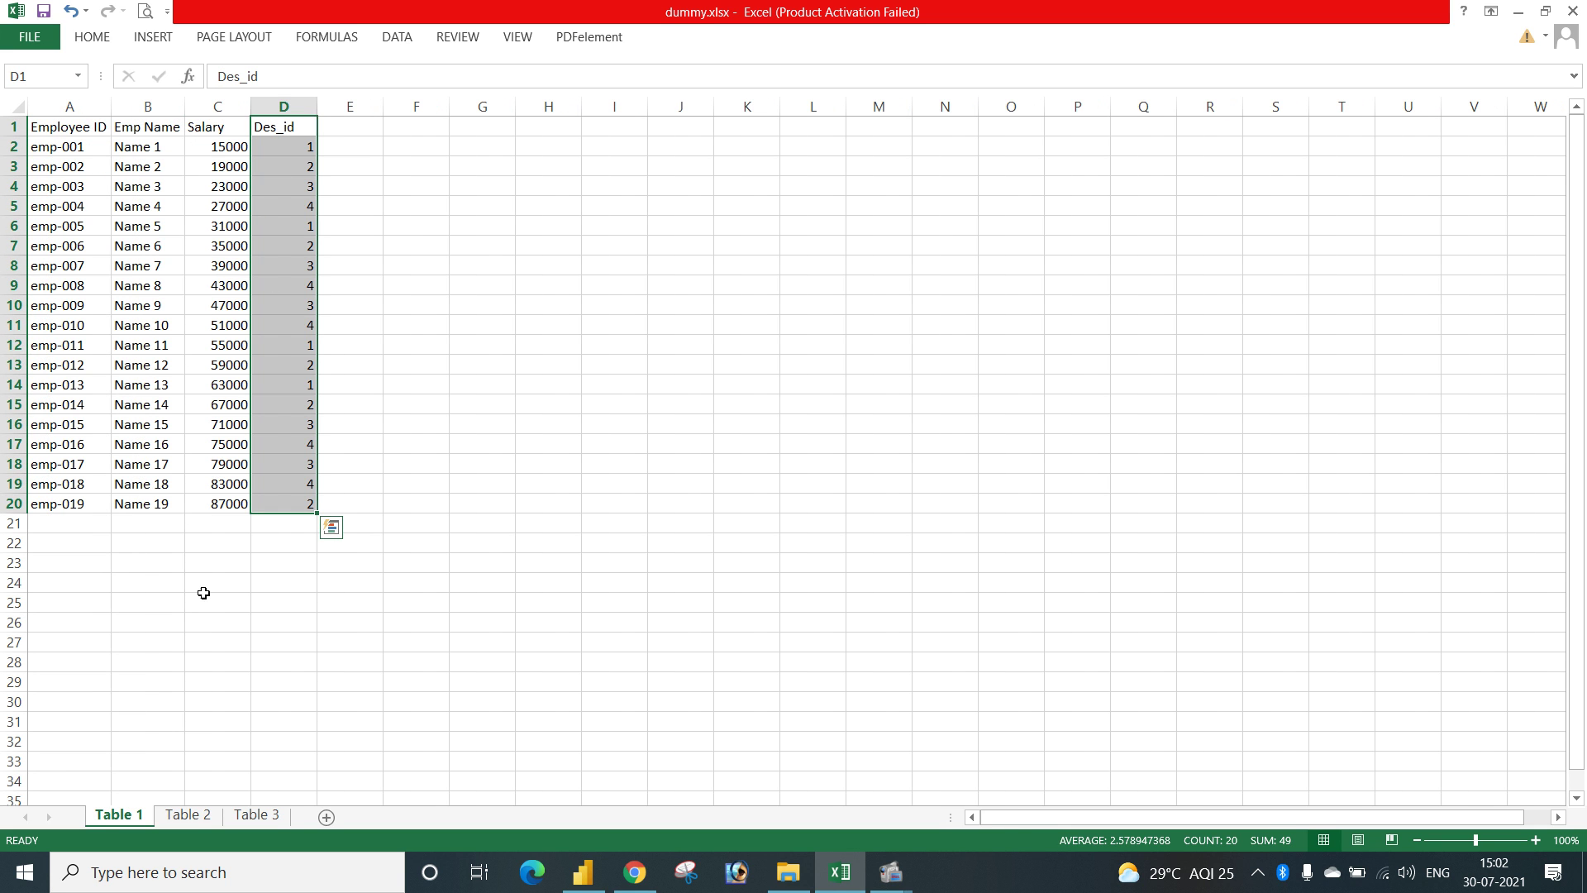
{"action": "left_click", "coordinate": [187, 814]}
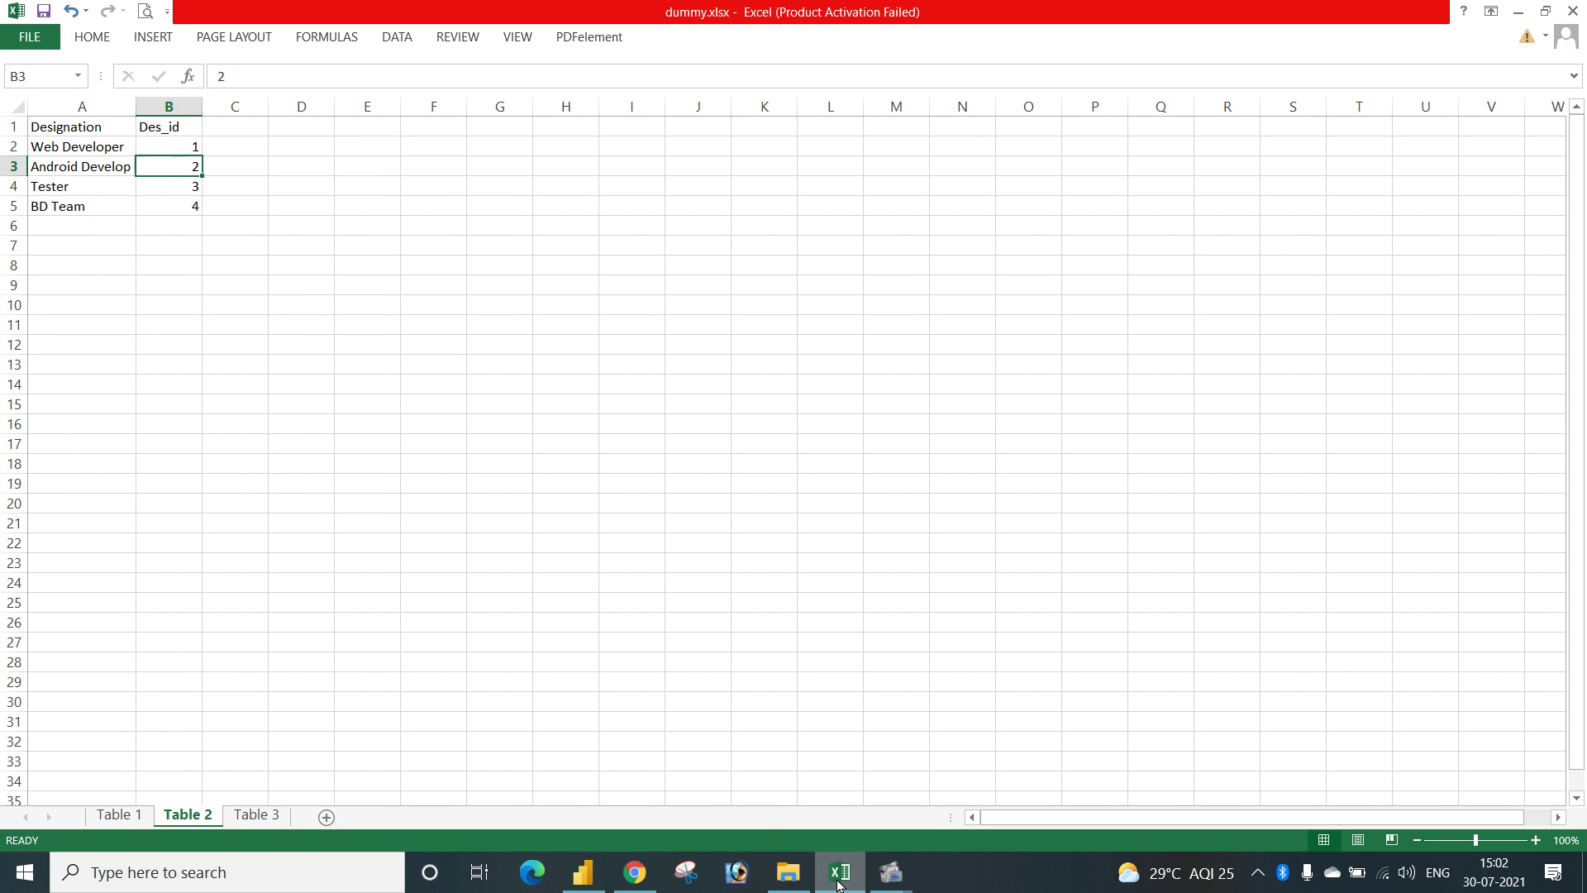
Switch back to Power BI Desktop and try Both as the cross filter direction for the Des_id relationship.
{"action": "left_click", "coordinate": [582, 872]}
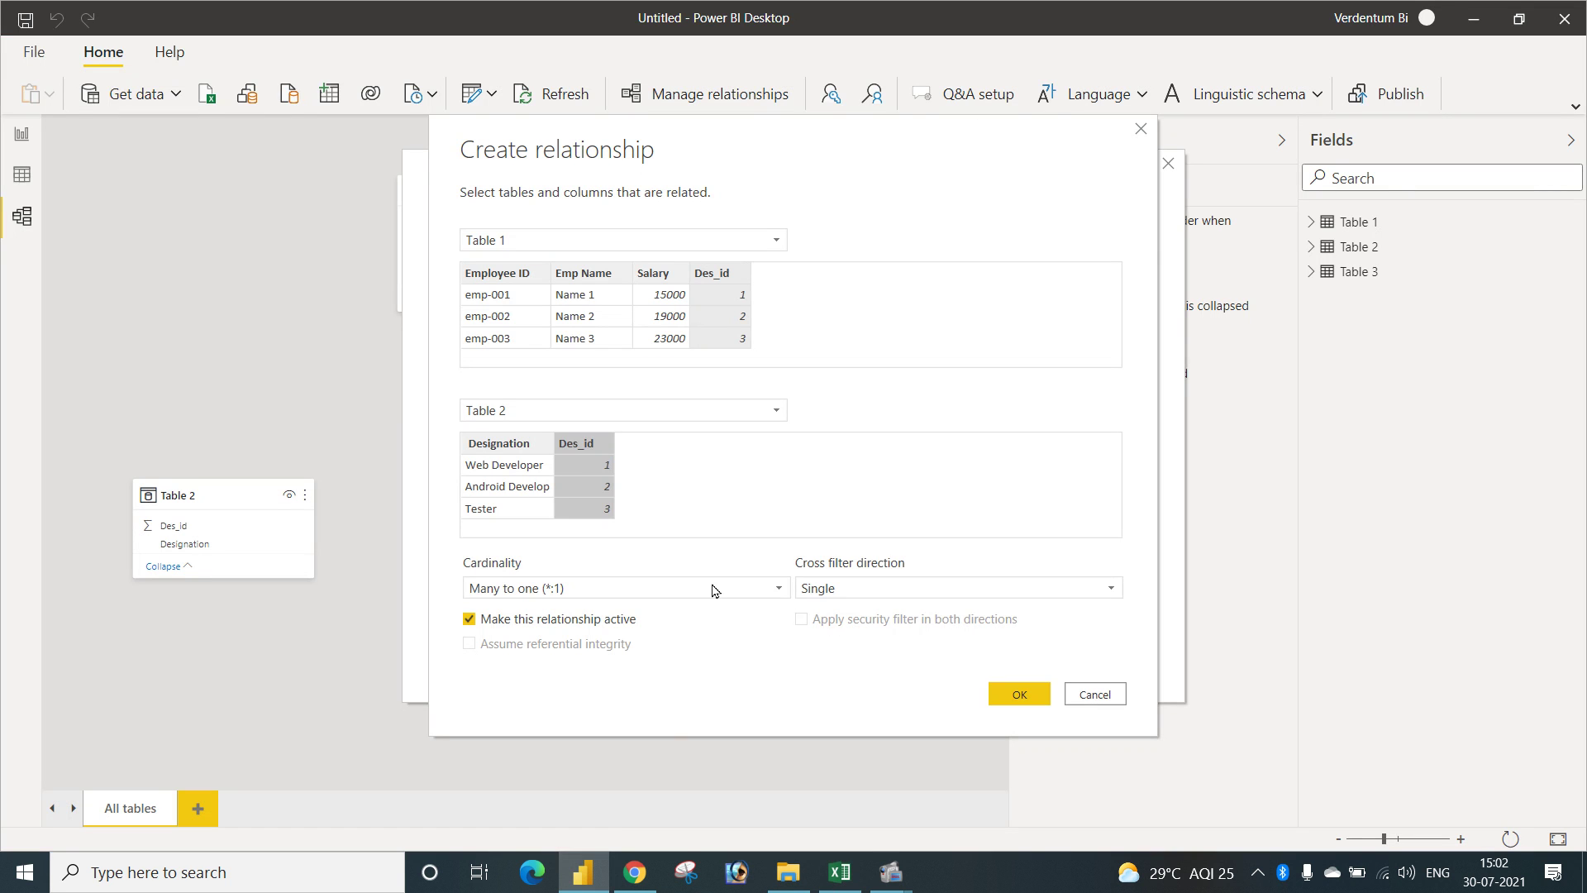
{"action": "left_click", "coordinate": [936, 589]}
{"action": "left_click", "coordinate": [860, 636]}
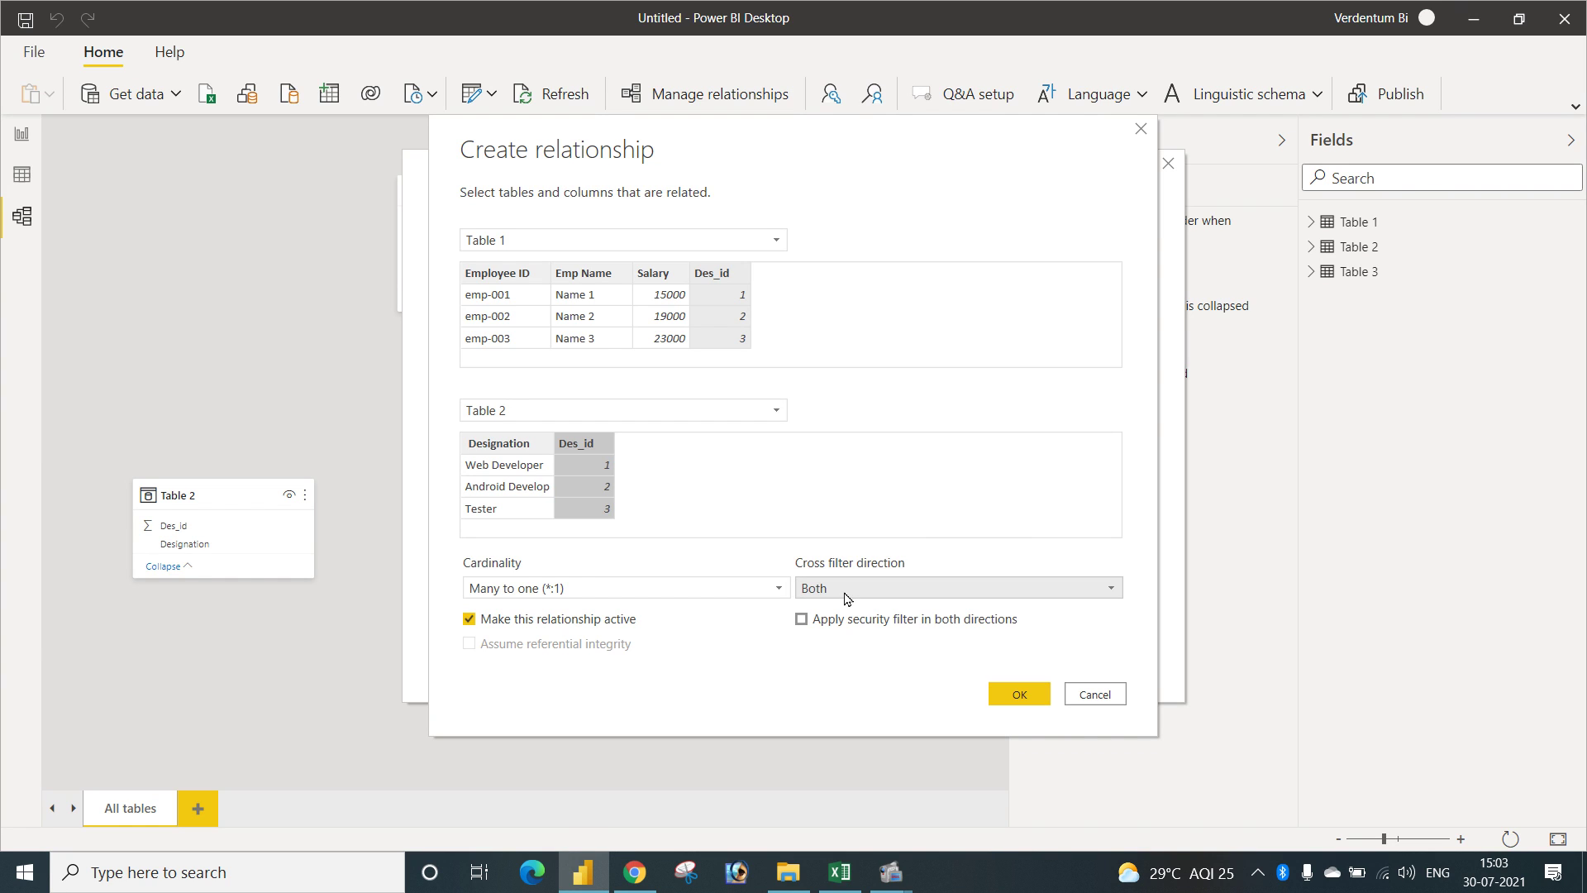
Set the cross filter direction to Single, create the many-to-one Des_id relationship between Table 1 and Table 2, and finish managing relationships.
{"action": "left_click", "coordinate": [846, 597]}
{"action": "left_click", "coordinate": [841, 612]}
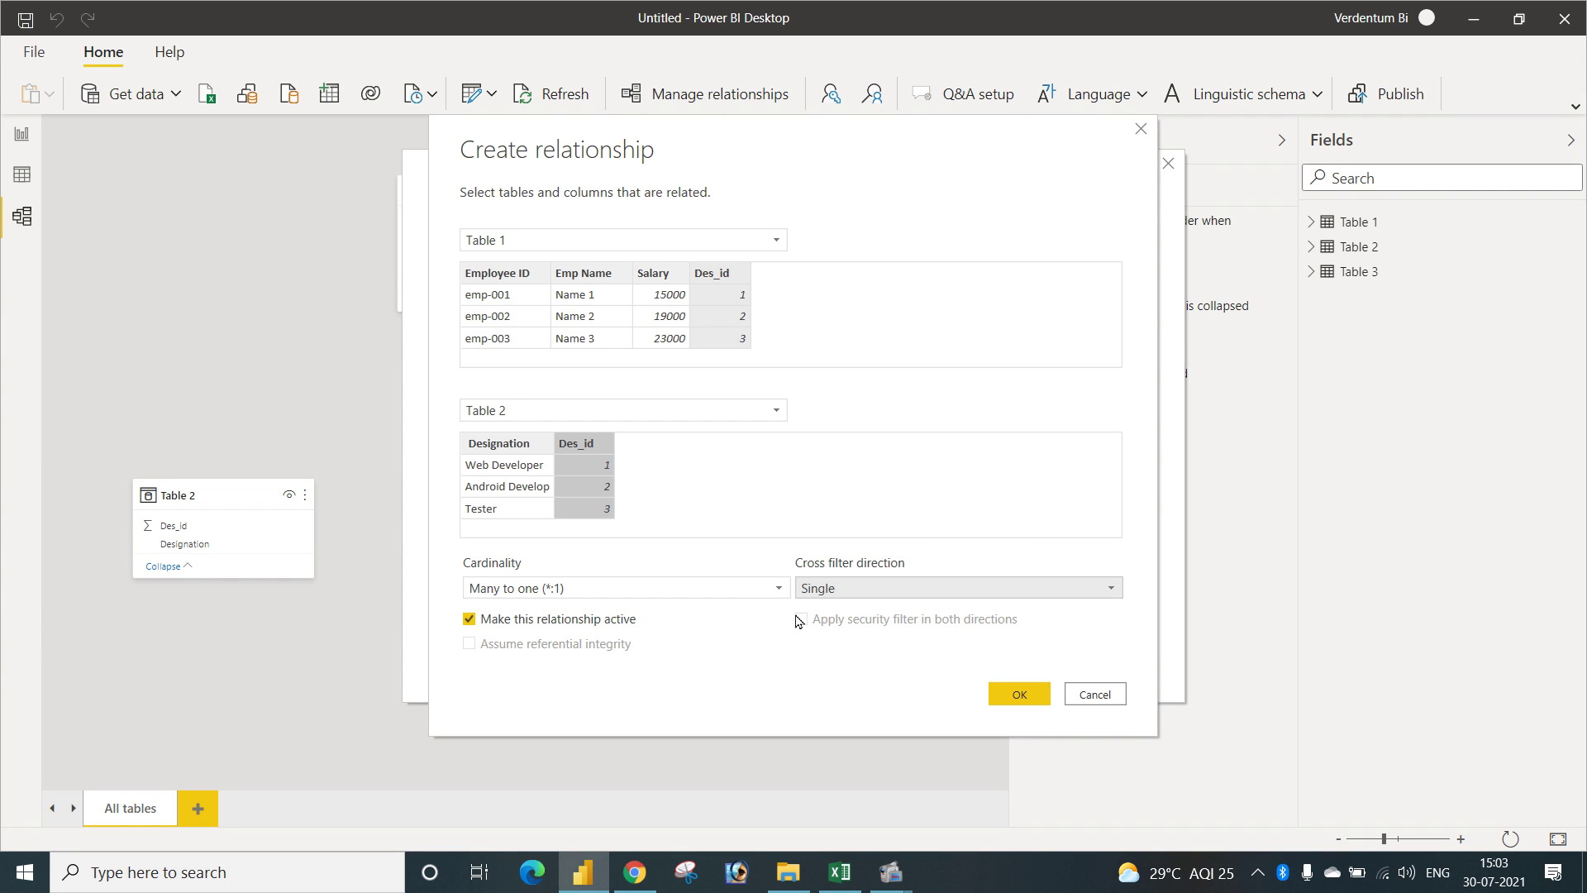
{"action": "left_click", "coordinate": [1016, 697]}
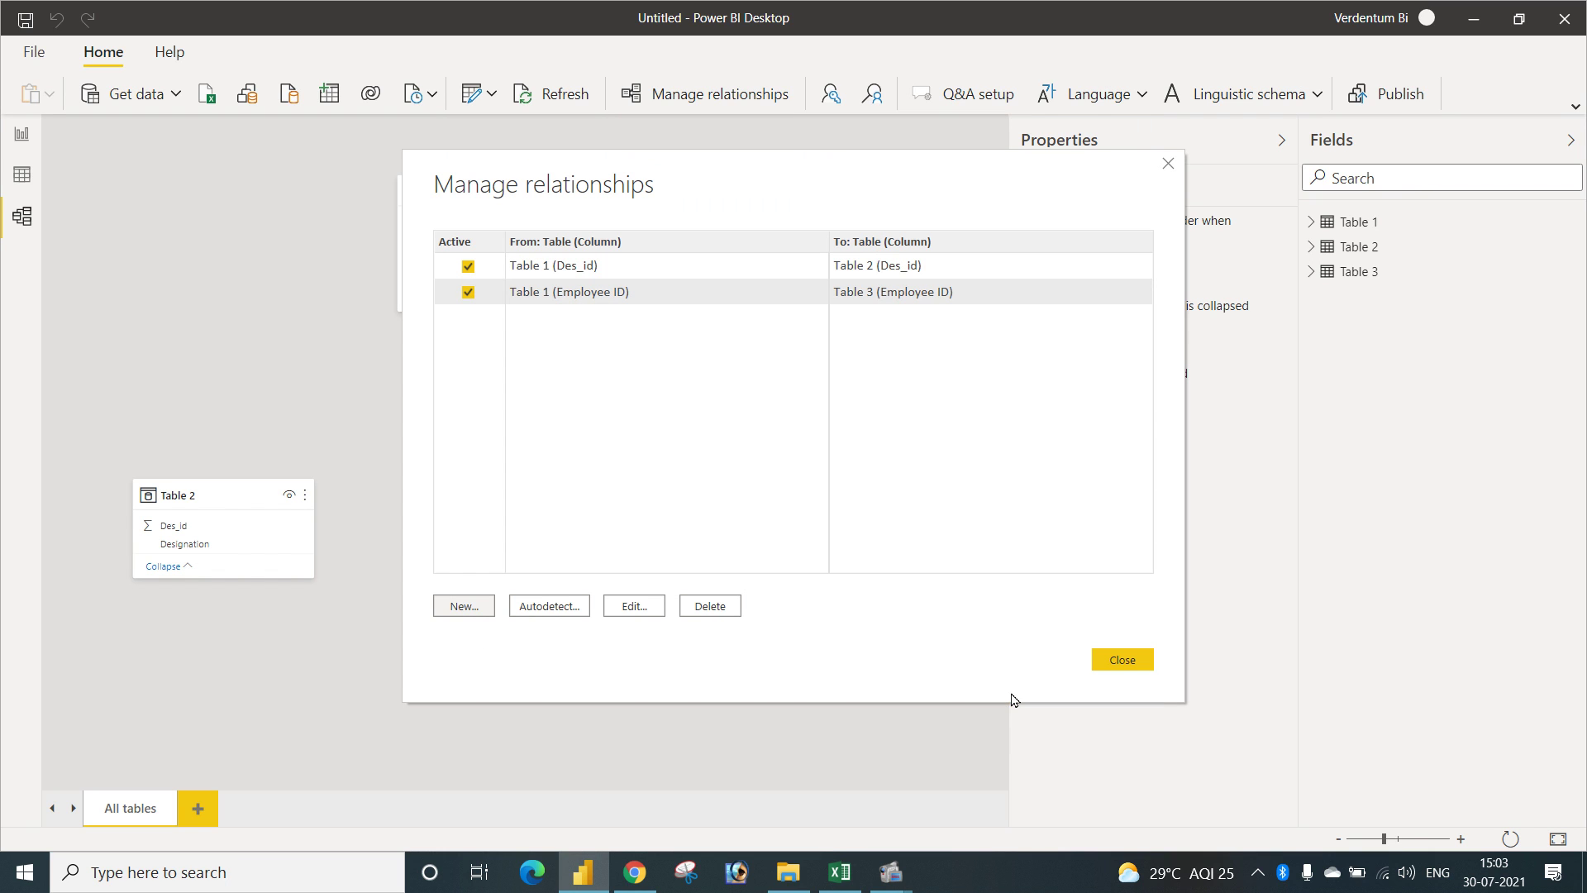
{"action": "left_click", "coordinate": [1121, 666]}
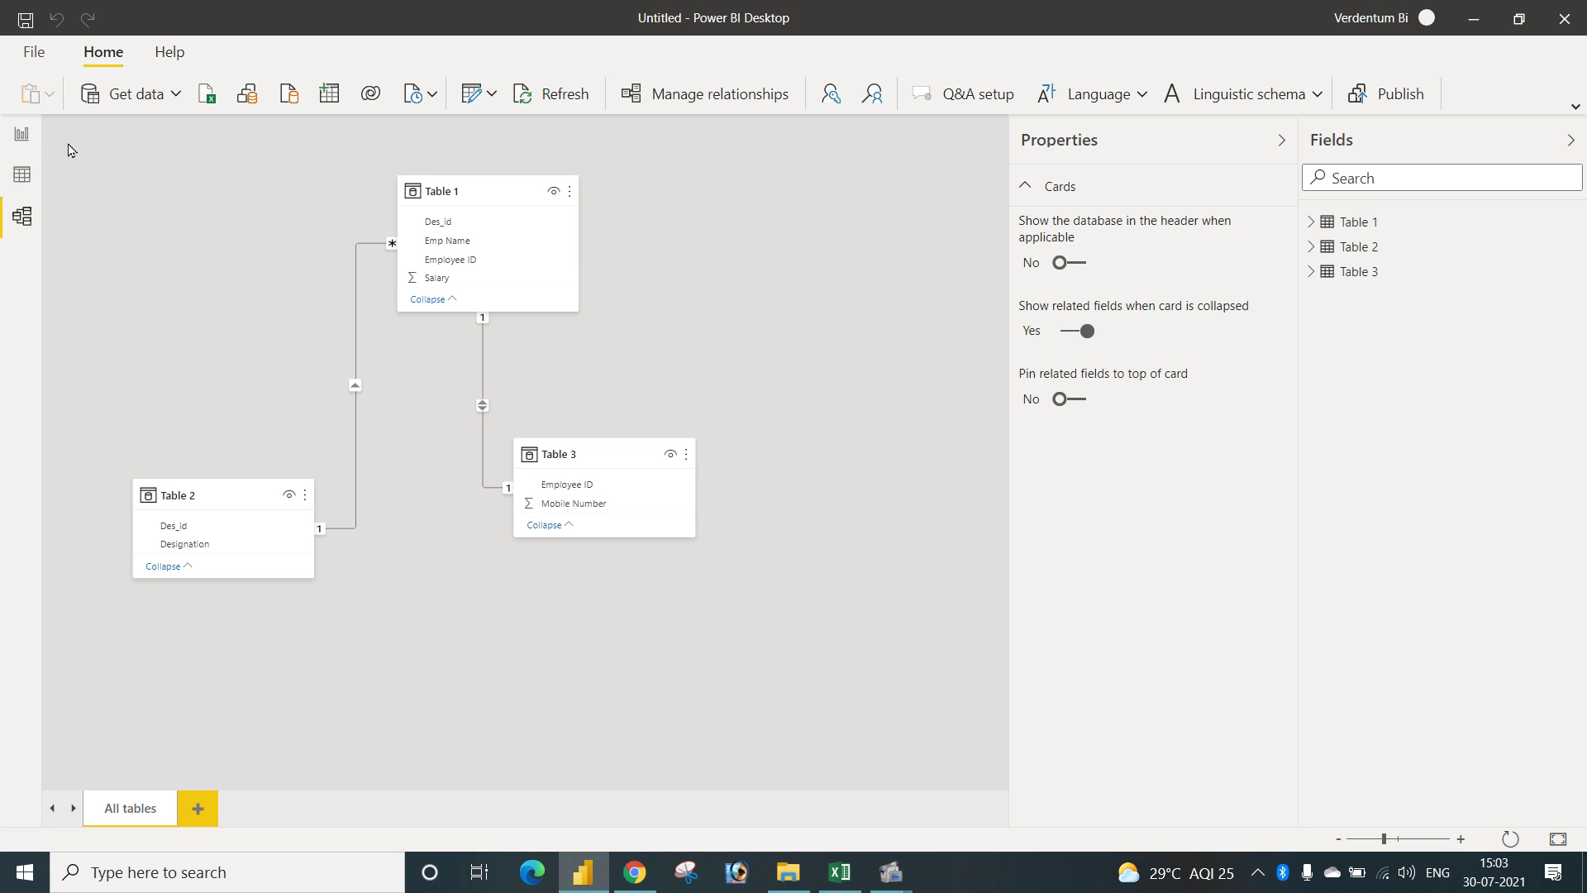
Insert a table visual on report Page 1 and enlarge it to fill most of the canvas width.
{"action": "left_click", "coordinate": [22, 136]}
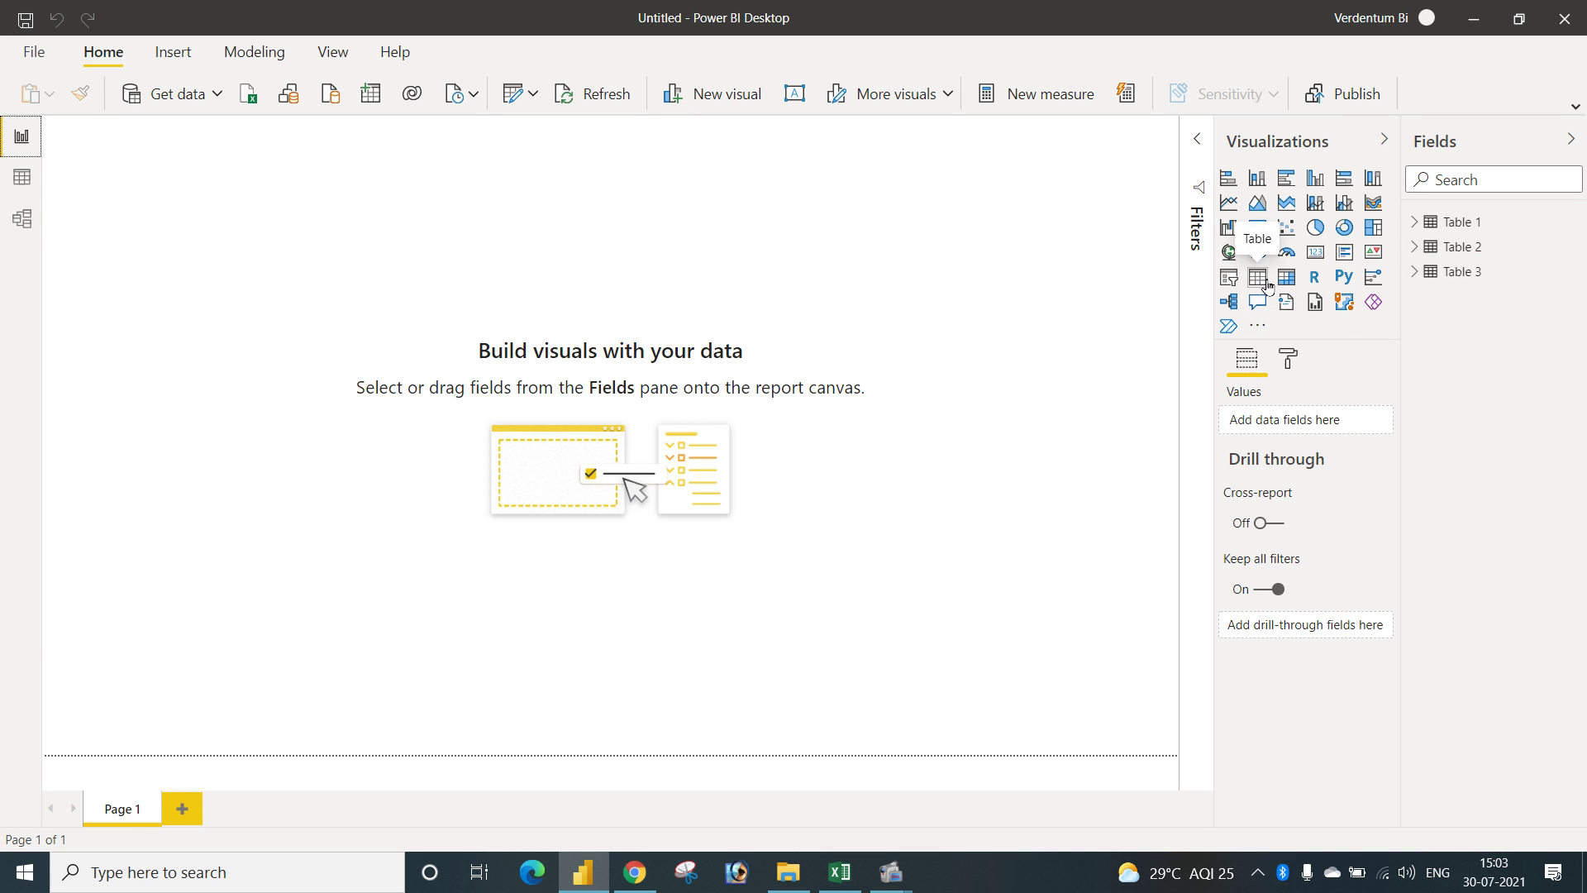
{"action": "left_click", "coordinate": [1259, 279]}
{"action": "left_click_drag", "start_coordinate": [168, 237], "coordinate": [224, 330]}
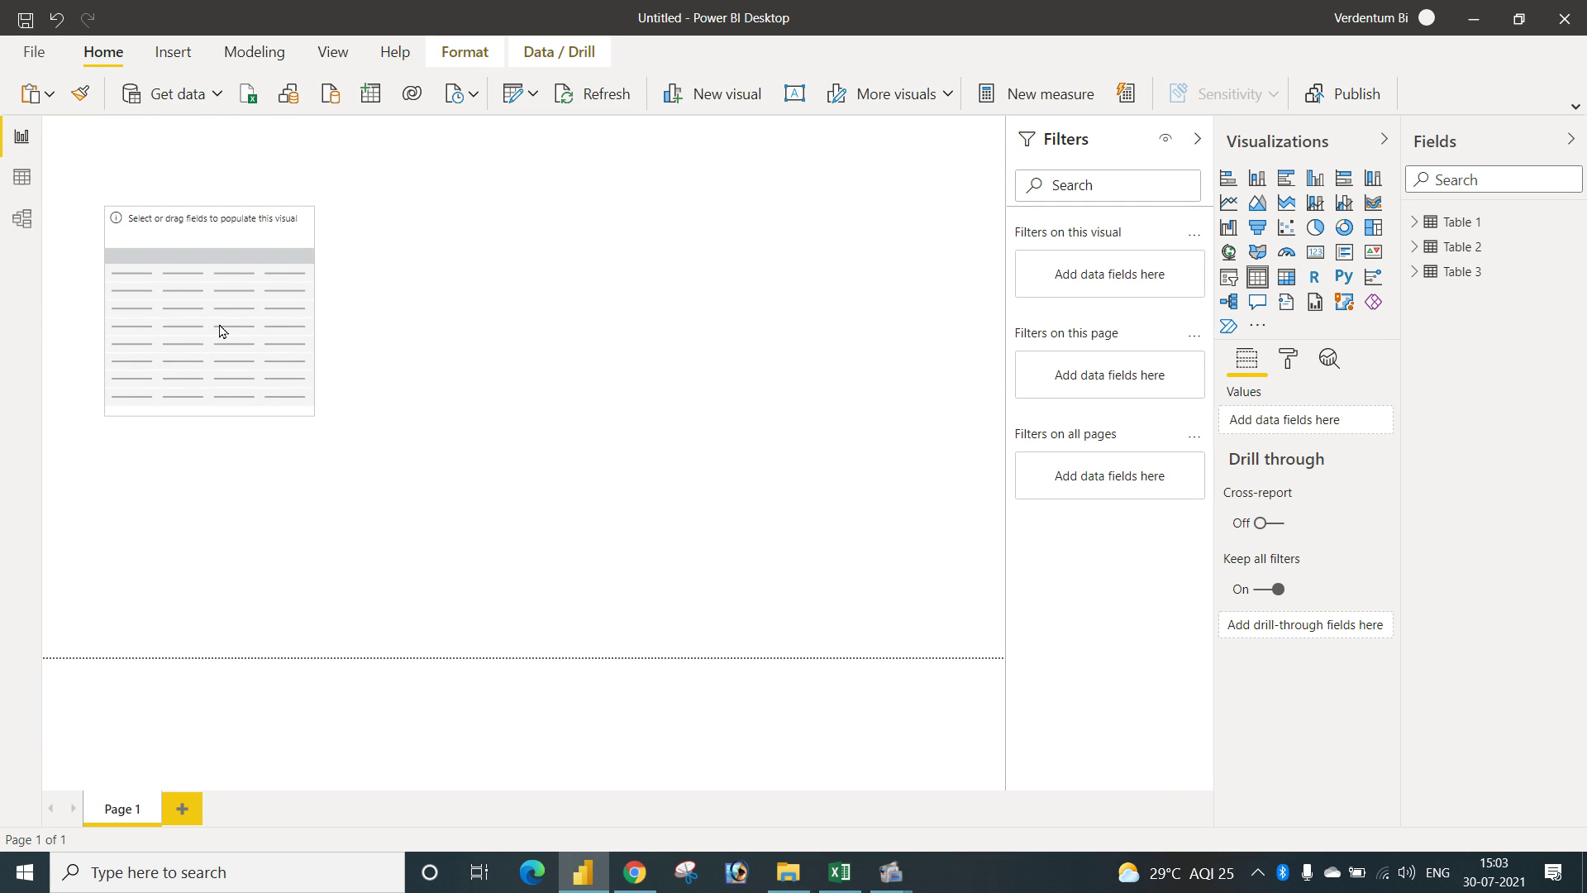
{"action": "left_click_drag", "start_coordinate": [322, 320], "coordinate": [875, 583]}
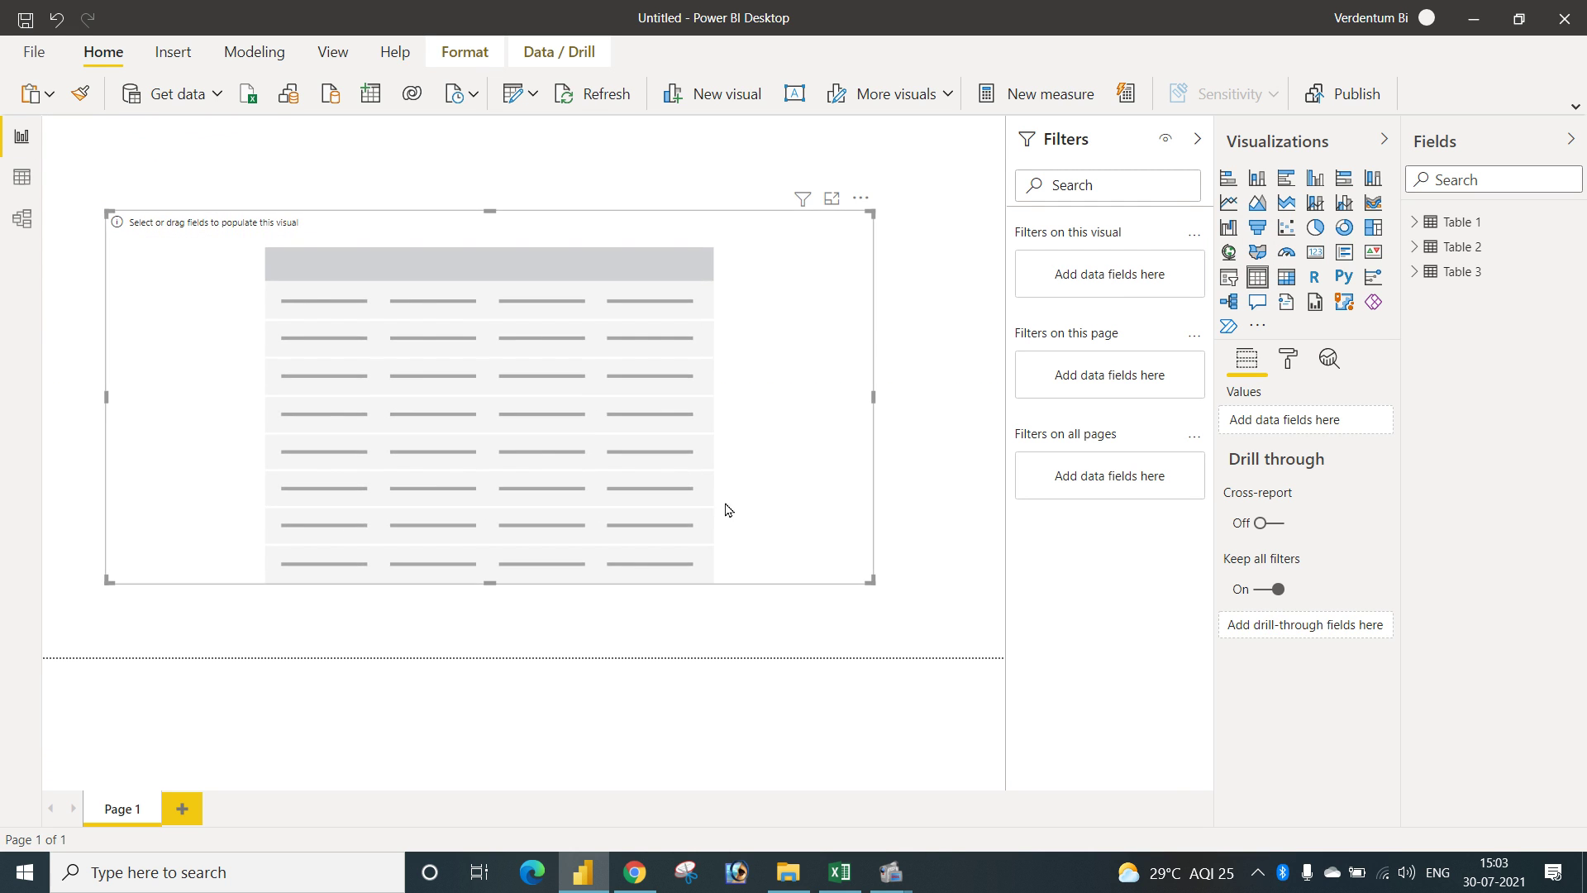
{"action": "left_click_drag", "start_coordinate": [584, 421], "coordinate": [597, 422]}
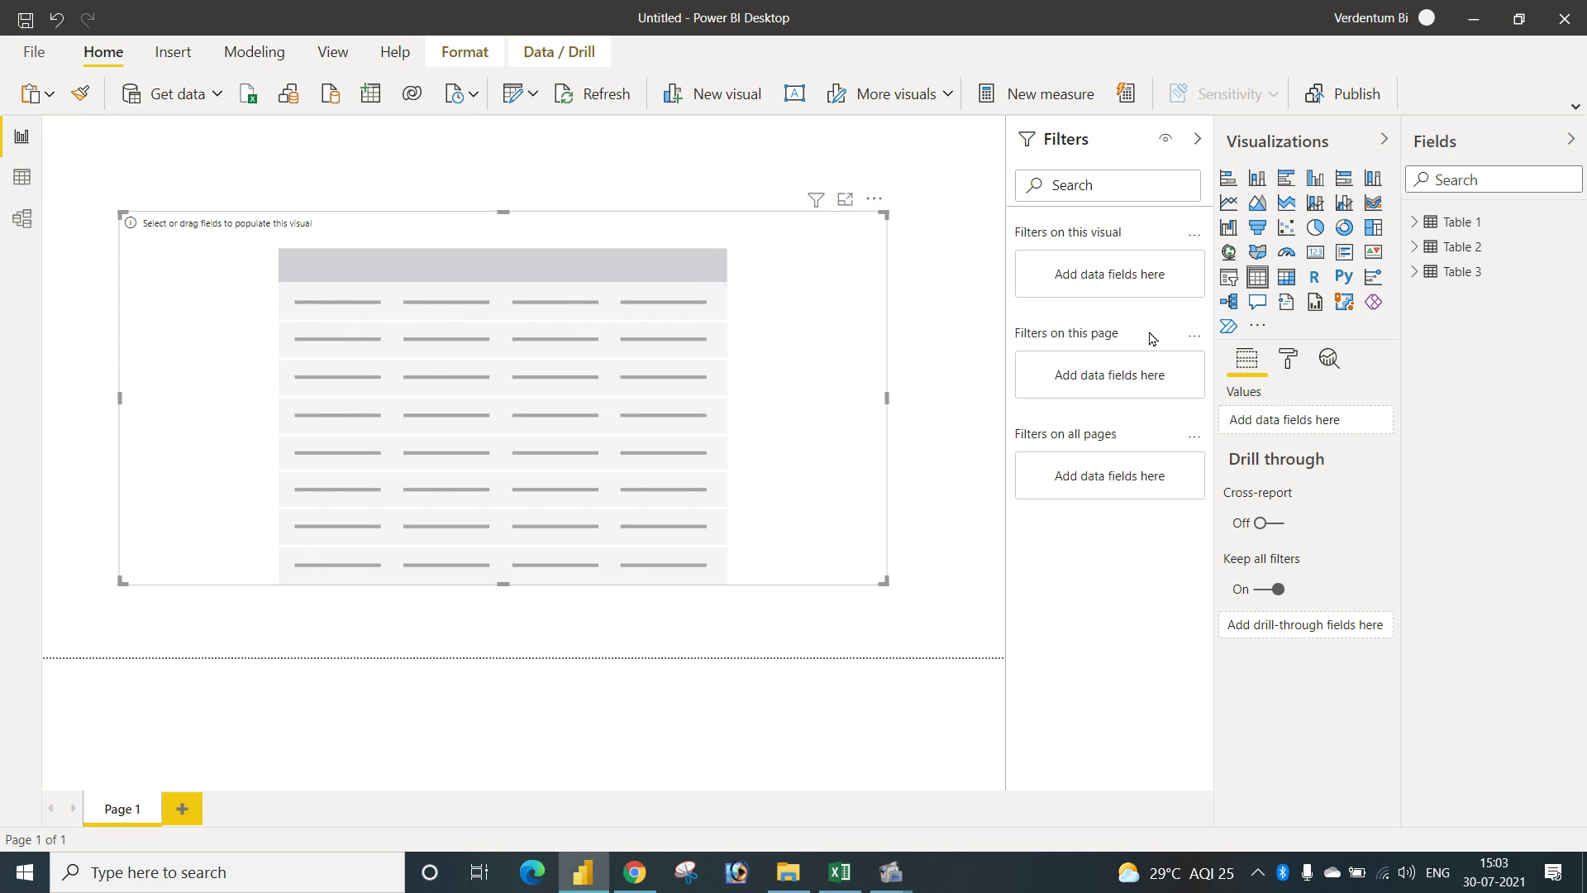
Add the Employee ID, Emp Name and Salary fields from Table 1 to the table visual.
{"action": "left_click", "coordinate": [1429, 225]}
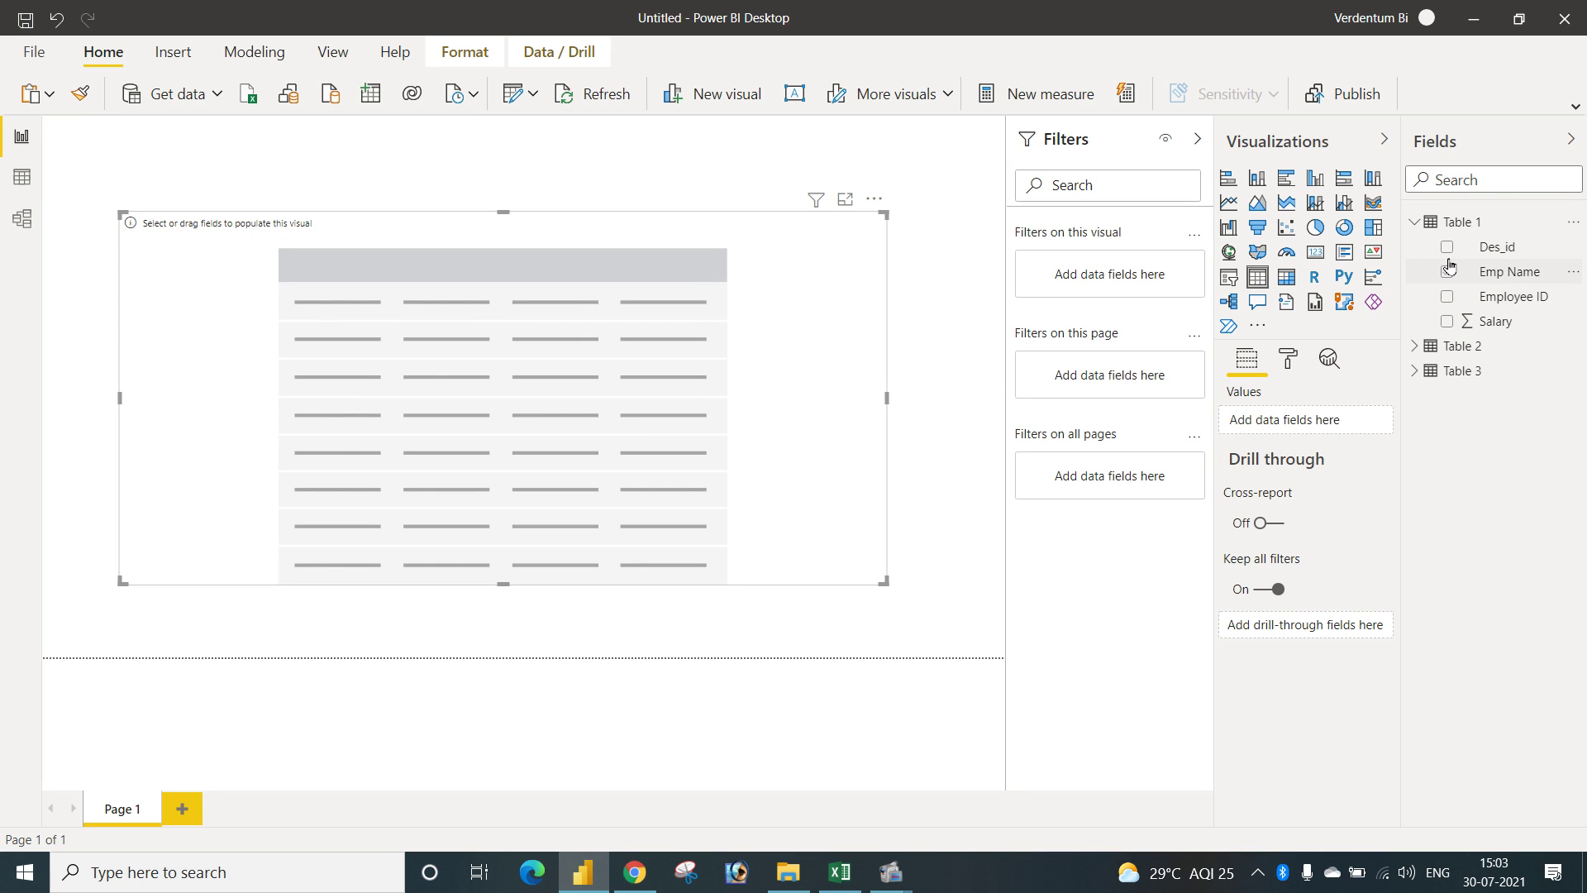
{"action": "left_click", "coordinate": [1449, 300]}
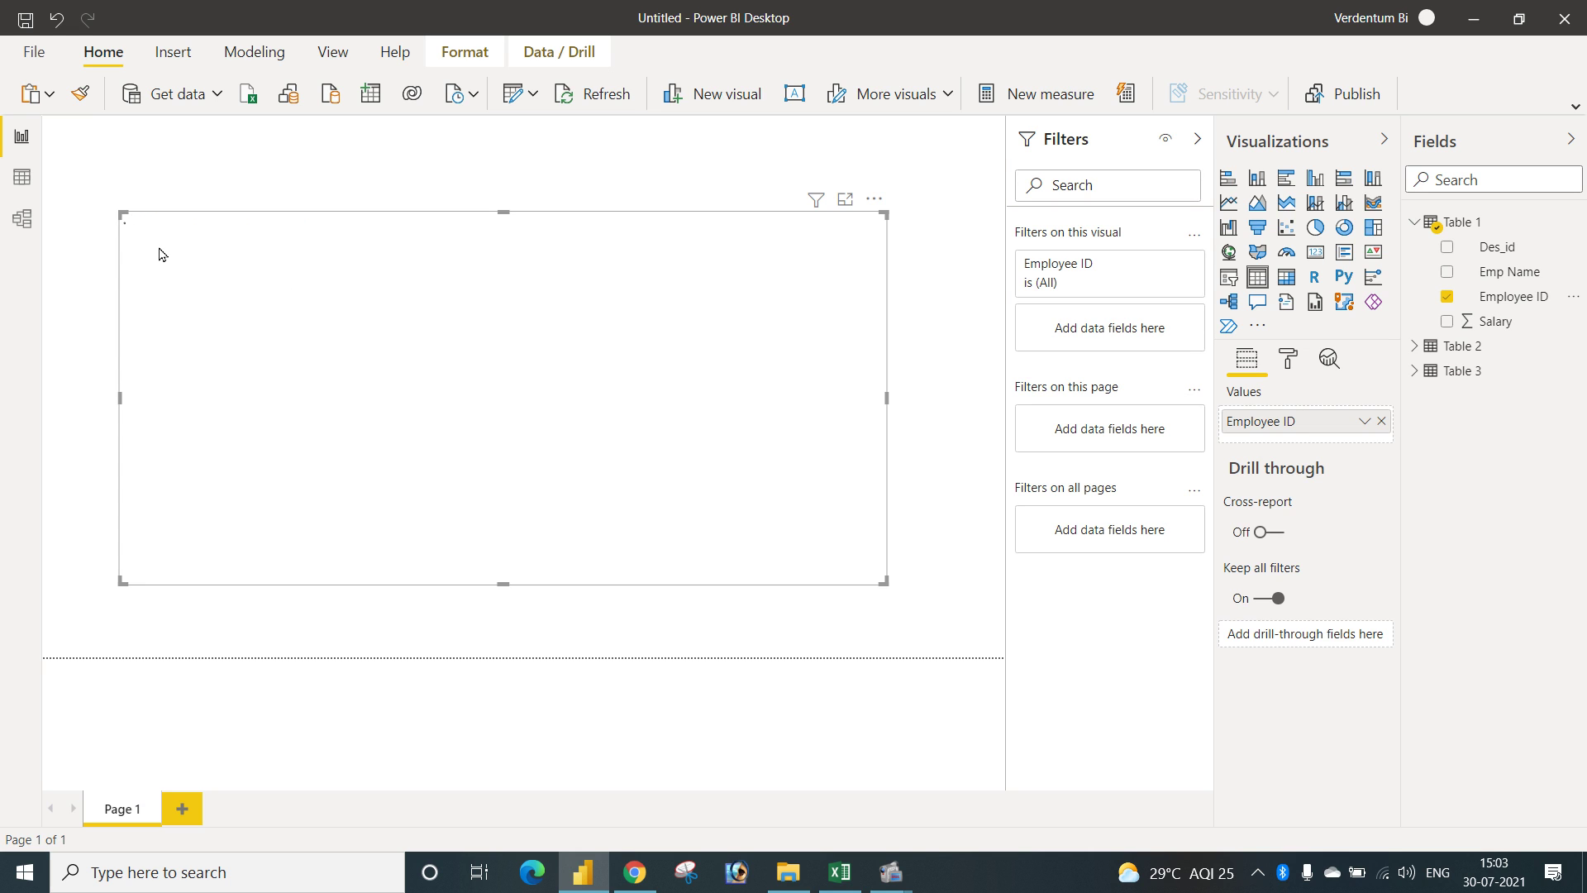
{"action": "left_click", "coordinate": [1446, 273]}
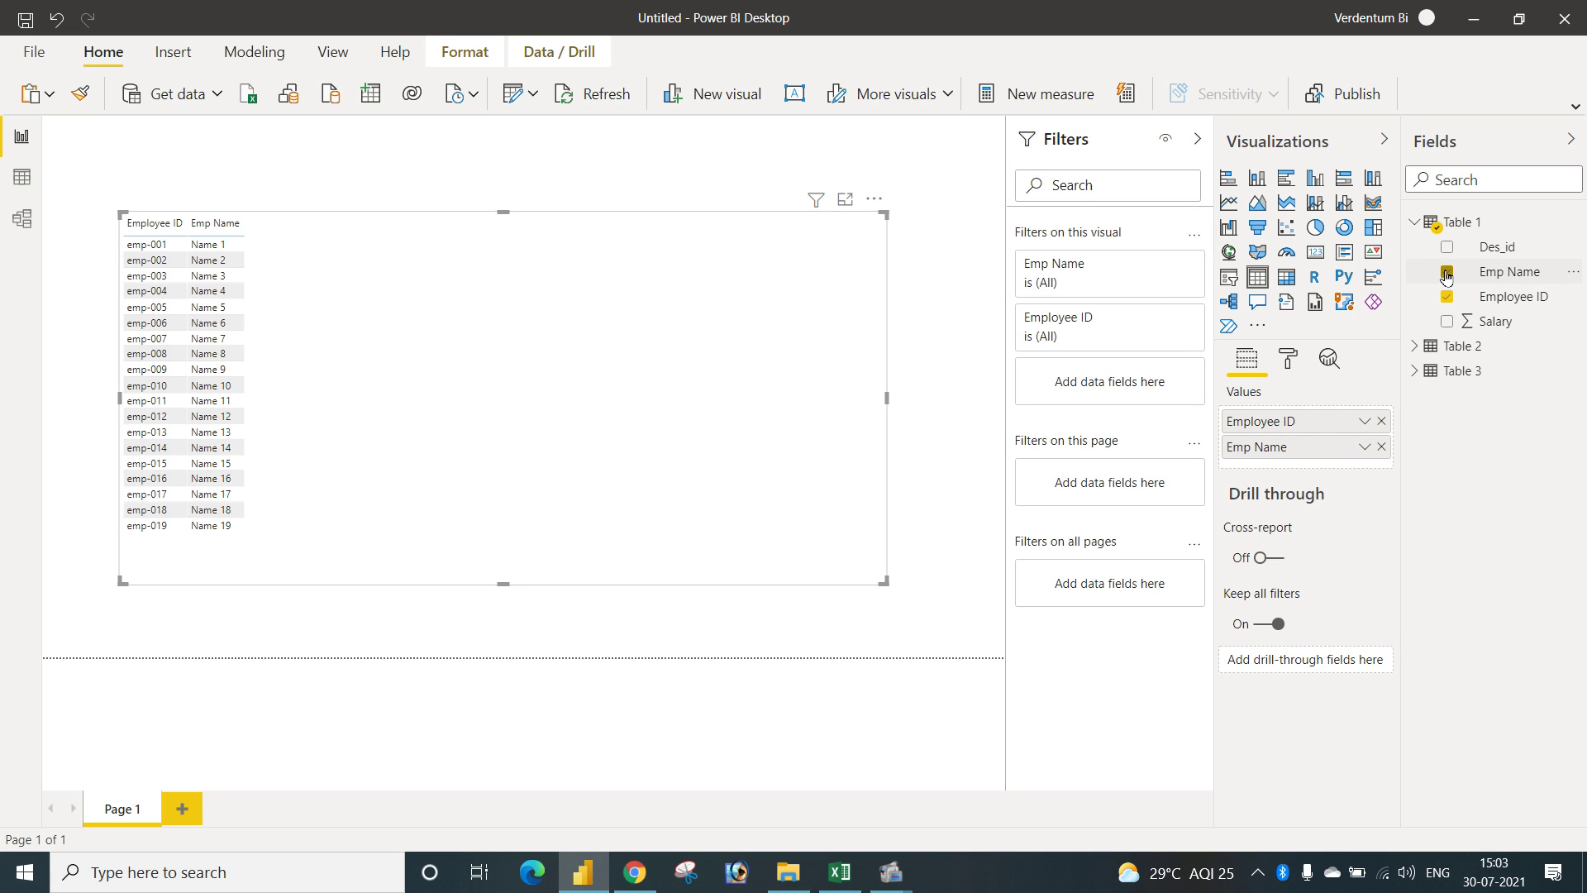
{"action": "left_click", "coordinate": [1448, 323]}
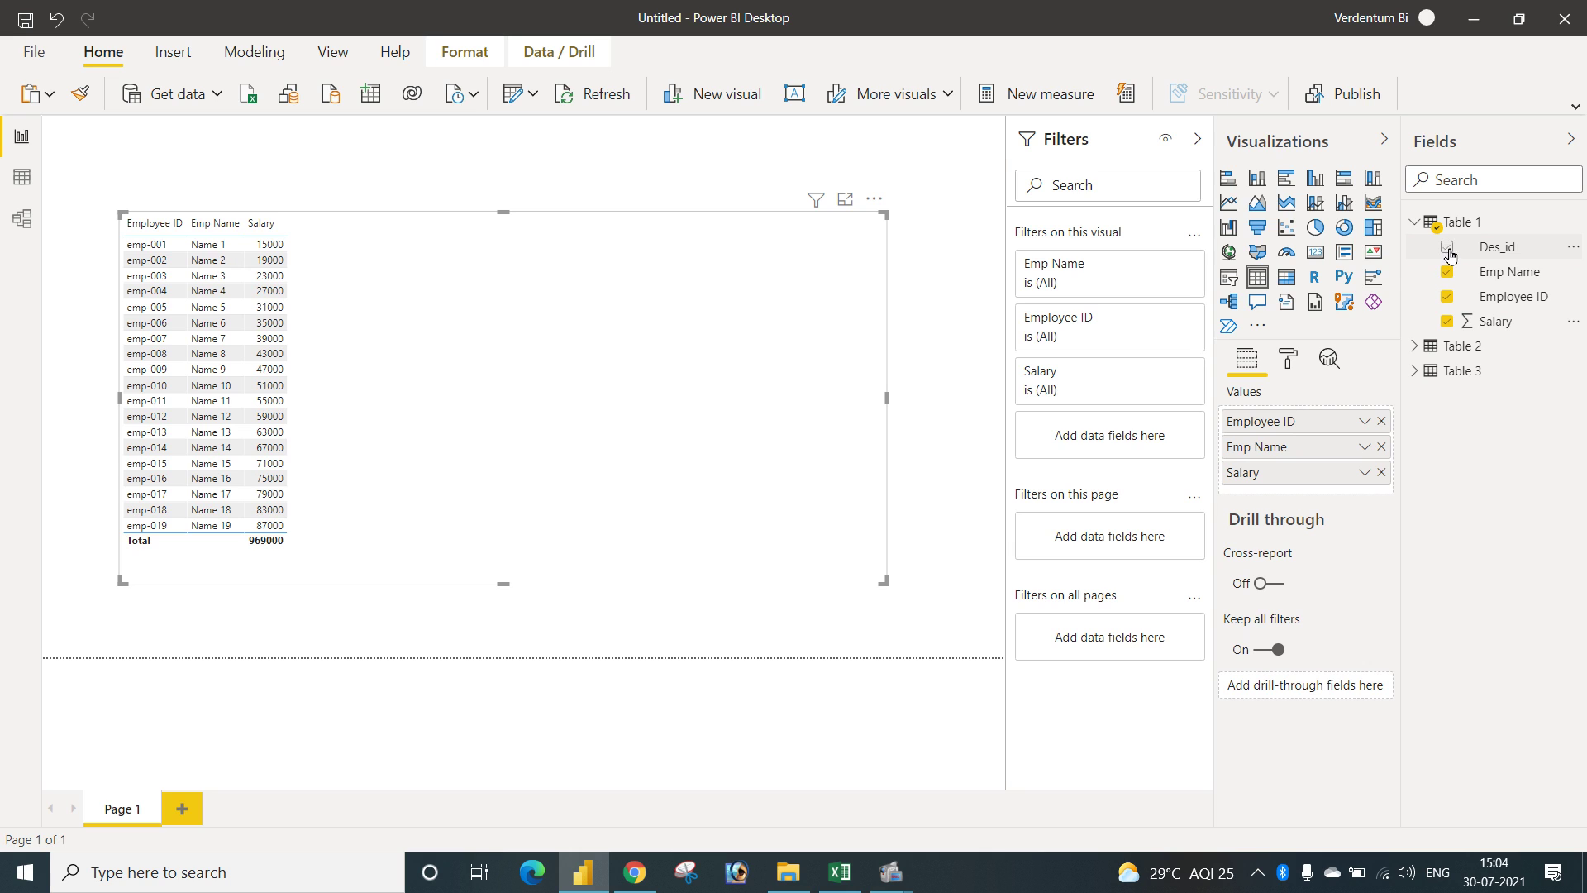
Add the Designation field from Table 2 to the table visual.
{"action": "left_click", "coordinate": [1414, 222]}
{"action": "left_click", "coordinate": [1415, 248]}
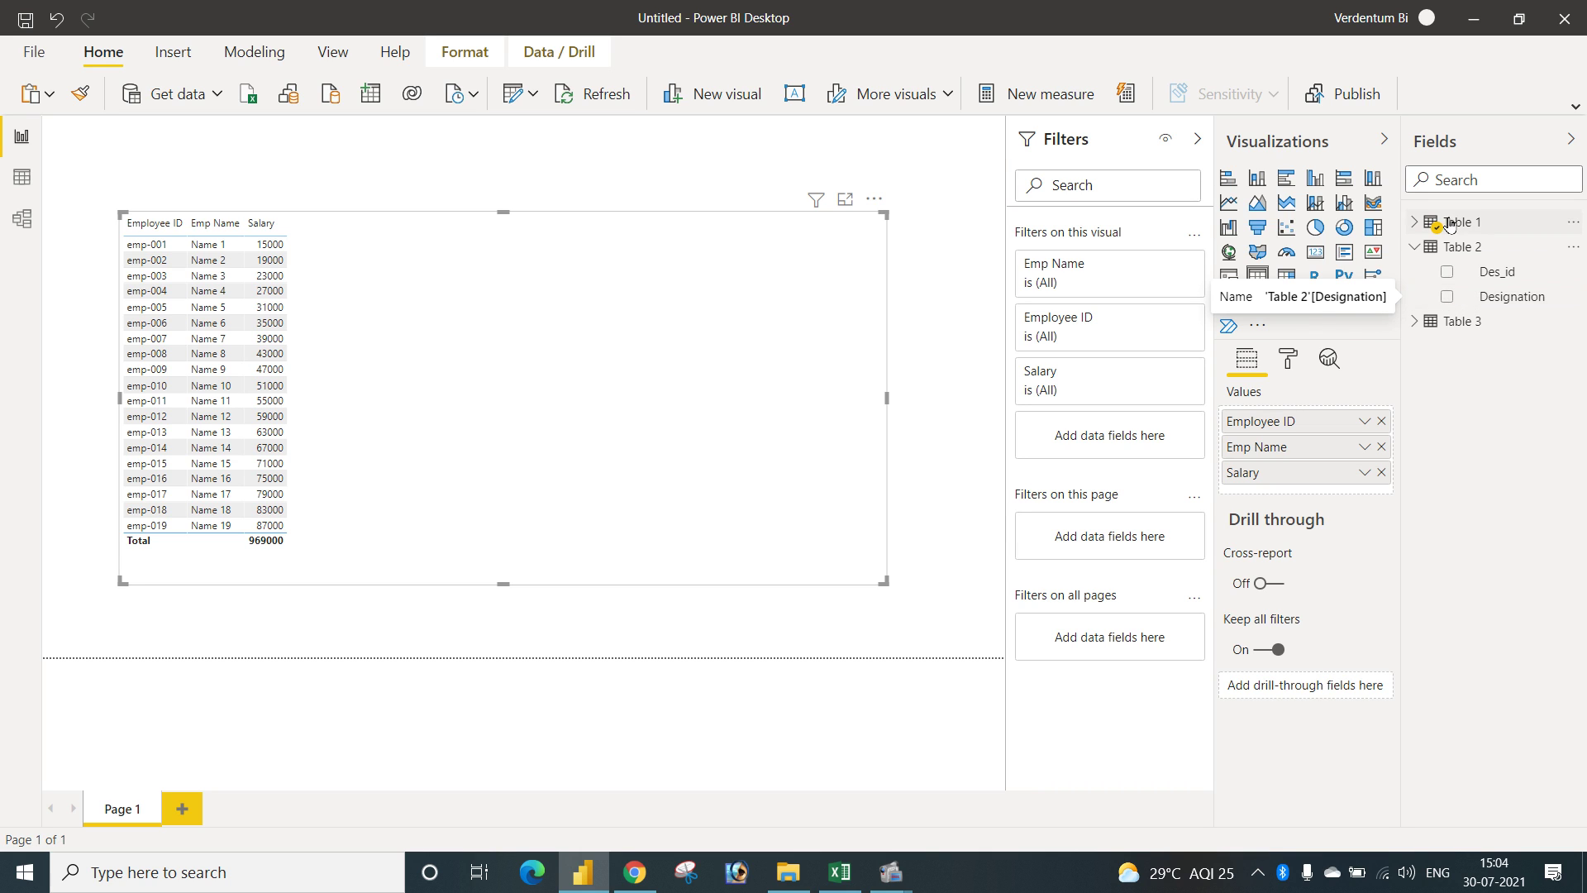
{"action": "left_click_drag", "start_coordinate": [1497, 300], "coordinate": [1322, 493]}
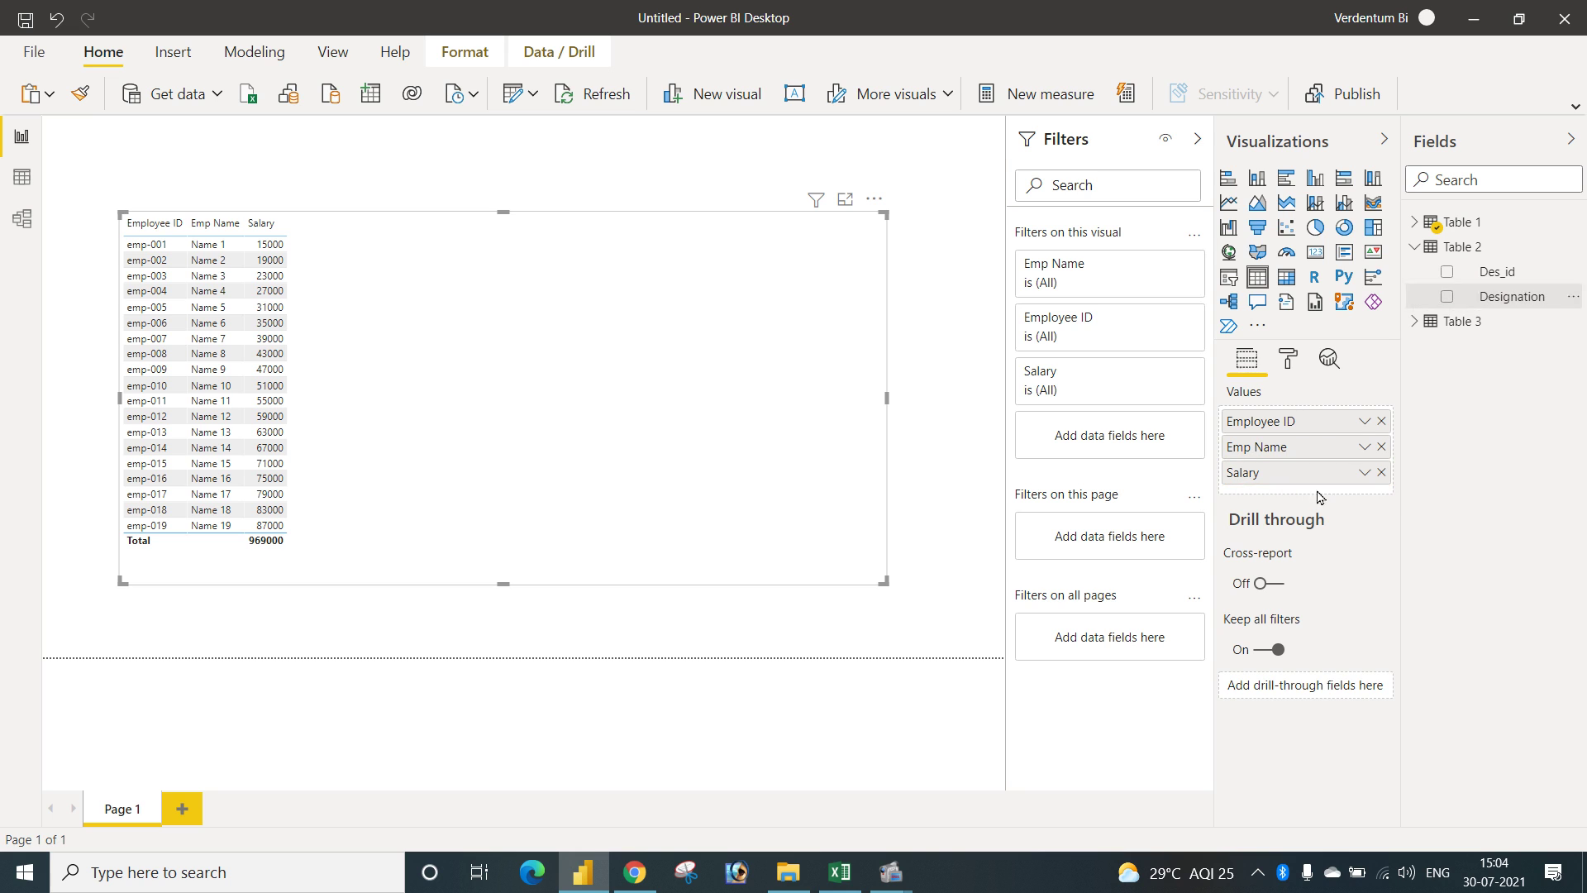
{"action": "left_click", "coordinate": [1447, 296]}
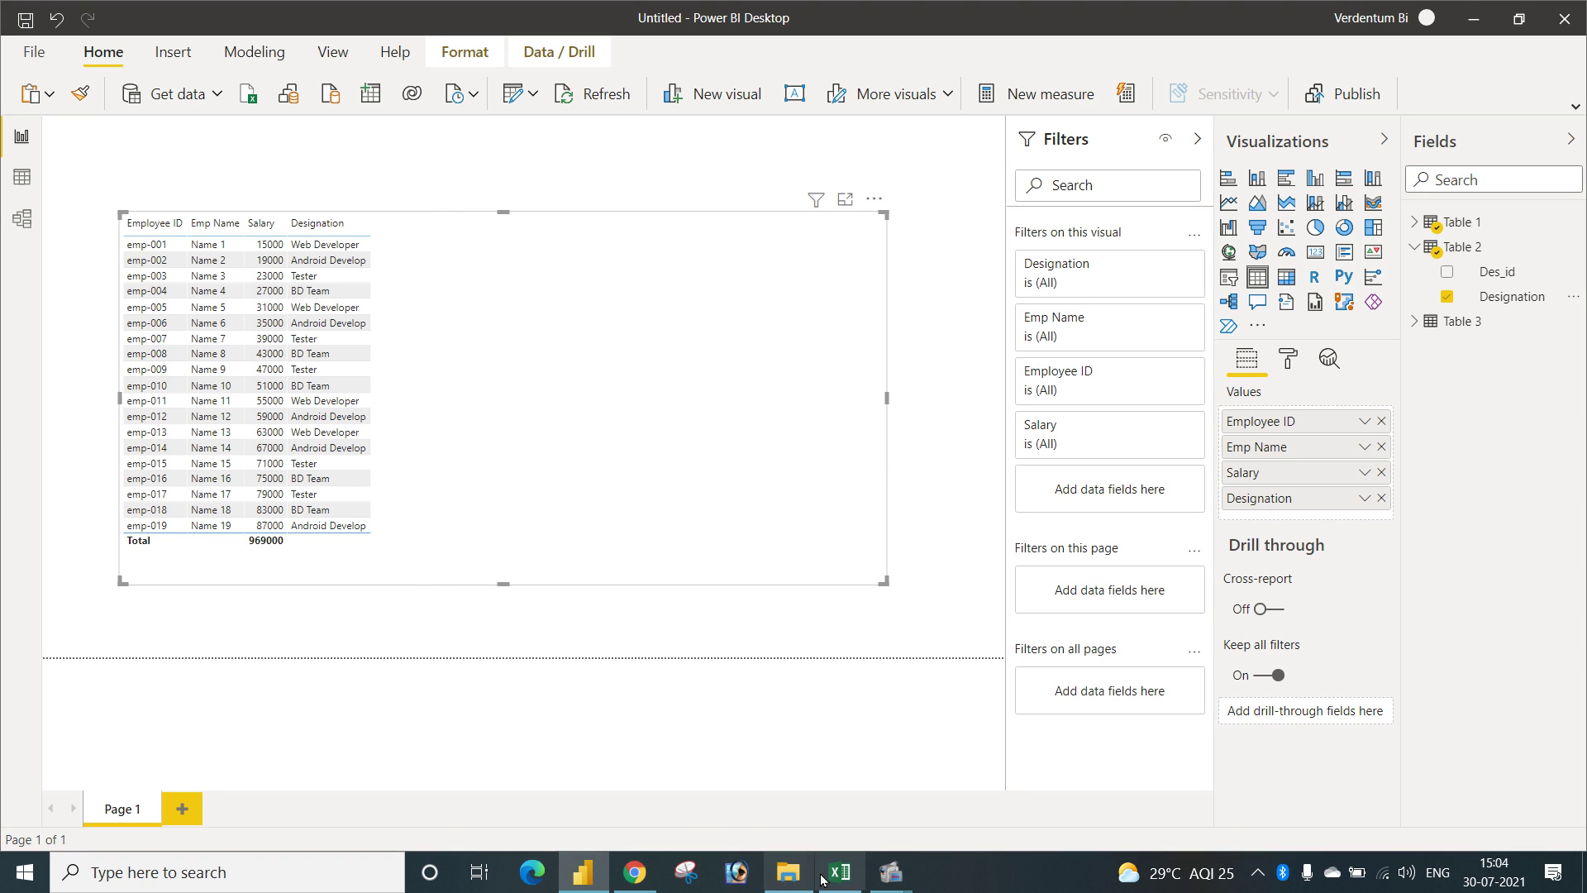
Switch to Excel and check the Des_id of emp-001 in Table 1 against its designation in Table 2.
{"action": "key", "text": "alt+Tab"}
{"action": "left_click", "coordinate": [119, 815]}
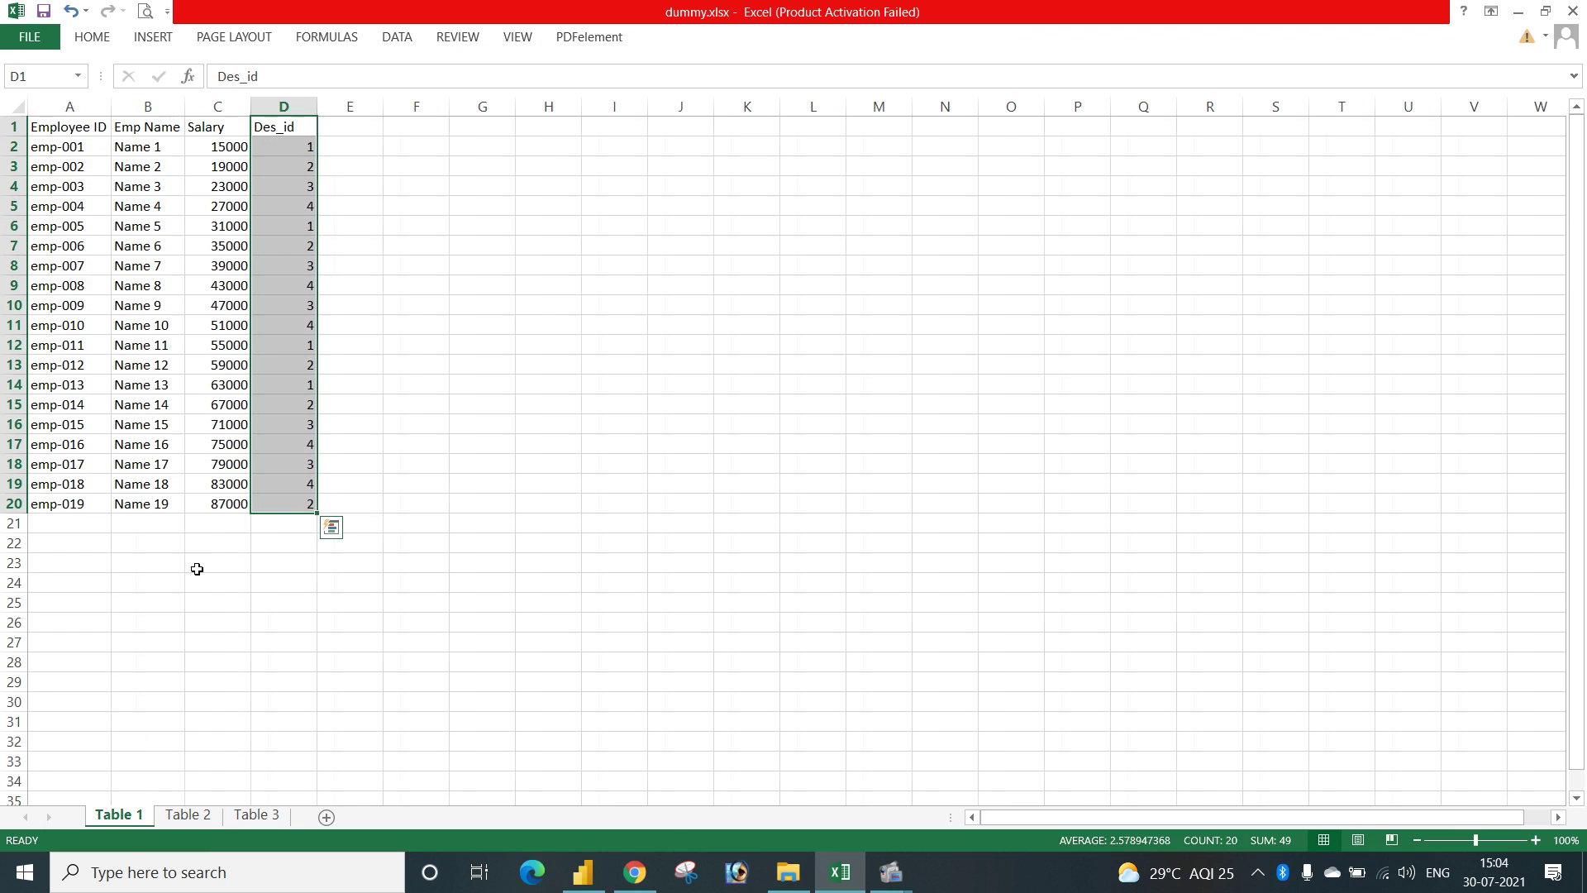
{"action": "left_click", "coordinate": [272, 149]}
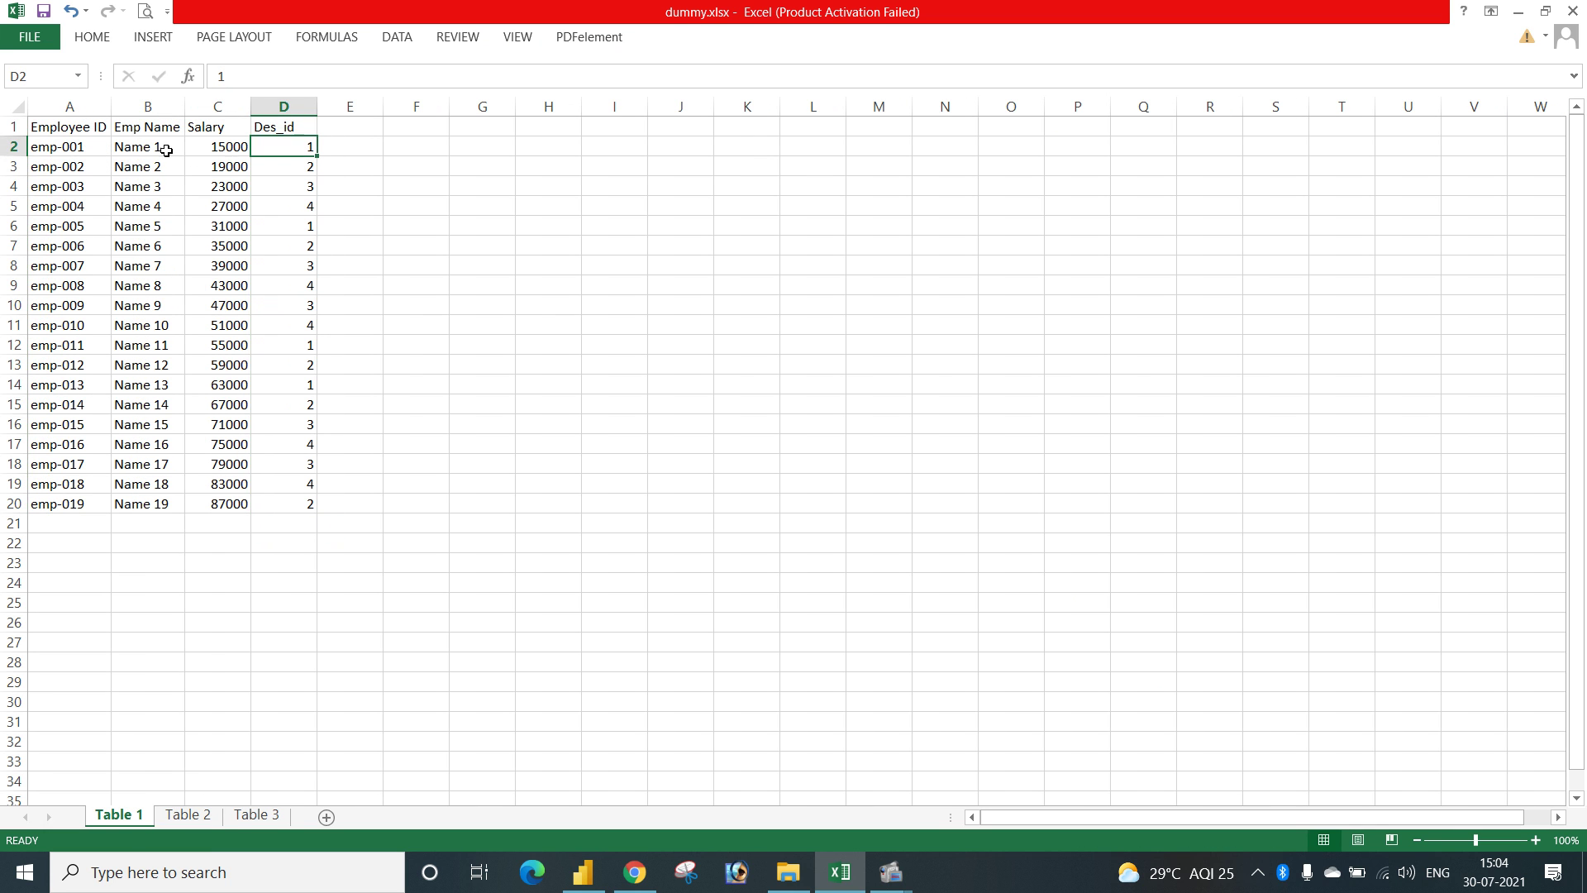
{"action": "left_click", "coordinate": [188, 814]}
{"action": "left_click", "coordinate": [169, 149]}
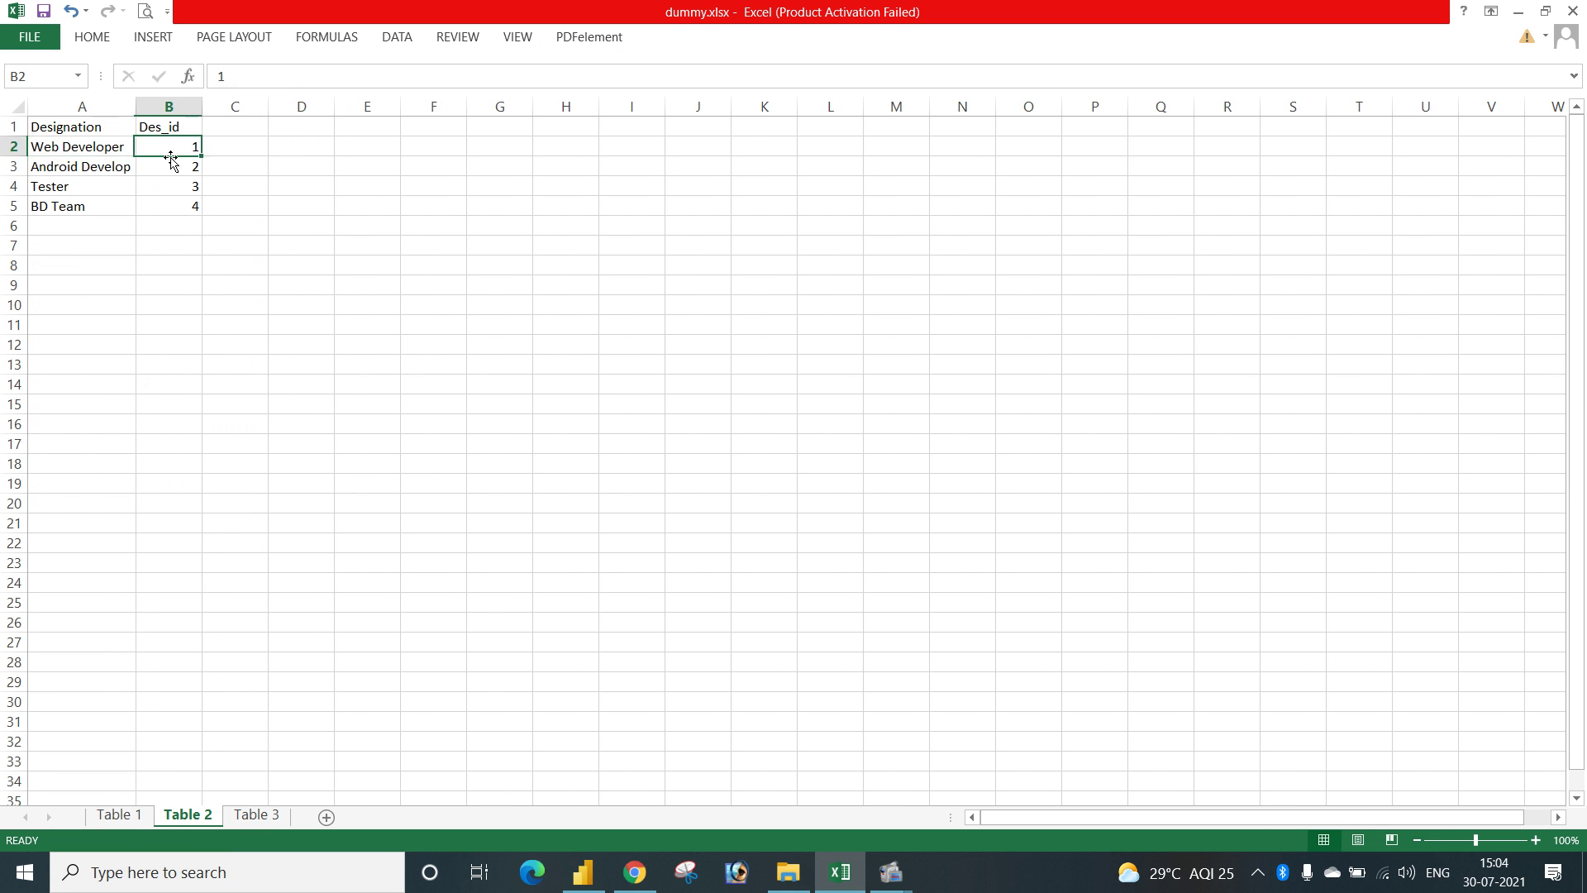
Switch back to Power BI Desktop and add the Mobile Number field from Table 3 to the table visual.
{"action": "left_click", "coordinate": [589, 881]}
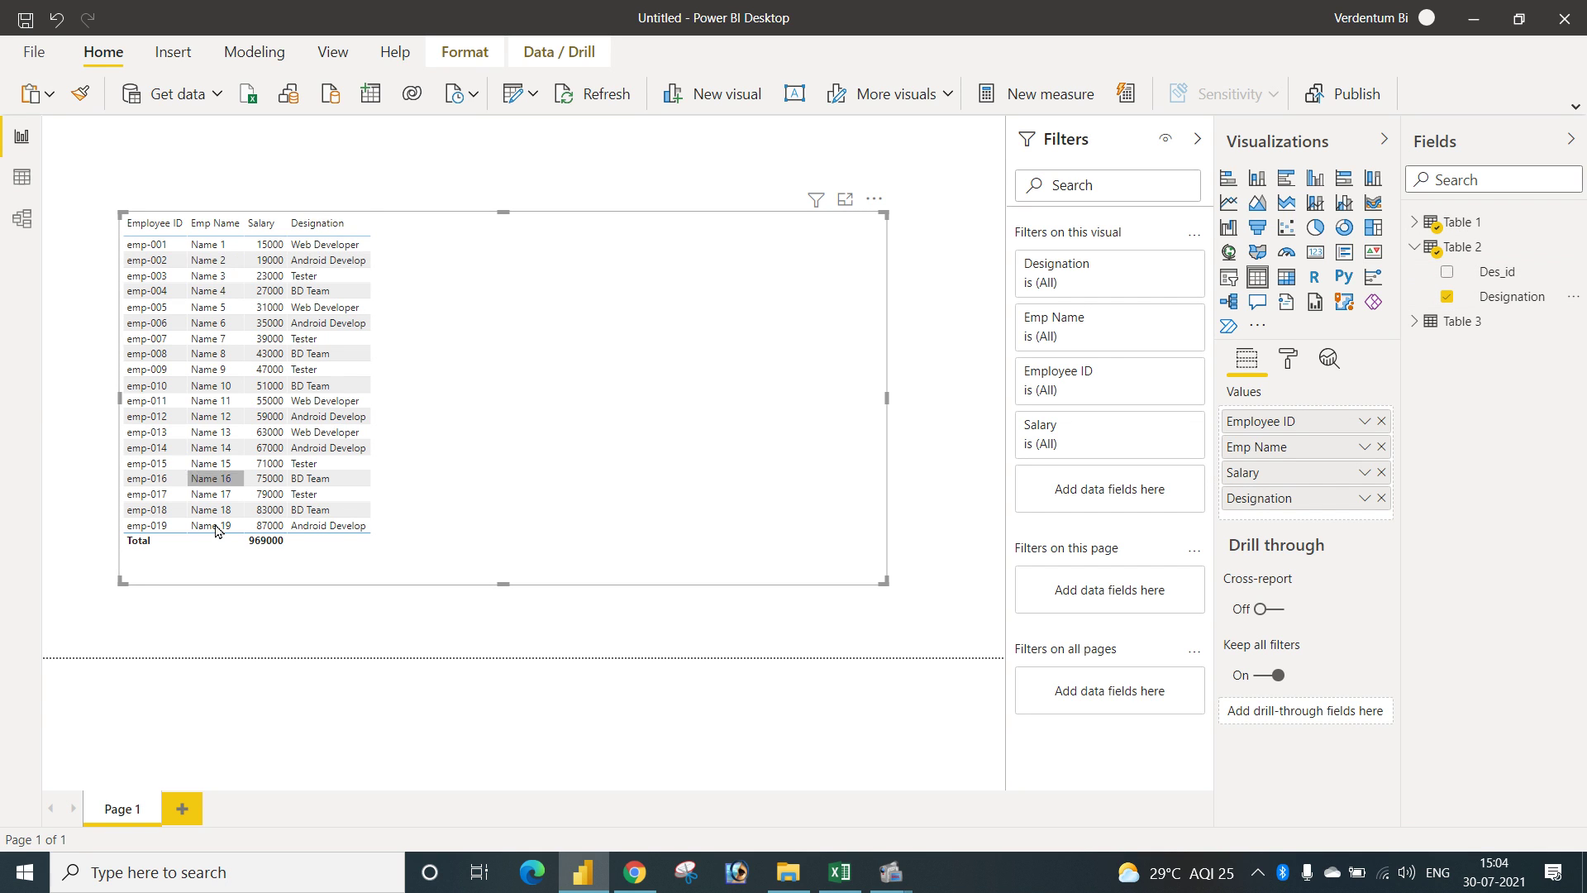
{"action": "left_click", "coordinate": [1415, 247]}
{"action": "left_click", "coordinate": [1414, 271]}
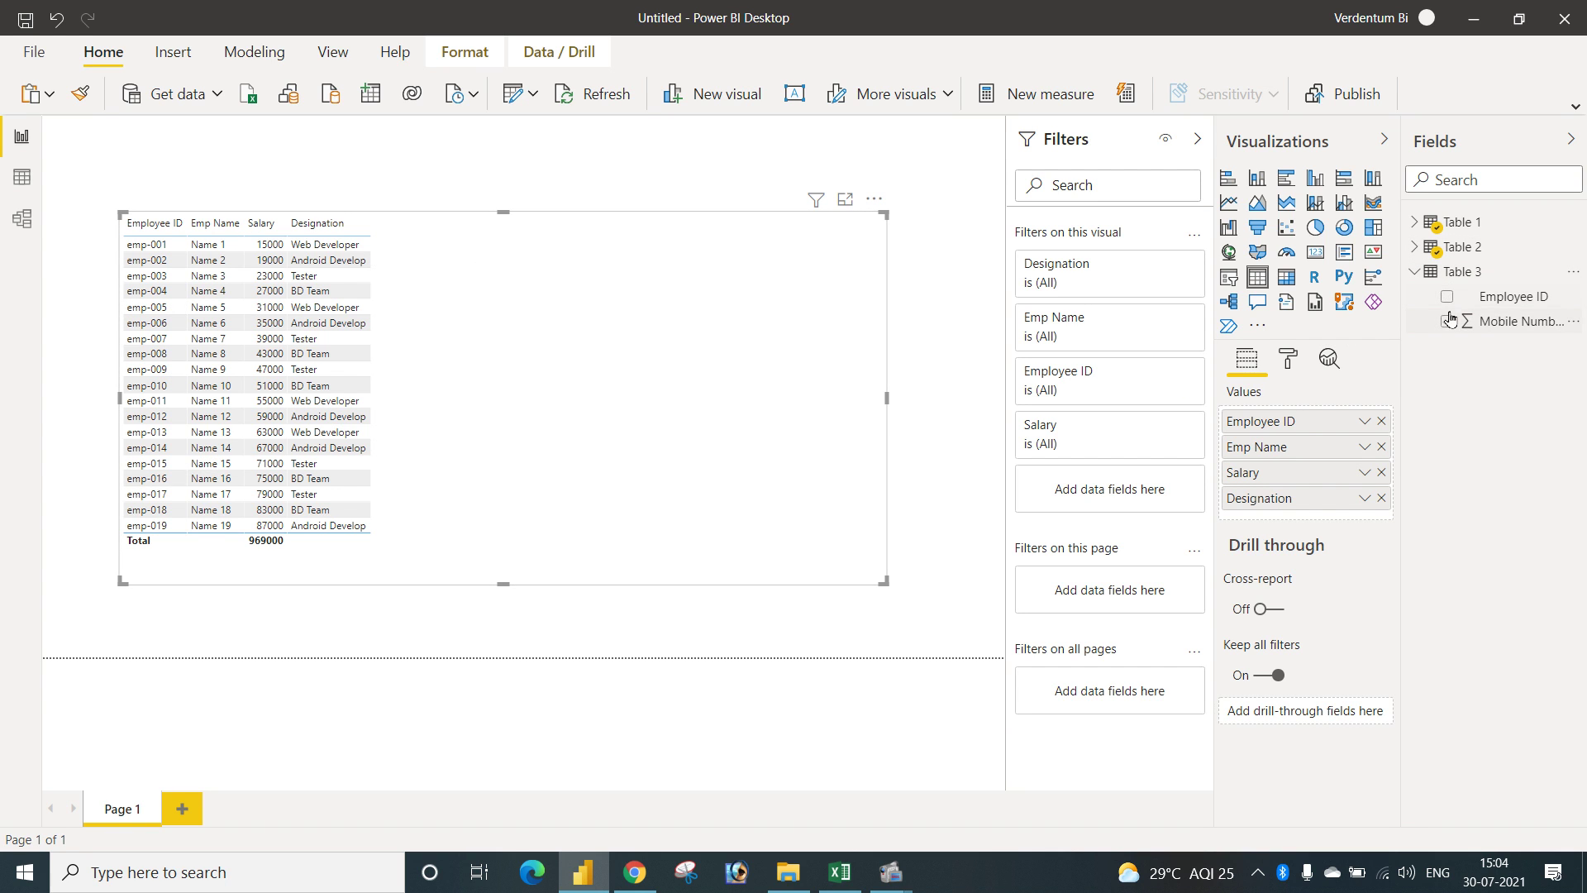
{"action": "left_click", "coordinate": [1447, 321]}
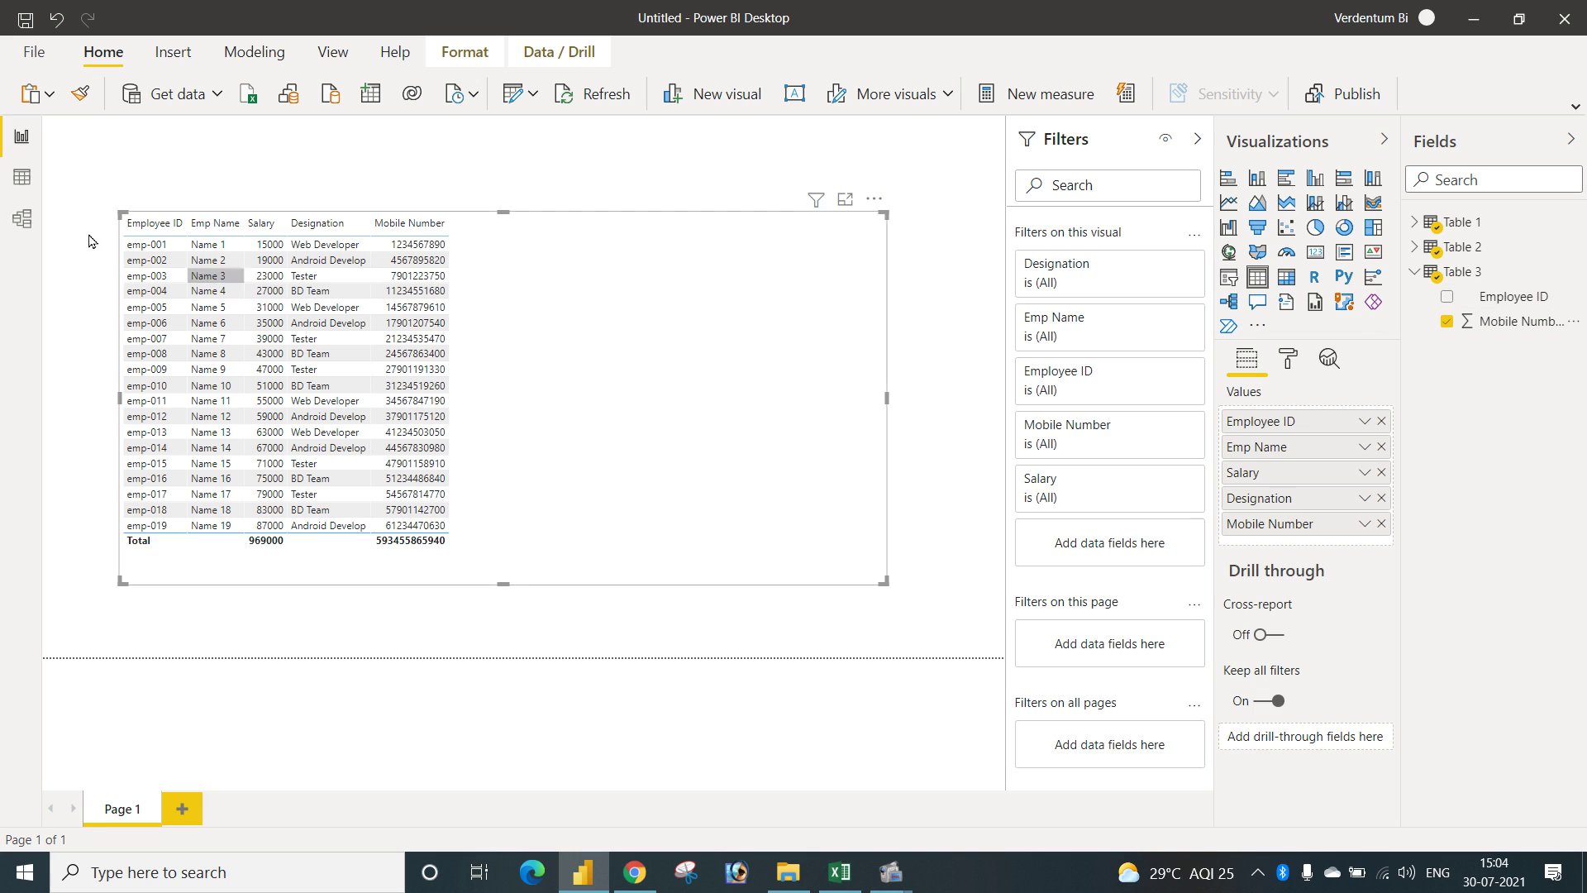
Stop the Mobile Number field from being summarized in the table visual.
{"action": "left_click", "coordinate": [139, 224]}
{"action": "left_click", "coordinate": [1364, 526]}
{"action": "left_click", "coordinate": [1237, 257]}
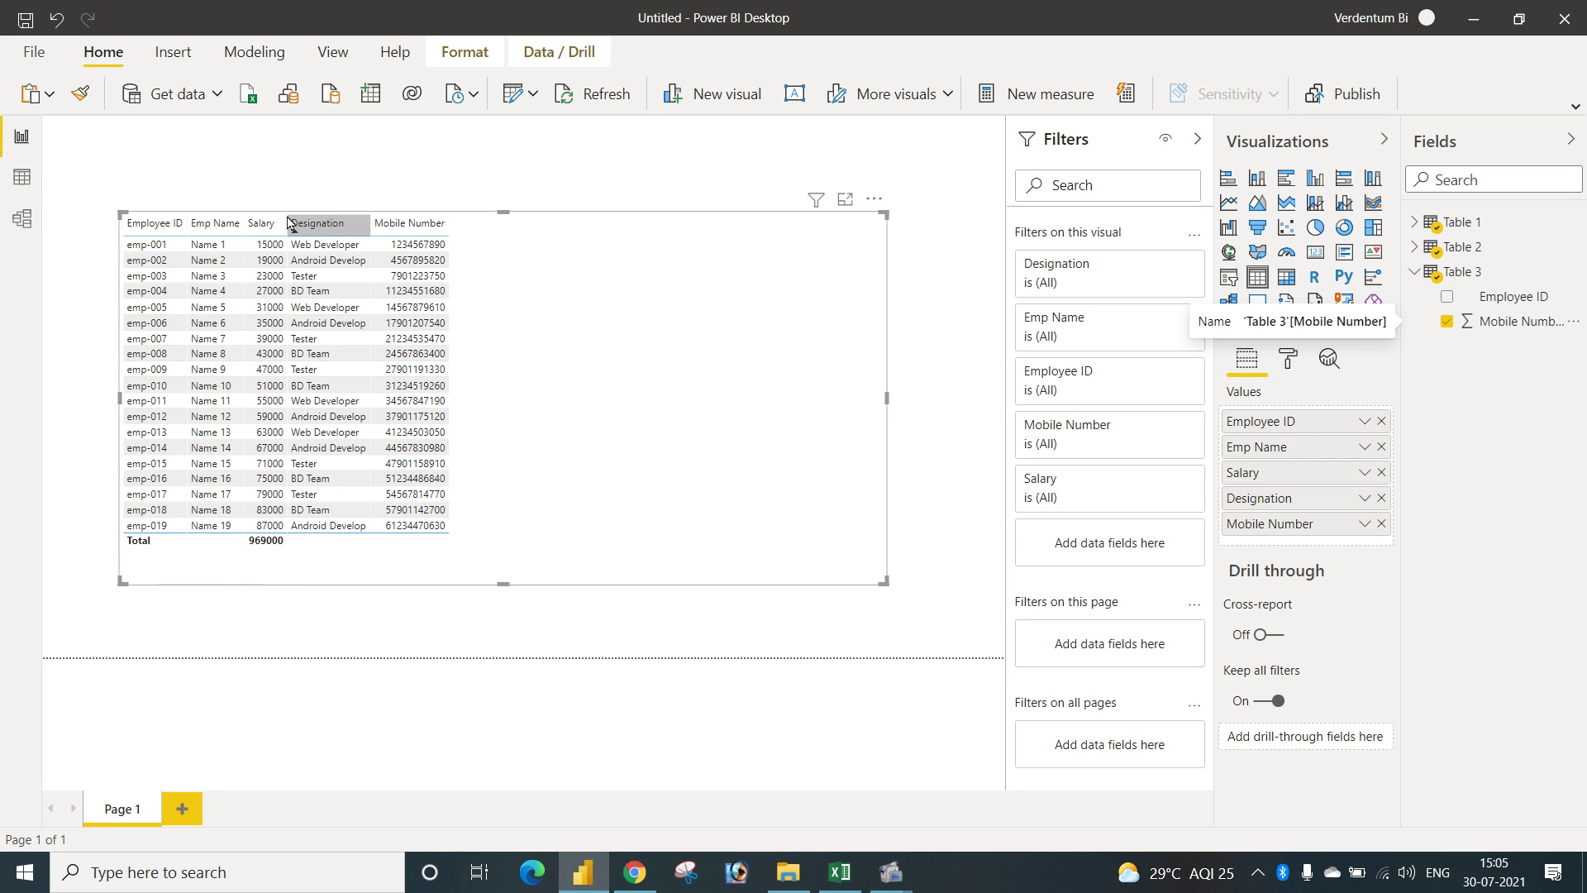
Move the table visual to the left edge of the page and narrow it to just fit its columns.
{"action": "left_click_drag", "start_coordinate": [583, 319], "coordinate": [545, 307]}
{"action": "left_click_drag", "start_coordinate": [805, 388], "coordinate": [469, 364]}
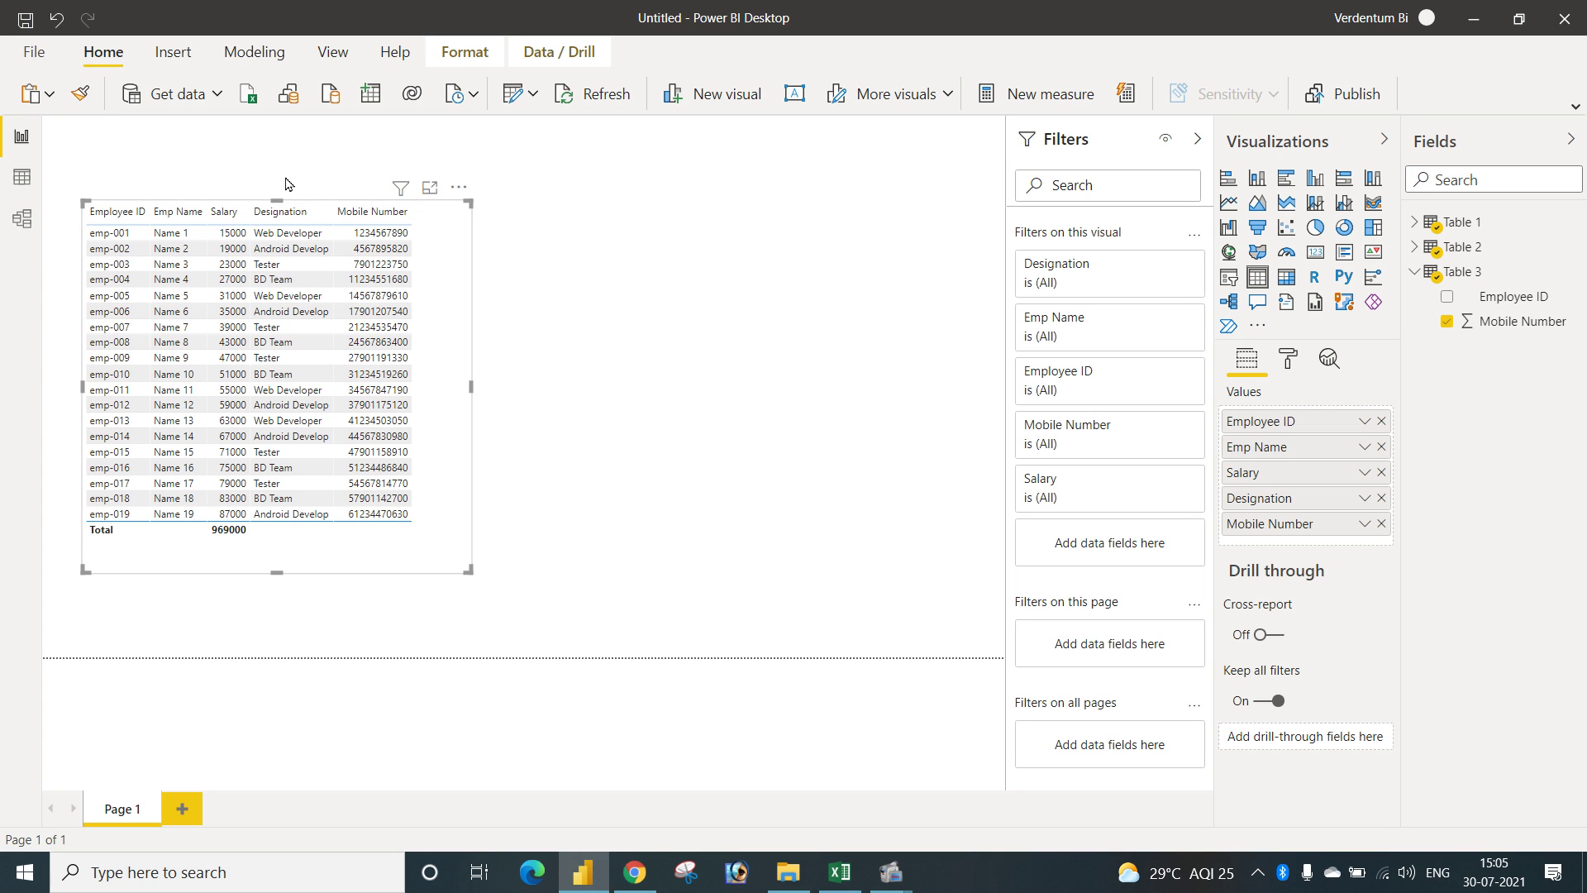
{"action": "left_click", "coordinate": [774, 152]}
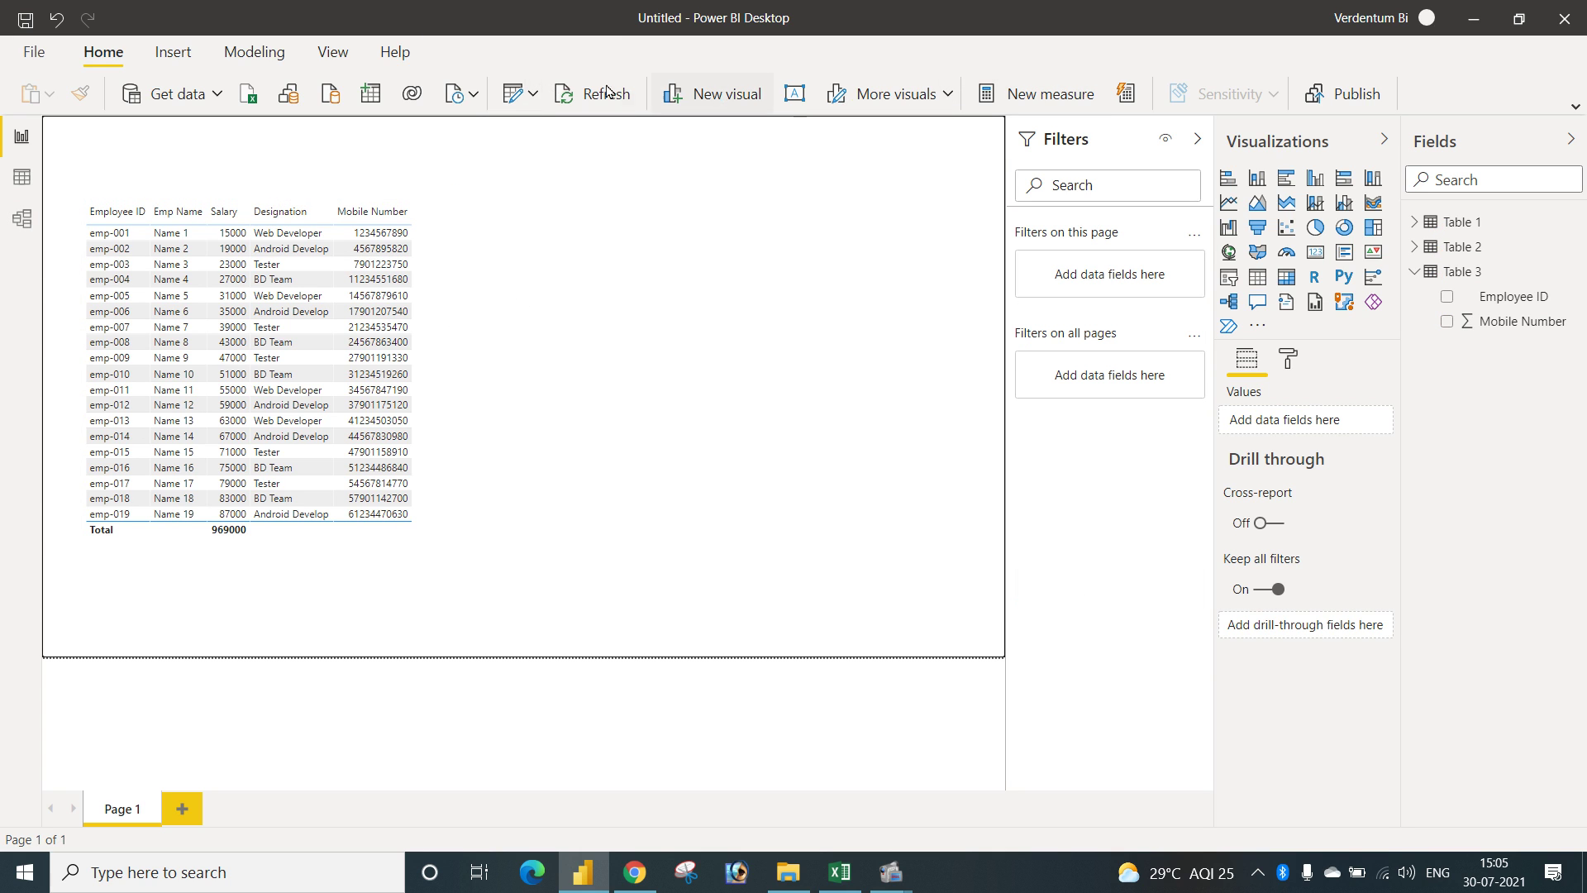
Insert a text box reading "Using Cardinalities" directly above the table visual, sized to the visual's width.
{"action": "left_click", "coordinate": [172, 53]}
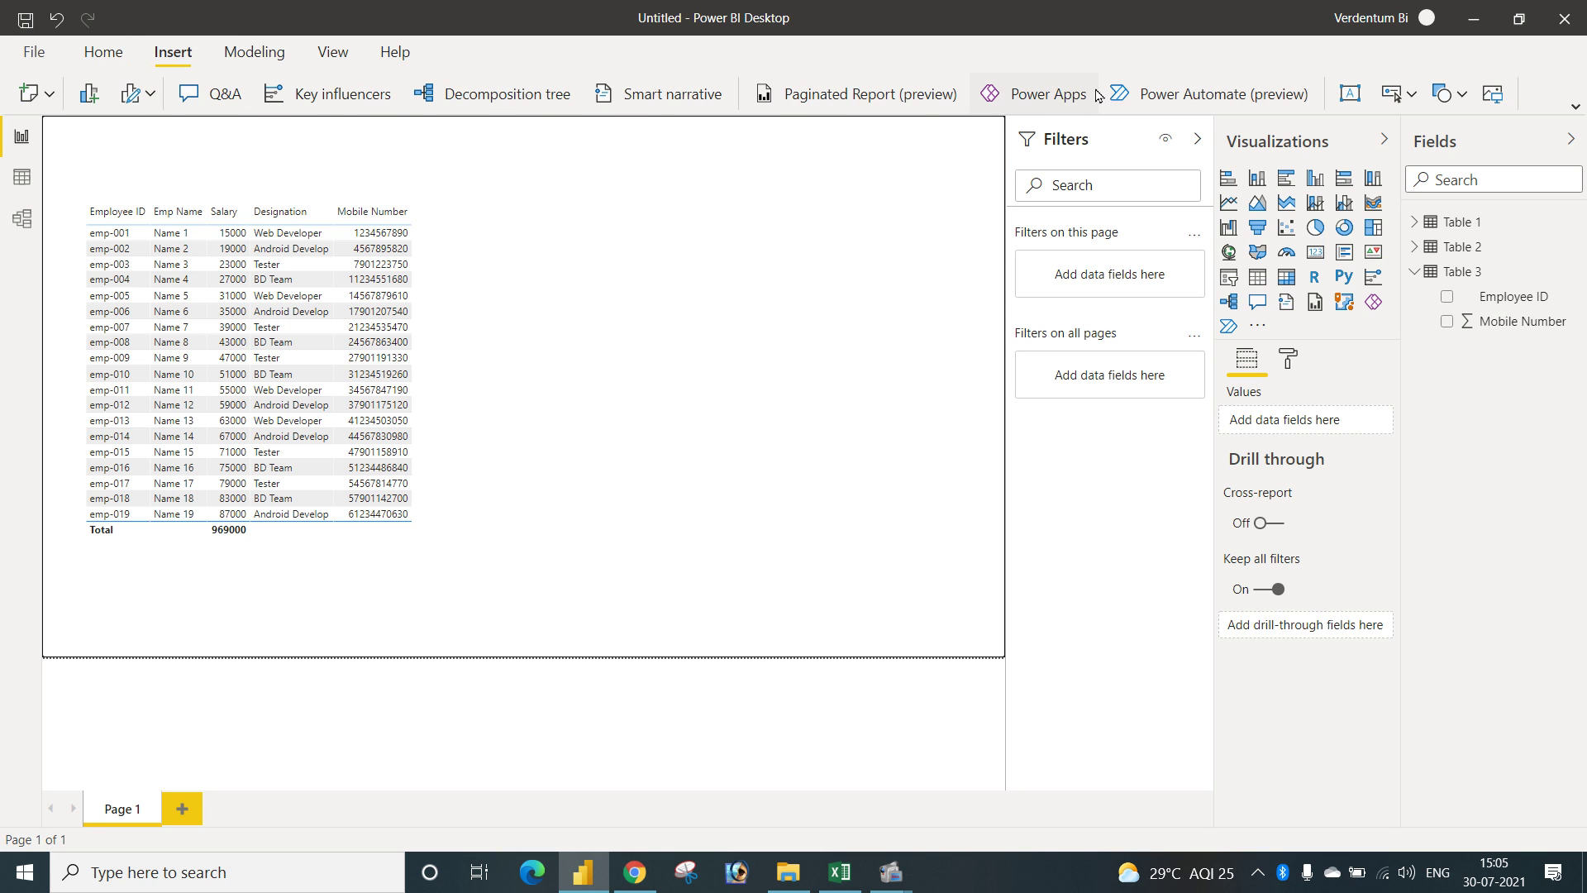
{"action": "left_click", "coordinate": [1349, 93]}
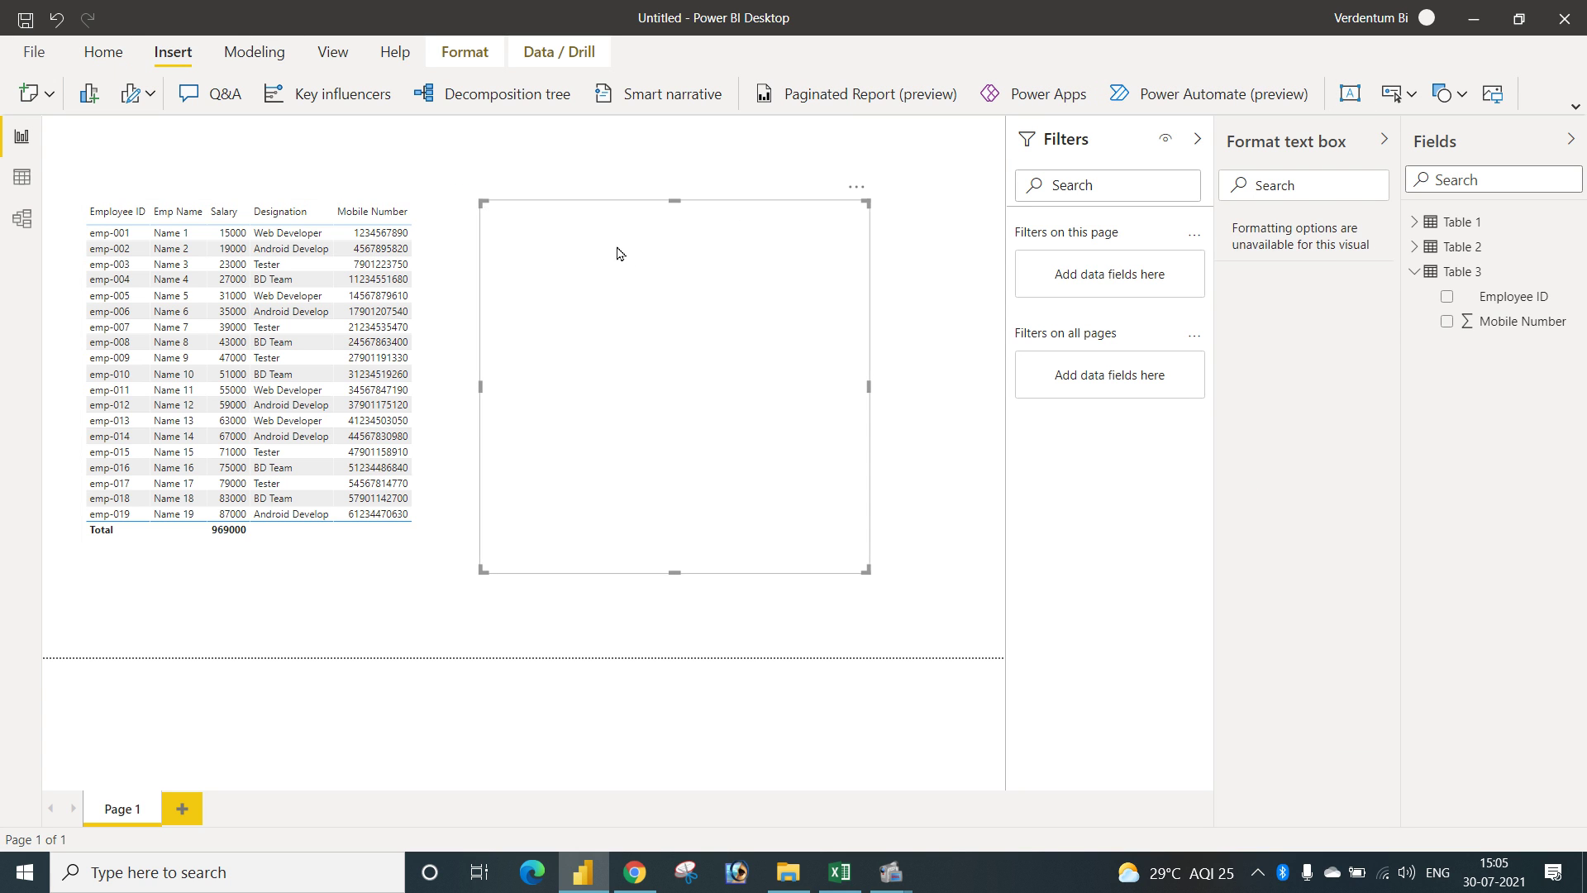
{"action": "left_click_drag", "start_coordinate": [620, 251], "coordinate": [577, 206]}
{"action": "left_click_drag", "start_coordinate": [427, 165], "coordinate": [118, 131]}
{"action": "left_click_drag", "start_coordinate": [281, 485], "coordinate": [294, 199]}
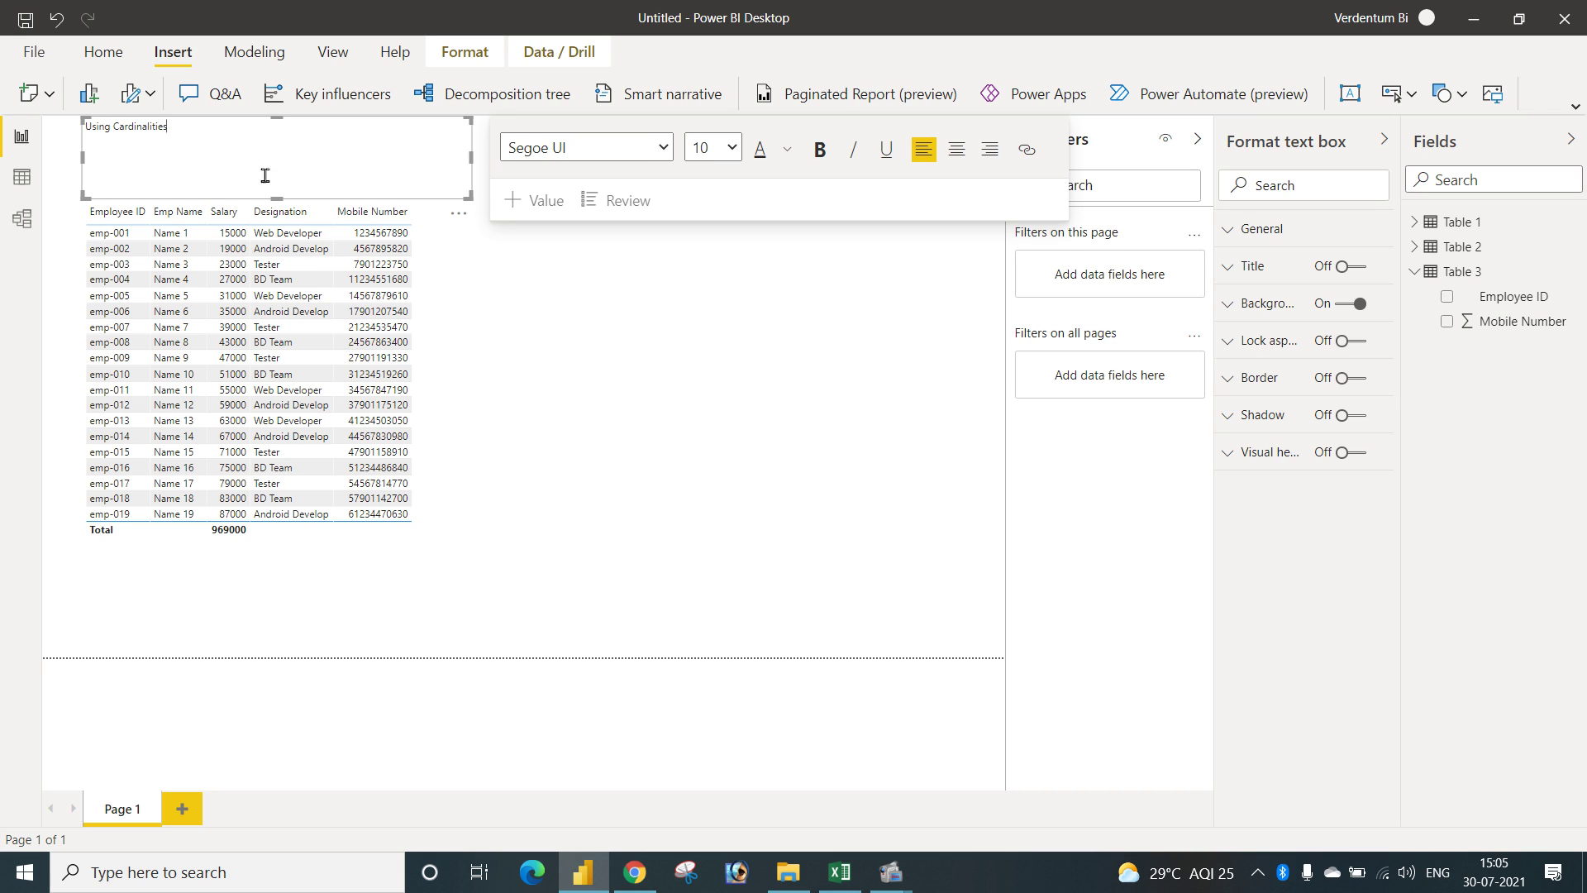
Set the "Using Cardinalities" heading to font size 24 and centre it.
{"action": "left_click_drag", "start_coordinate": [265, 175], "coordinate": [97, 118]}
{"action": "triple_click", "coordinate": [104, 128]}
{"action": "left_click", "coordinate": [713, 147]}
{"action": "left_click", "coordinate": [709, 387]}
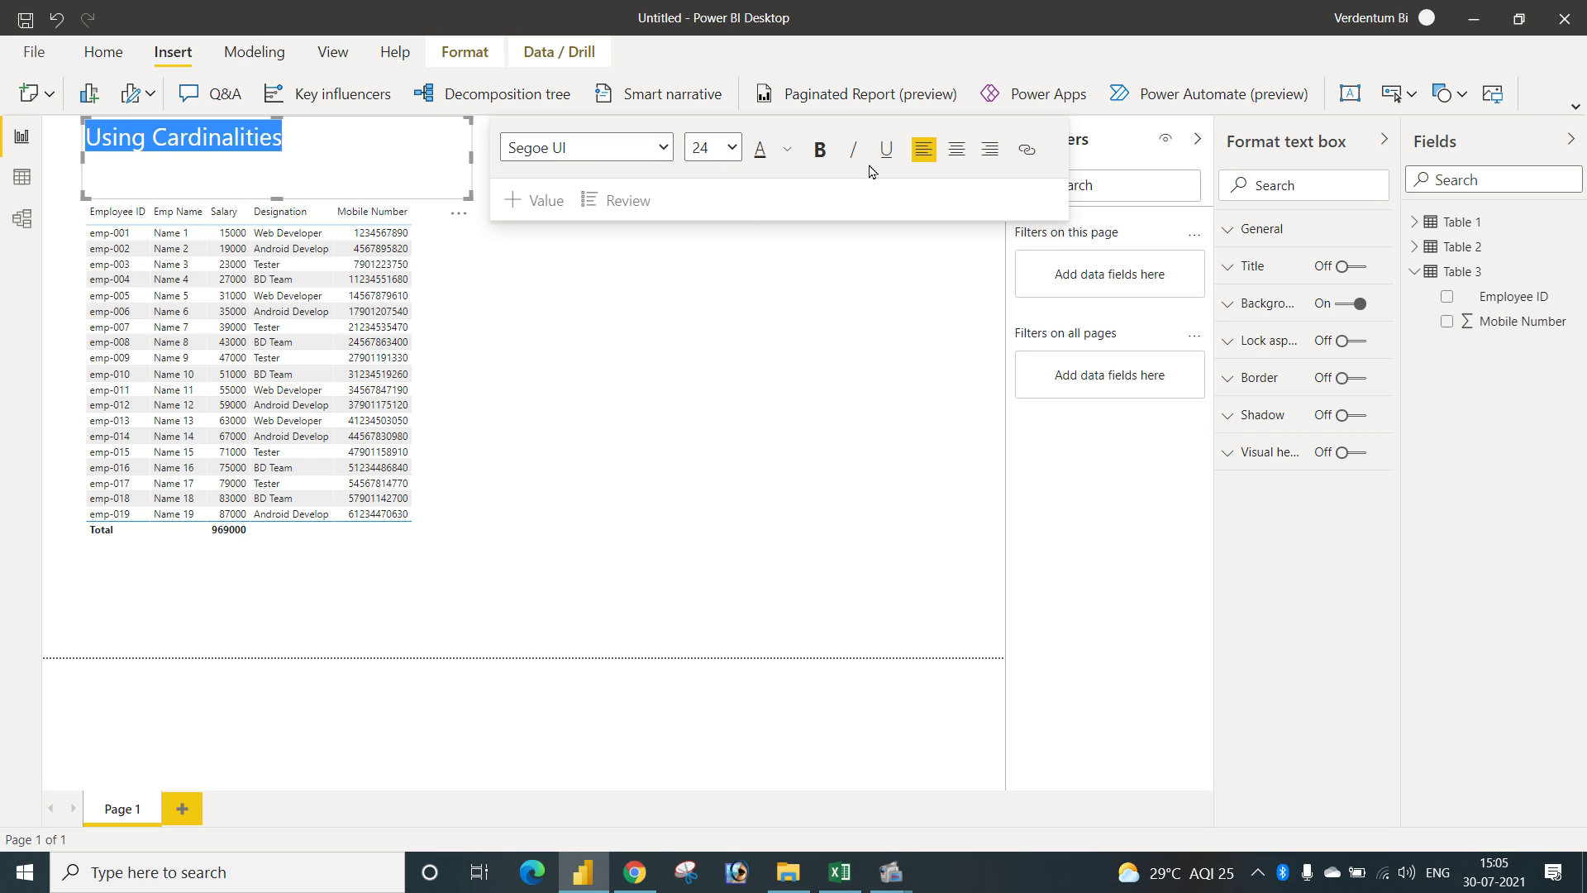
{"action": "left_click", "coordinate": [956, 149]}
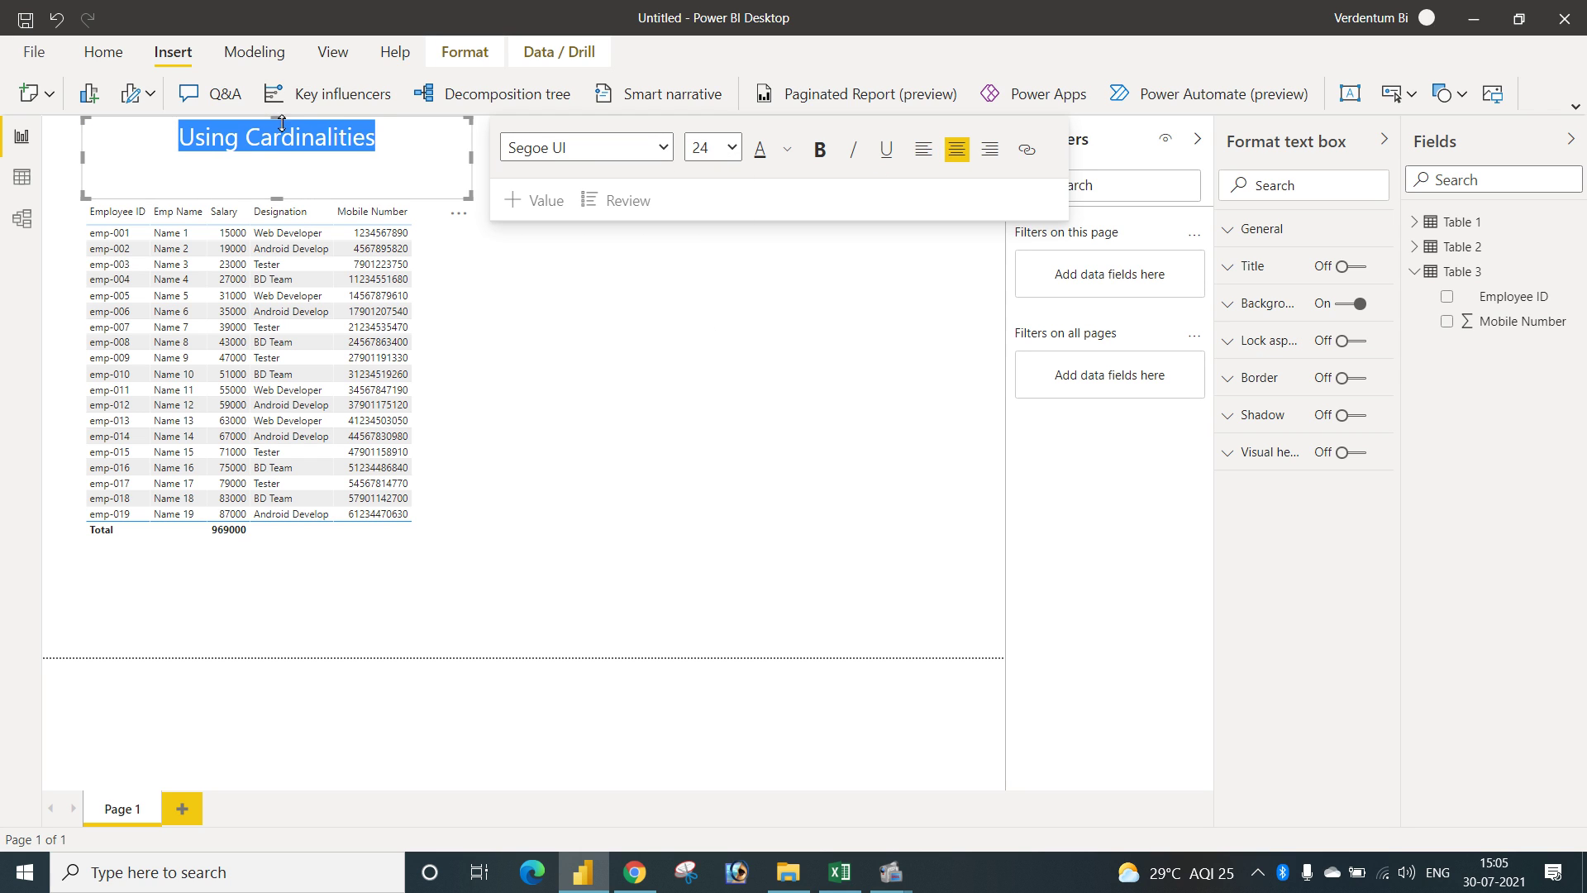
Reduce the heading text box's height and width to fit closely above the table's columns.
{"action": "left_click_drag", "start_coordinate": [282, 123], "coordinate": [282, 157]}
{"action": "left_click_drag", "start_coordinate": [473, 182], "coordinate": [413, 177]}
{"action": "left_click", "coordinate": [560, 323]}
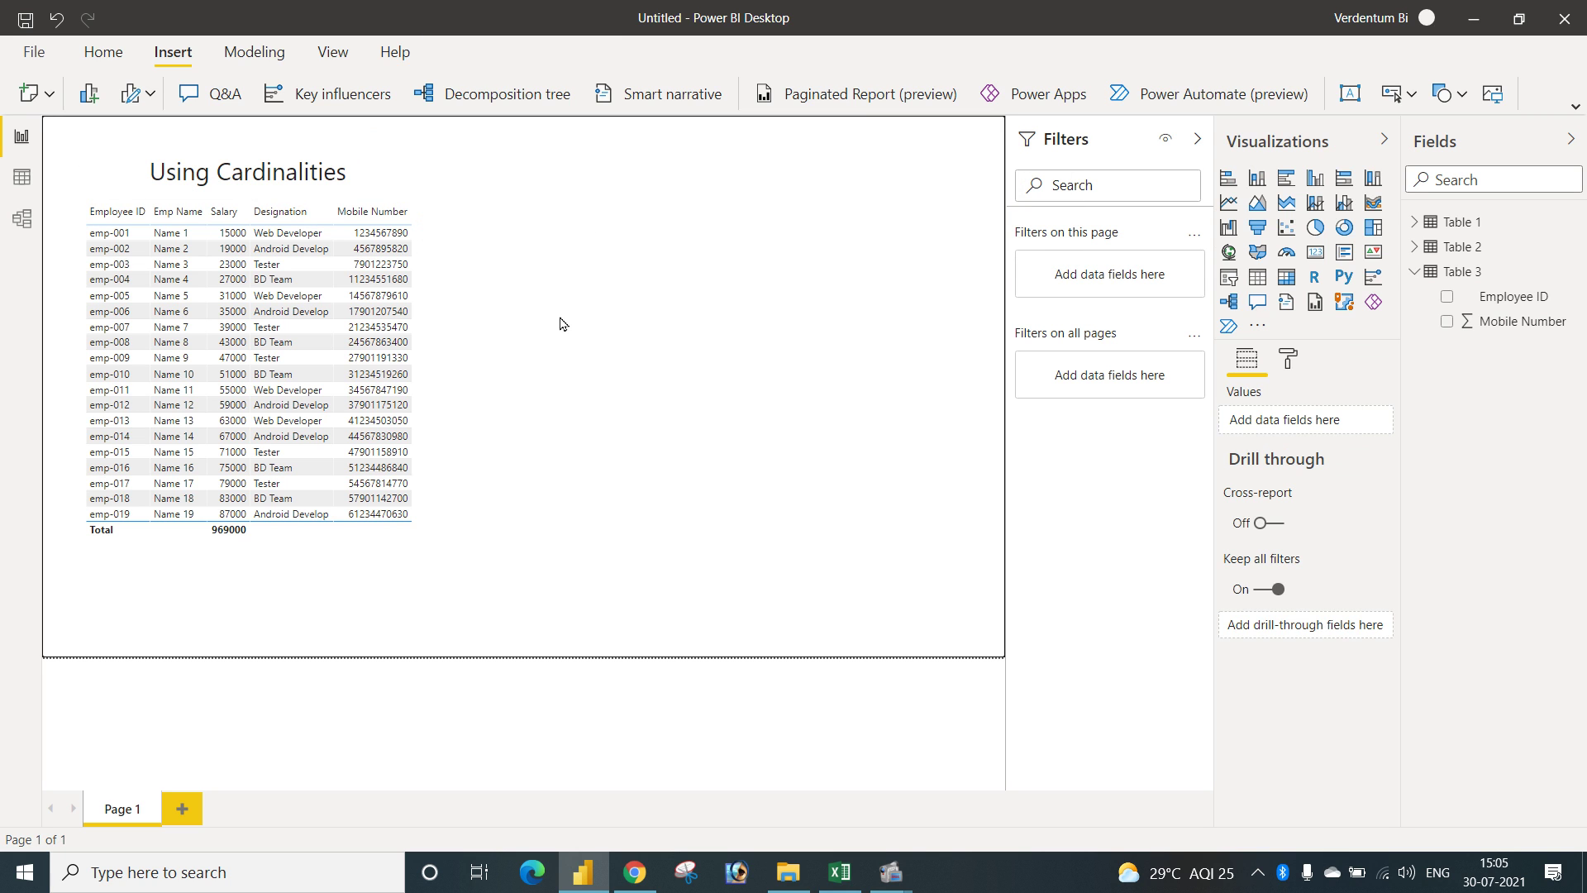
Insert a line shape beside the table visual and shrink its frame to about the table's height.
{"action": "left_click", "coordinate": [1442, 94]}
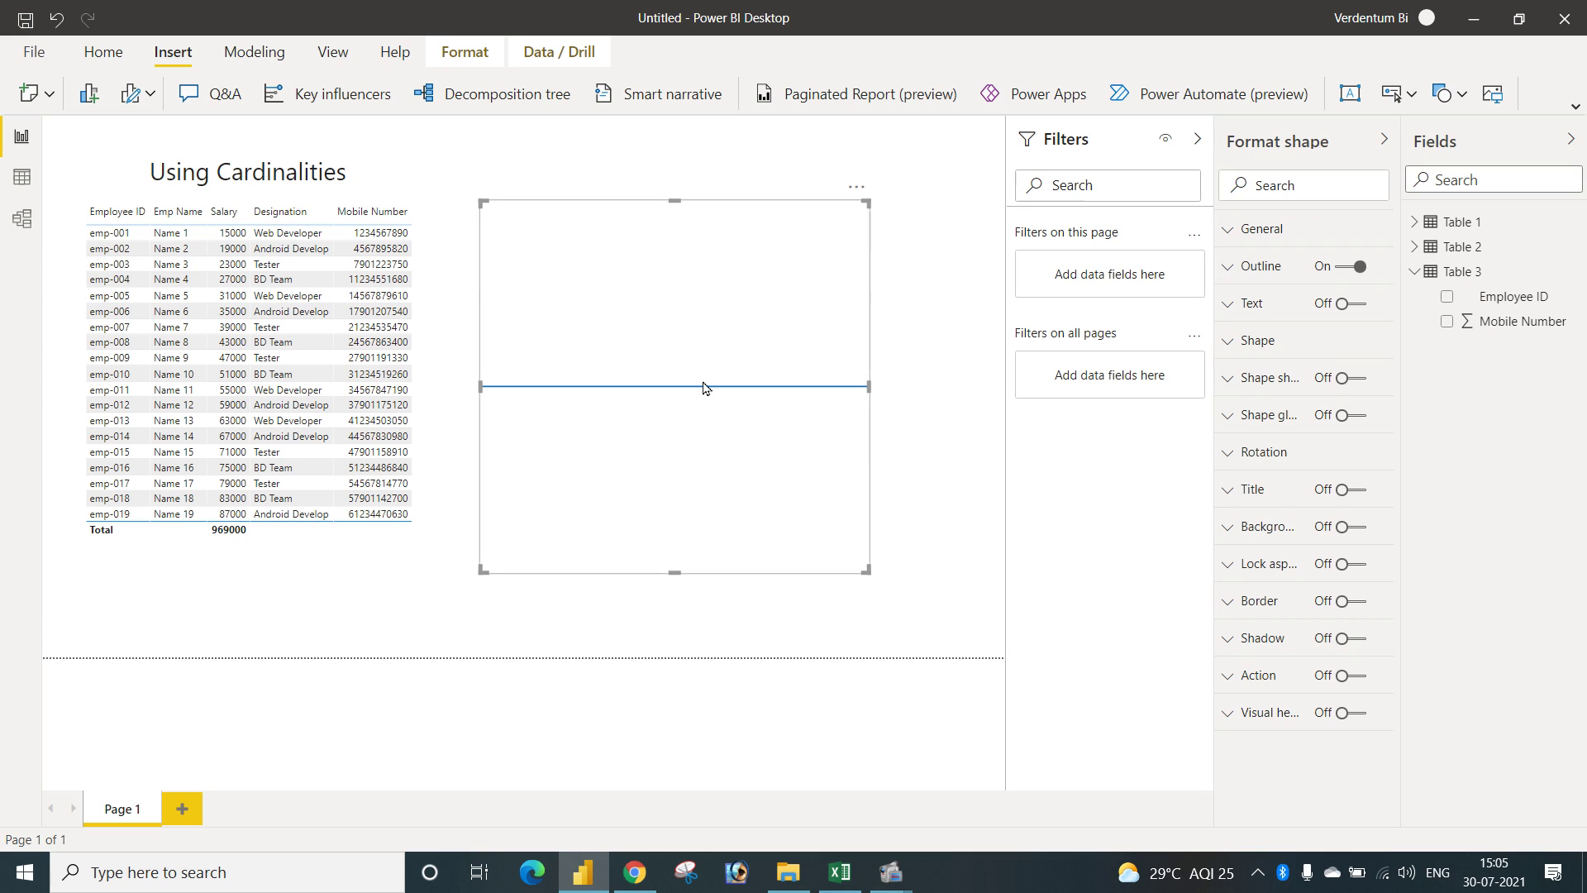
{"action": "left_click_drag", "start_coordinate": [704, 388], "coordinate": [668, 376]}
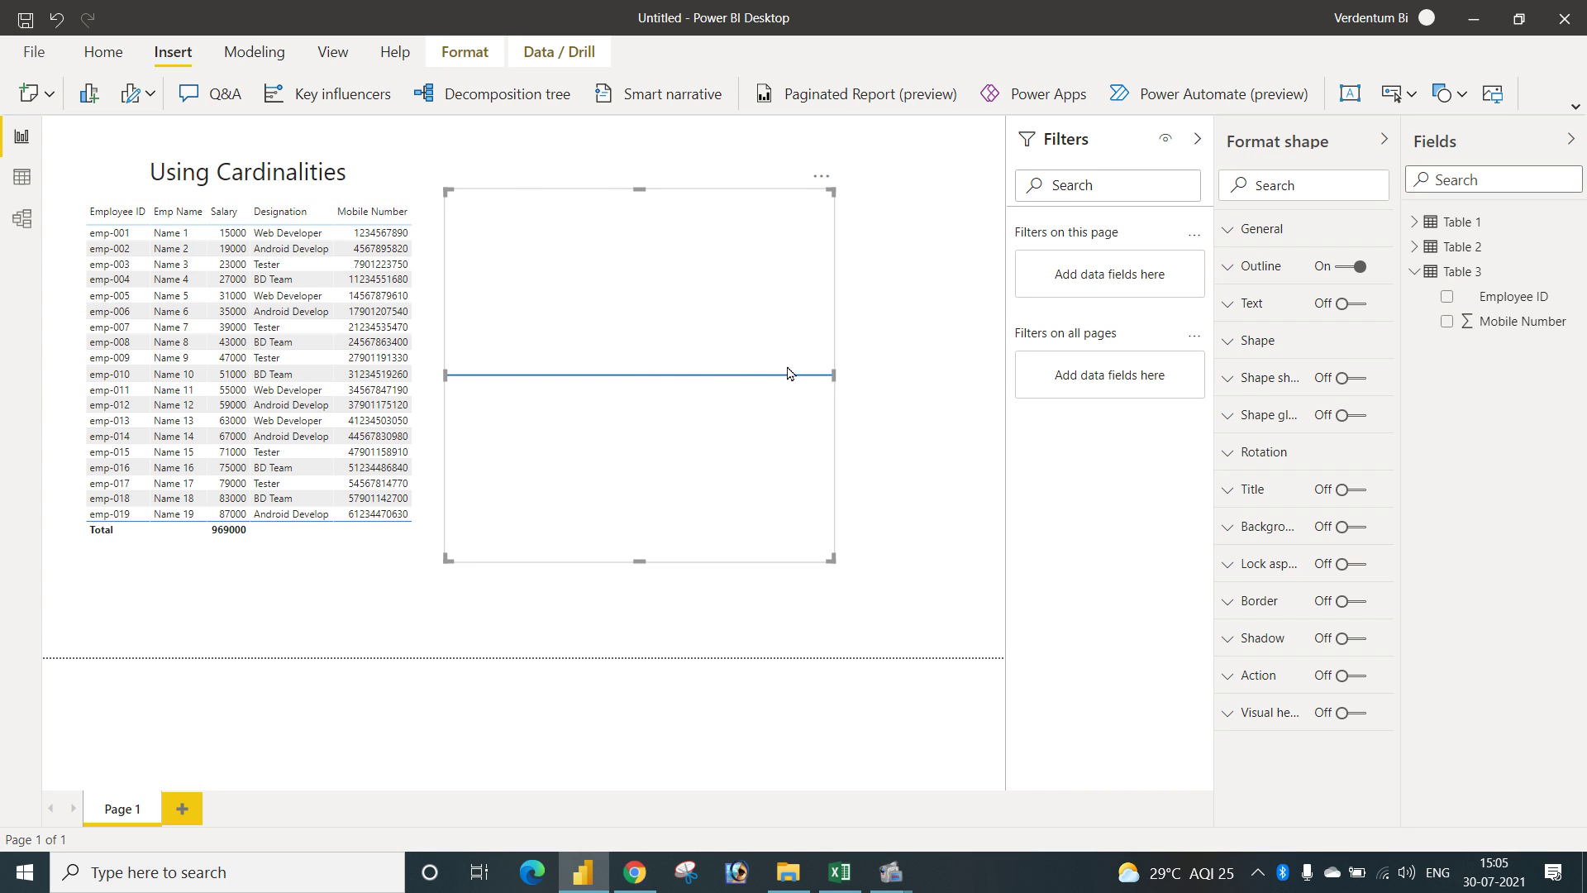
{"action": "left_click_drag", "start_coordinate": [833, 374], "coordinate": [761, 542]}
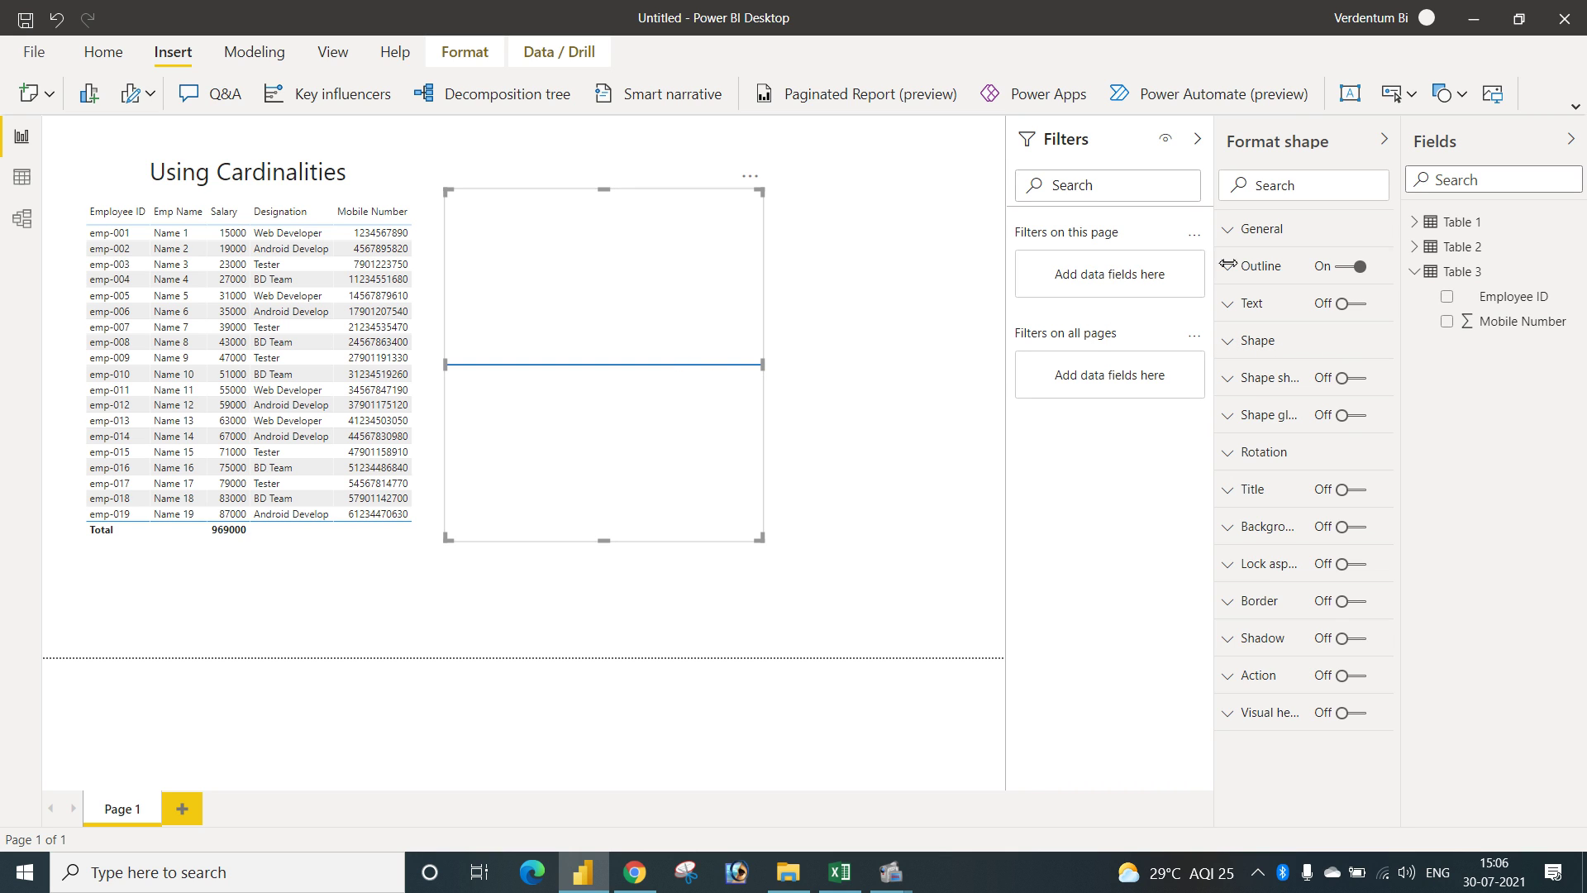
Rotate the line 90° and narrow its frame so it forms a vertical divider beside the table visual.
{"action": "left_click", "coordinate": [1238, 463]}
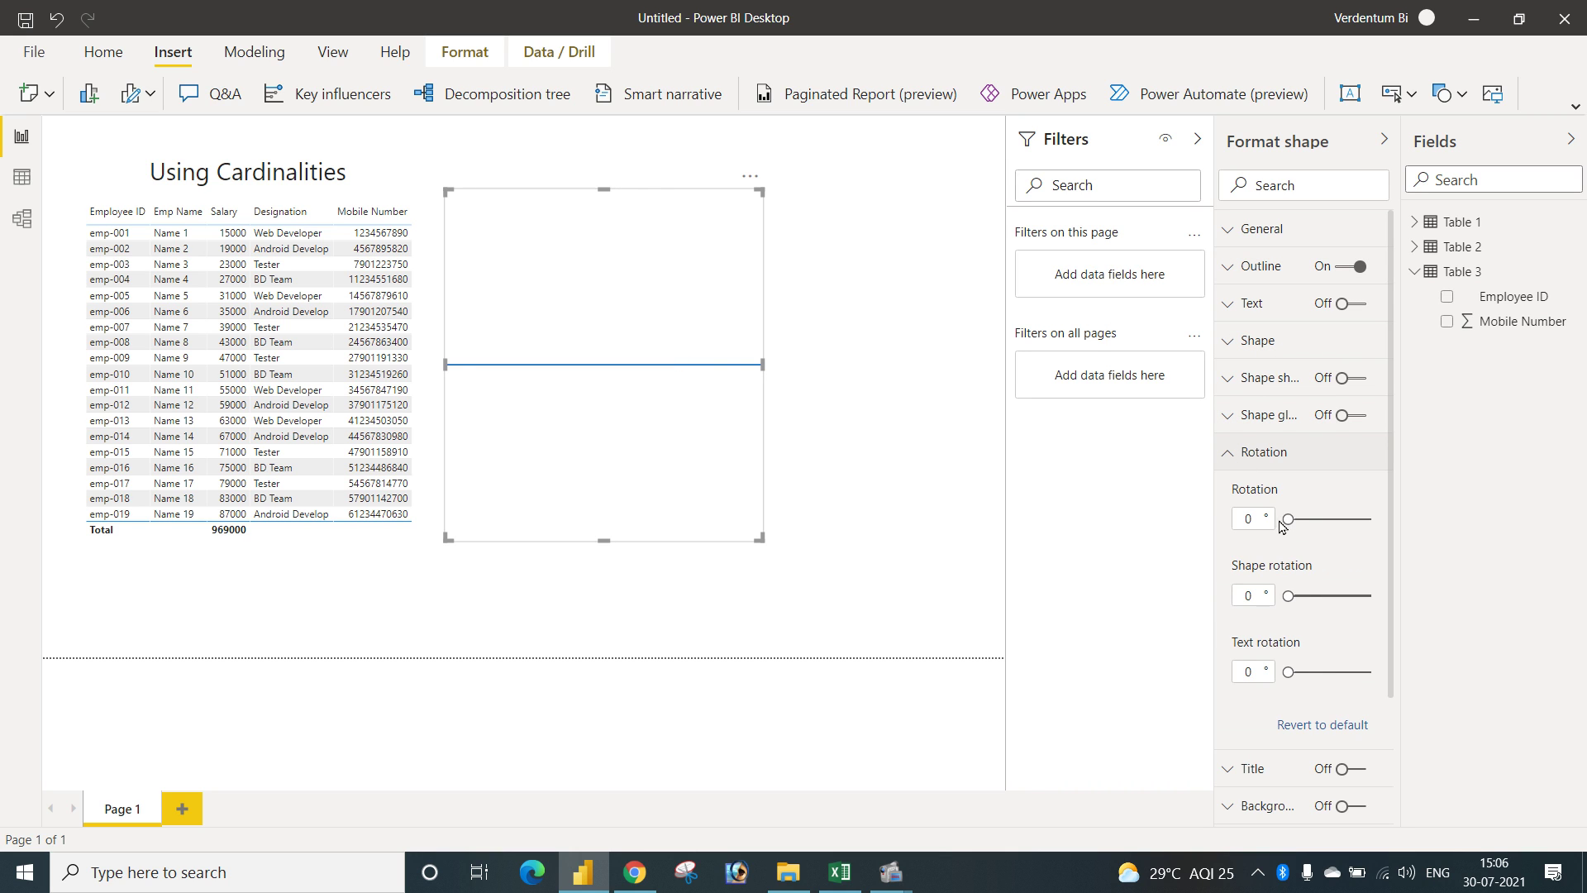
{"action": "left_click_drag", "start_coordinate": [1279, 521], "coordinate": [1325, 519]}
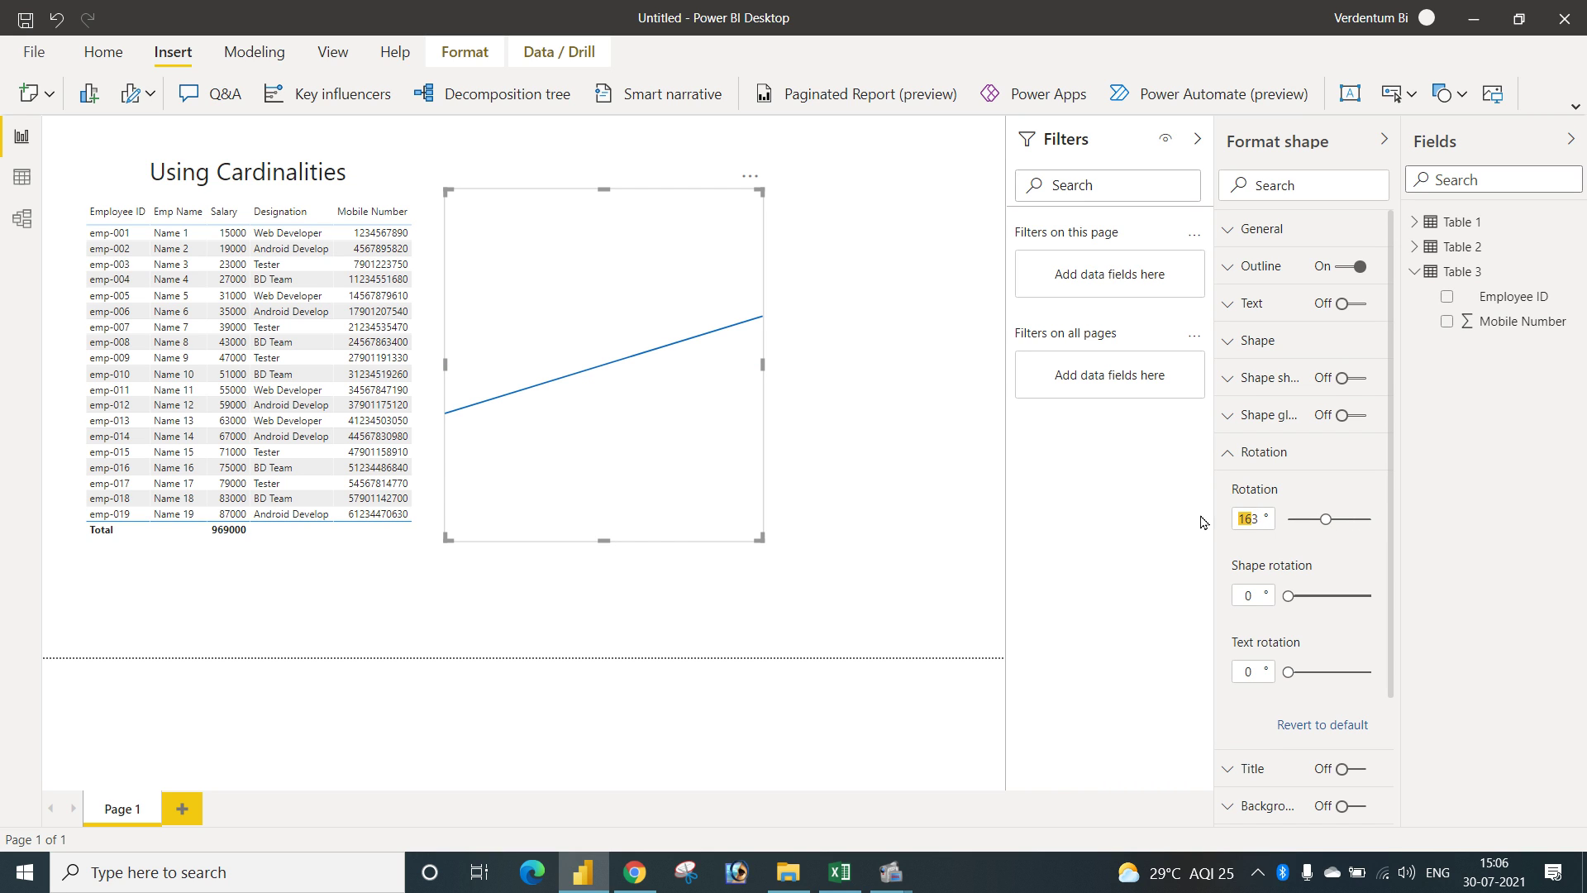
{"action": "key", "text": "Delete"}
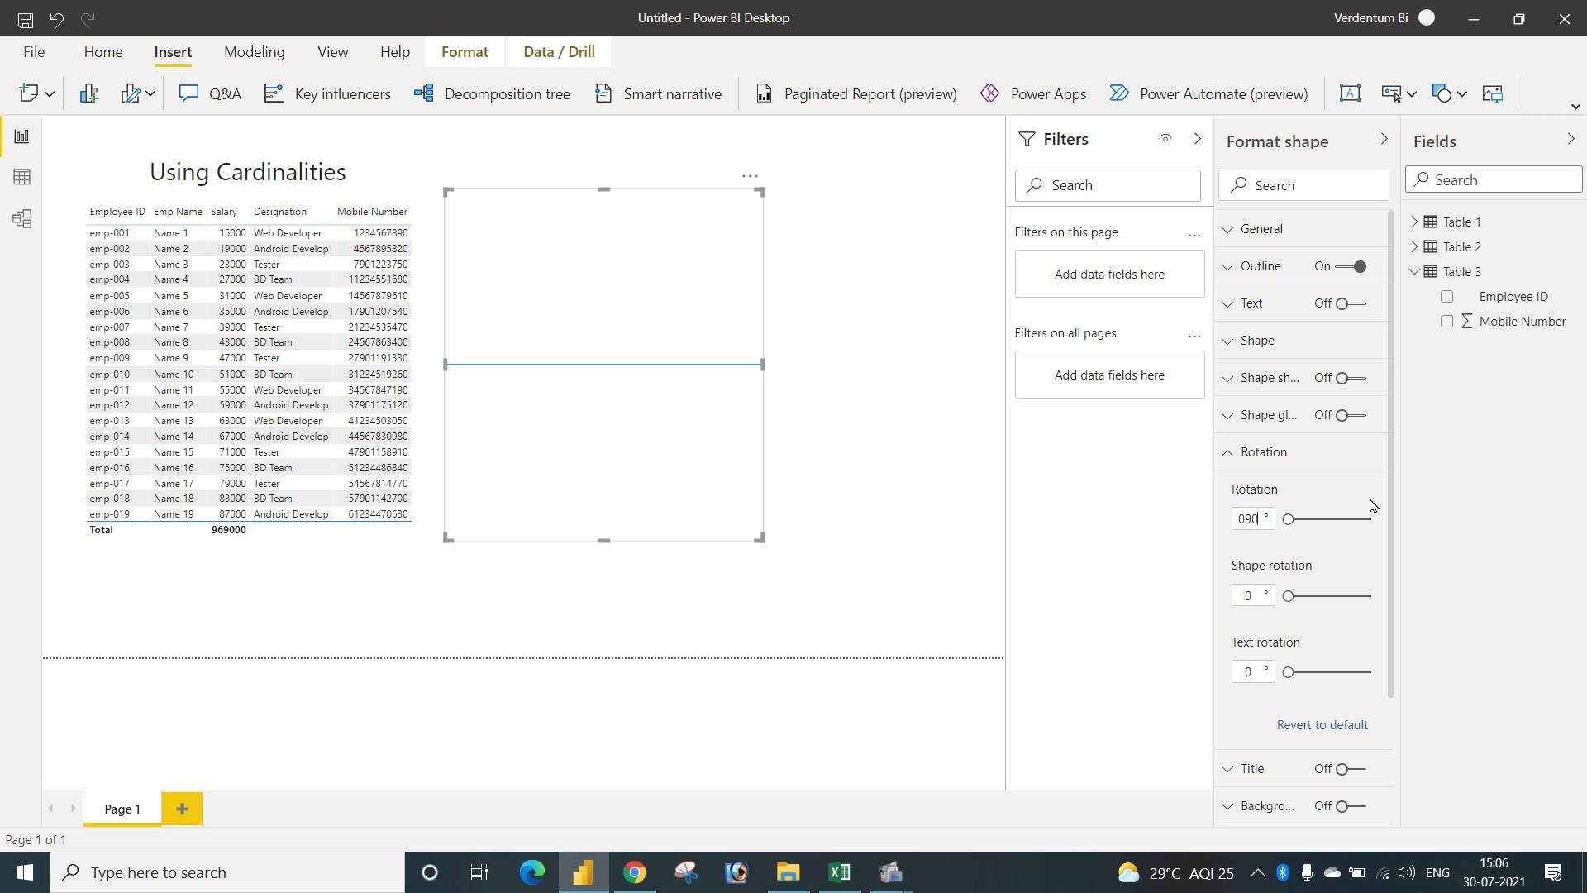
{"action": "key", "text": "Return"}
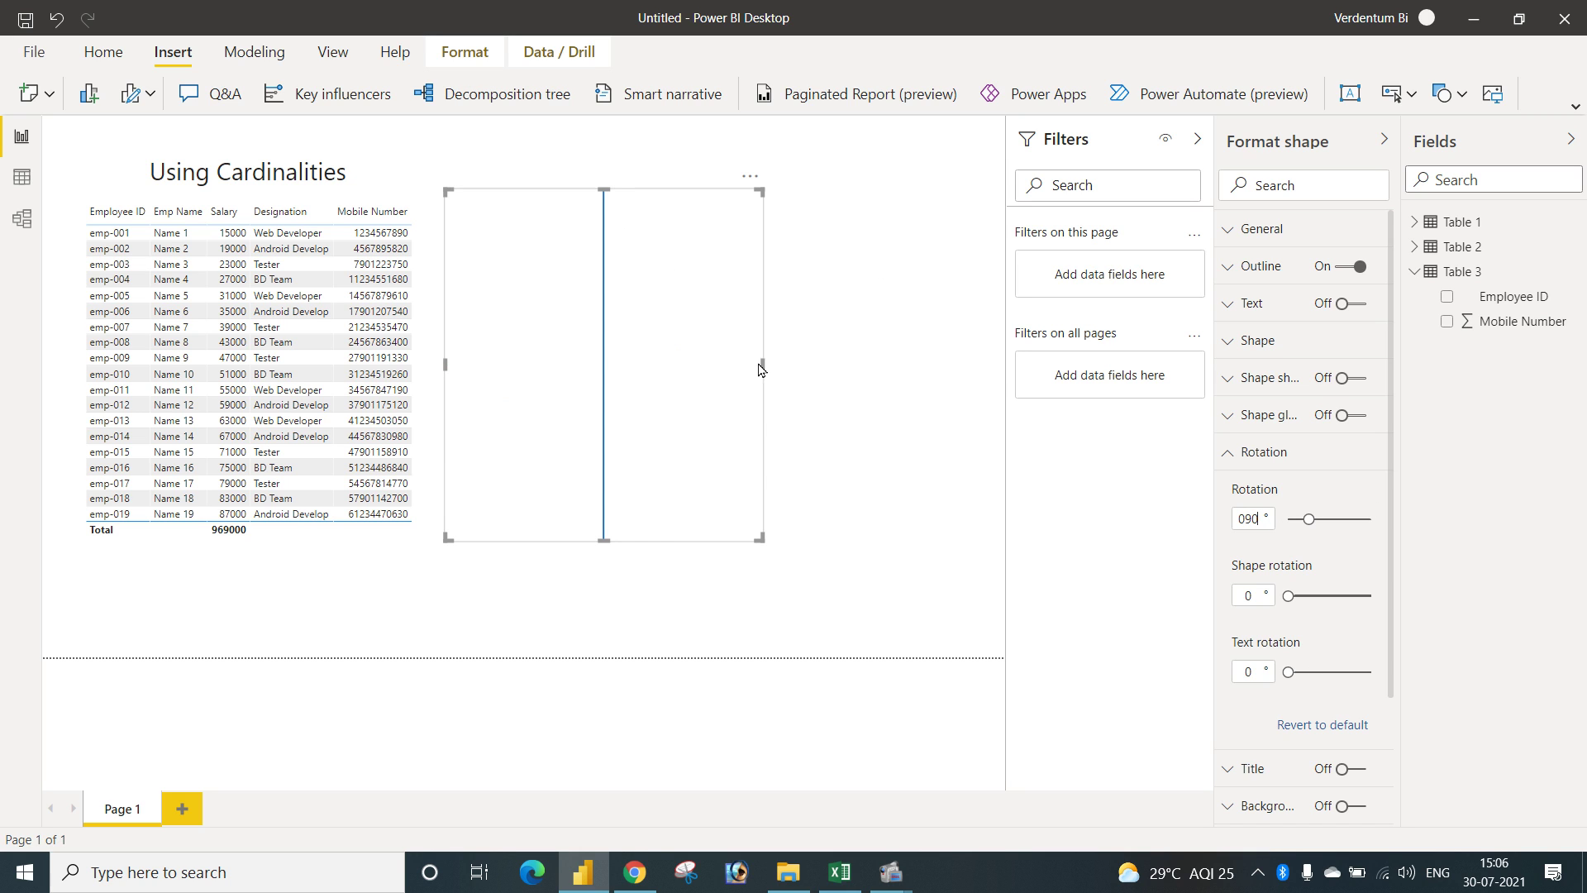
{"action": "left_click_drag", "start_coordinate": [762, 363], "coordinate": [508, 363]}
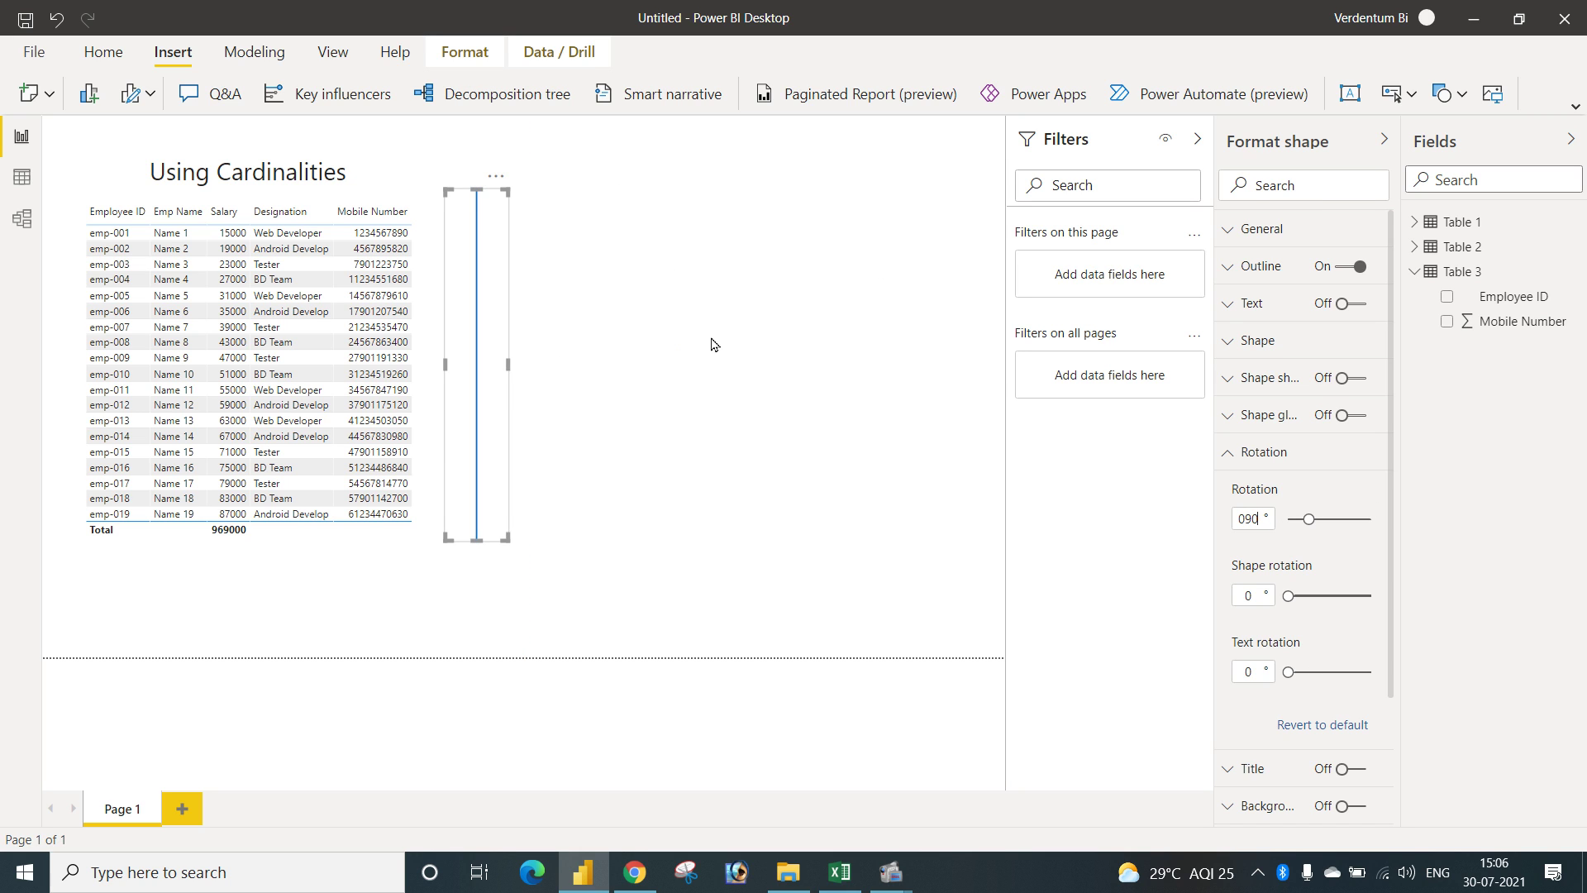
{"action": "left_click", "coordinate": [717, 348]}
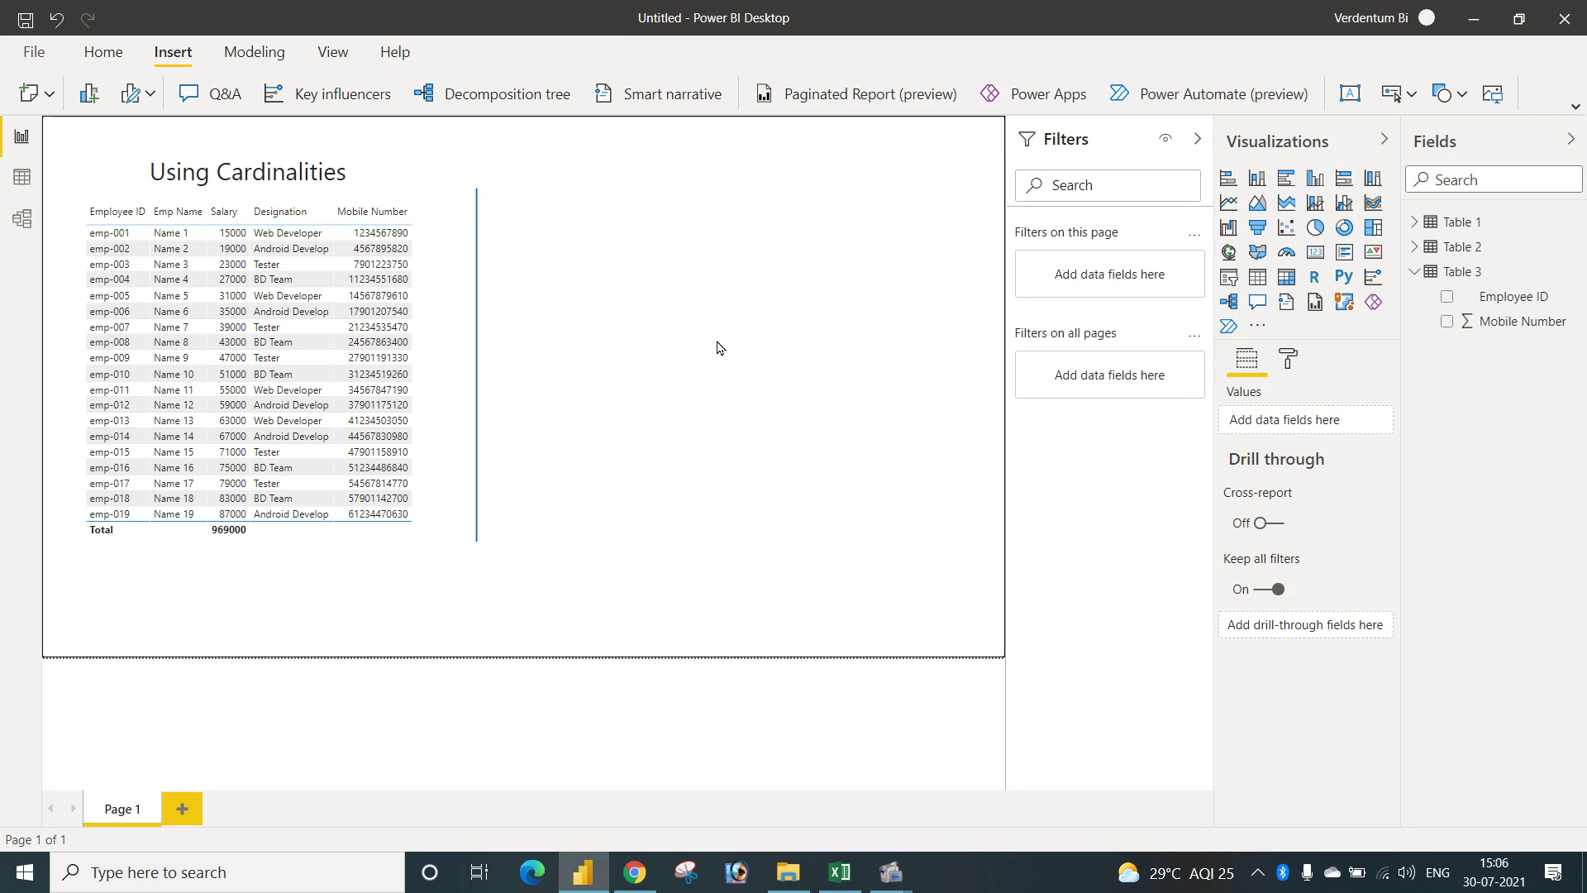
Duplicate the "Using Cardinalities" heading and place the copy on the other side of the divider, level with the original.
{"action": "left_click", "coordinate": [281, 156]}
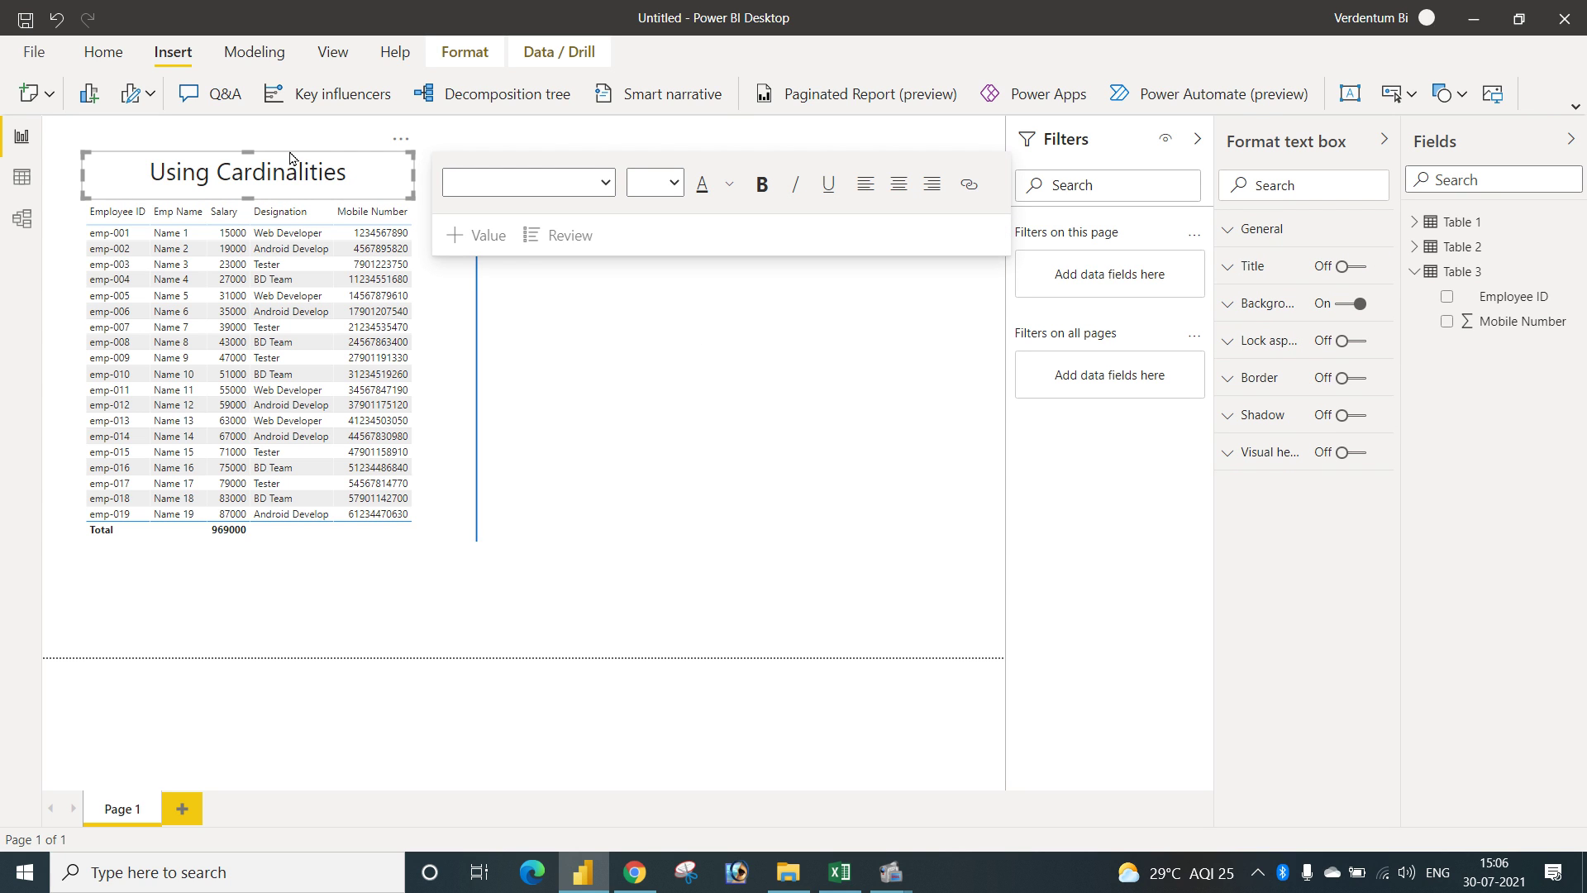
{"action": "key", "text": "ctrl+v"}
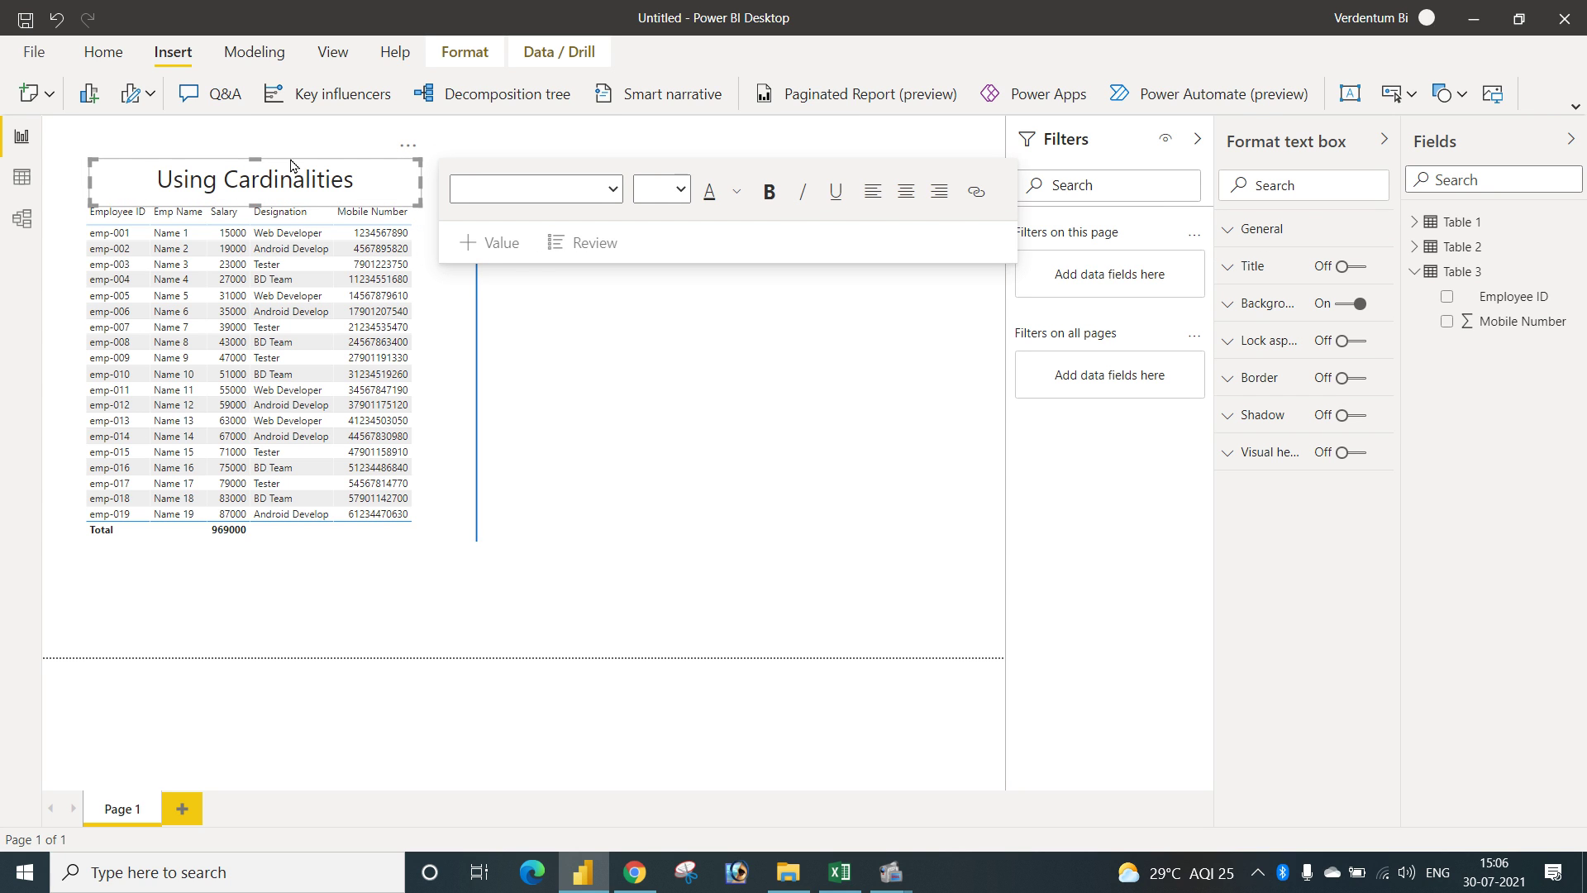
{"action": "left_click_drag", "start_coordinate": [291, 155], "coordinate": [769, 157]}
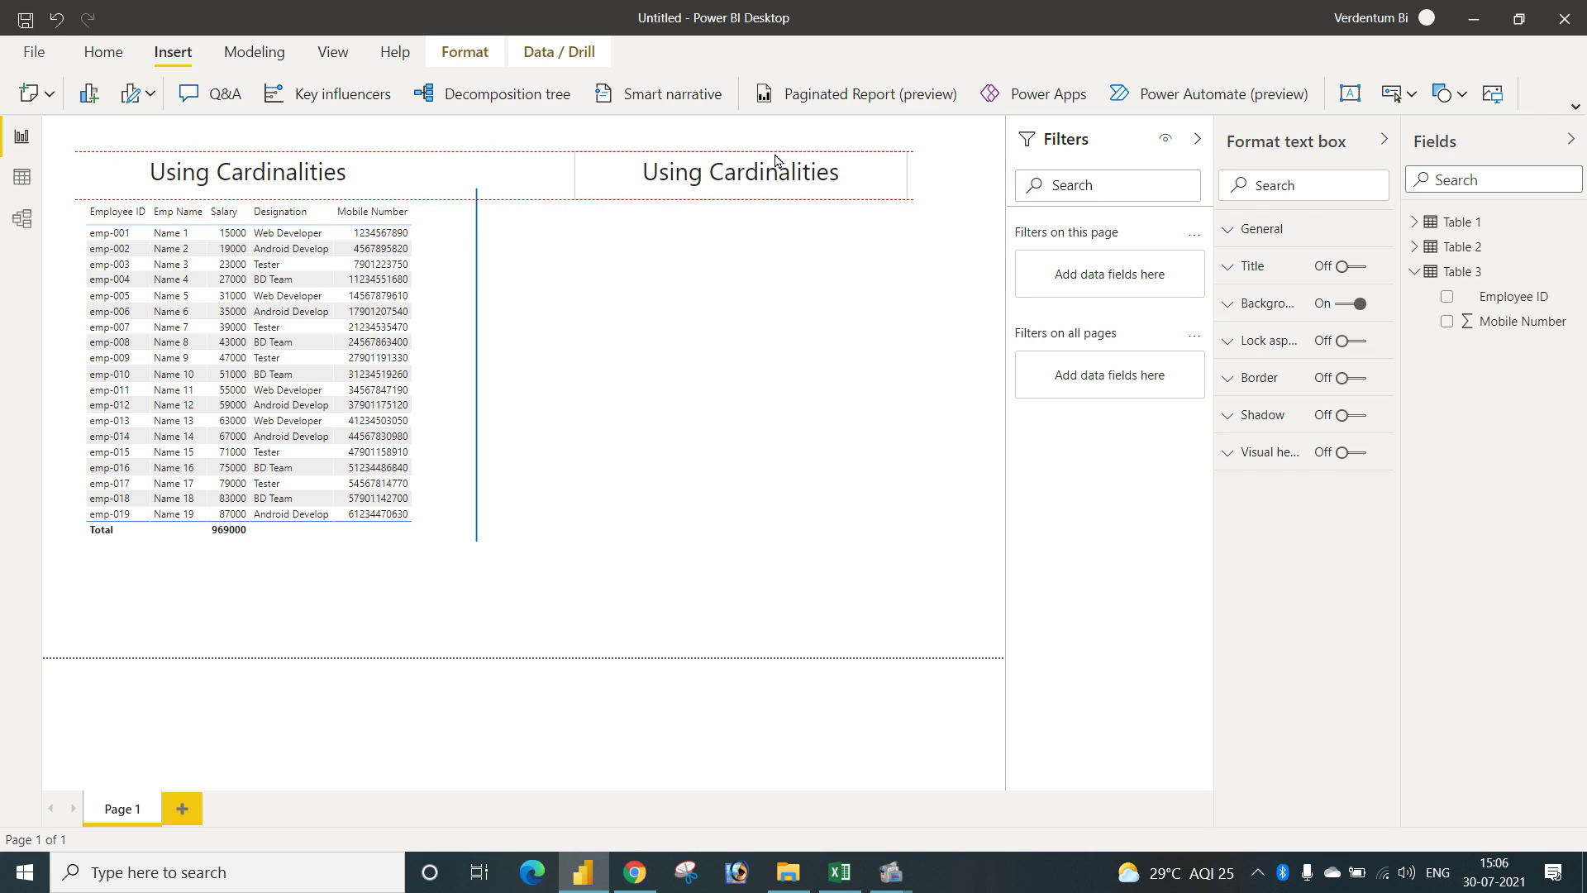
{"action": "left_click", "coordinate": [750, 233]}
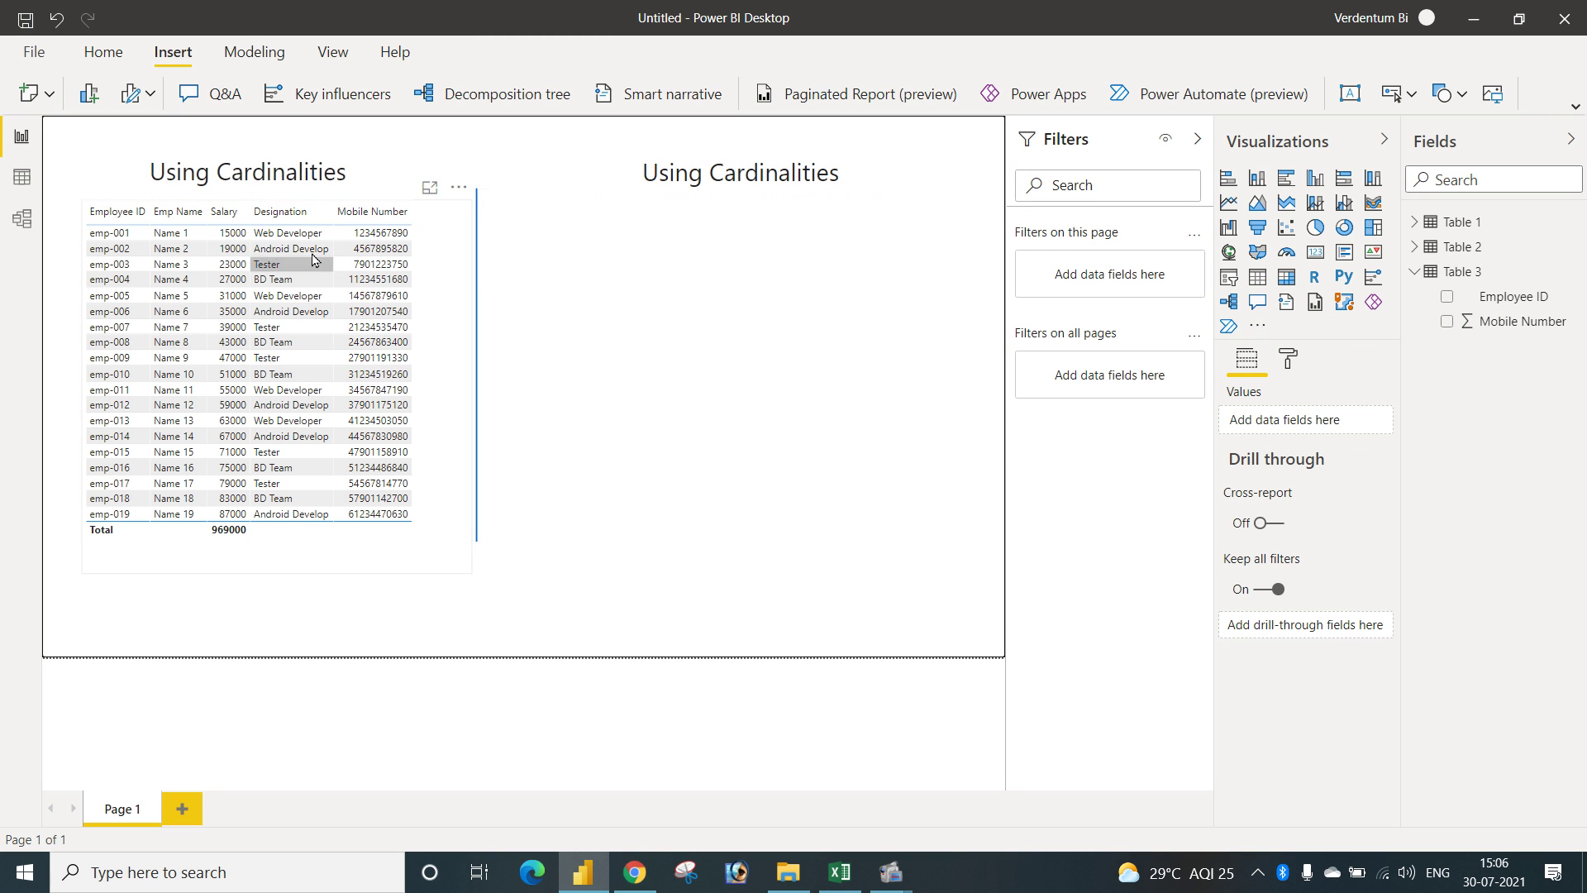
Open the data for transformation in Power Query Editor and review the Table 1, Table 2 and Table 3 queries.
{"action": "left_click", "coordinate": [117, 56]}
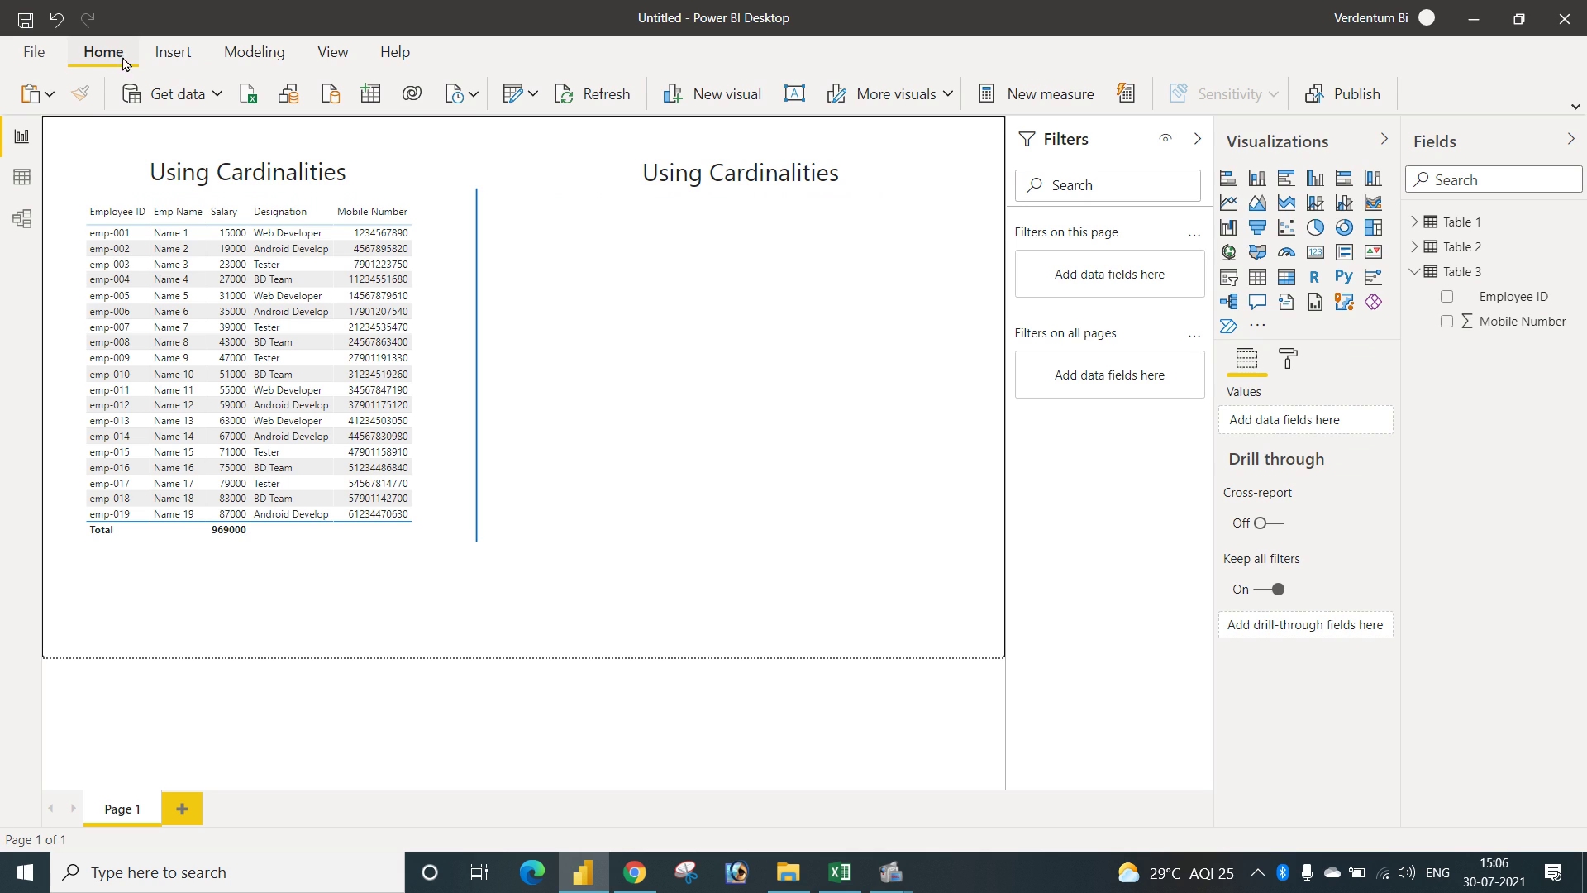
{"action": "left_click", "coordinate": [533, 93]}
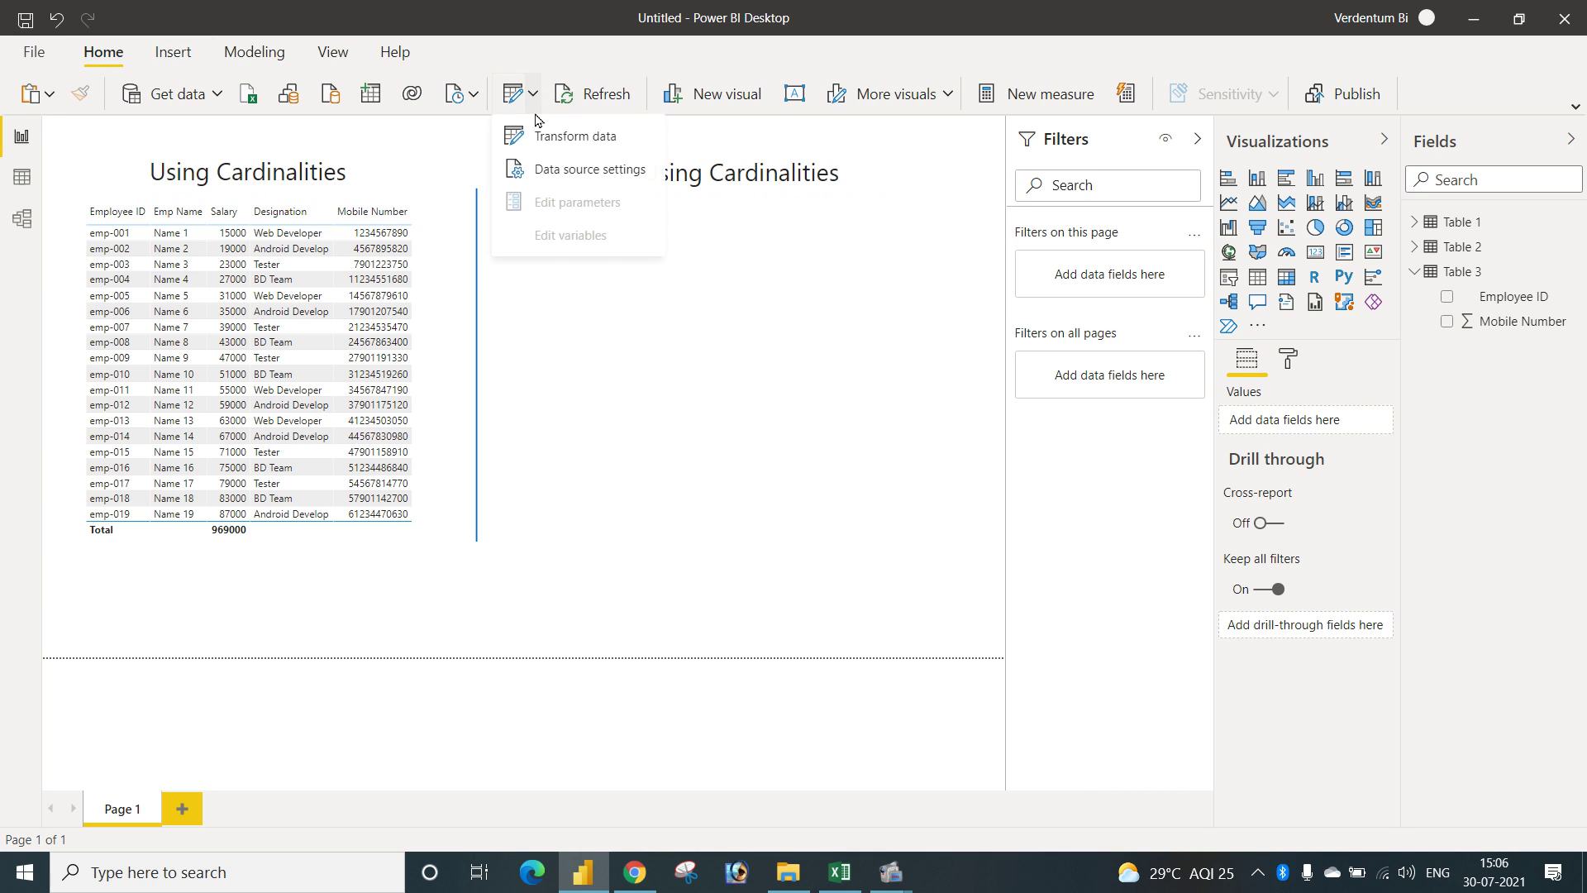
{"action": "left_click", "coordinate": [593, 145]}
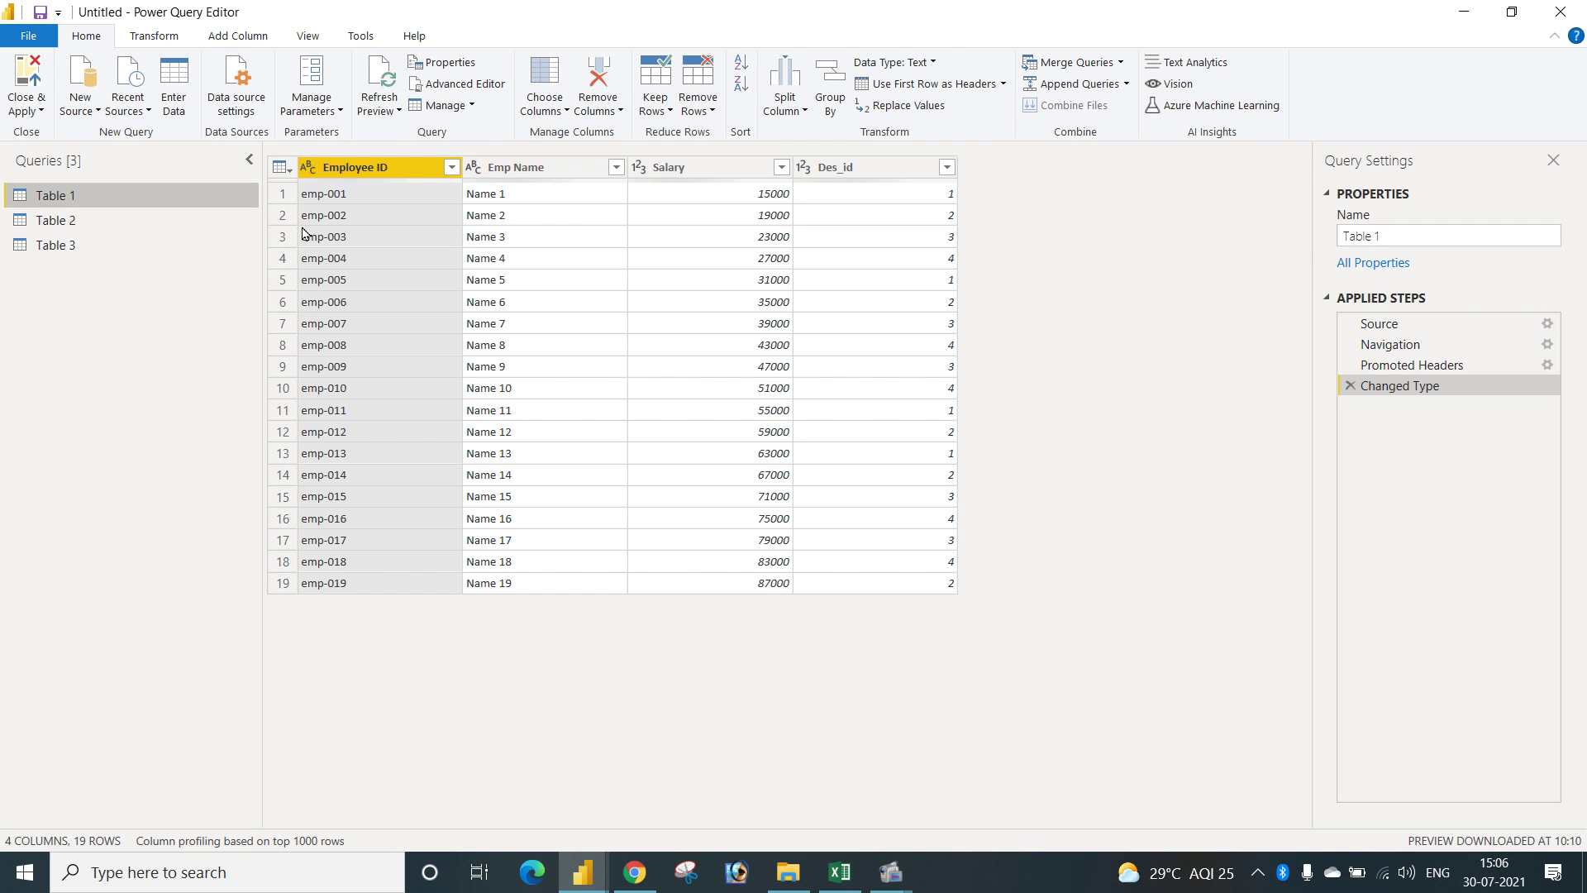
{"action": "left_click", "coordinate": [106, 221]}
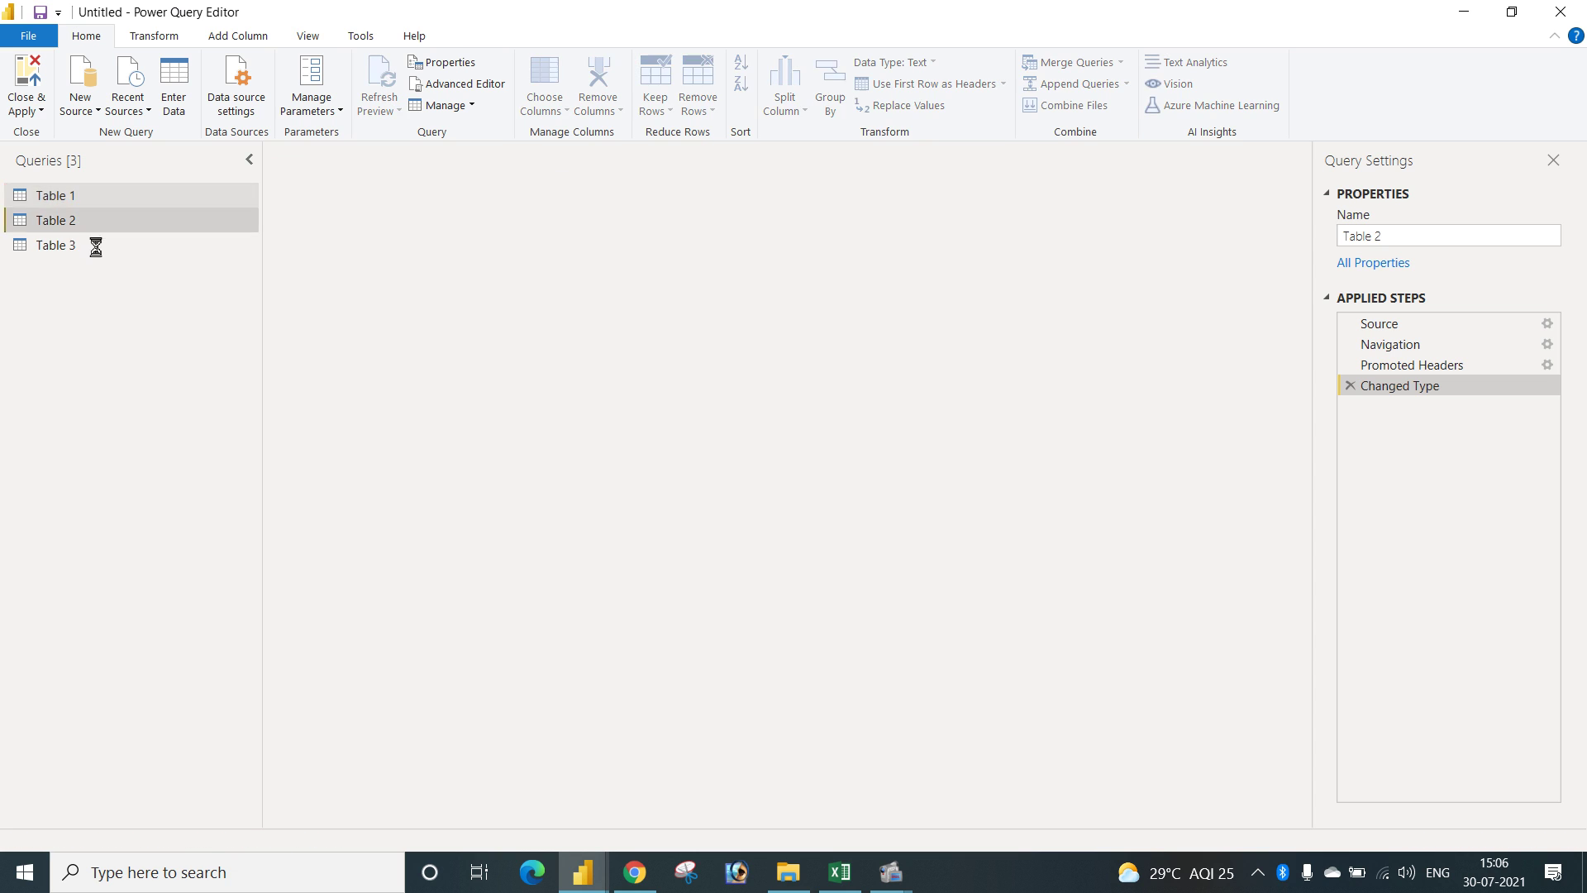
{"action": "left_click", "coordinate": [96, 244]}
{"action": "left_click", "coordinate": [113, 201]}
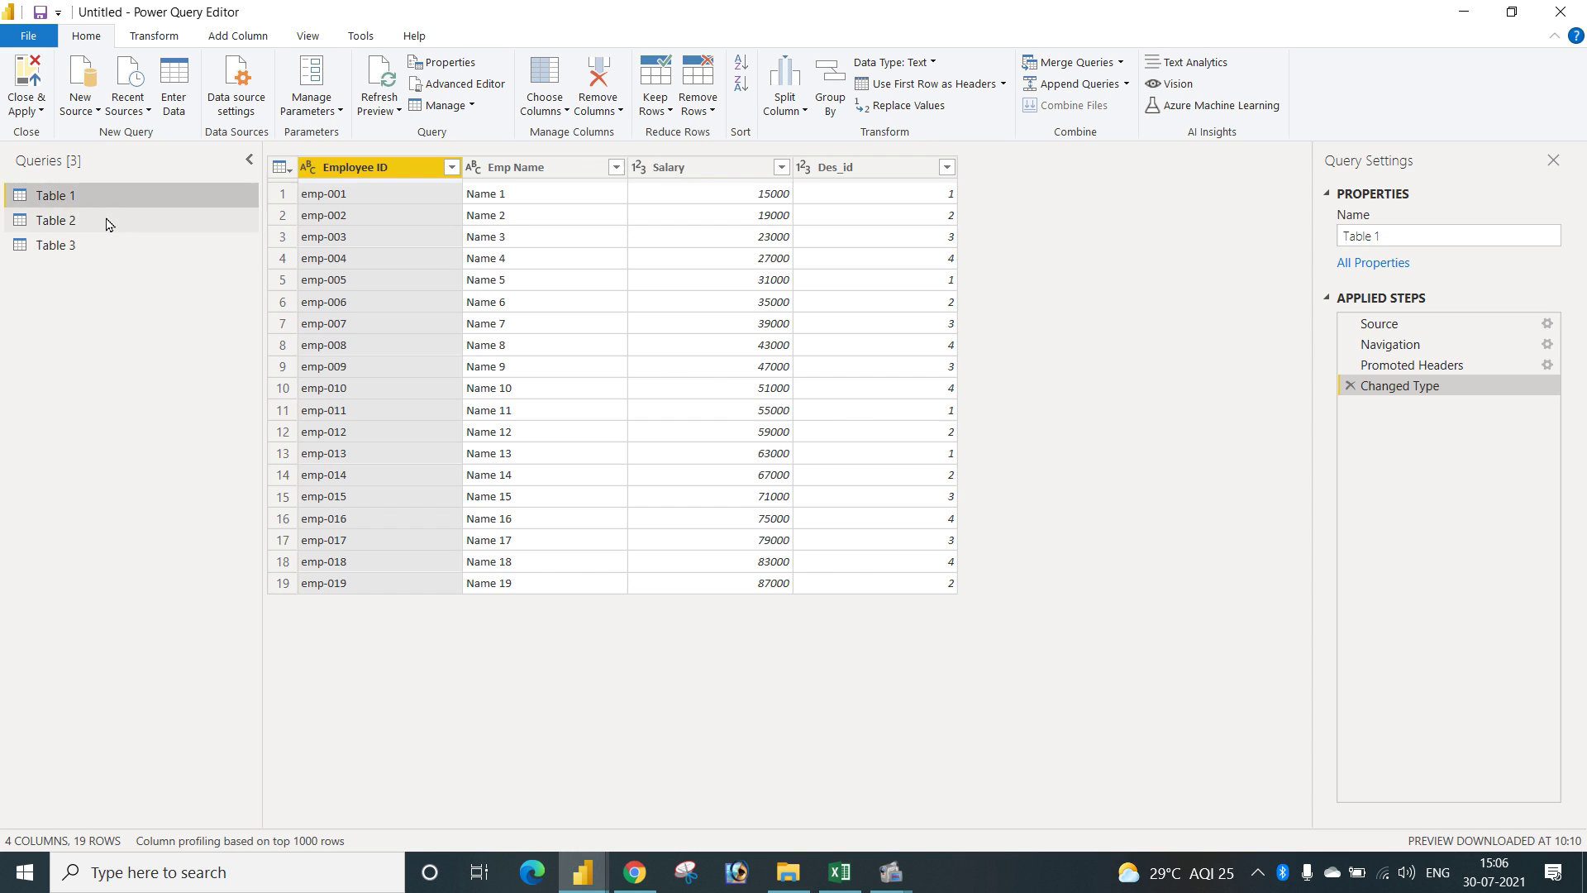
{"action": "left_click", "coordinate": [105, 221]}
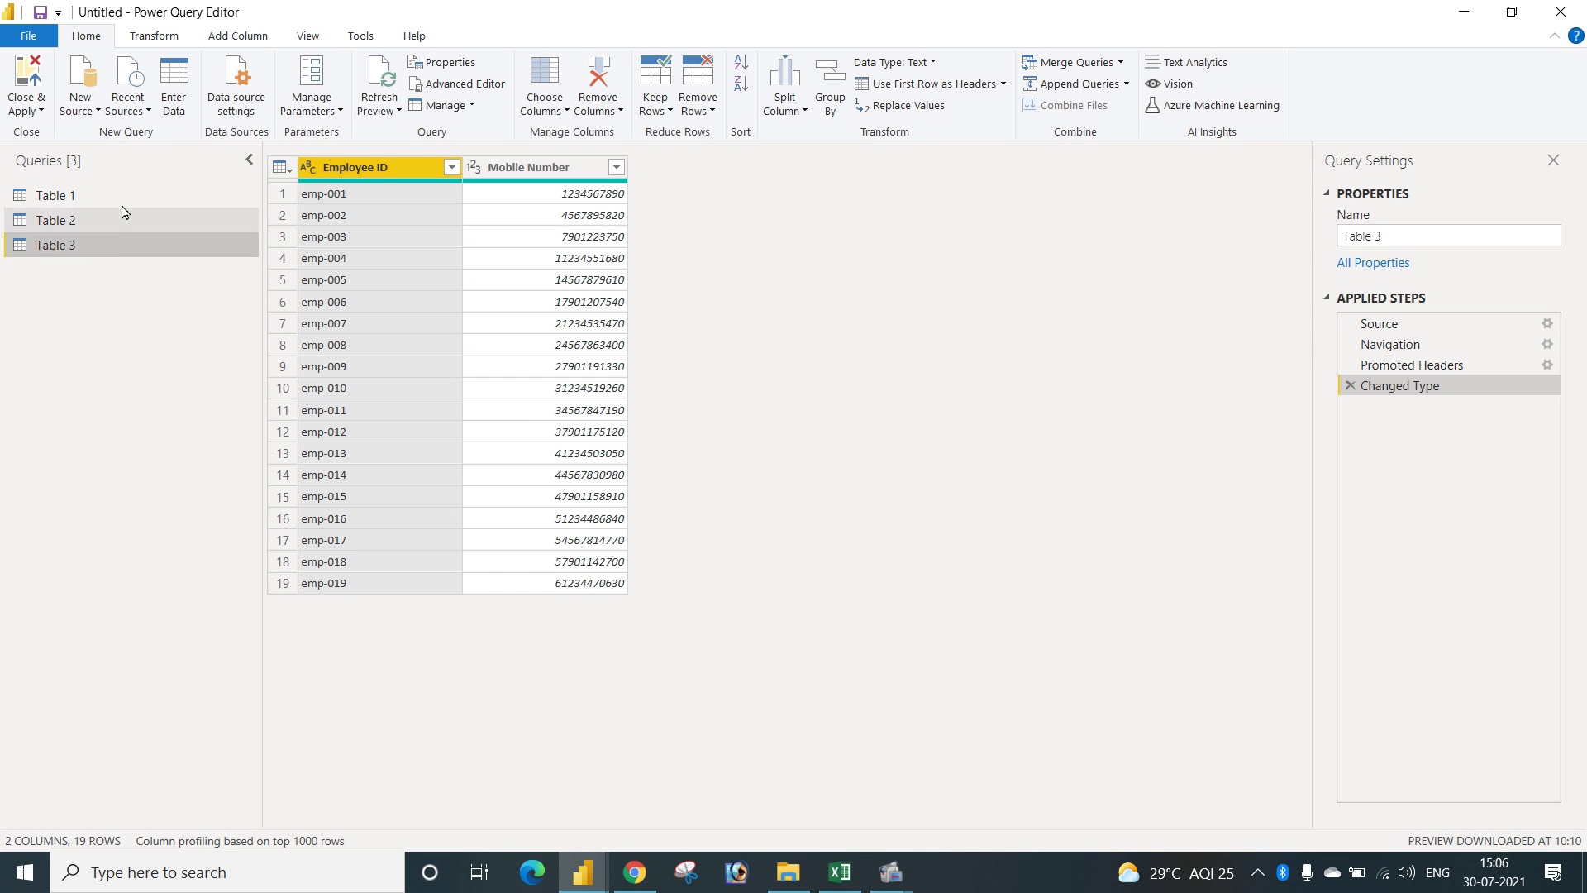
Duplicate the Table 1 query and rename the copy Maintable.
{"action": "left_click", "coordinate": [126, 205]}
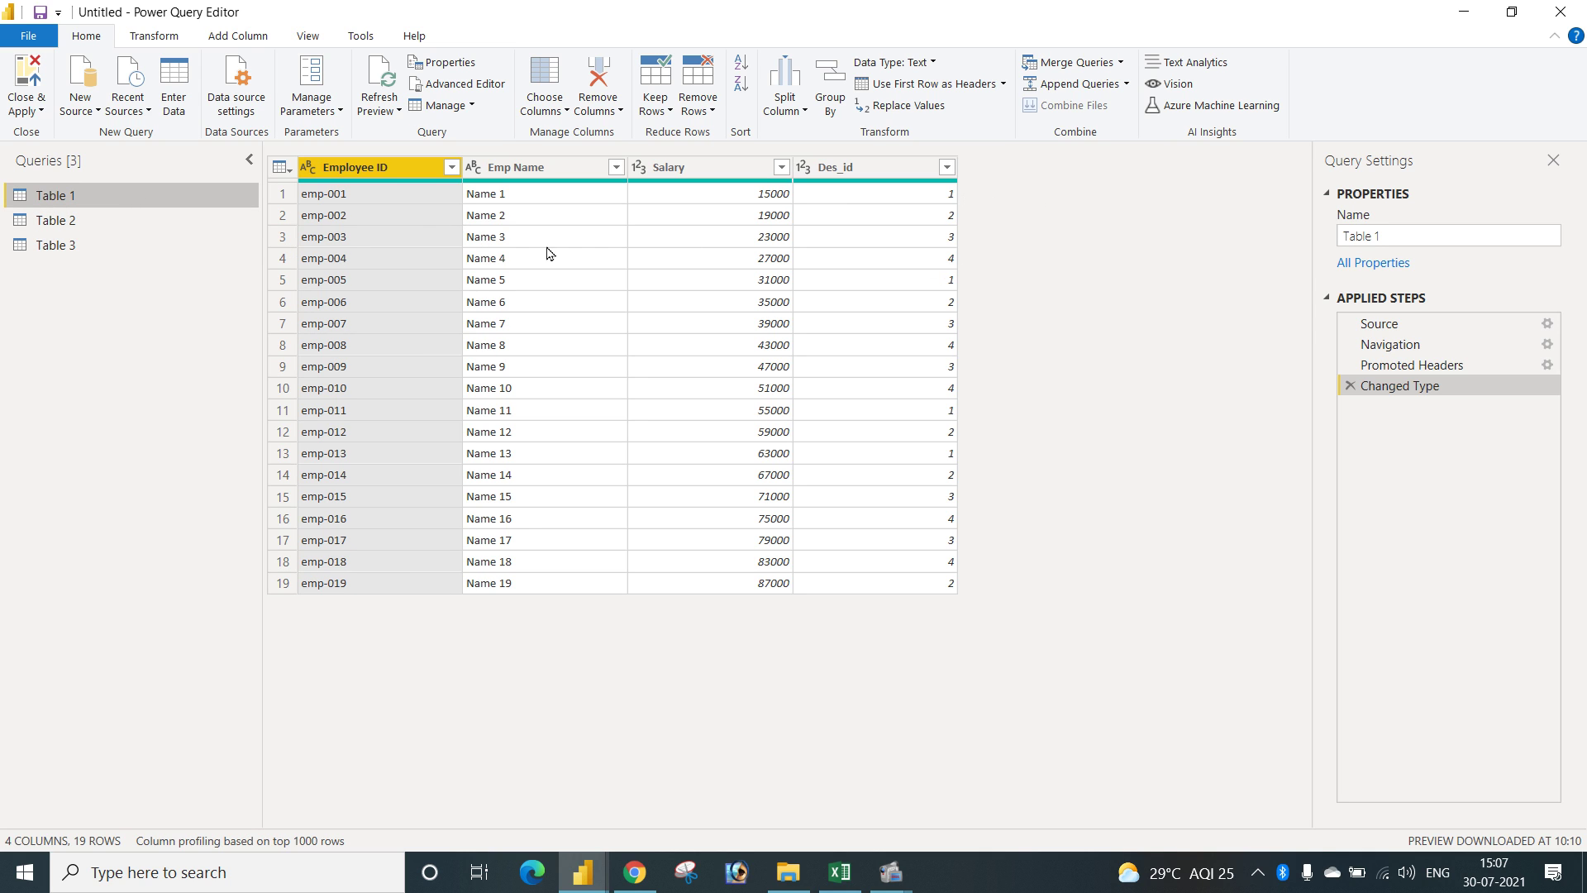
{"action": "right_click", "coordinate": [55, 195]}
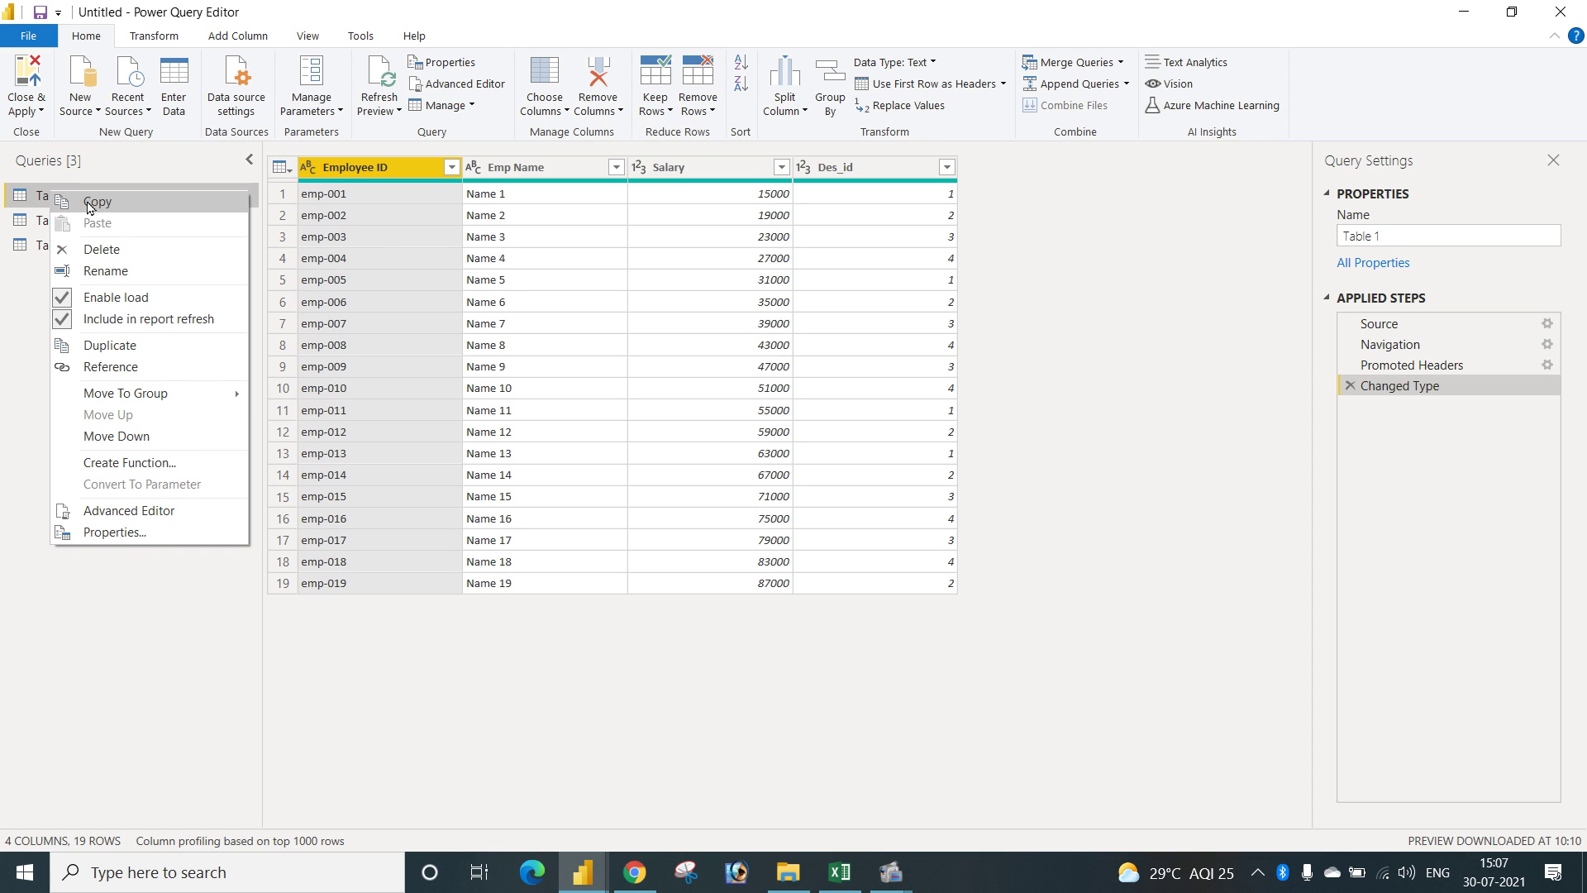
{"action": "left_click", "coordinate": [105, 357]}
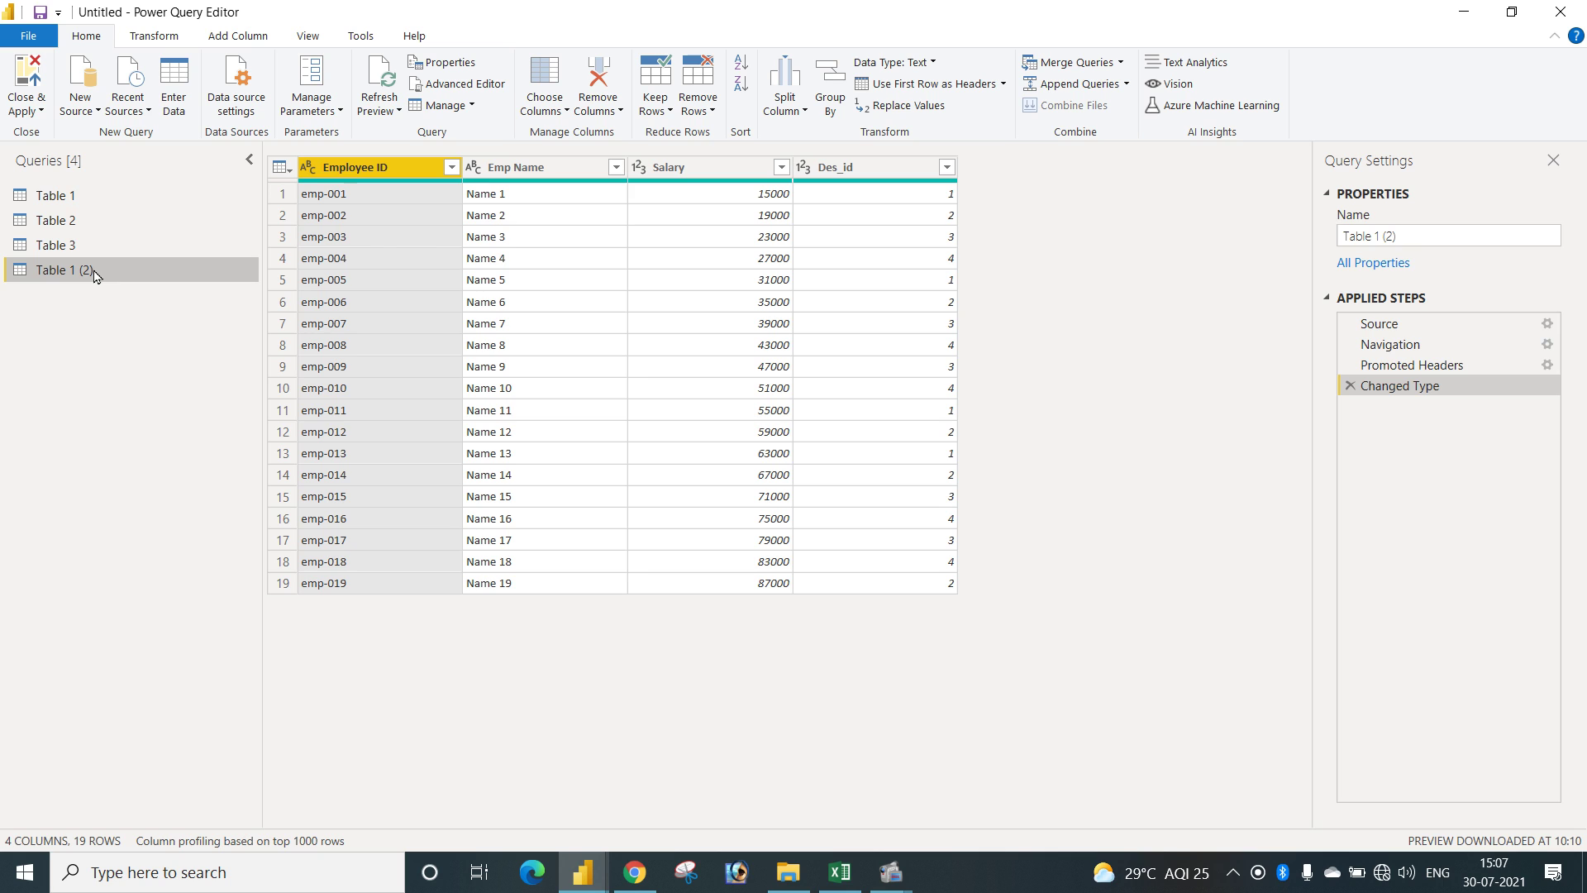
{"action": "mouse_move", "coordinate": [883, 185]}
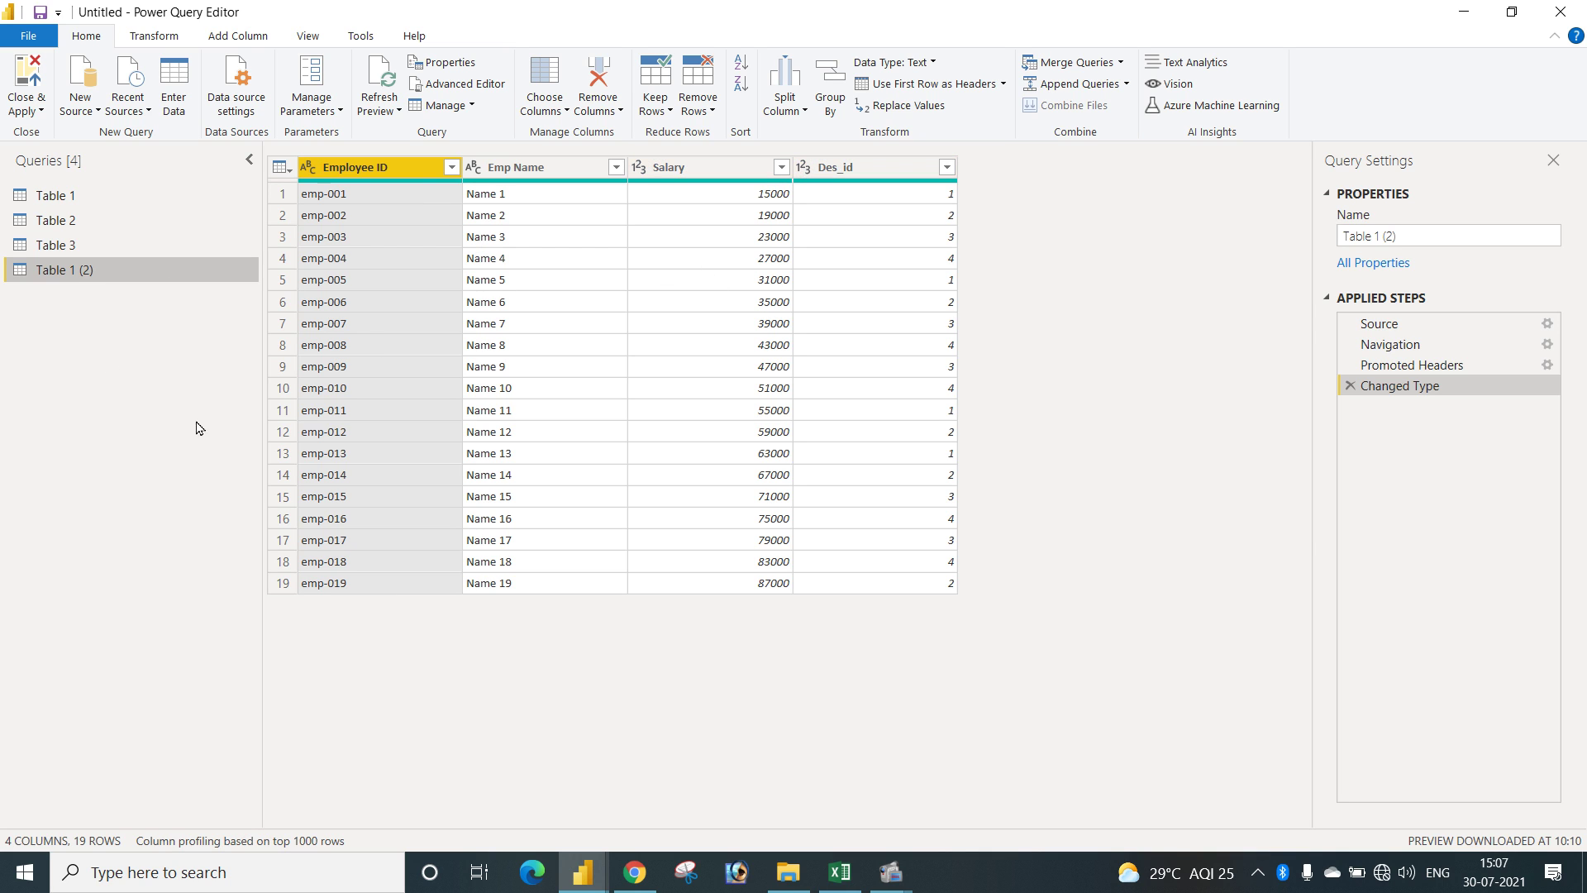
{"action": "double_click", "coordinate": [68, 273]}
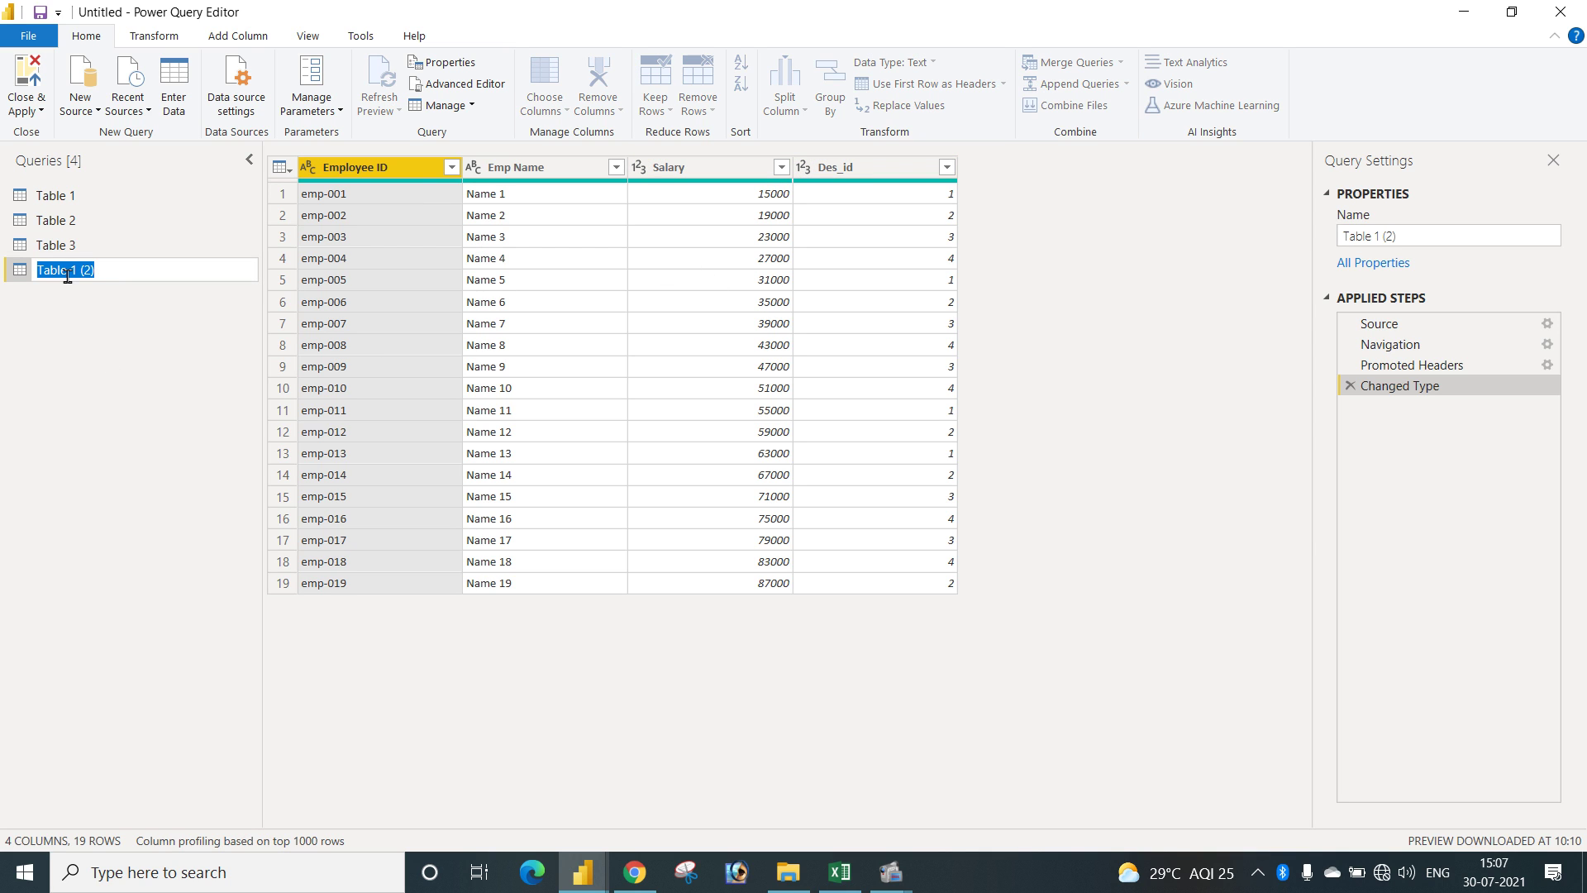
{"action": "type", "text": "Maintable"}
{"action": "key", "text": "Return"}
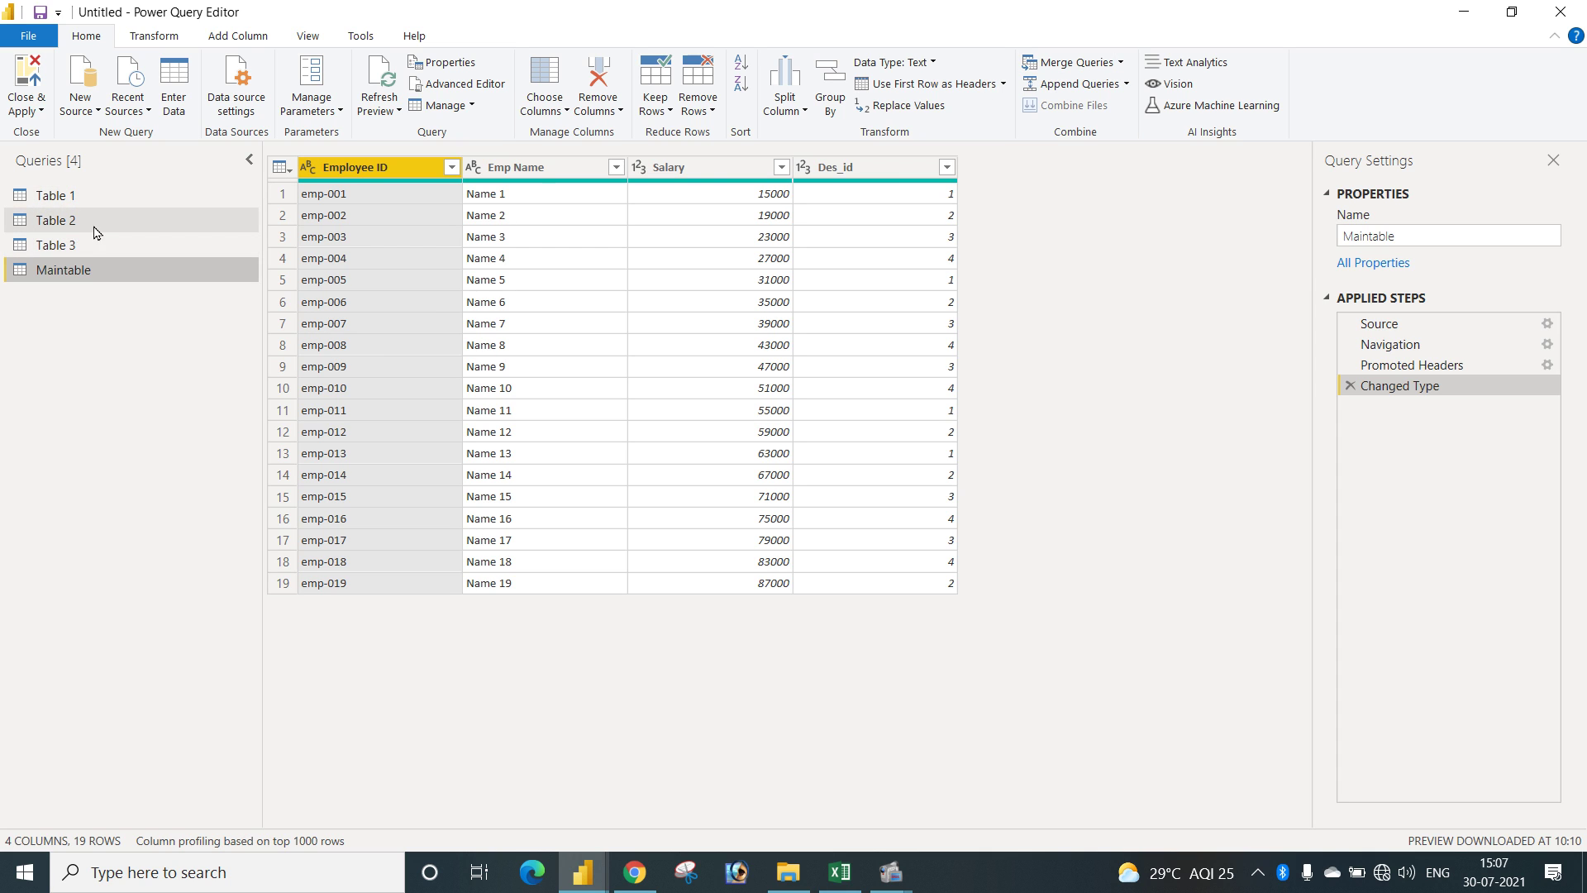
Merge Table 2 into the Maintable query, matching on Des_id in both tables with a Left Outer join.
{"action": "left_click", "coordinate": [1070, 69]}
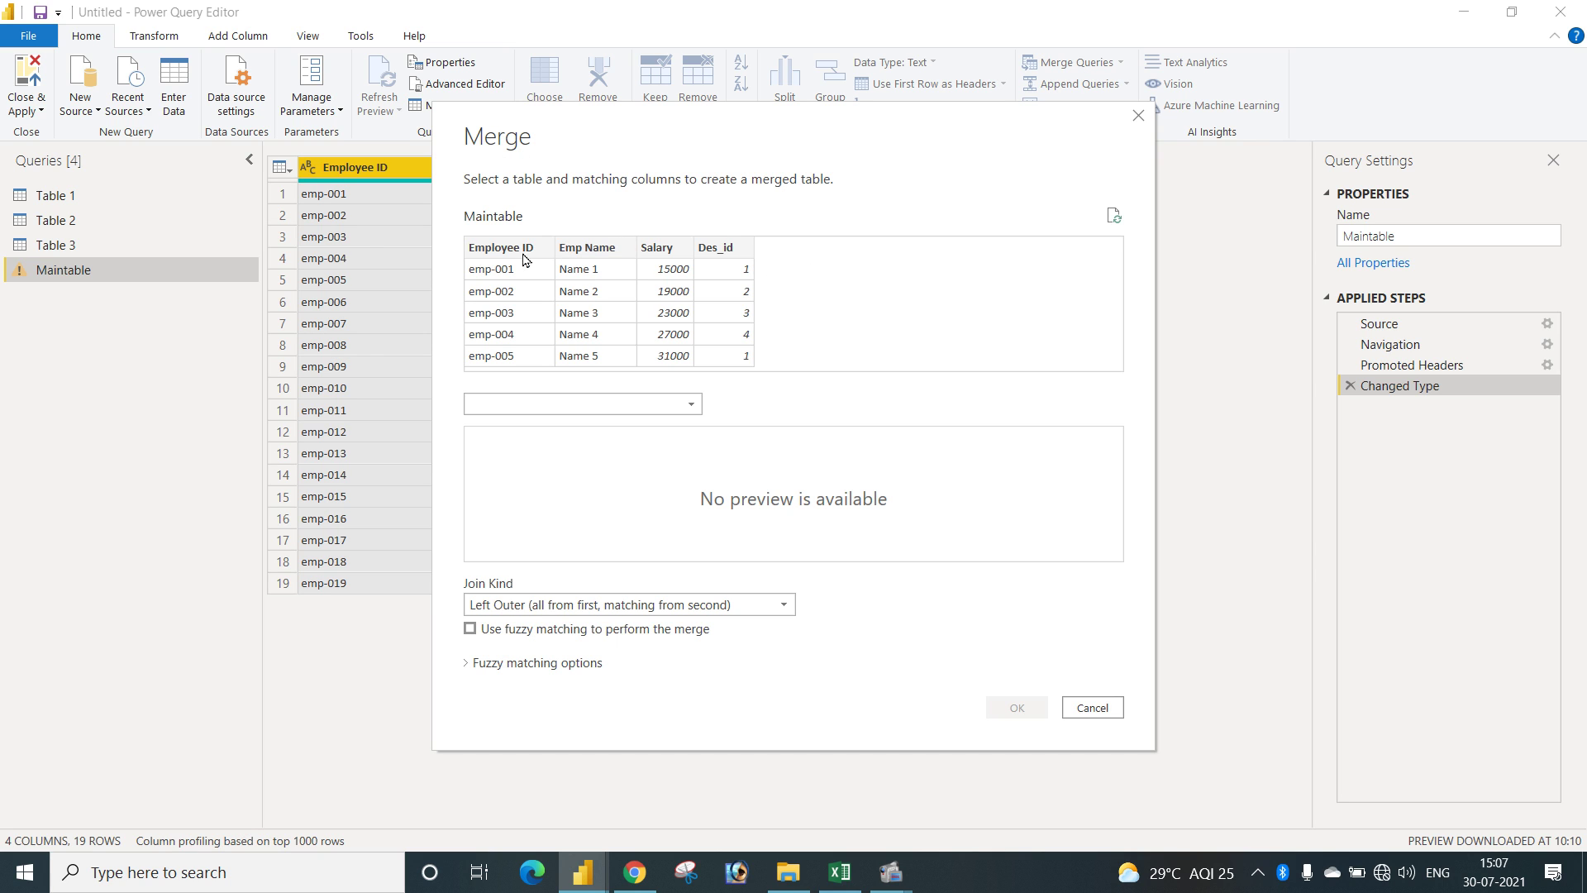
{"action": "left_click", "coordinate": [543, 403]}
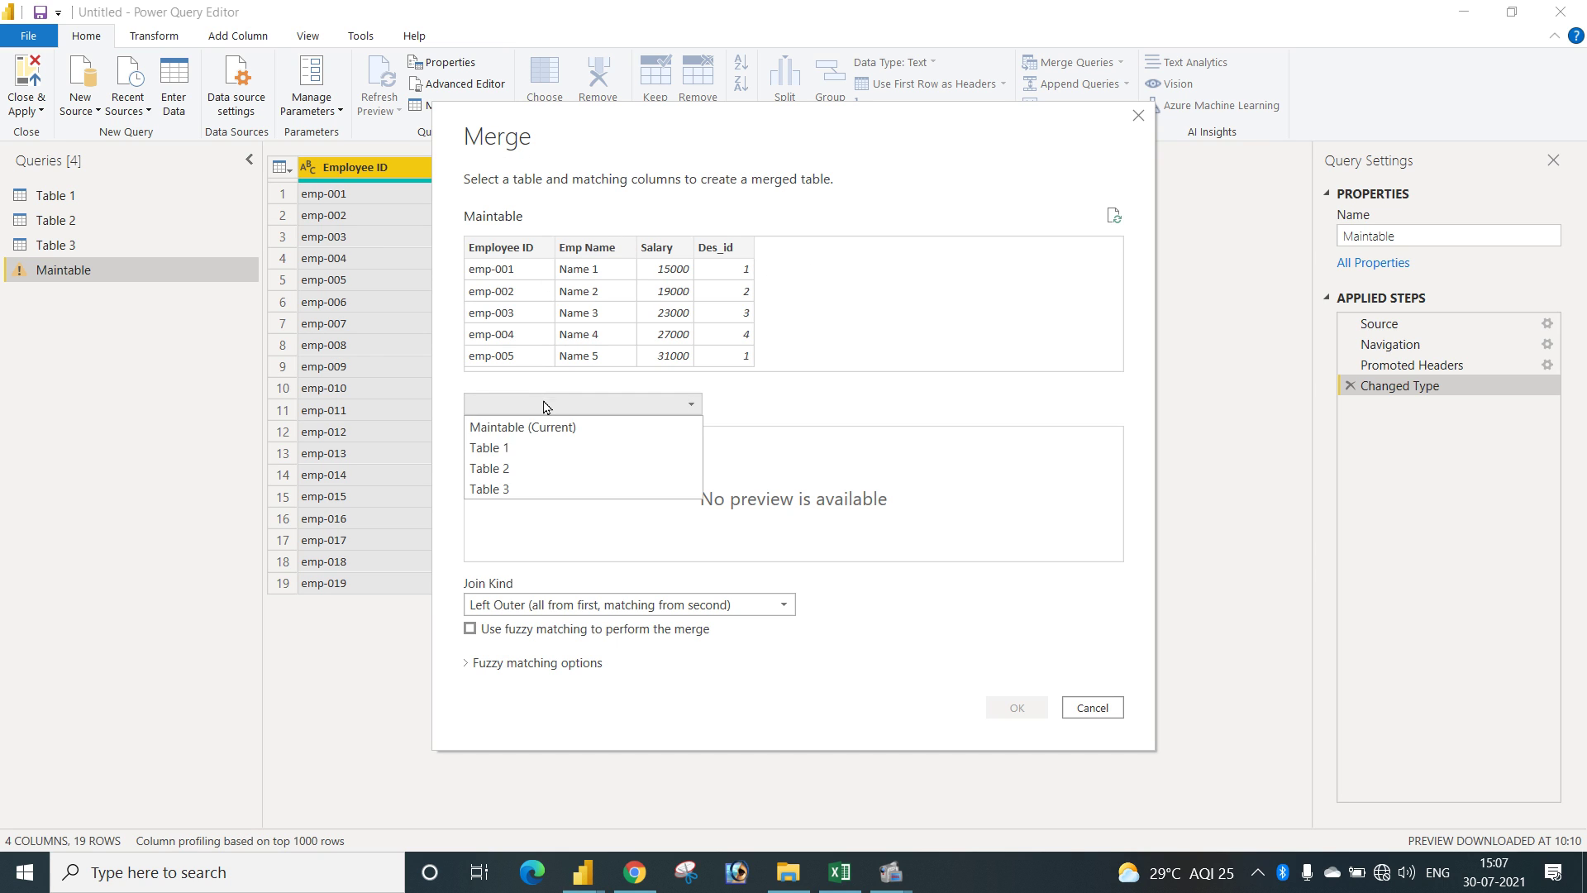
{"action": "left_click", "coordinate": [526, 468]}
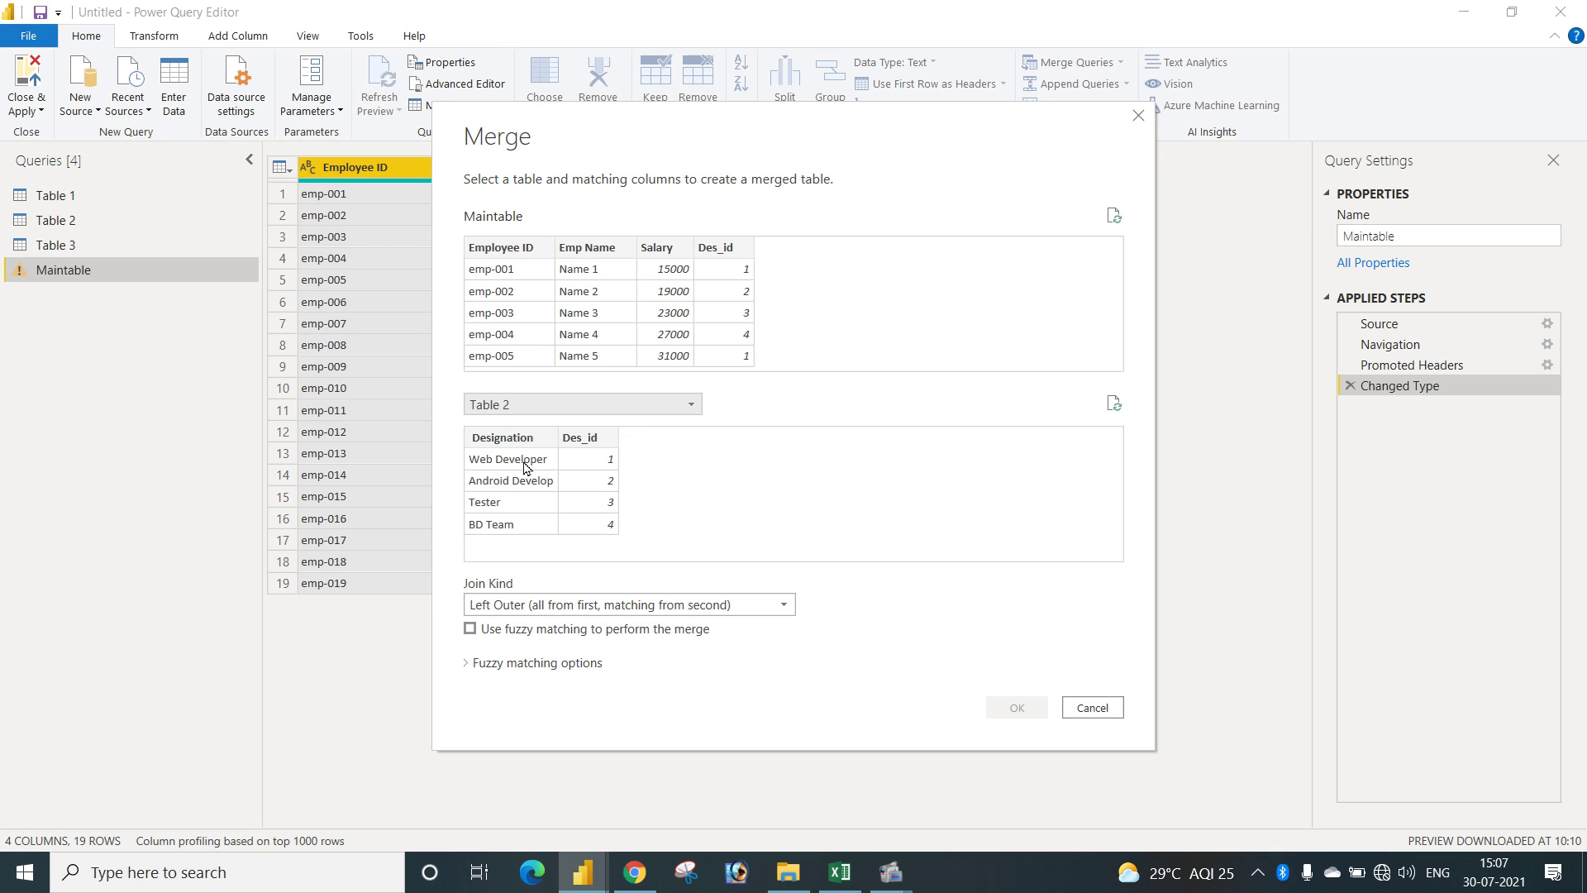
{"action": "left_click", "coordinate": [712, 250]}
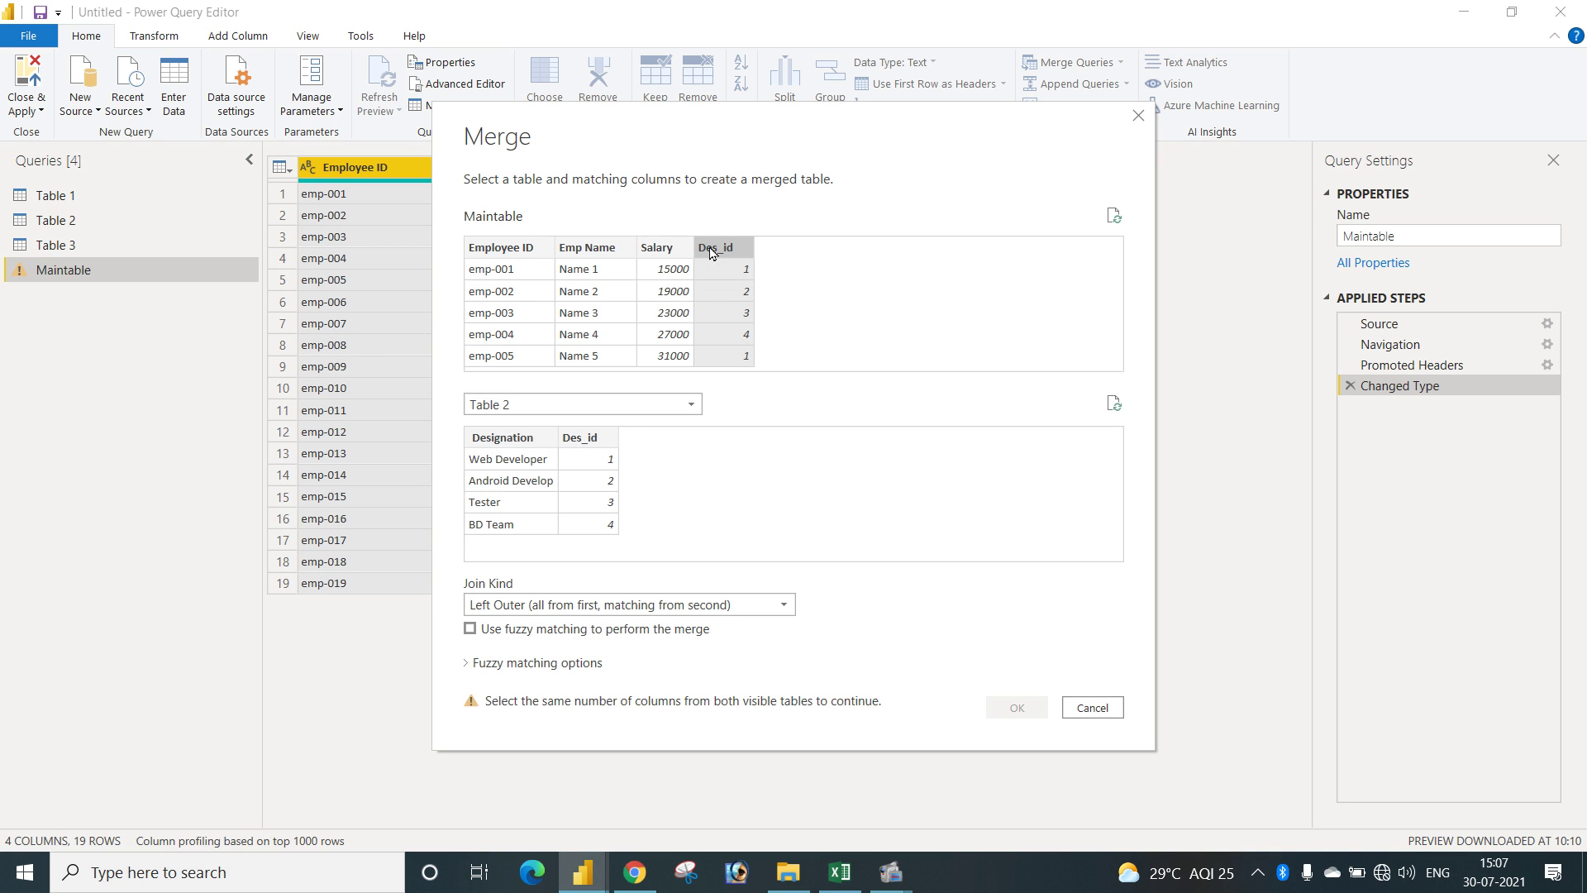
{"action": "left_click", "coordinate": [595, 439]}
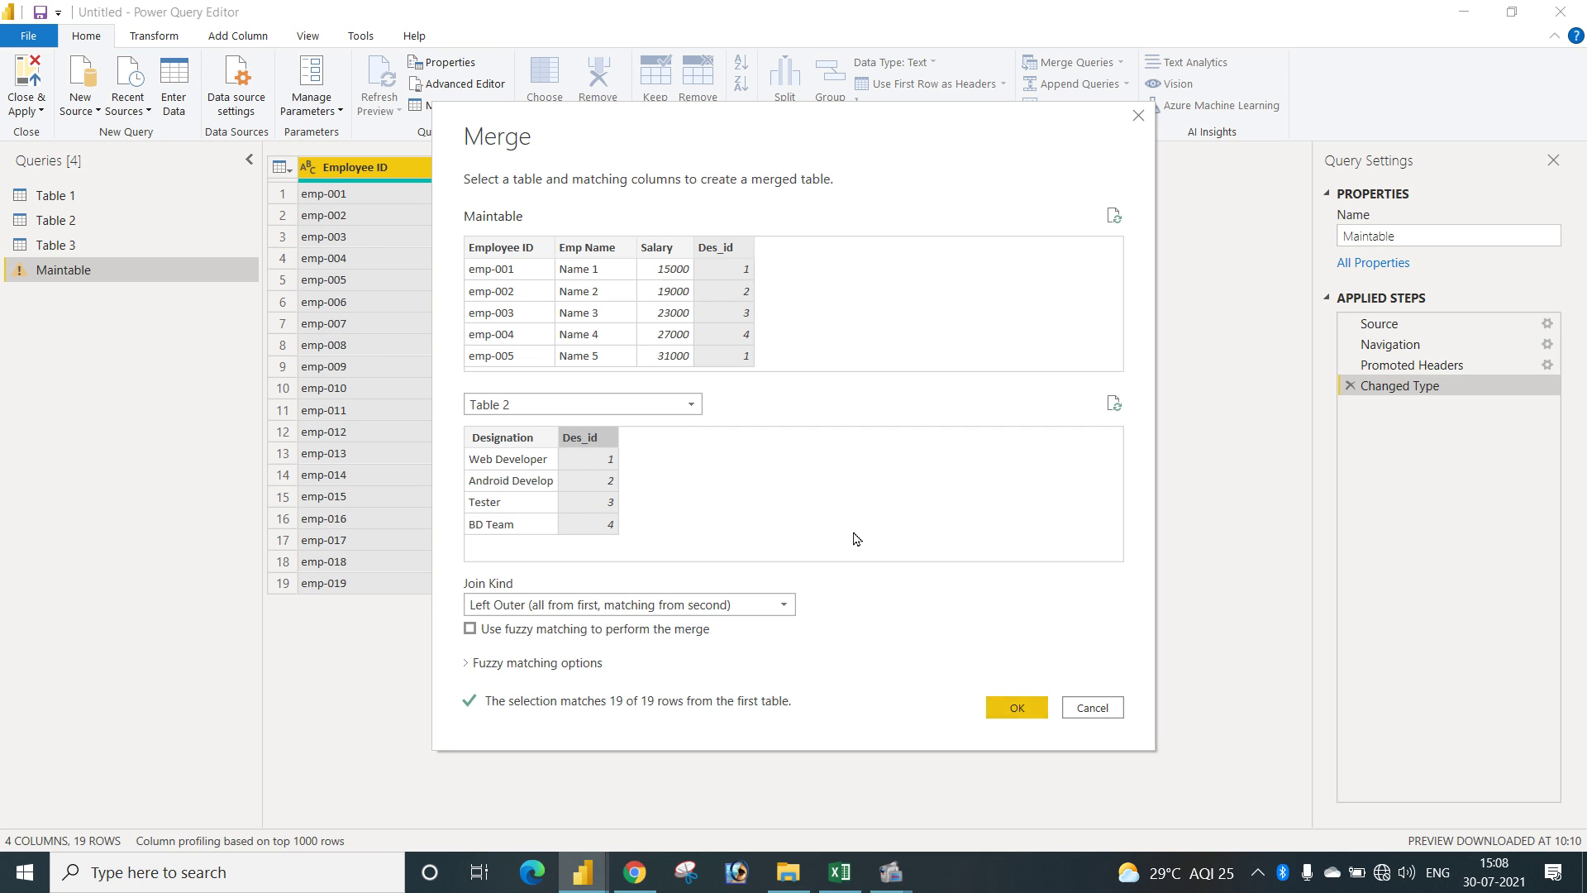
{"action": "left_click", "coordinate": [556, 606]}
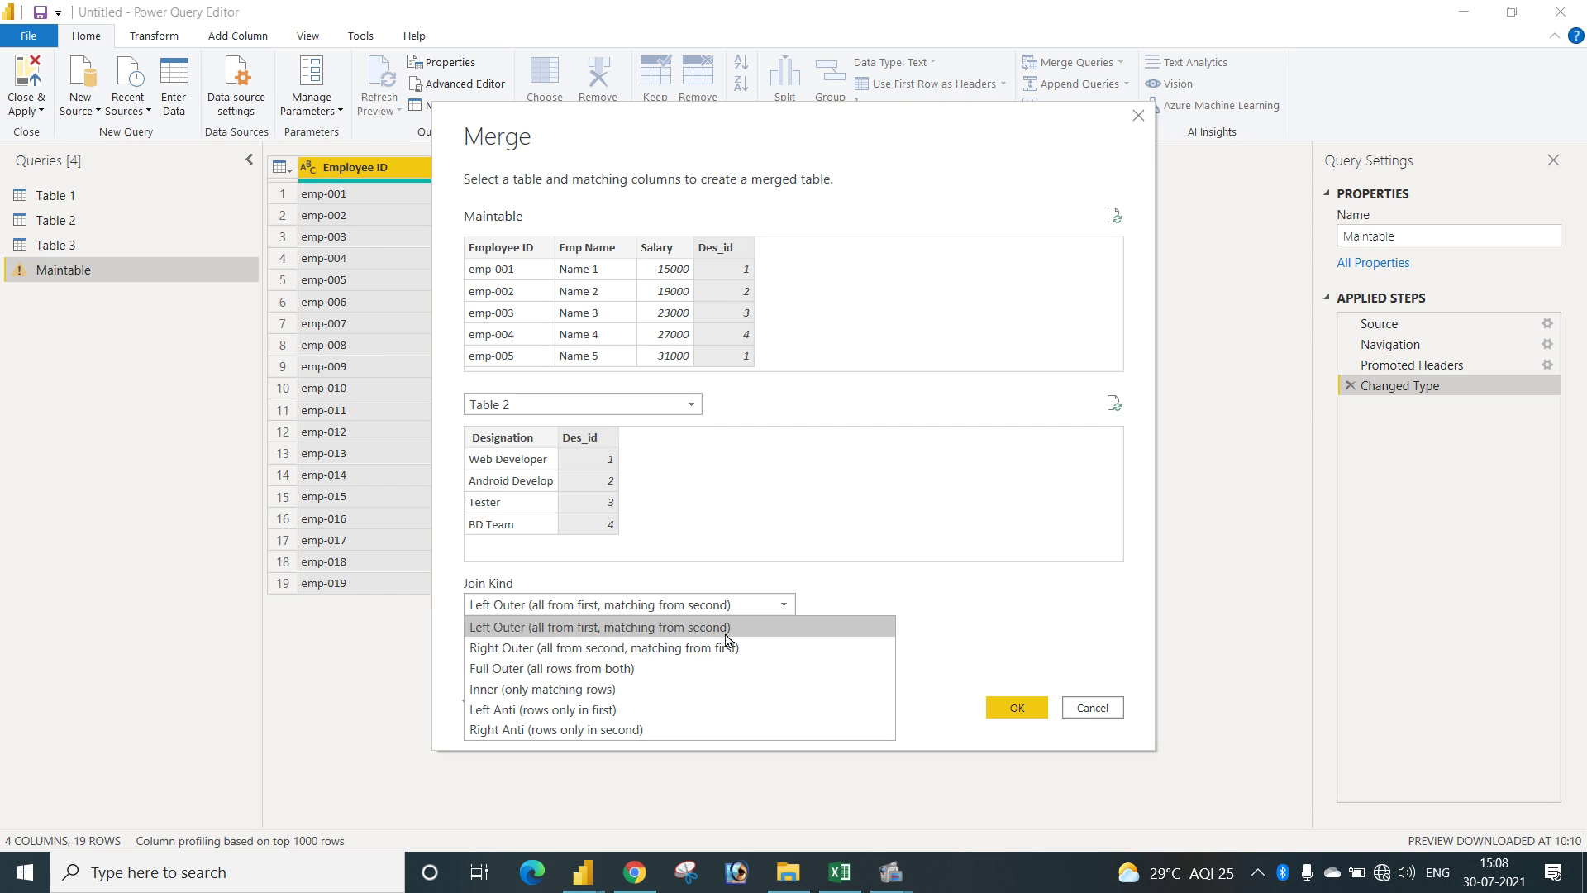
{"action": "left_click", "coordinate": [649, 634]}
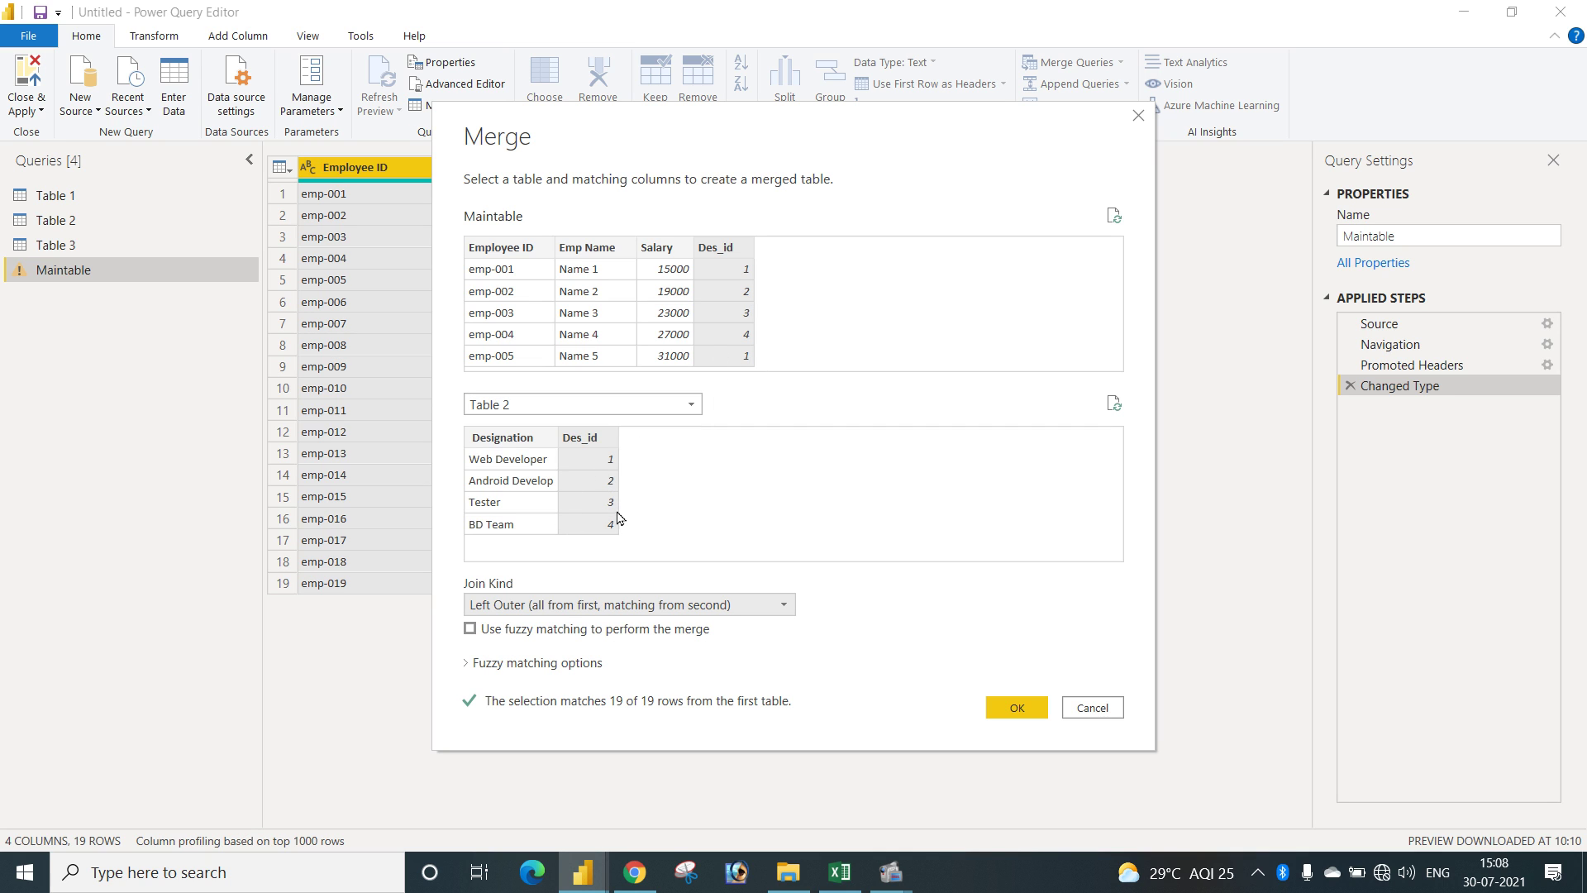
{"action": "left_click", "coordinate": [1001, 709]}
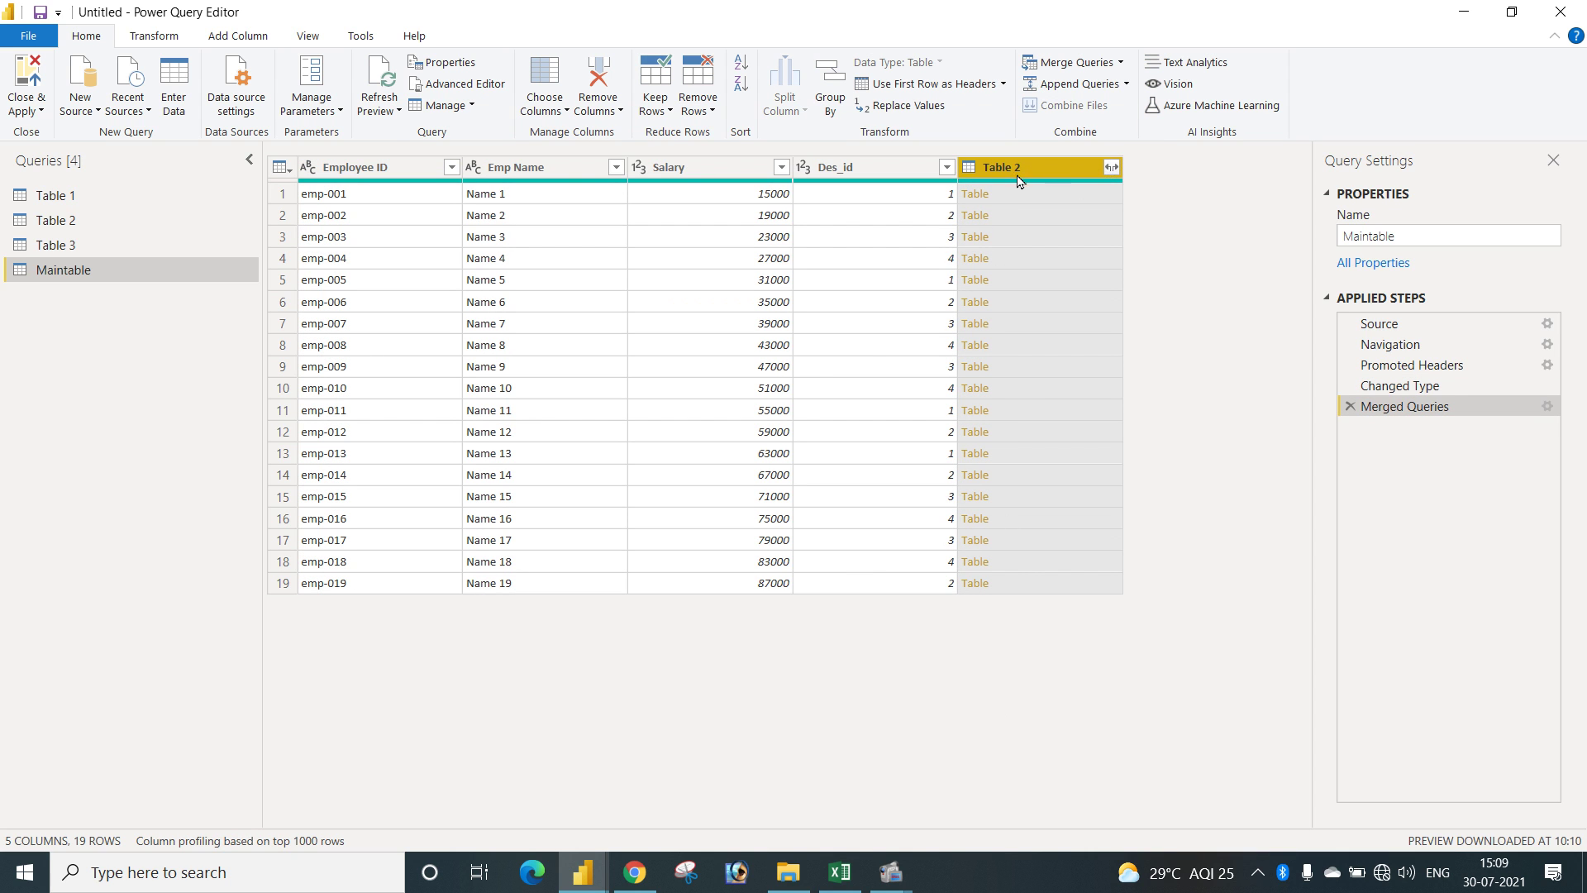
Expand the merged Table 2 column to include only Designation, keeping the original column name as prefix.
{"action": "left_click", "coordinate": [1112, 168]}
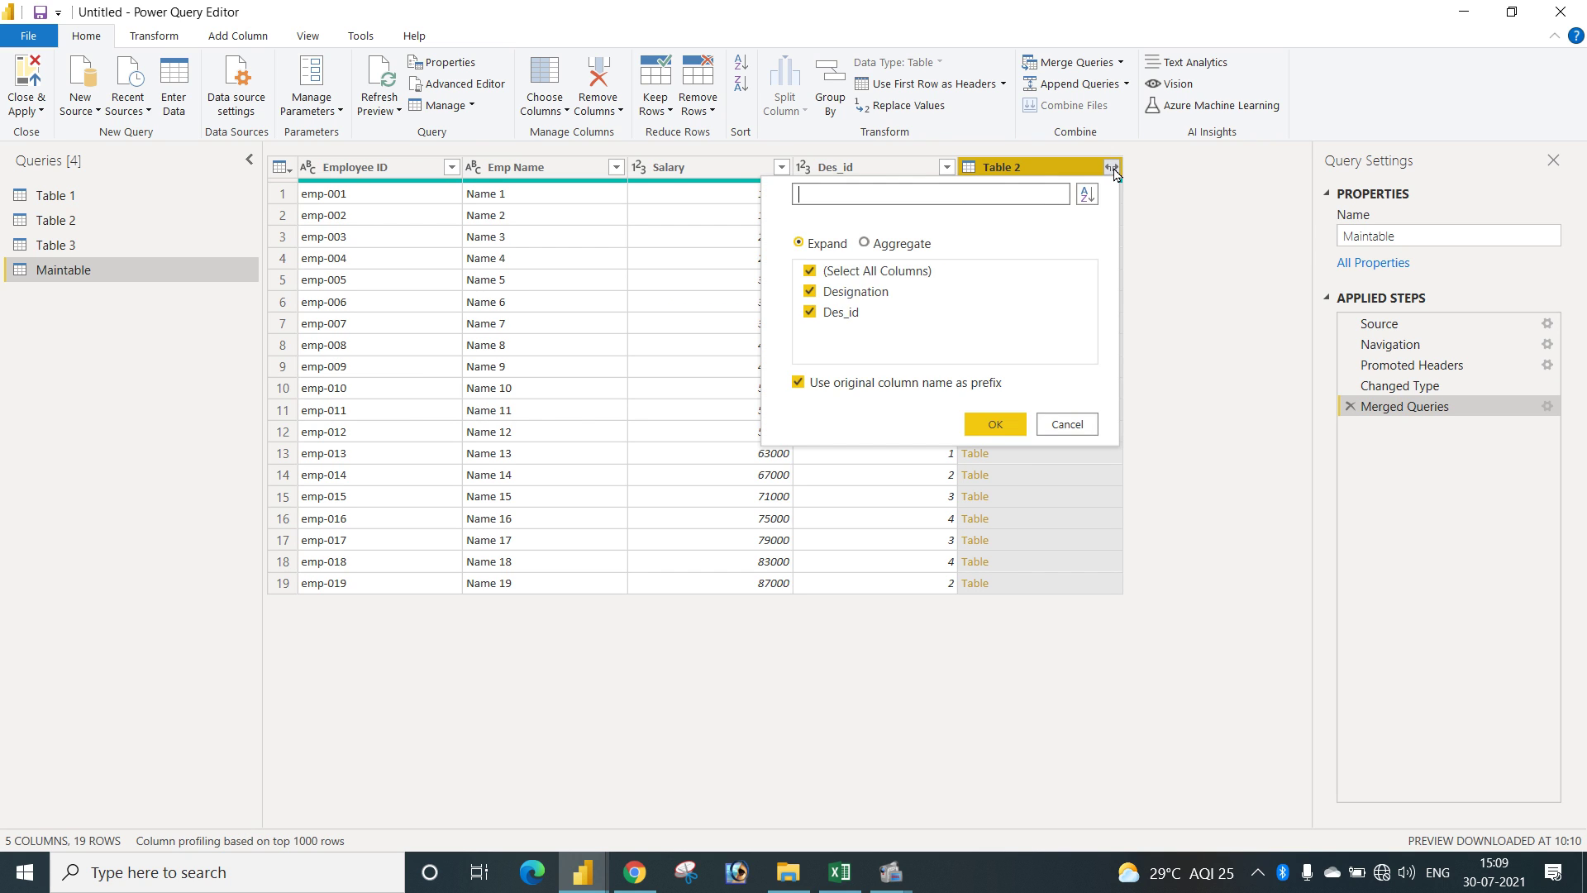
{"action": "left_click", "coordinate": [875, 273]}
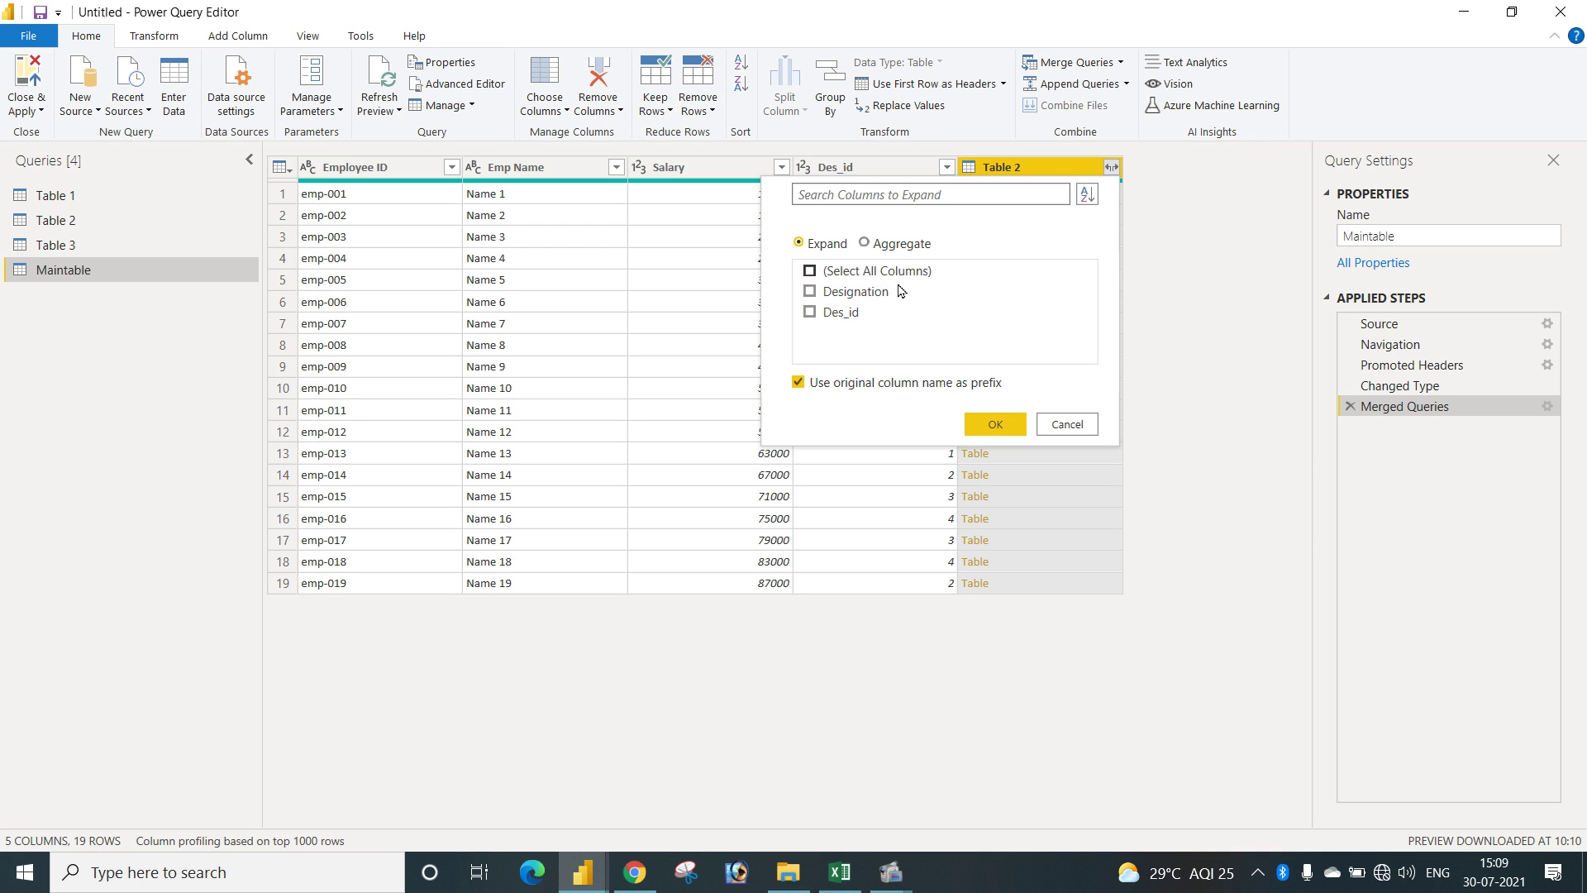
{"action": "left_click", "coordinate": [857, 294]}
{"action": "left_click", "coordinate": [994, 427]}
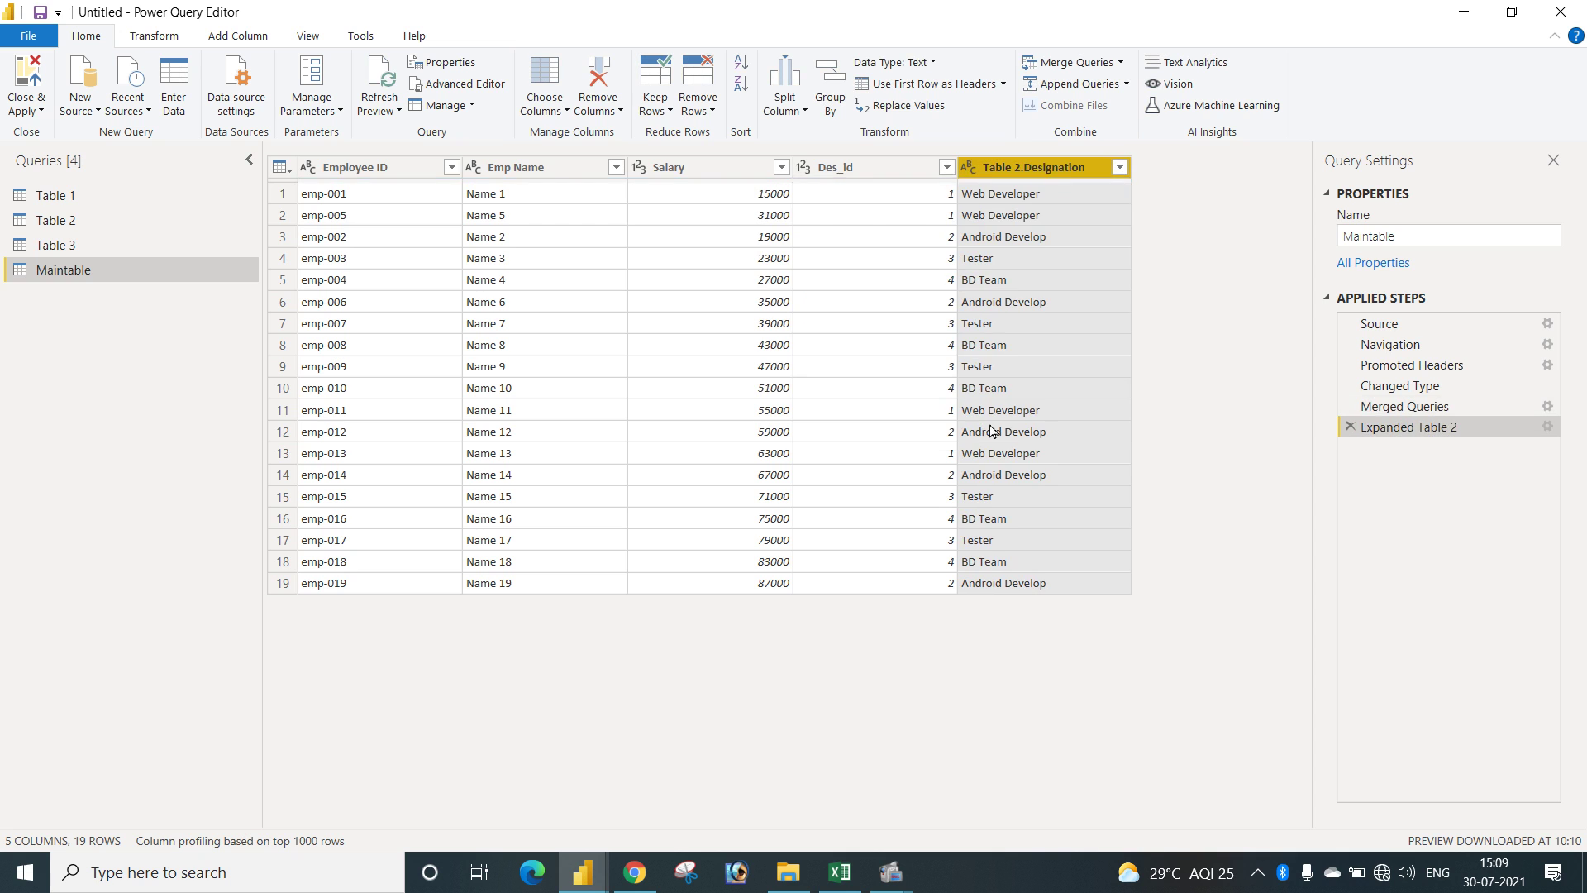
Check the Des_id values against the expanded designations in the first rows of Maintable.
{"action": "left_click", "coordinate": [937, 199]}
{"action": "left_click", "coordinate": [1001, 199]}
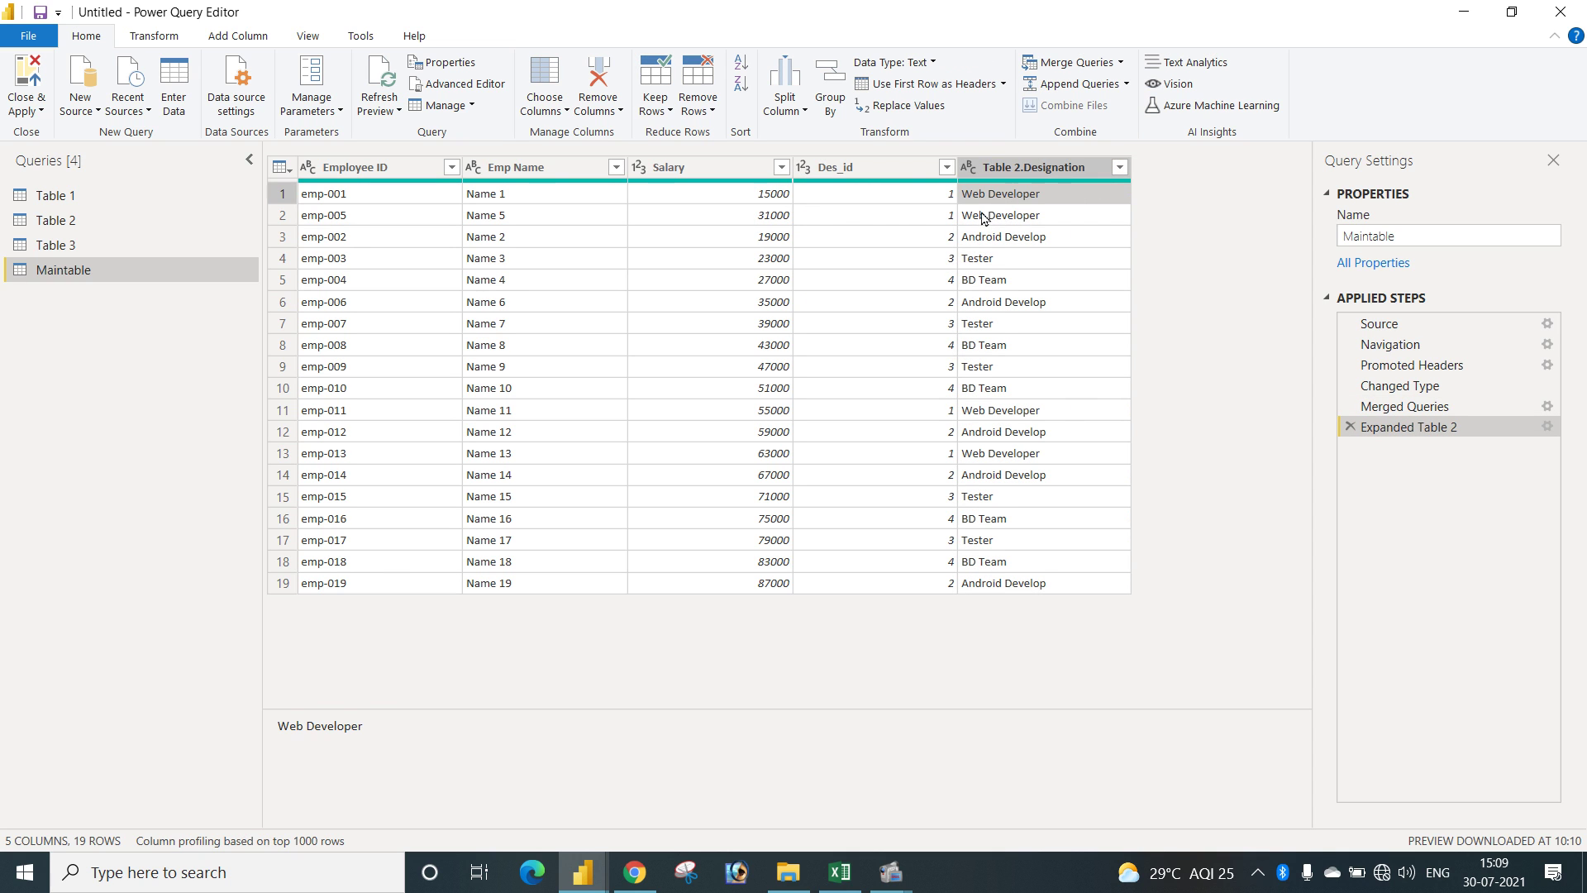
{"action": "left_click", "coordinate": [932, 240]}
{"action": "left_click", "coordinate": [980, 240]}
{"action": "left_click", "coordinate": [949, 264]}
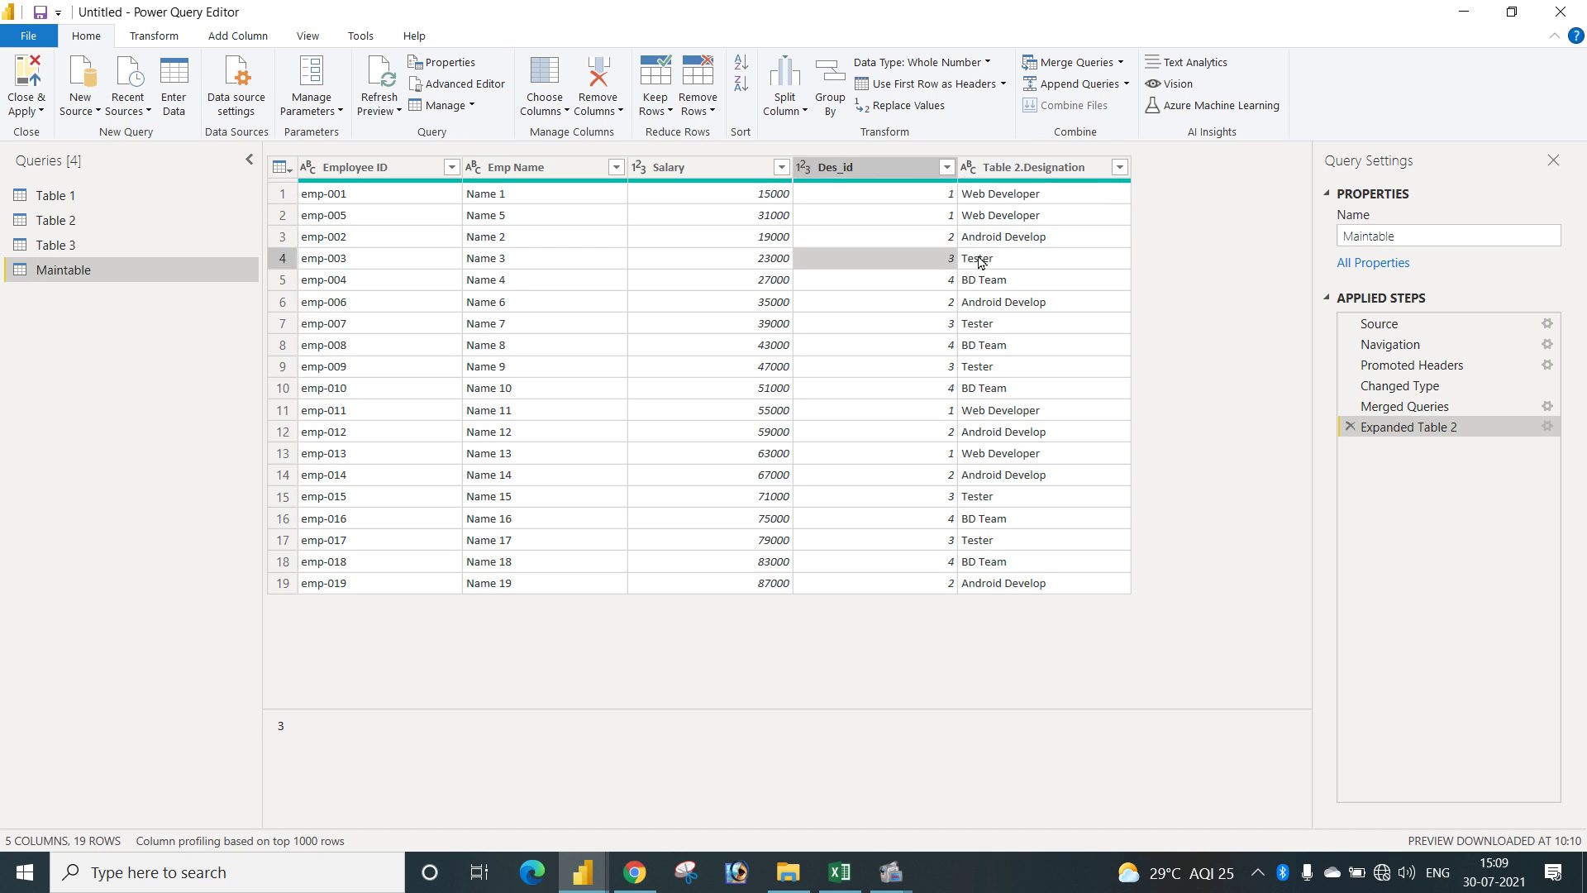
{"action": "left_click", "coordinate": [981, 260]}
{"action": "left_click", "coordinate": [947, 282]}
{"action": "left_click", "coordinate": [970, 283]}
Rename the Table 2.Designation column as Designation.
{"action": "left_click", "coordinate": [1066, 170]}
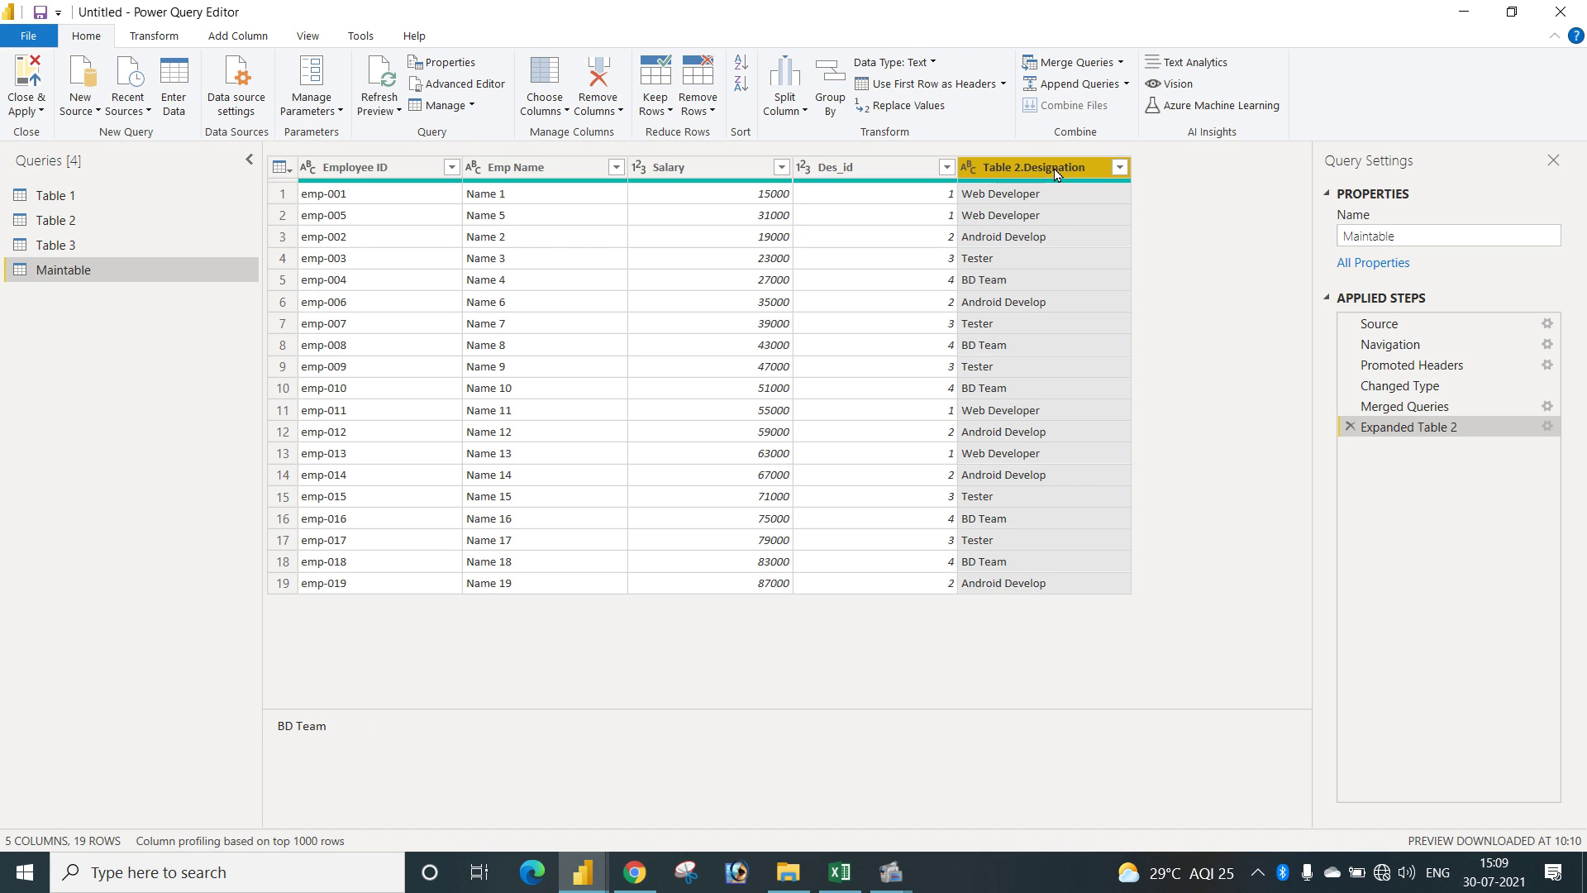
{"action": "double_click", "coordinate": [1052, 167]}
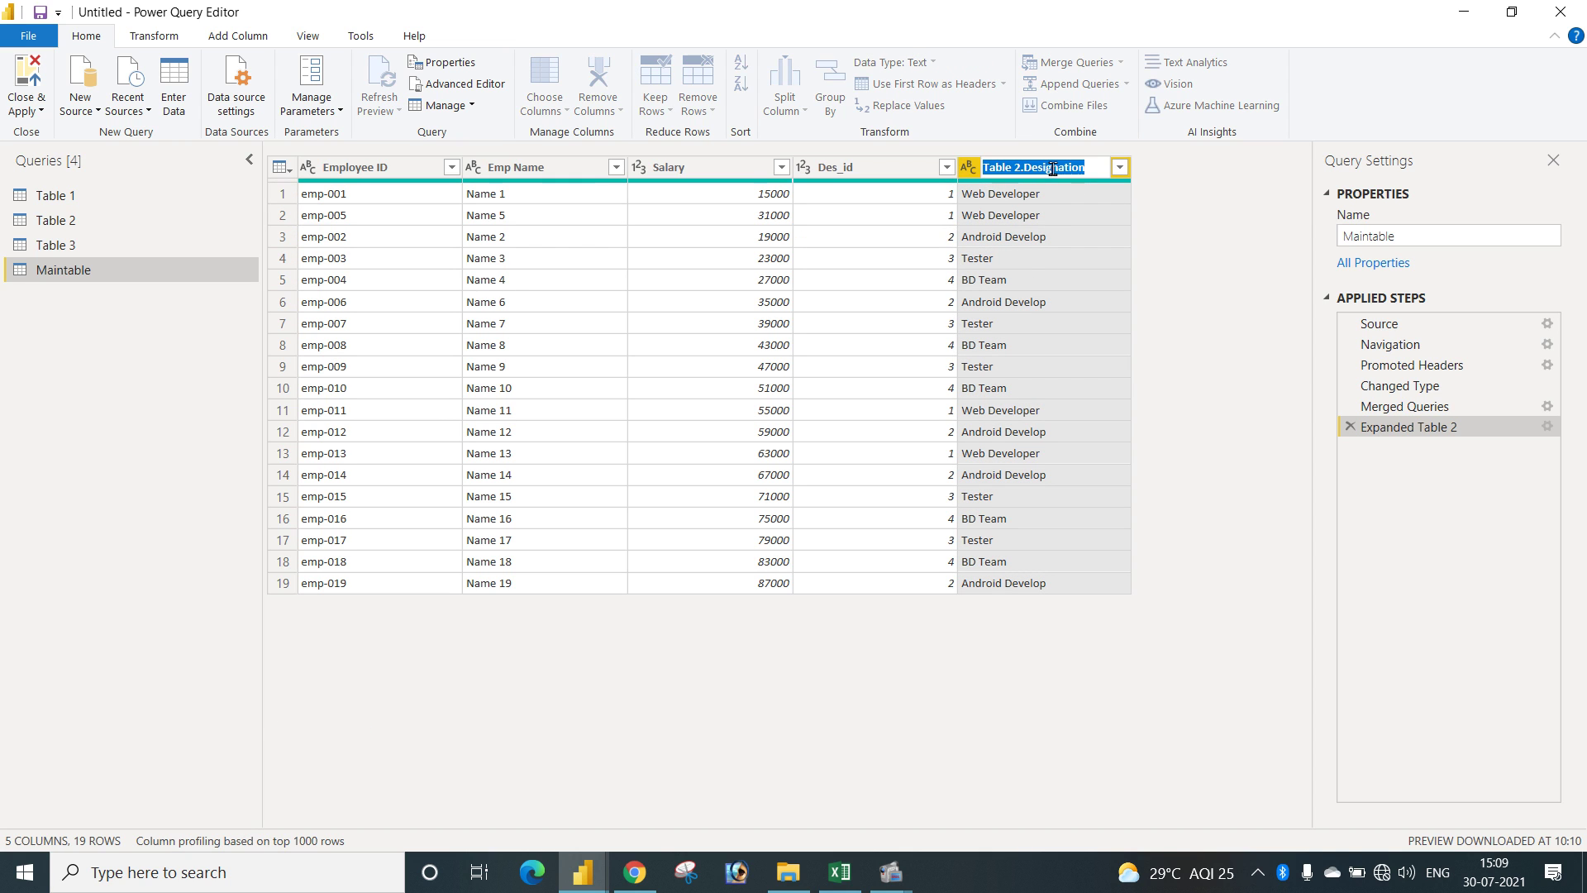
{"action": "type", "text": "D"}
{"action": "key", "text": "Return"}
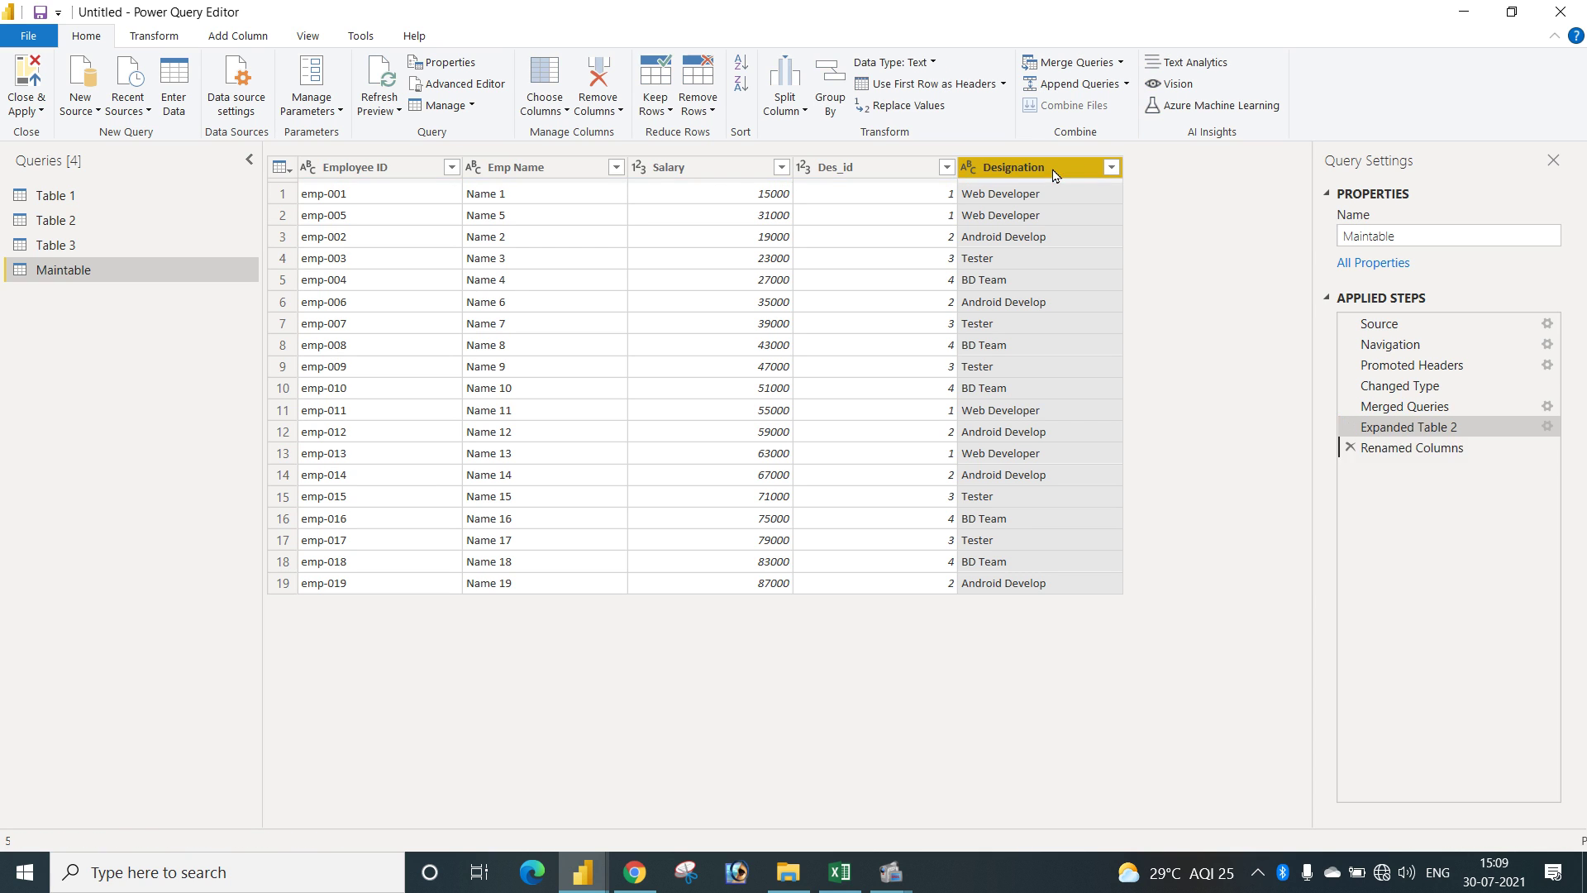
Remove the Des_id column from the Maintable query.
{"action": "left_click", "coordinate": [882, 173]}
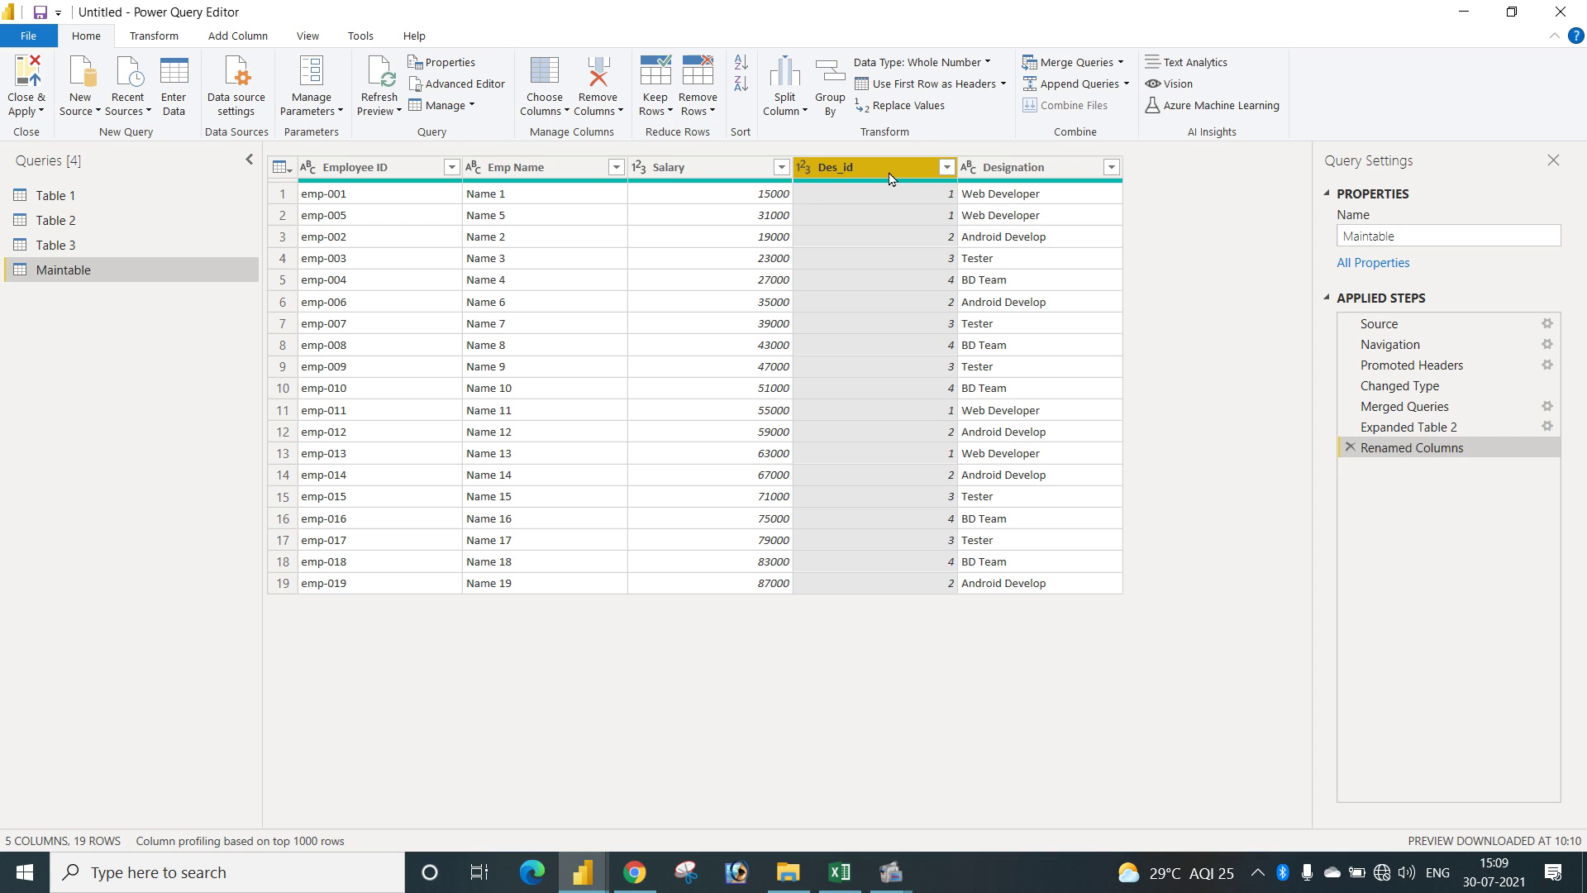
{"action": "left_click", "coordinate": [992, 172]}
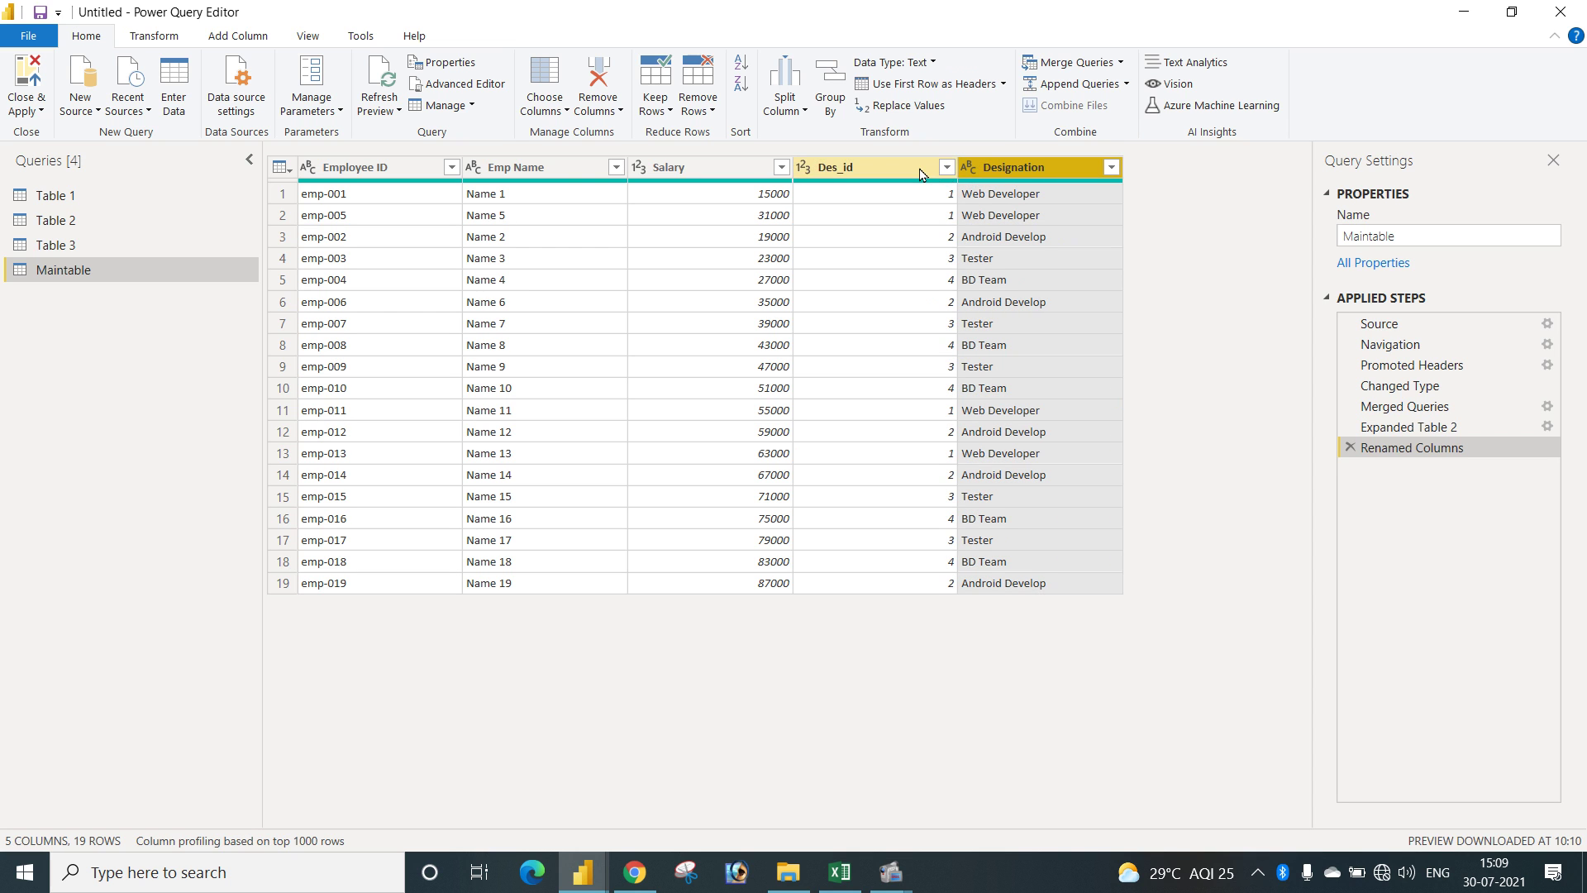
{"action": "left_click", "coordinate": [881, 174]}
{"action": "right_click", "coordinate": [881, 173]}
{"action": "left_click", "coordinate": [913, 206]}
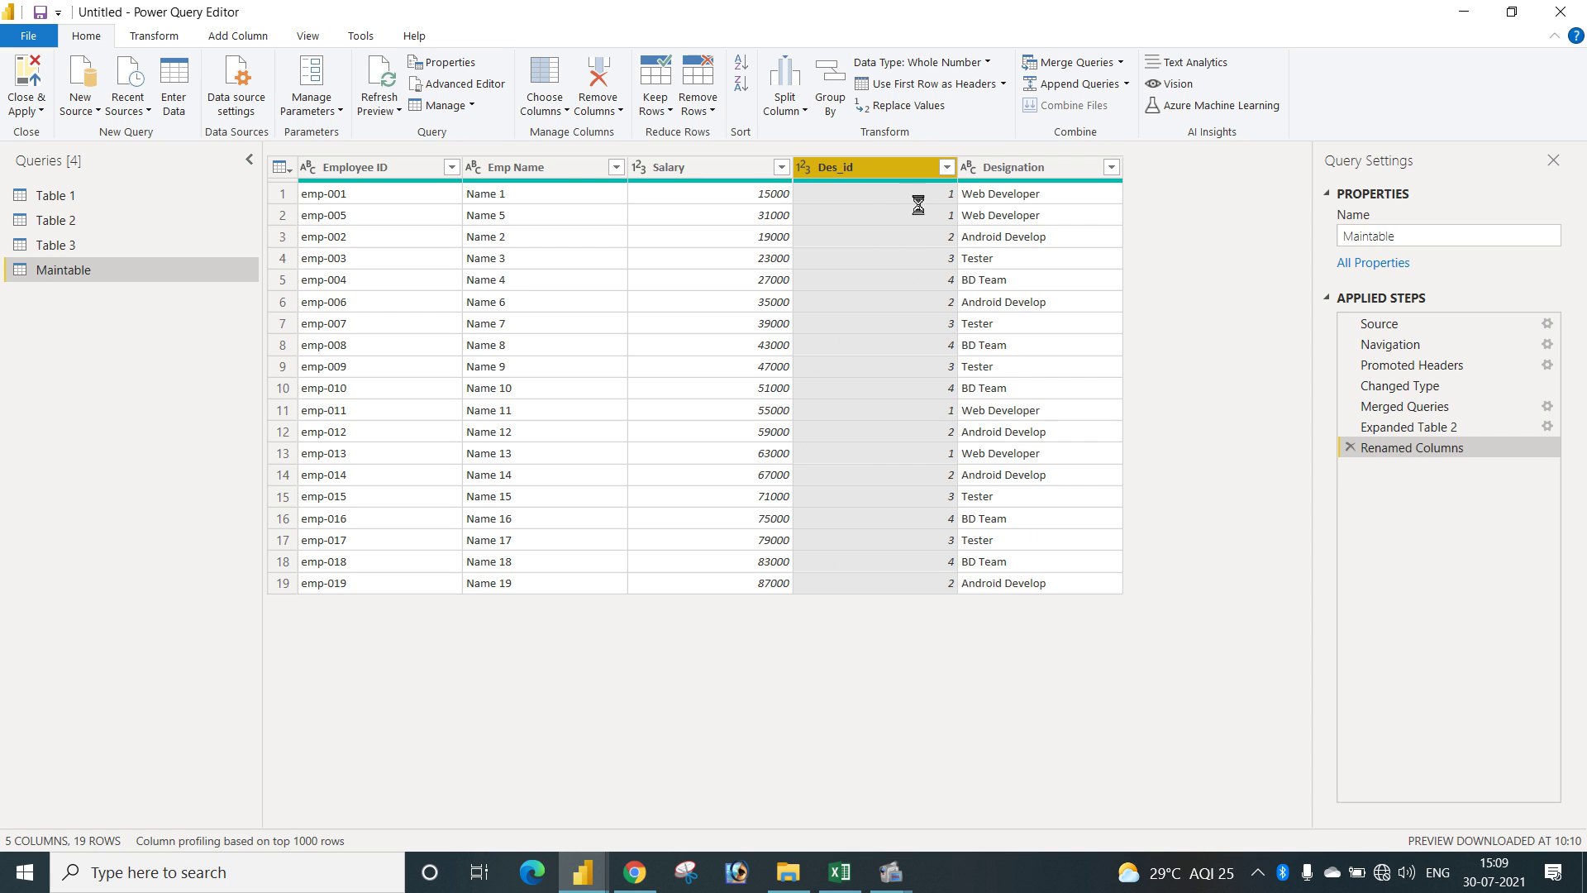
Merge Table 3 into Maintable, matching on Employee ID in both tables with a Left Outer join.
{"action": "left_click", "coordinate": [1074, 63]}
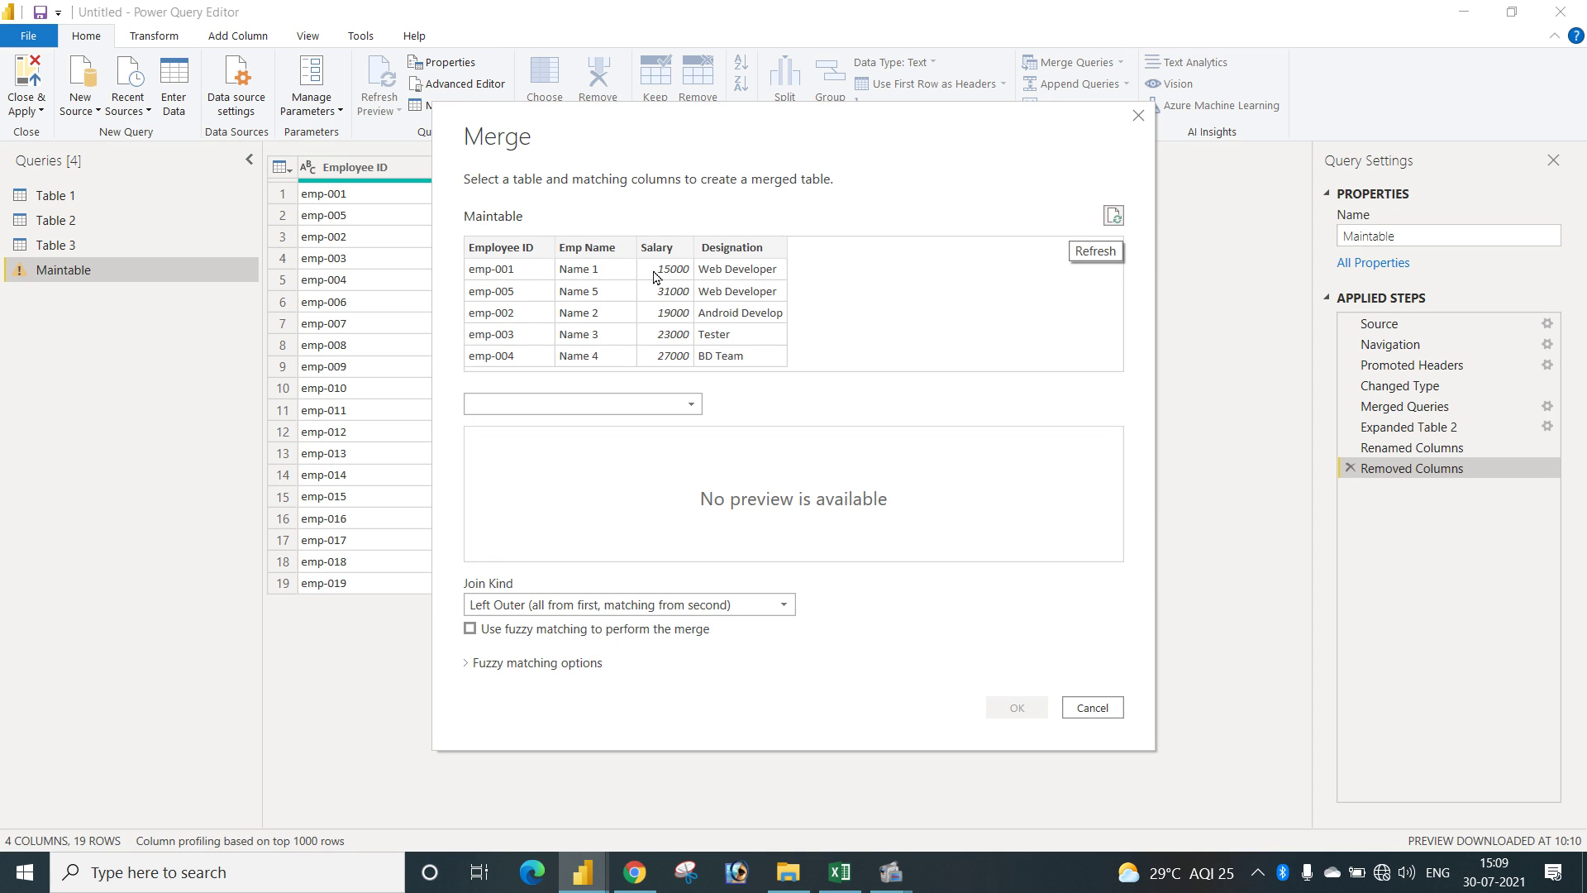
{"action": "left_click", "coordinate": [609, 403]}
{"action": "left_click", "coordinate": [560, 489]}
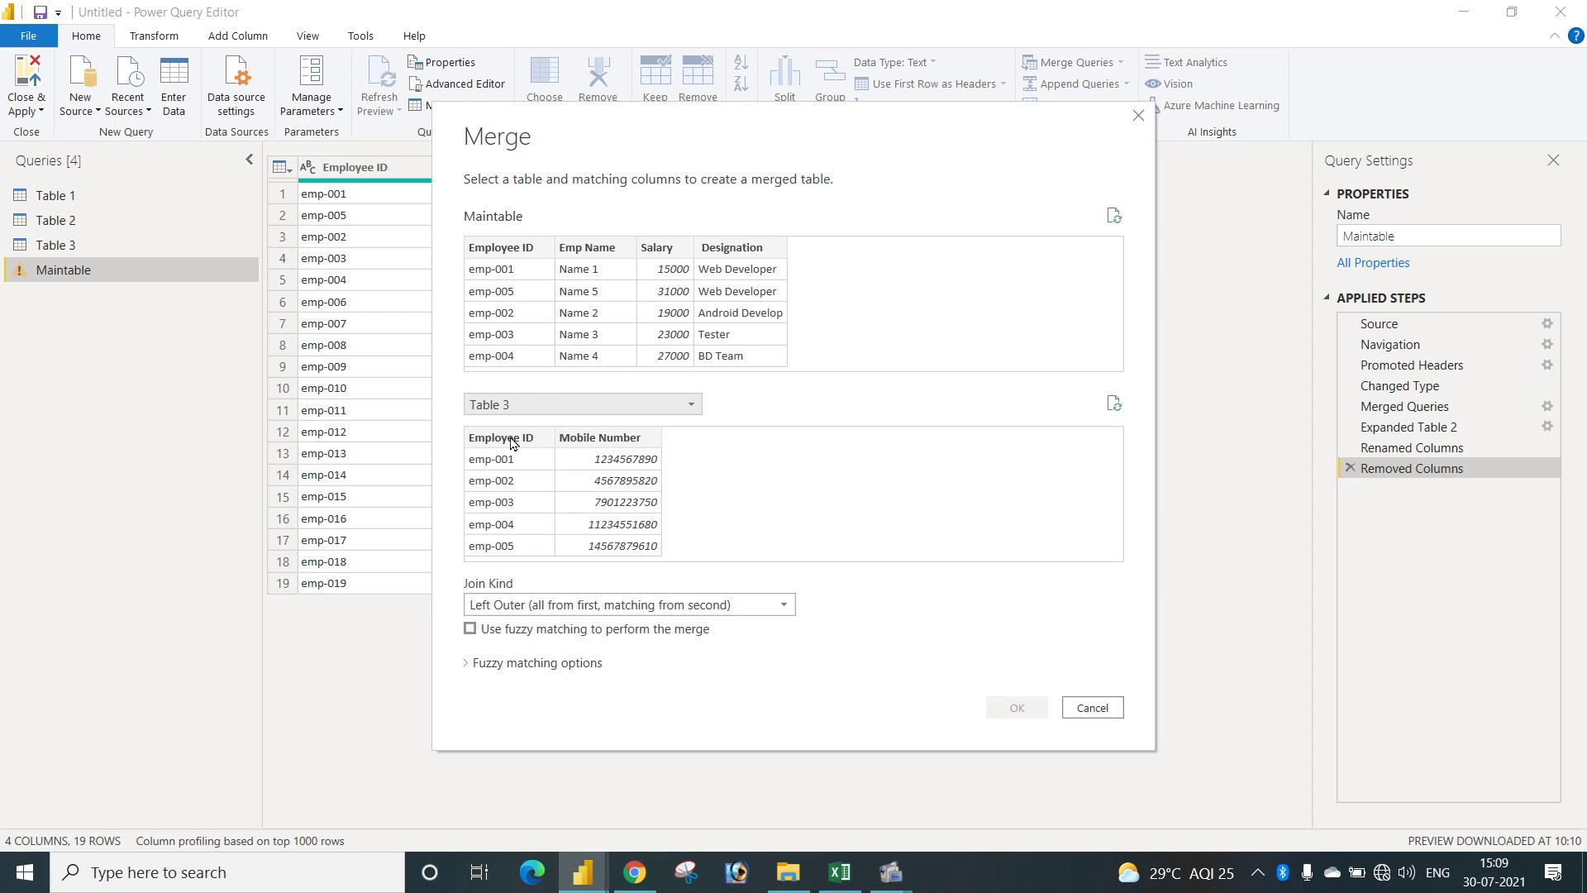
{"action": "left_click", "coordinate": [524, 251]}
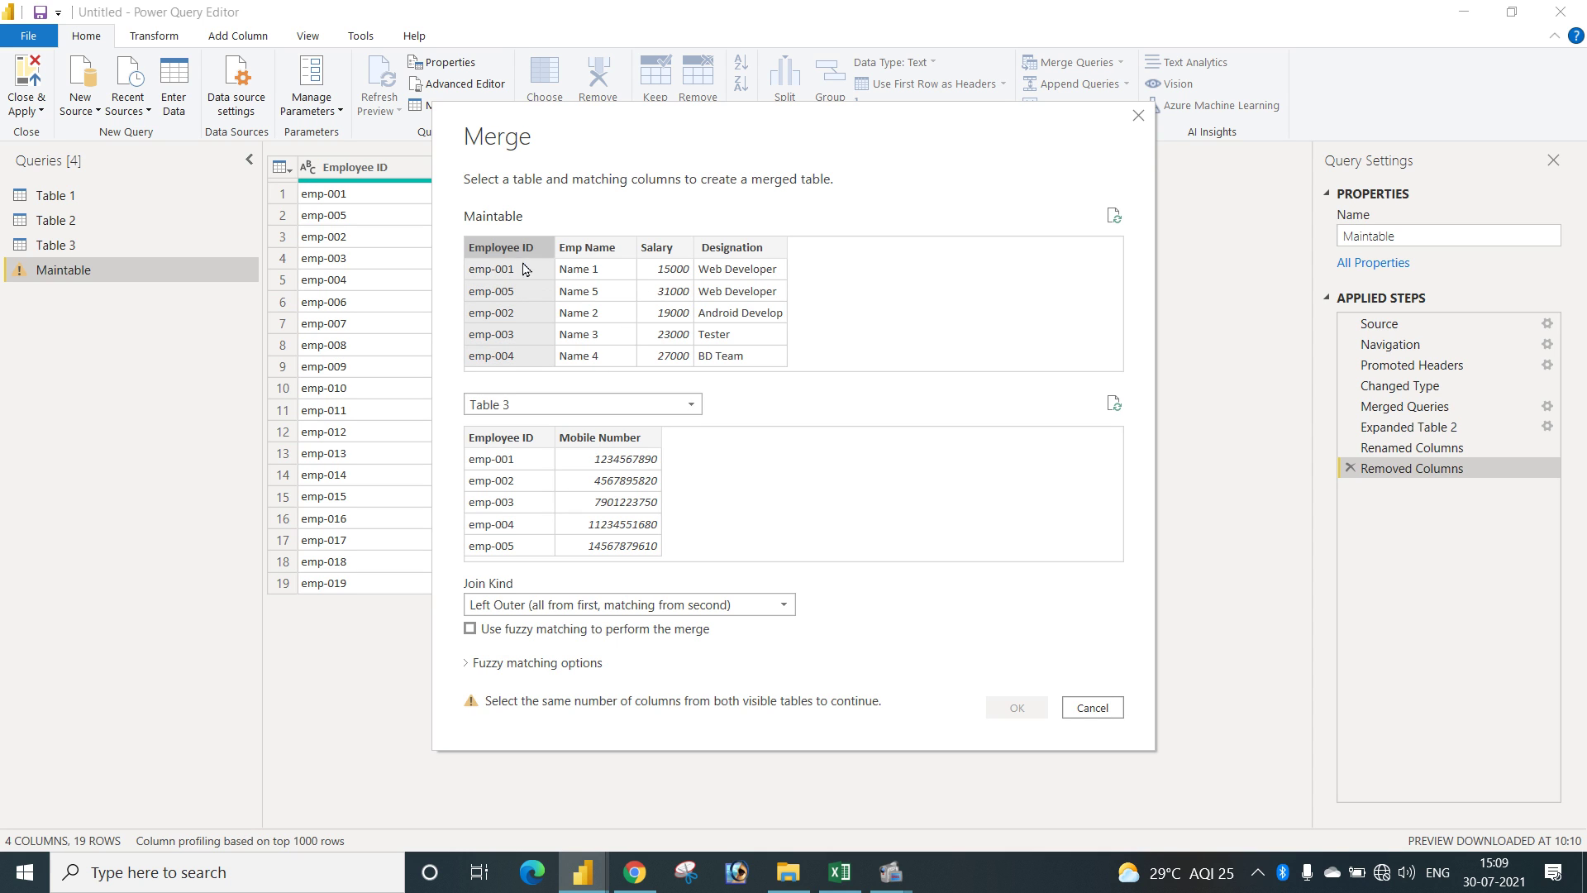
{"action": "left_click", "coordinate": [514, 436]}
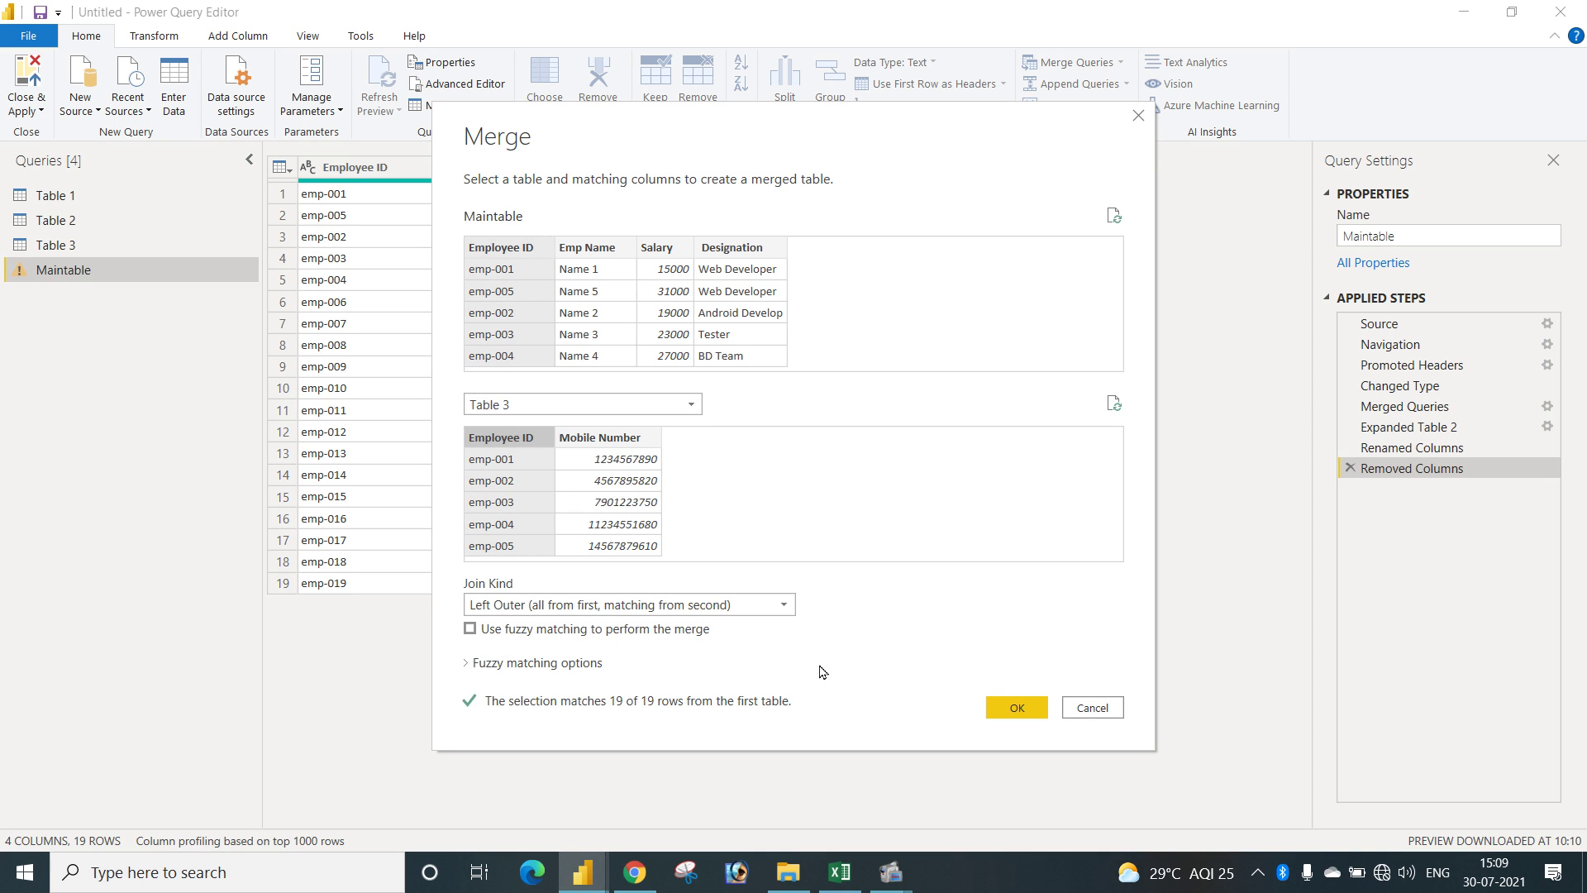
{"action": "left_click", "coordinate": [1032, 715]}
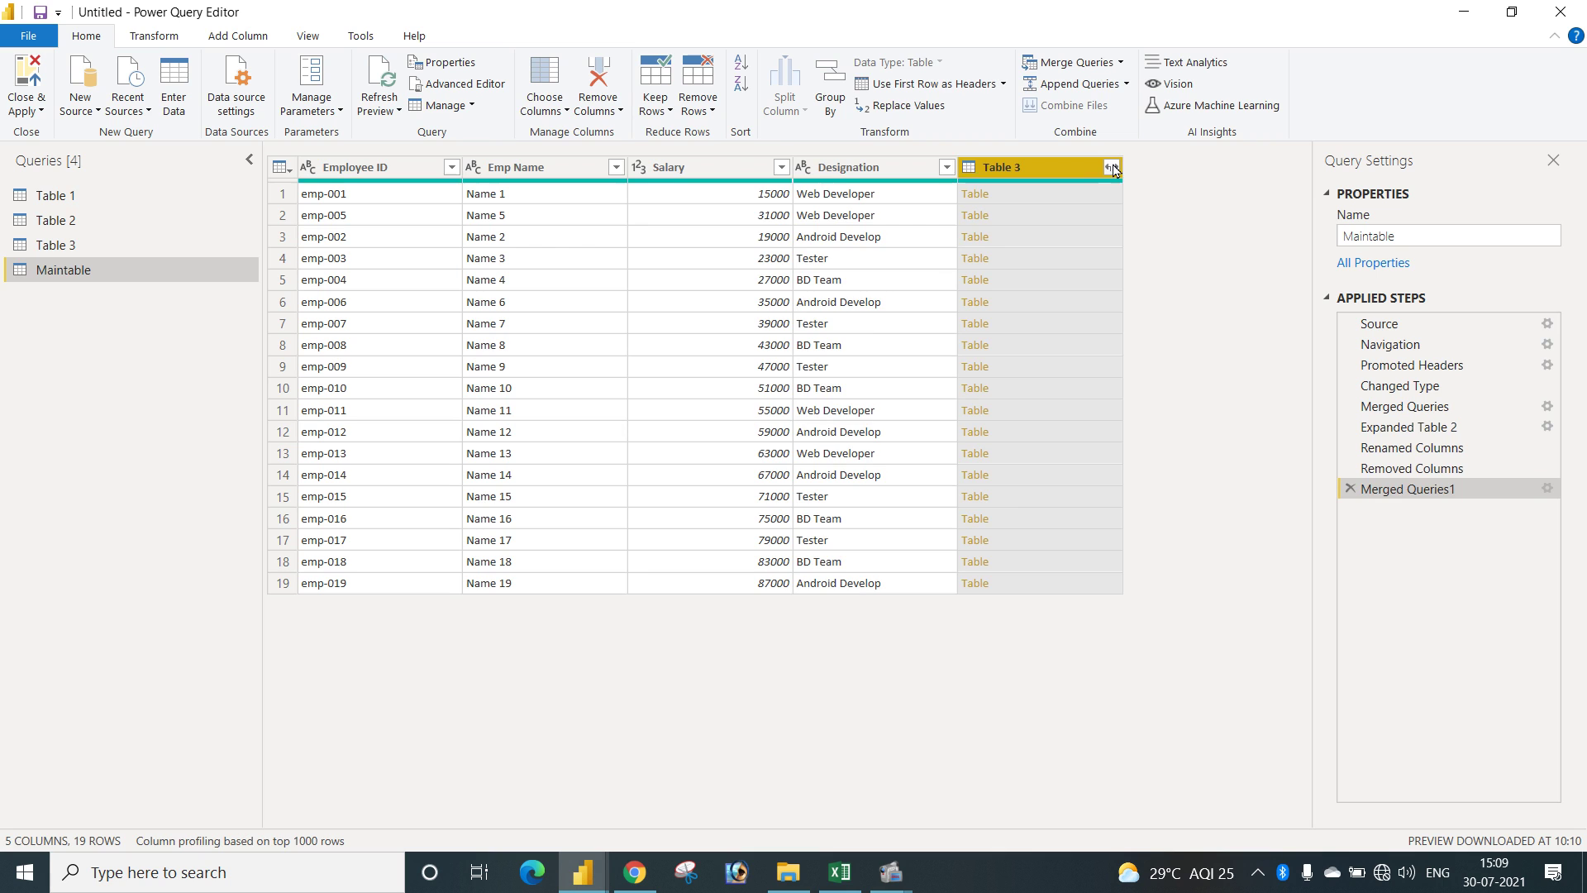
Expand only the Mobile Number column from the merged Table 3 and rename it Mobilenumber.
{"action": "left_click", "coordinate": [1111, 167]}
{"action": "left_click", "coordinate": [889, 286]}
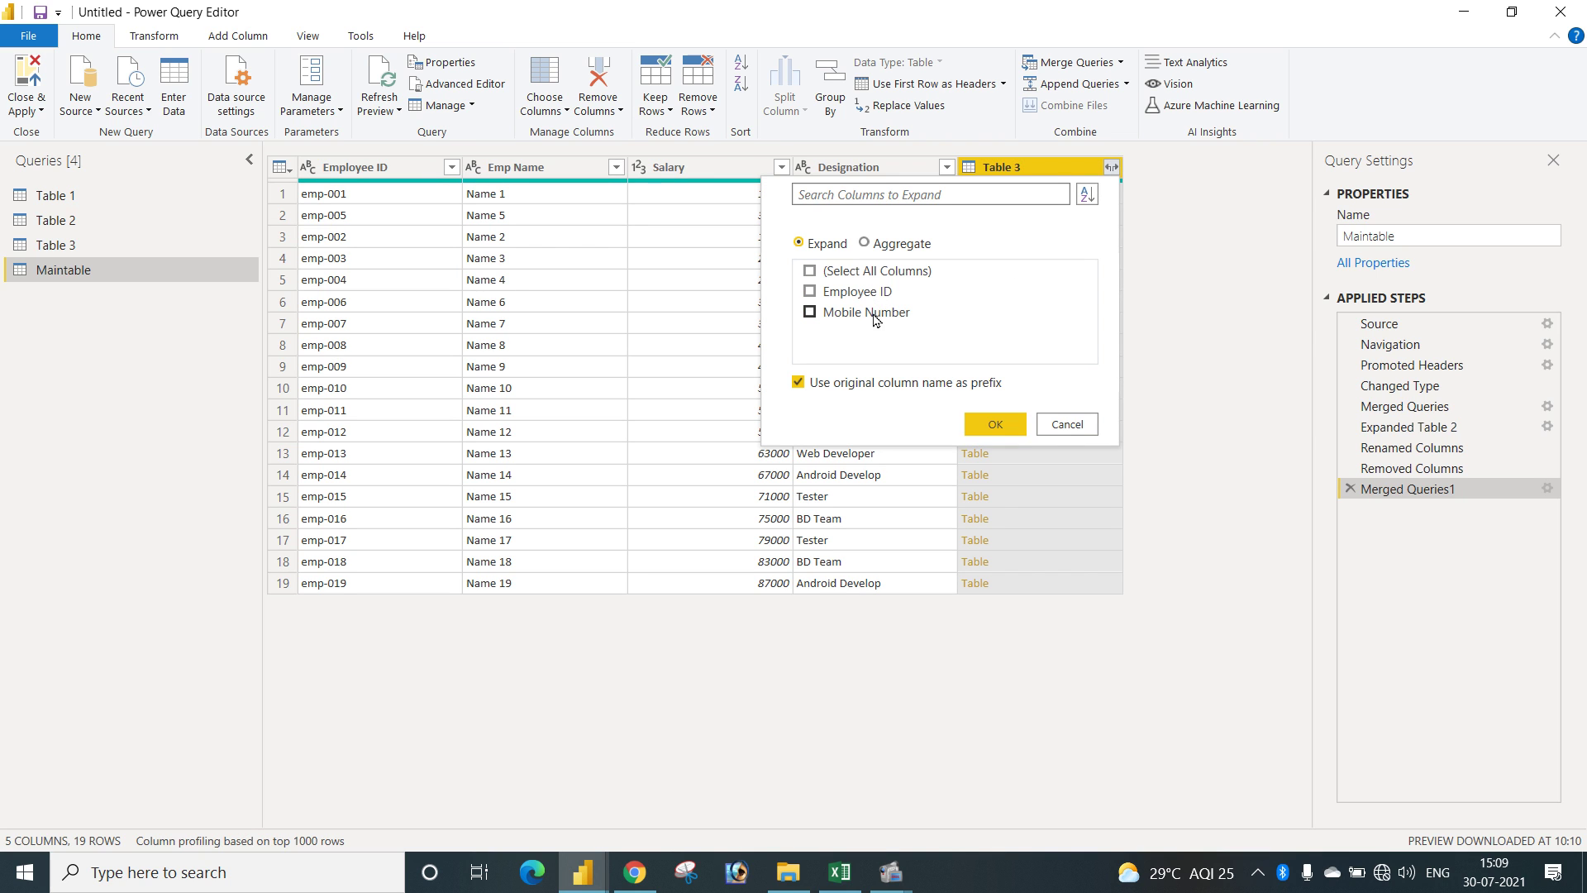
{"action": "left_click", "coordinate": [993, 425]}
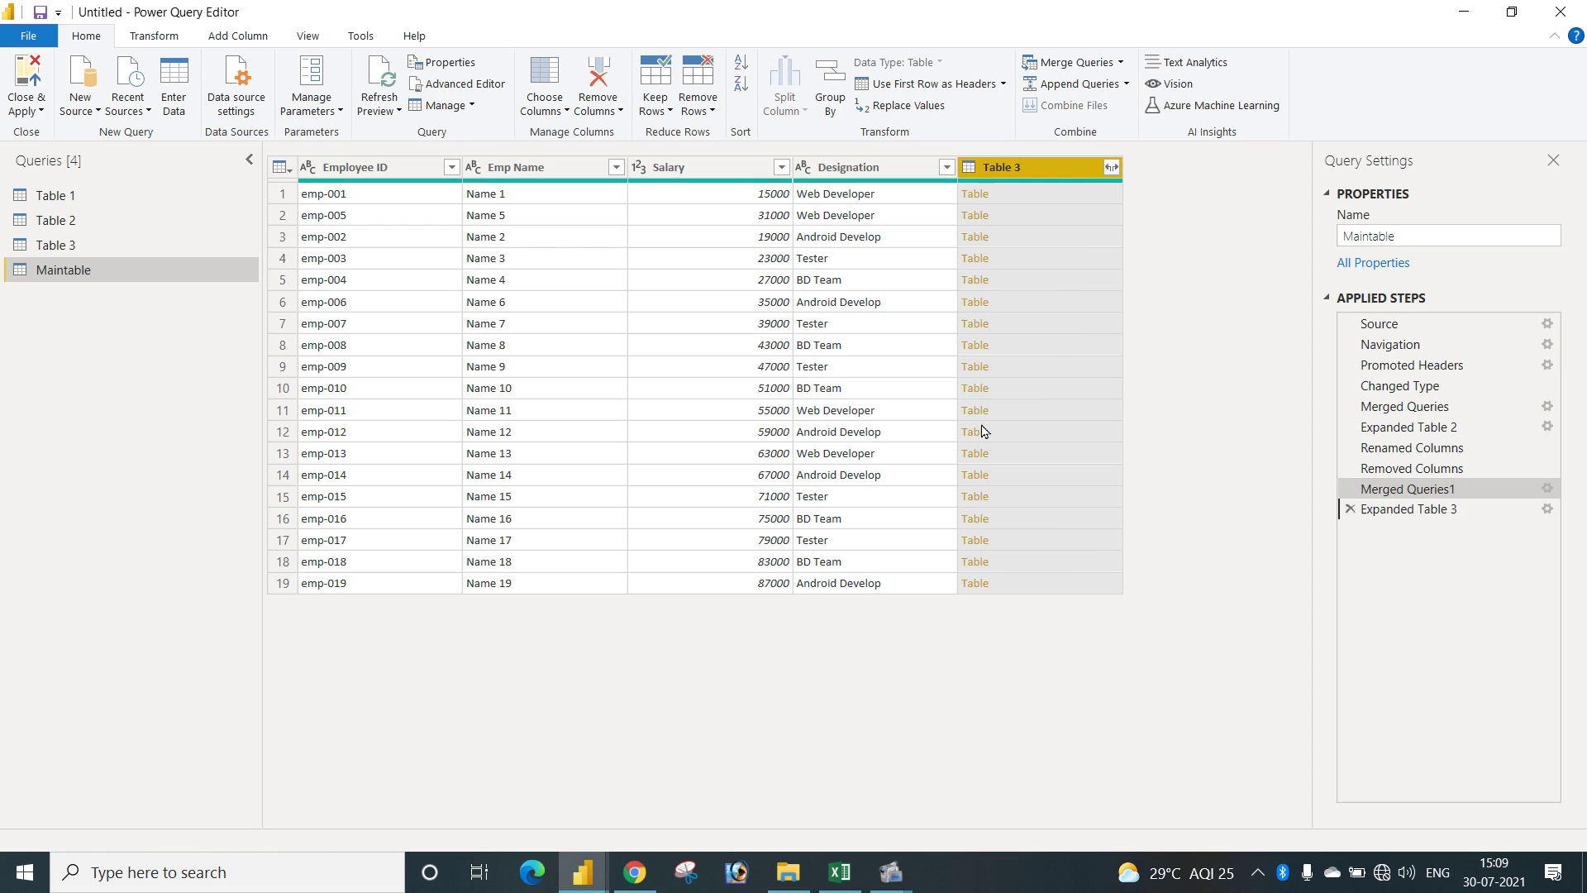
{"action": "double_click", "coordinate": [1047, 175]}
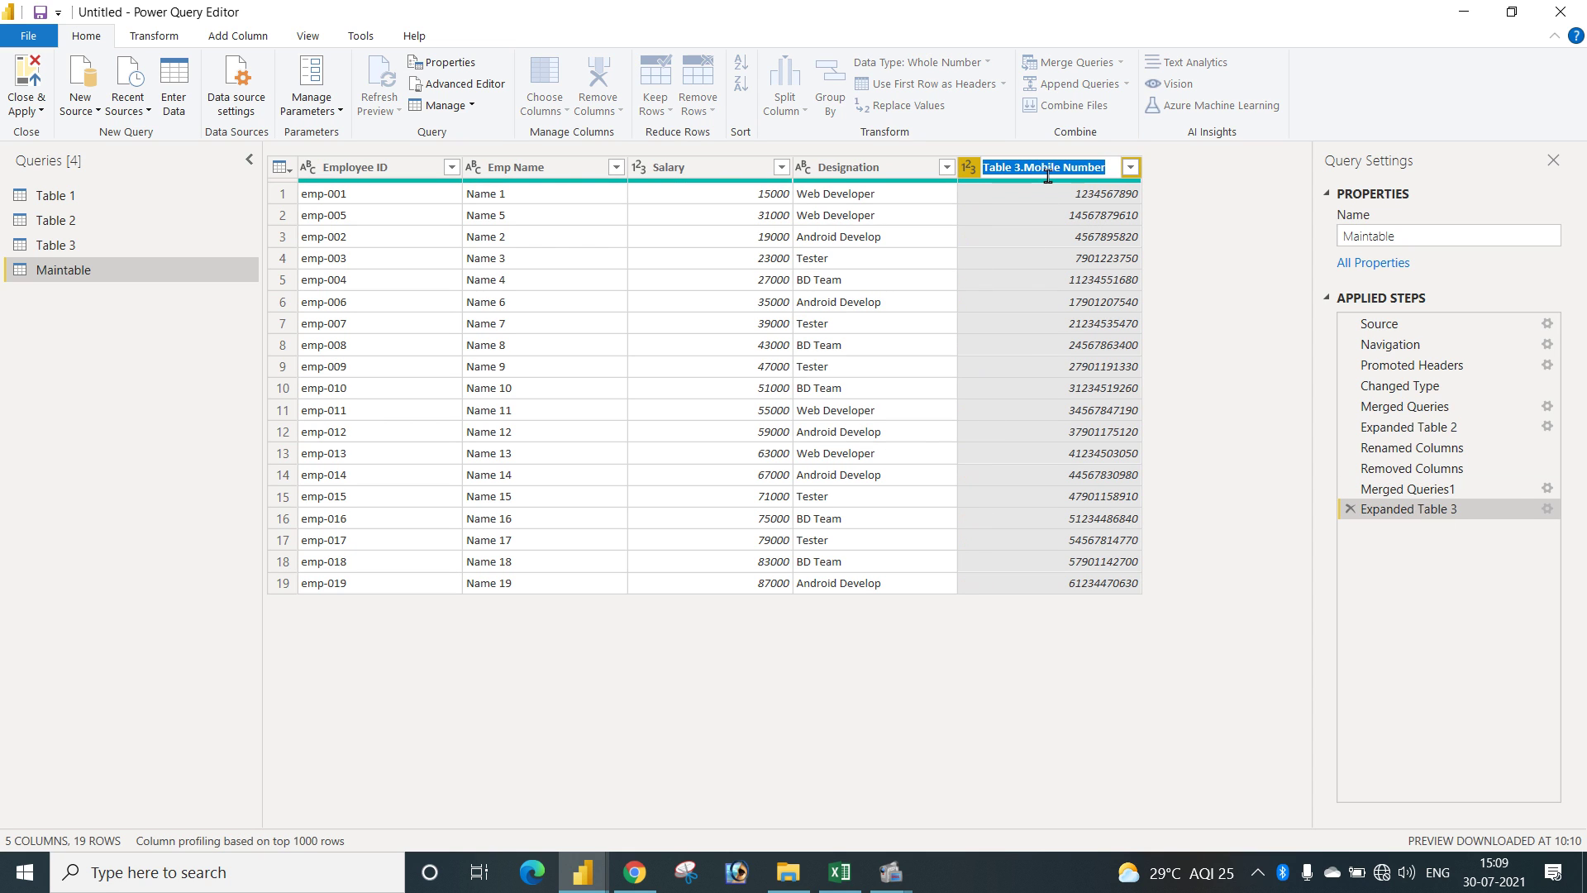
{"action": "type", "text": "M"}
{"action": "key", "text": "Return"}
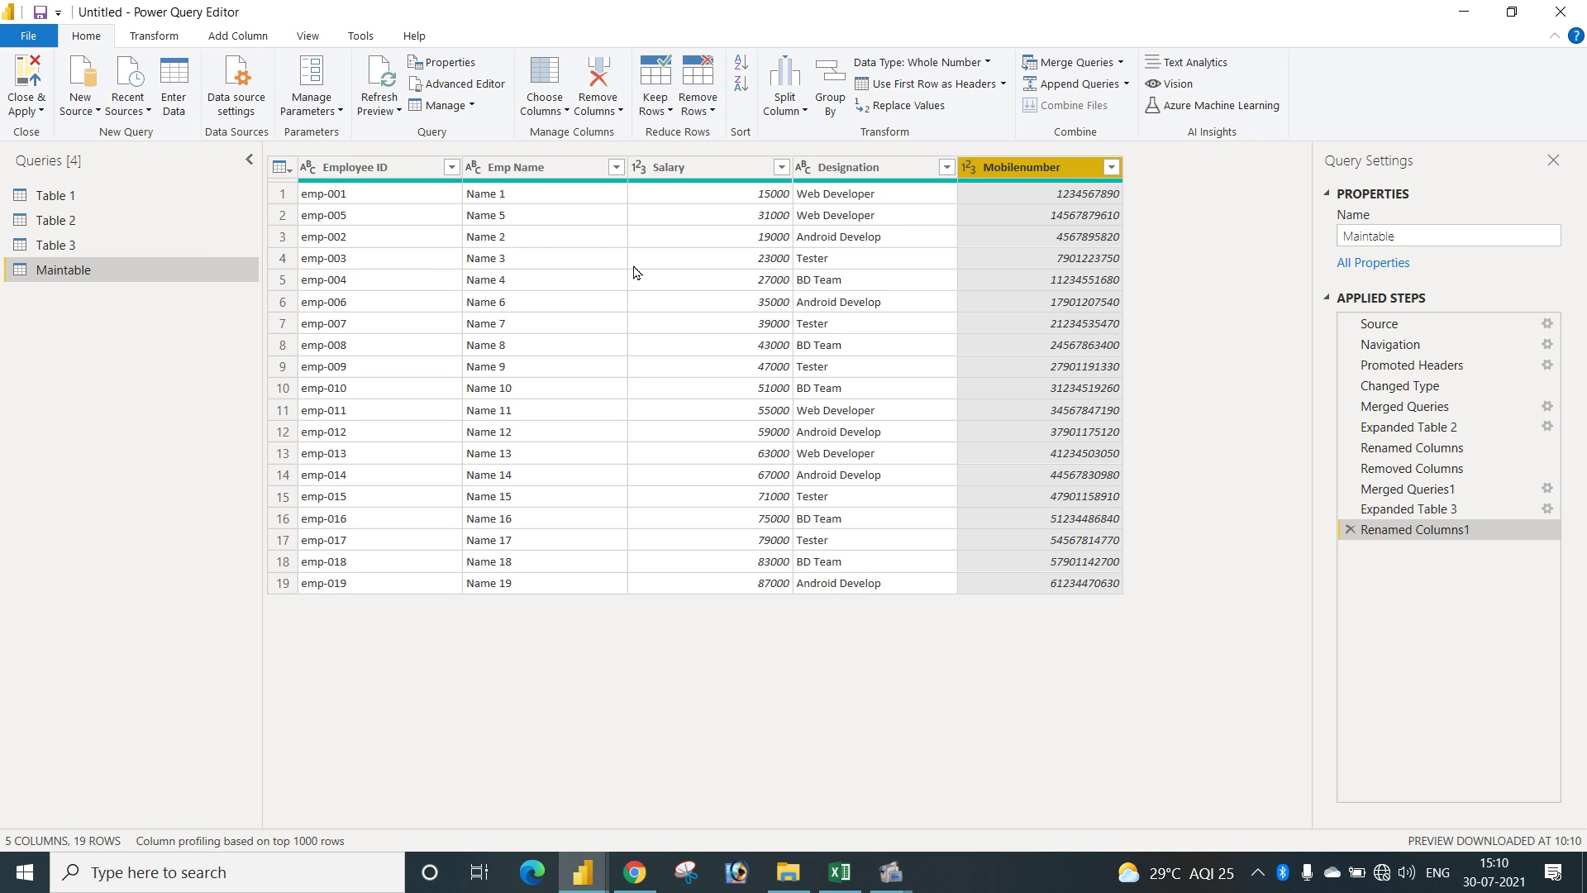
Close Power Query Editor applying the changes, then collapse Table 3 and expand the Maintable fields in the report.
{"action": "left_click", "coordinate": [24, 105]}
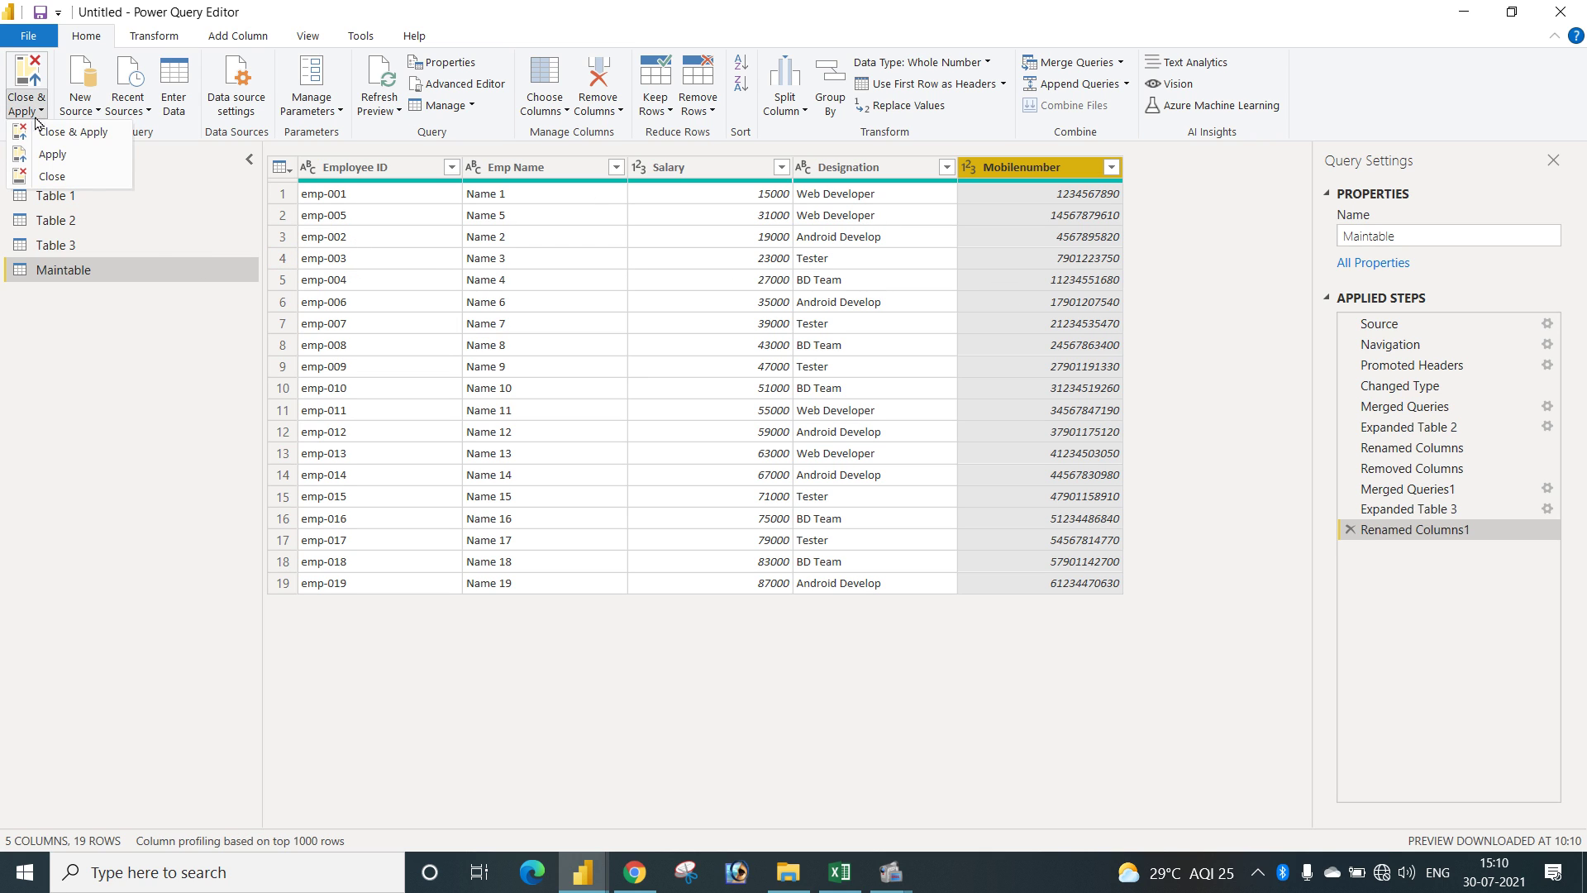
{"action": "left_click", "coordinate": [73, 136]}
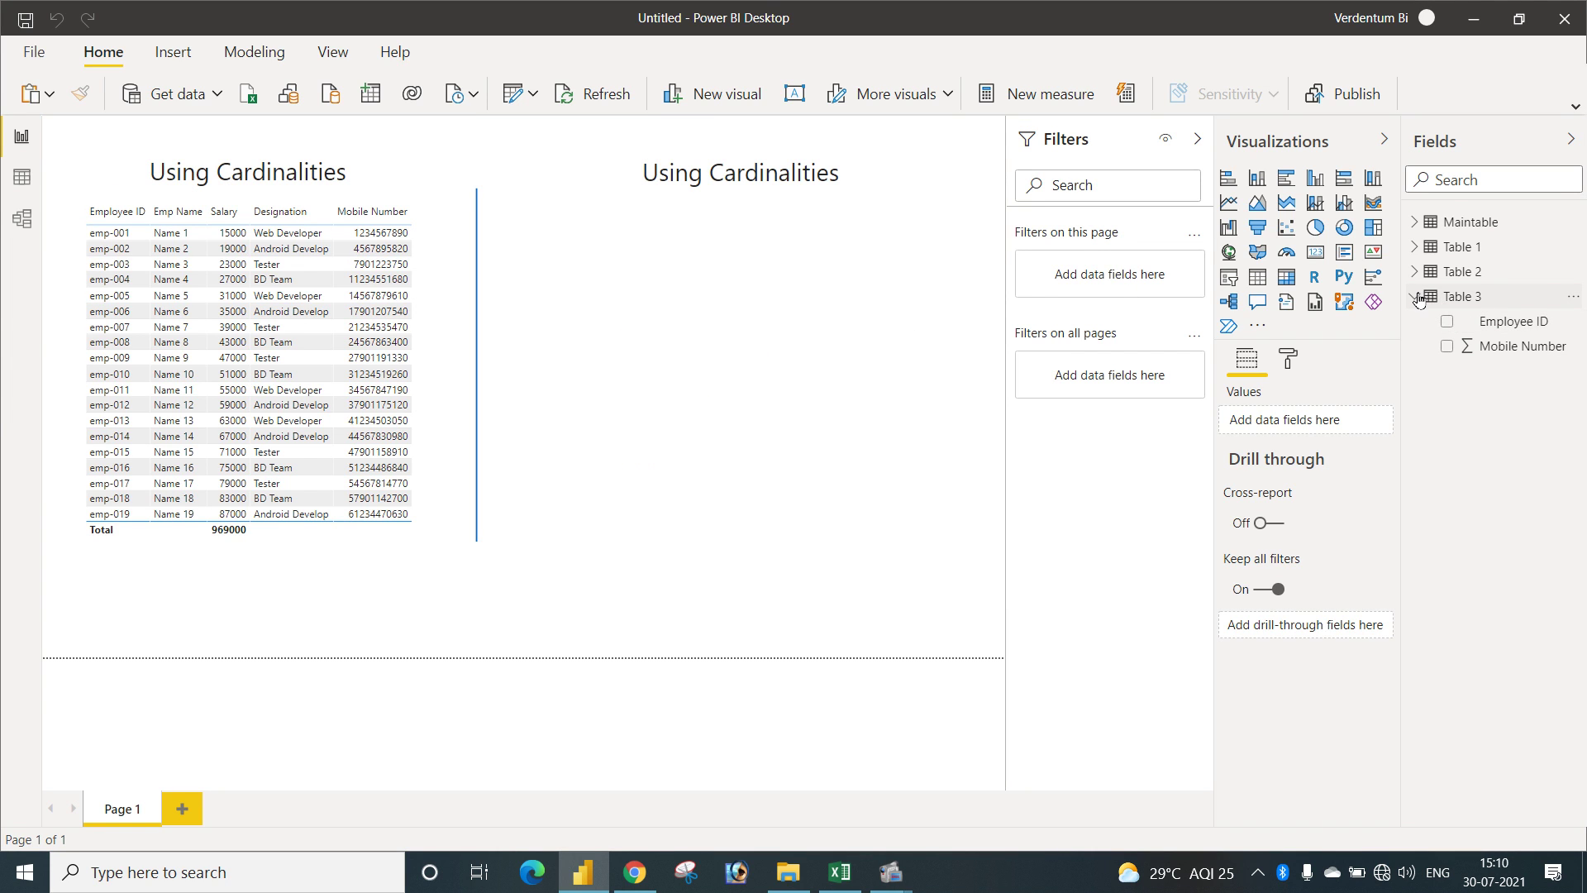
{"action": "left_click", "coordinate": [1415, 296]}
{"action": "left_click", "coordinate": [1414, 222]}
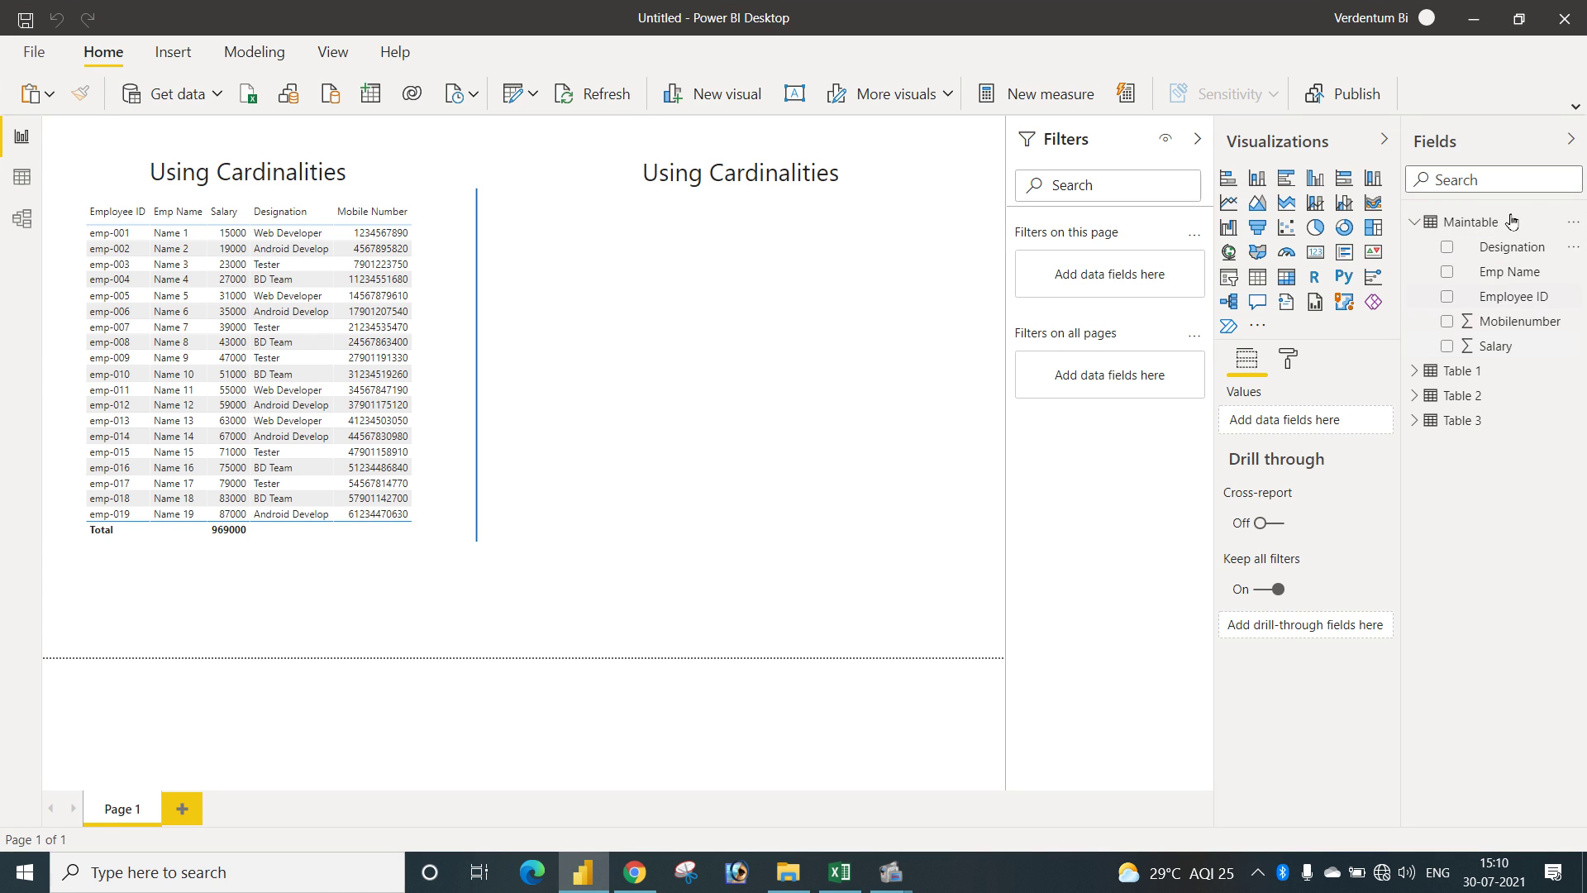
Change the duplicated "Using Cardinalities" heading beyond the divider to "Using Merge Queries".
{"action": "left_click", "coordinate": [735, 172]}
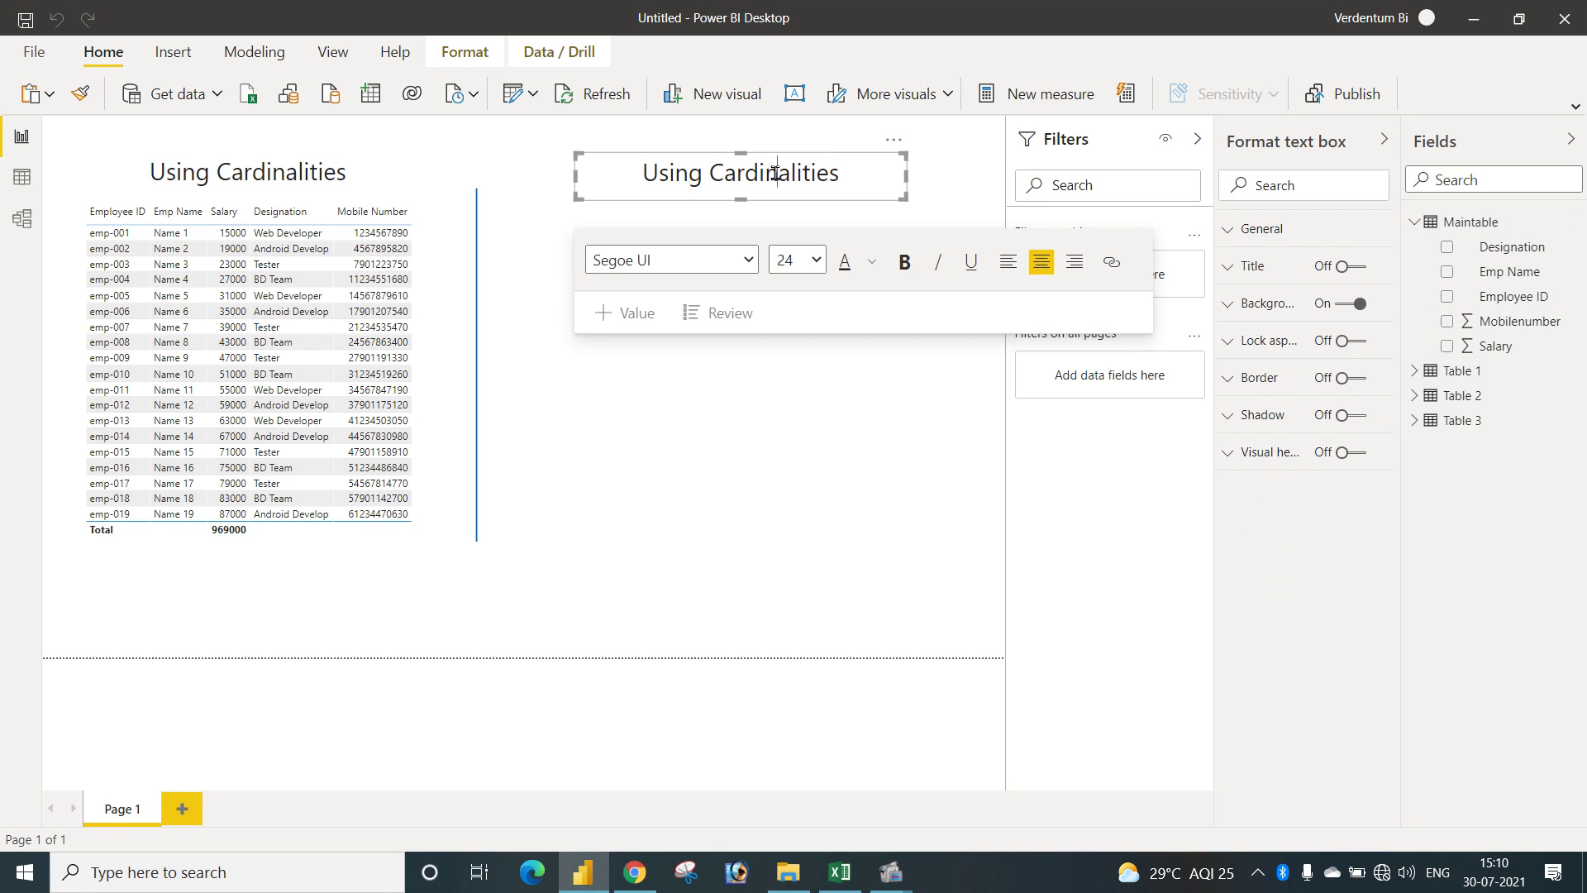
{"action": "double_click", "coordinate": [773, 172]}
{"action": "type", "text": "Merger"}
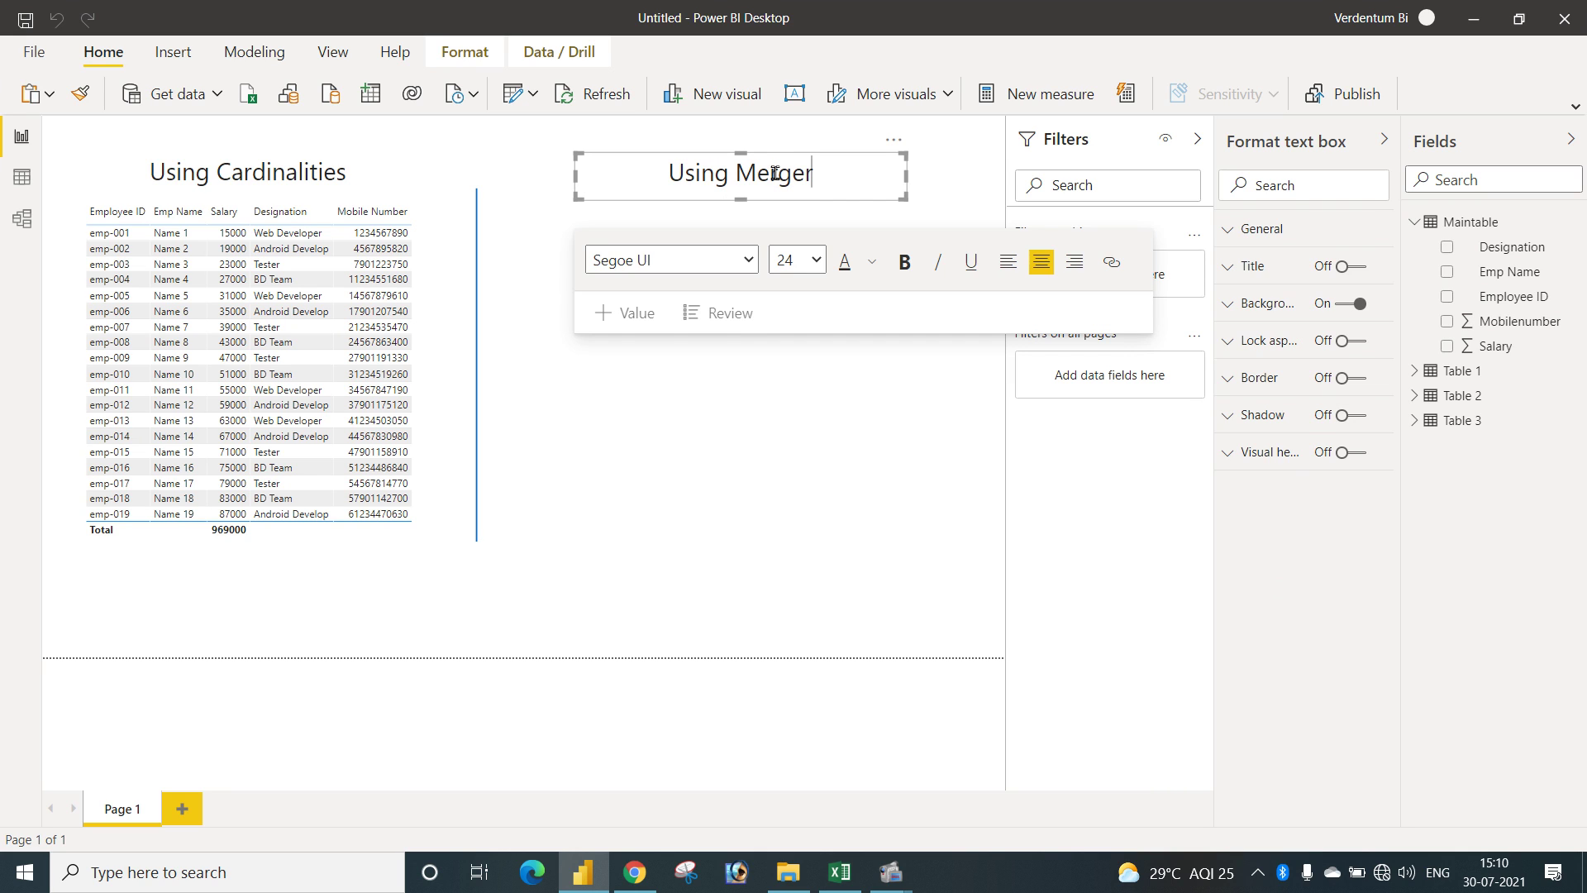
{"action": "key", "text": "BackSpace"}
{"action": "type", "text": "Queries"}
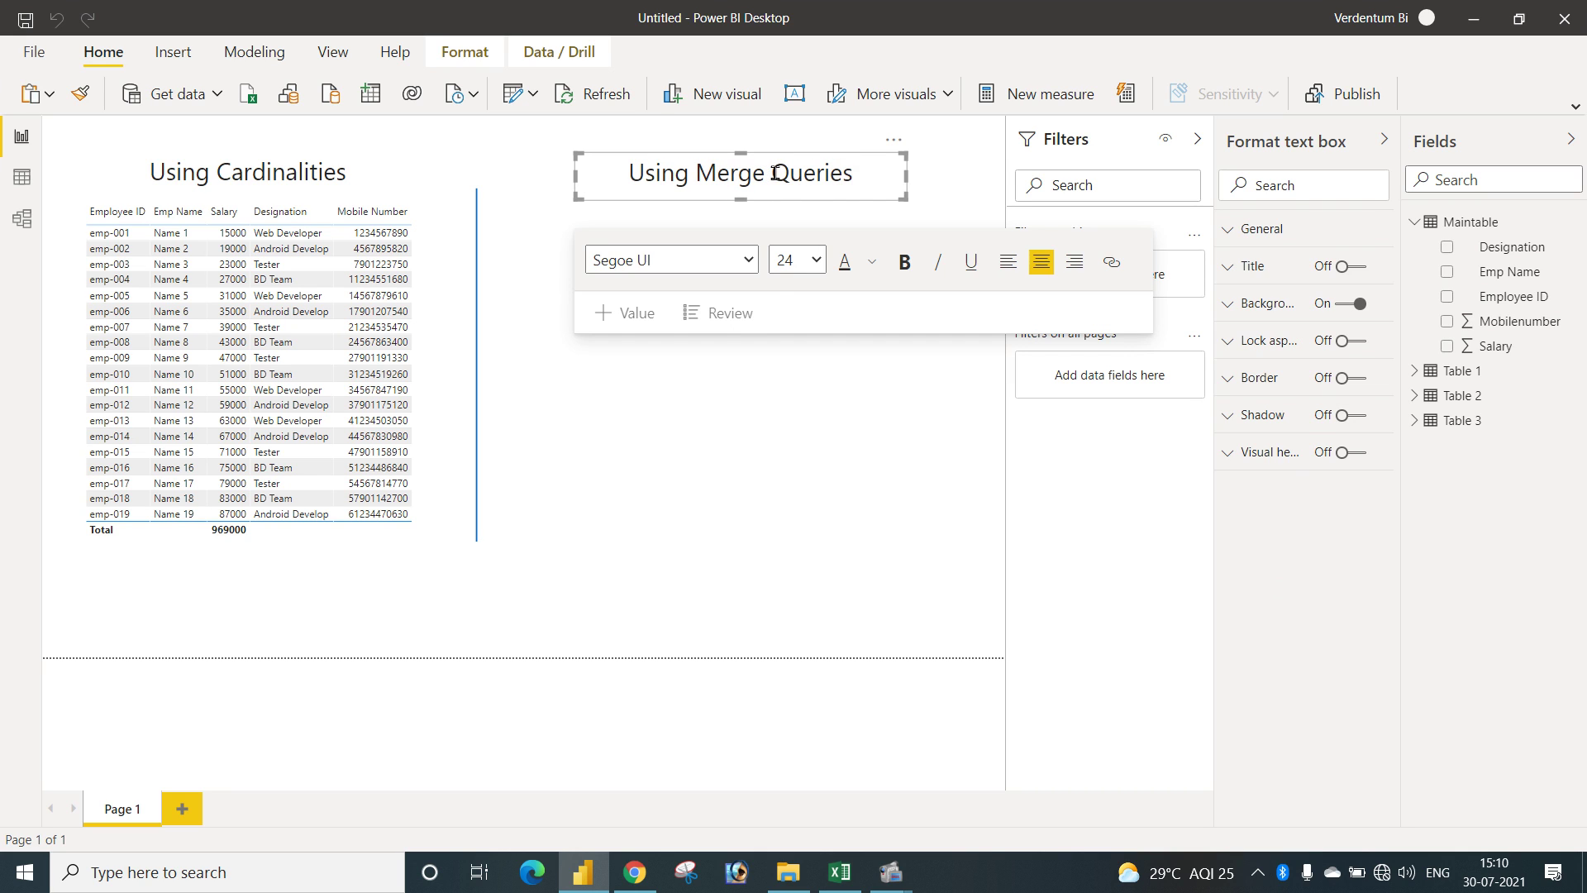
{"action": "left_click", "coordinate": [801, 372]}
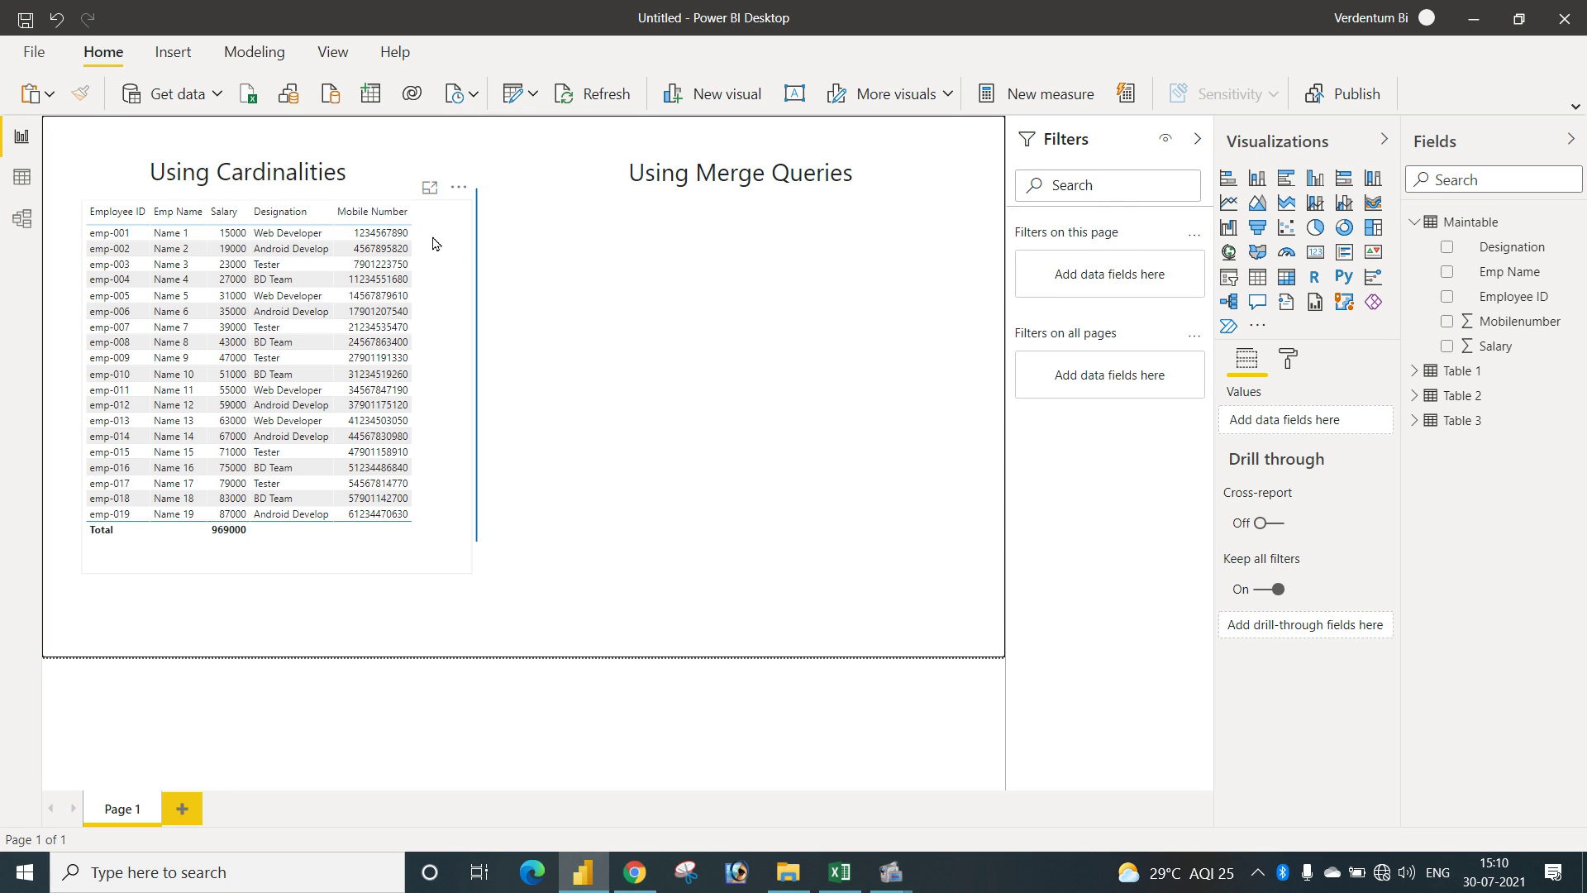
Add an empty table visual beneath the "Using Merge Queries" heading and enlarge it to fill the space beyond the divider.
{"action": "left_click", "coordinate": [1253, 278]}
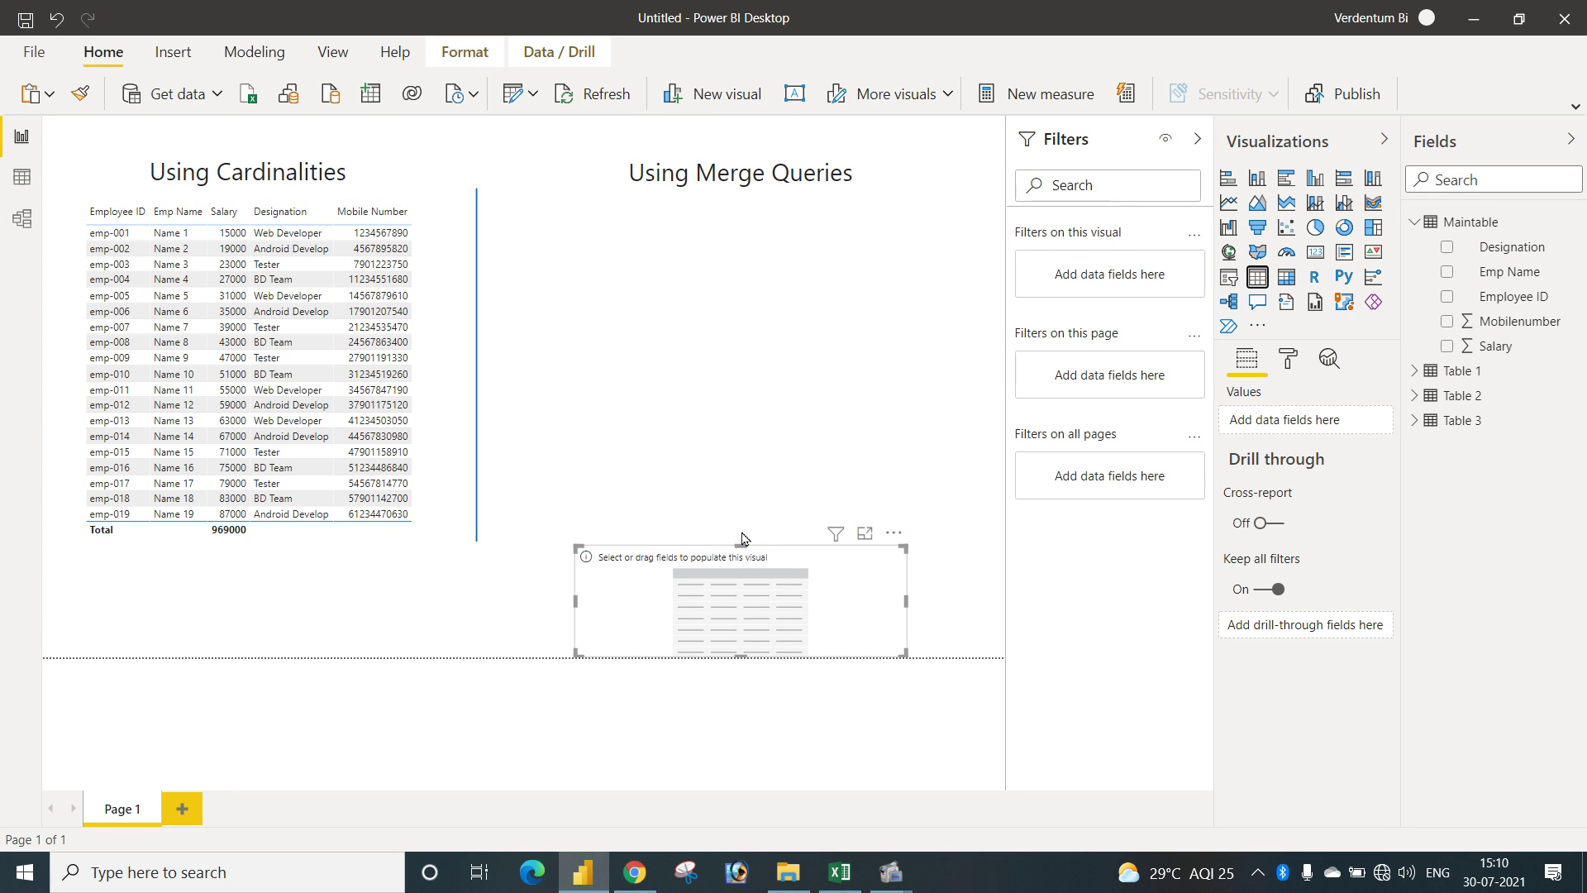
{"action": "left_click_drag", "start_coordinate": [753, 558], "coordinate": [689, 254]}
{"action": "left_click_drag", "start_coordinate": [839, 311], "coordinate": [982, 552]}
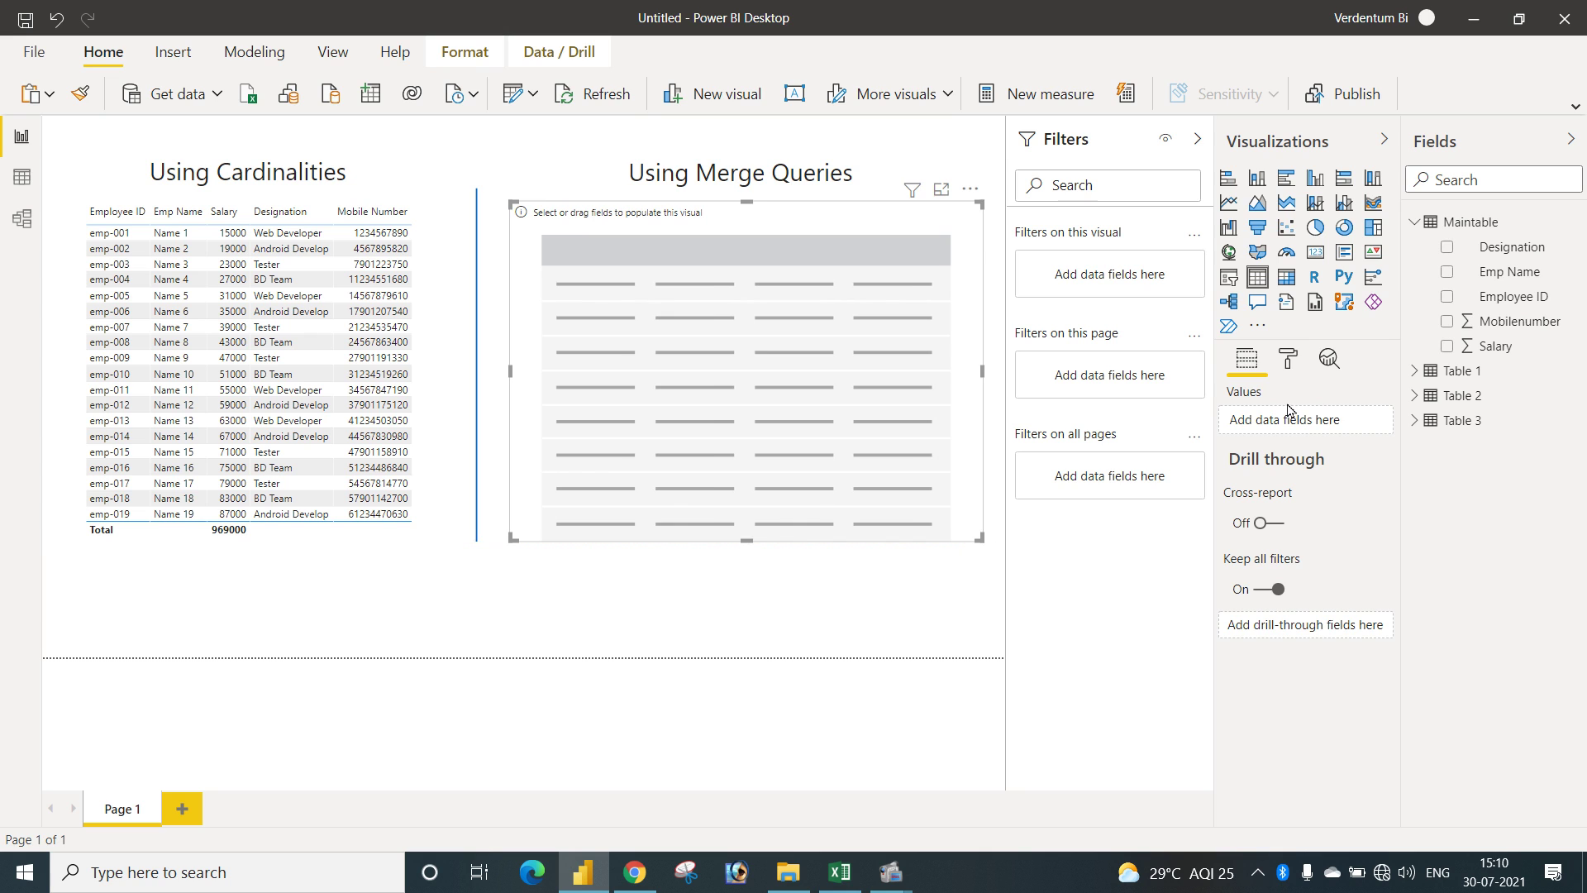
Populate the new table with Employee ID, Emp Name, Salary, Designation and Mobilenumber from Maintable, and collapse Maintable's field list.
{"action": "left_click", "coordinate": [1446, 298]}
{"action": "left_click", "coordinate": [1447, 274]}
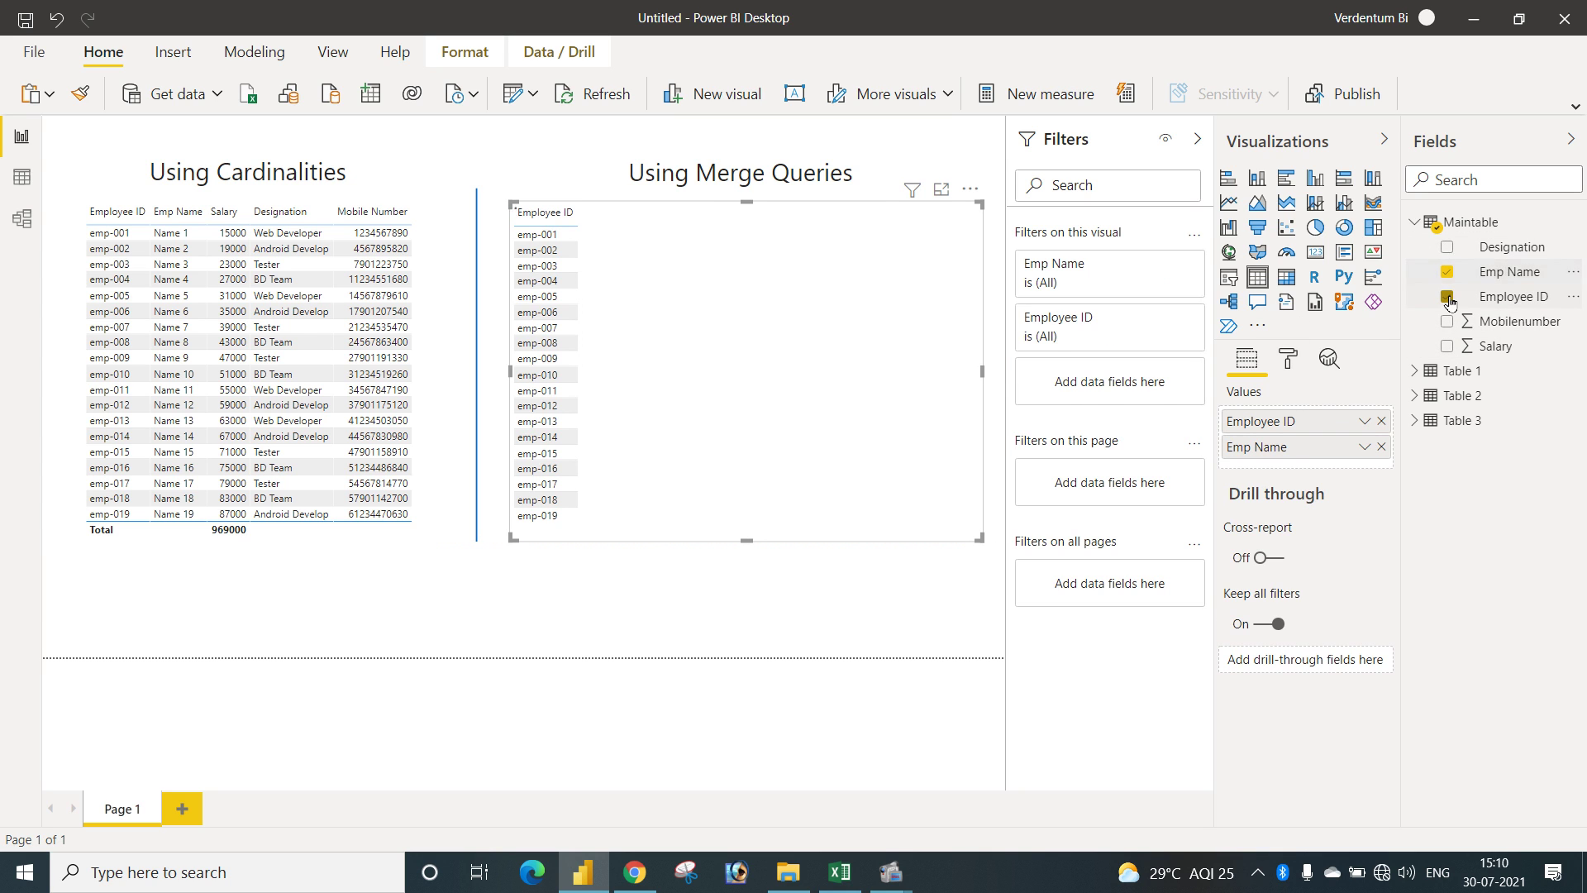
{"action": "left_click", "coordinate": [1446, 346]}
{"action": "left_click", "coordinate": [1447, 248]}
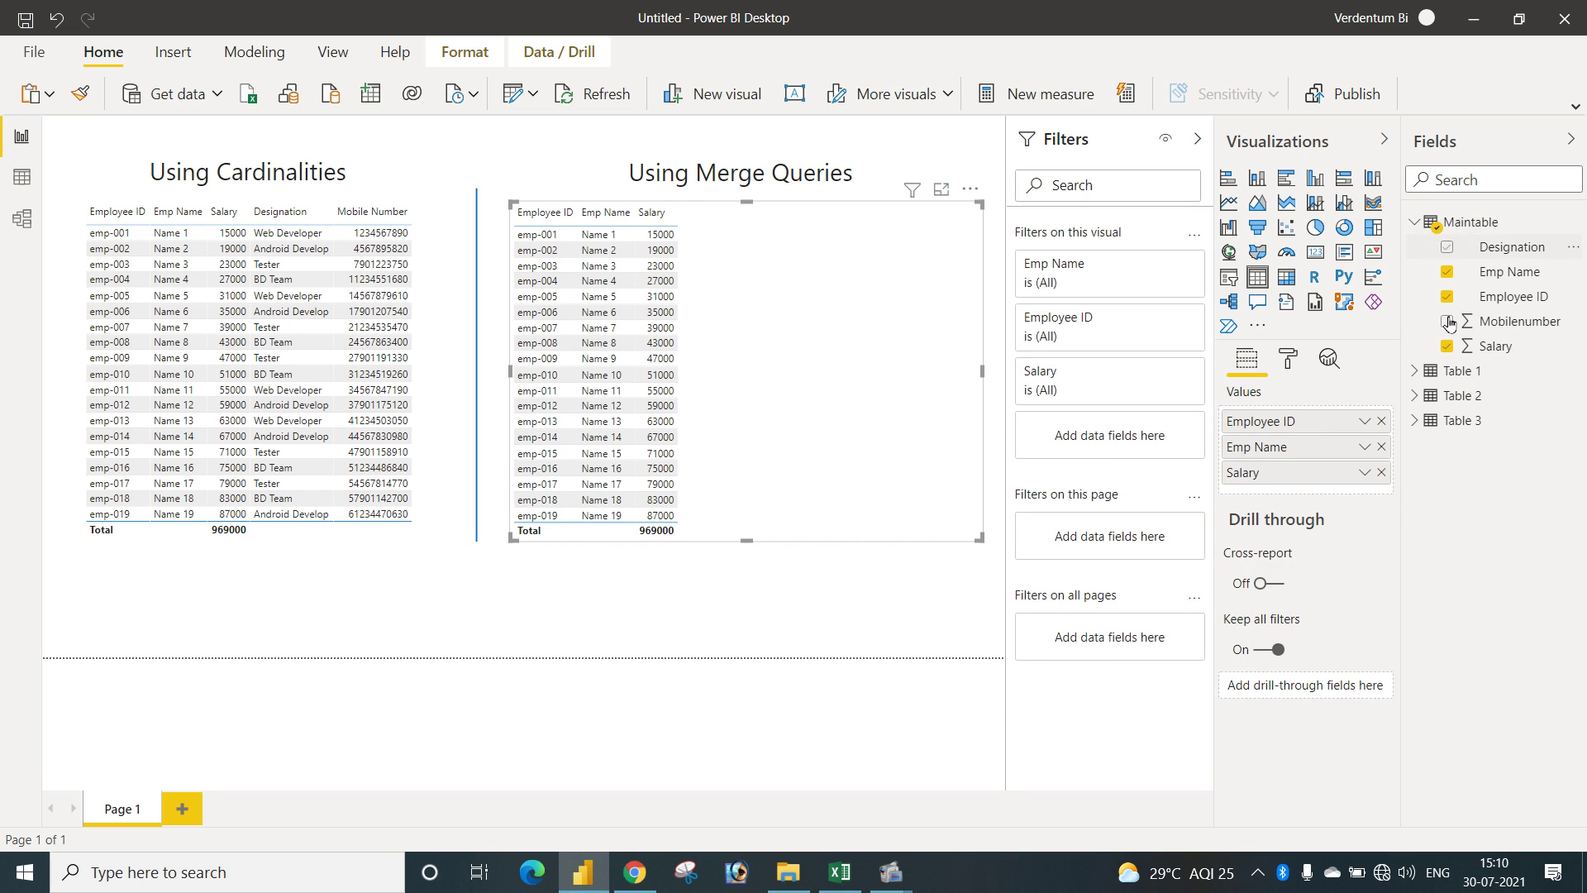
{"action": "left_click", "coordinate": [1446, 322]}
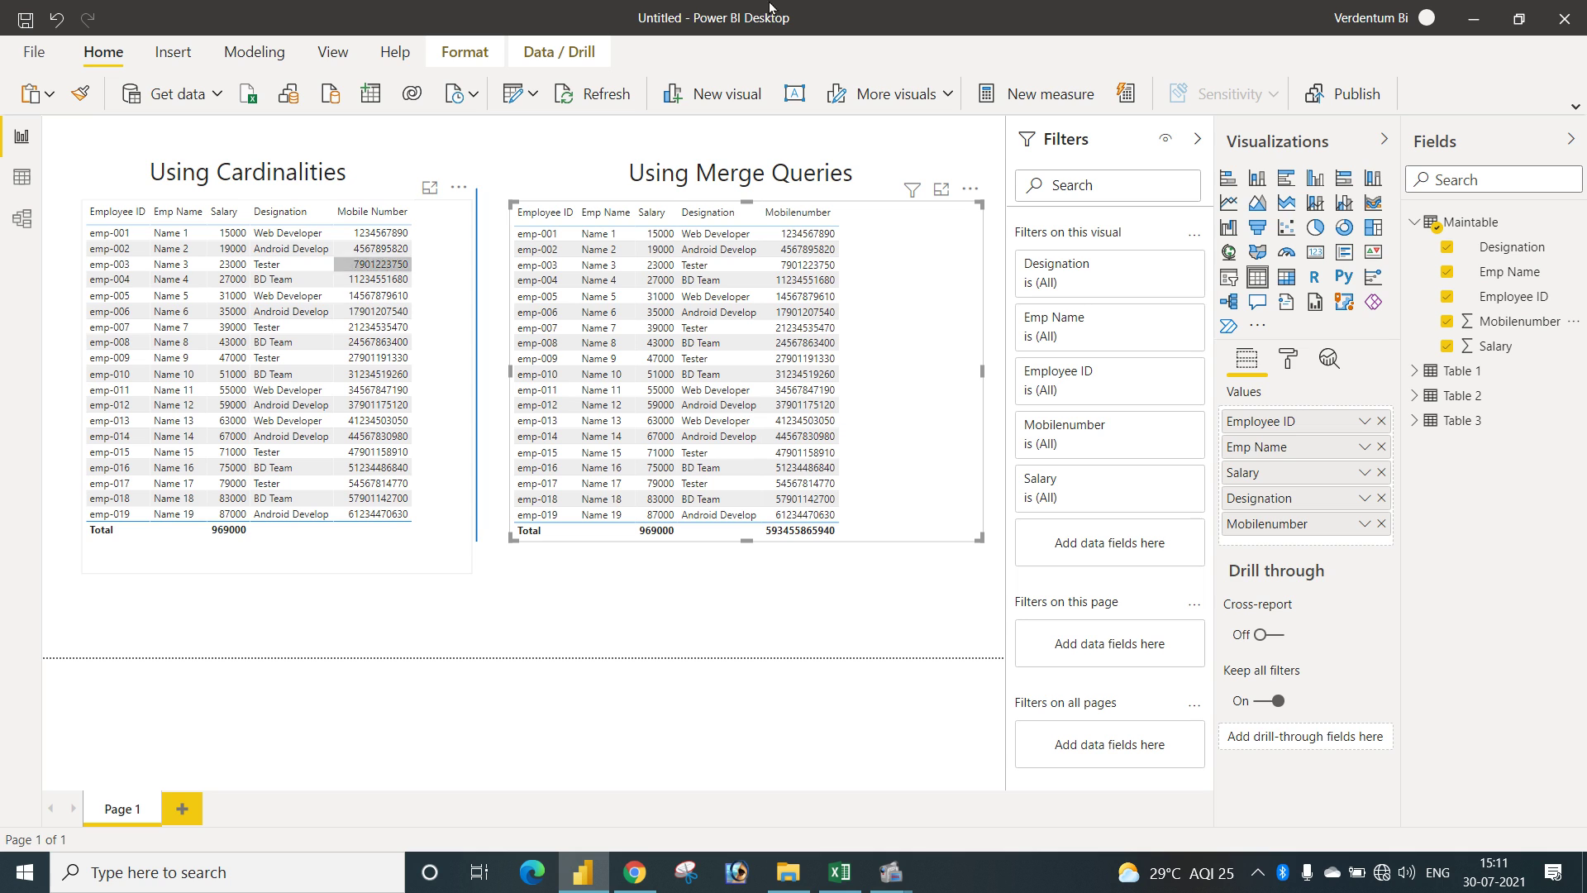
{"action": "left_click", "coordinate": [1414, 221]}
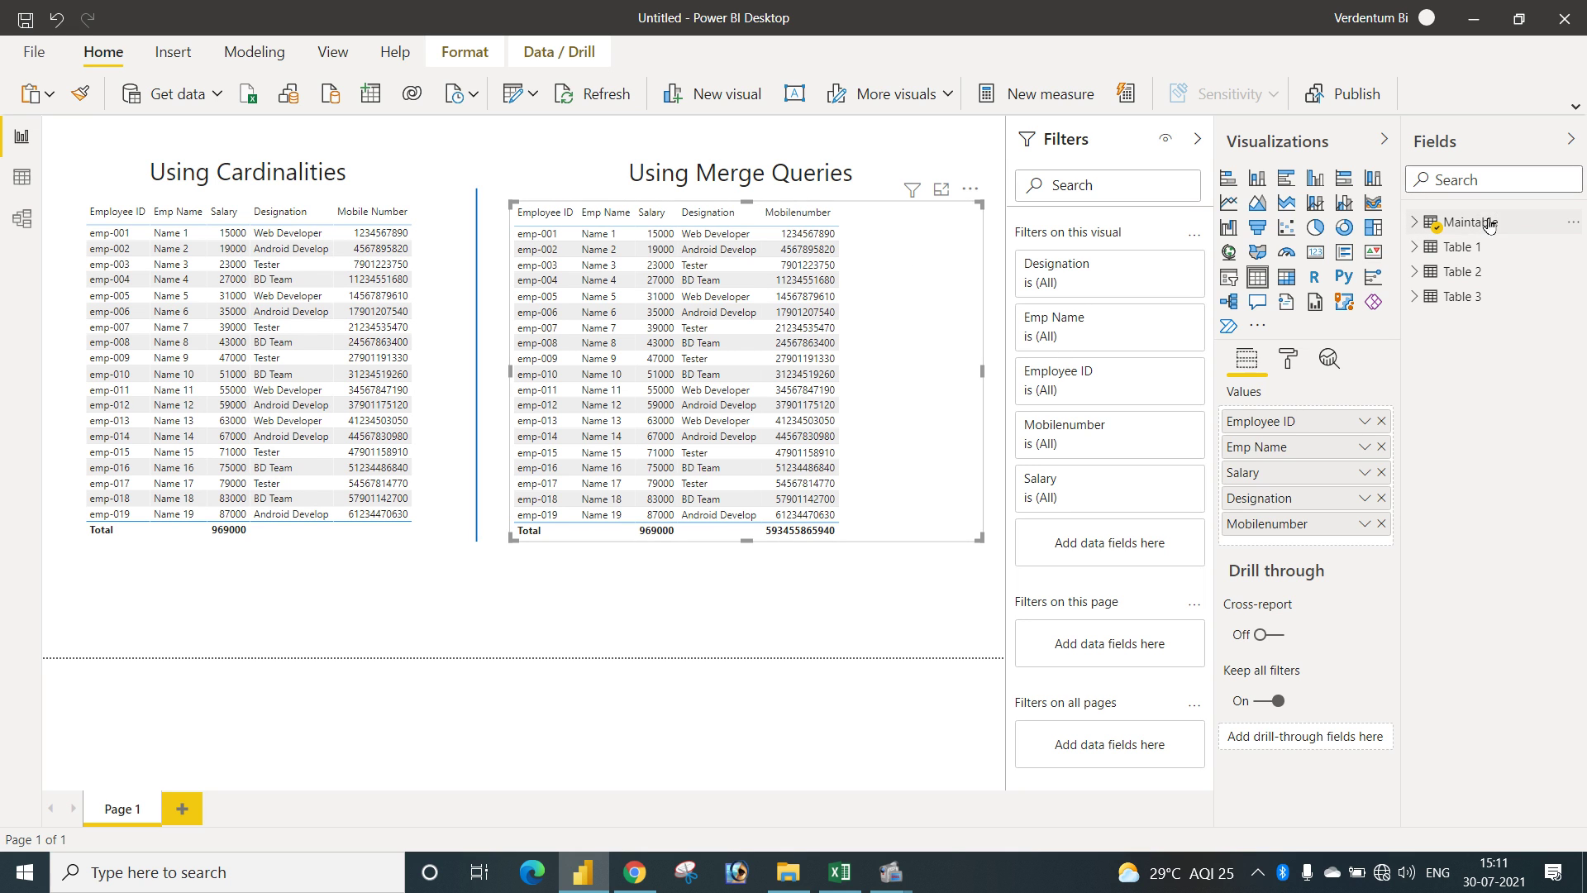
Select the cardinalities table and the merge queries table alternately to compare which source tables feed each visual.
{"action": "left_click", "coordinate": [452, 282]}
{"action": "left_click", "coordinate": [431, 302]}
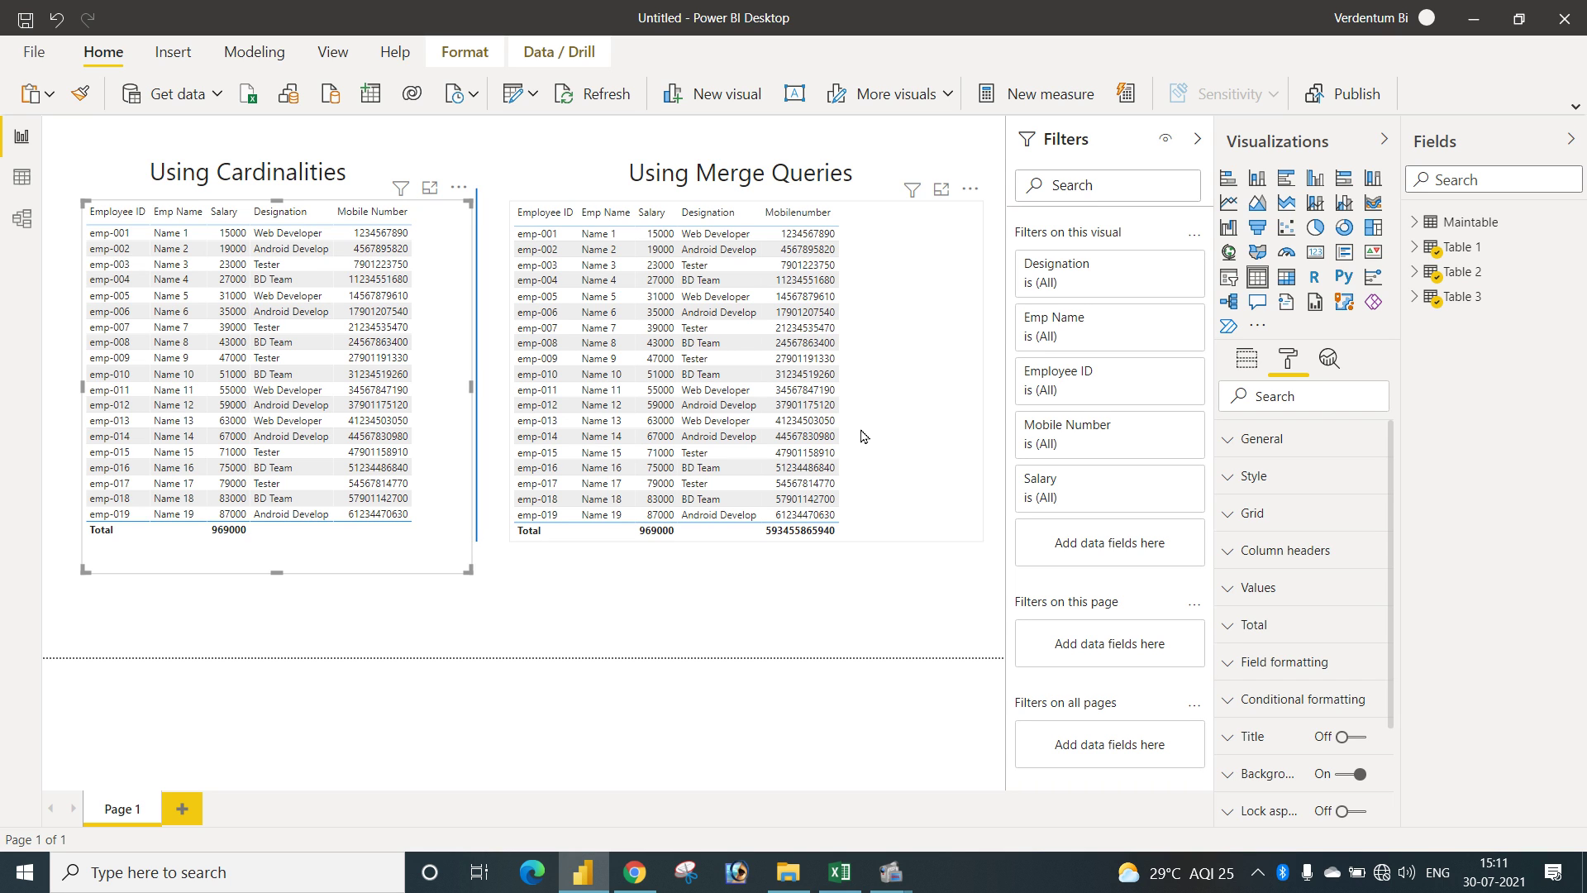
{"action": "left_click", "coordinate": [889, 319]}
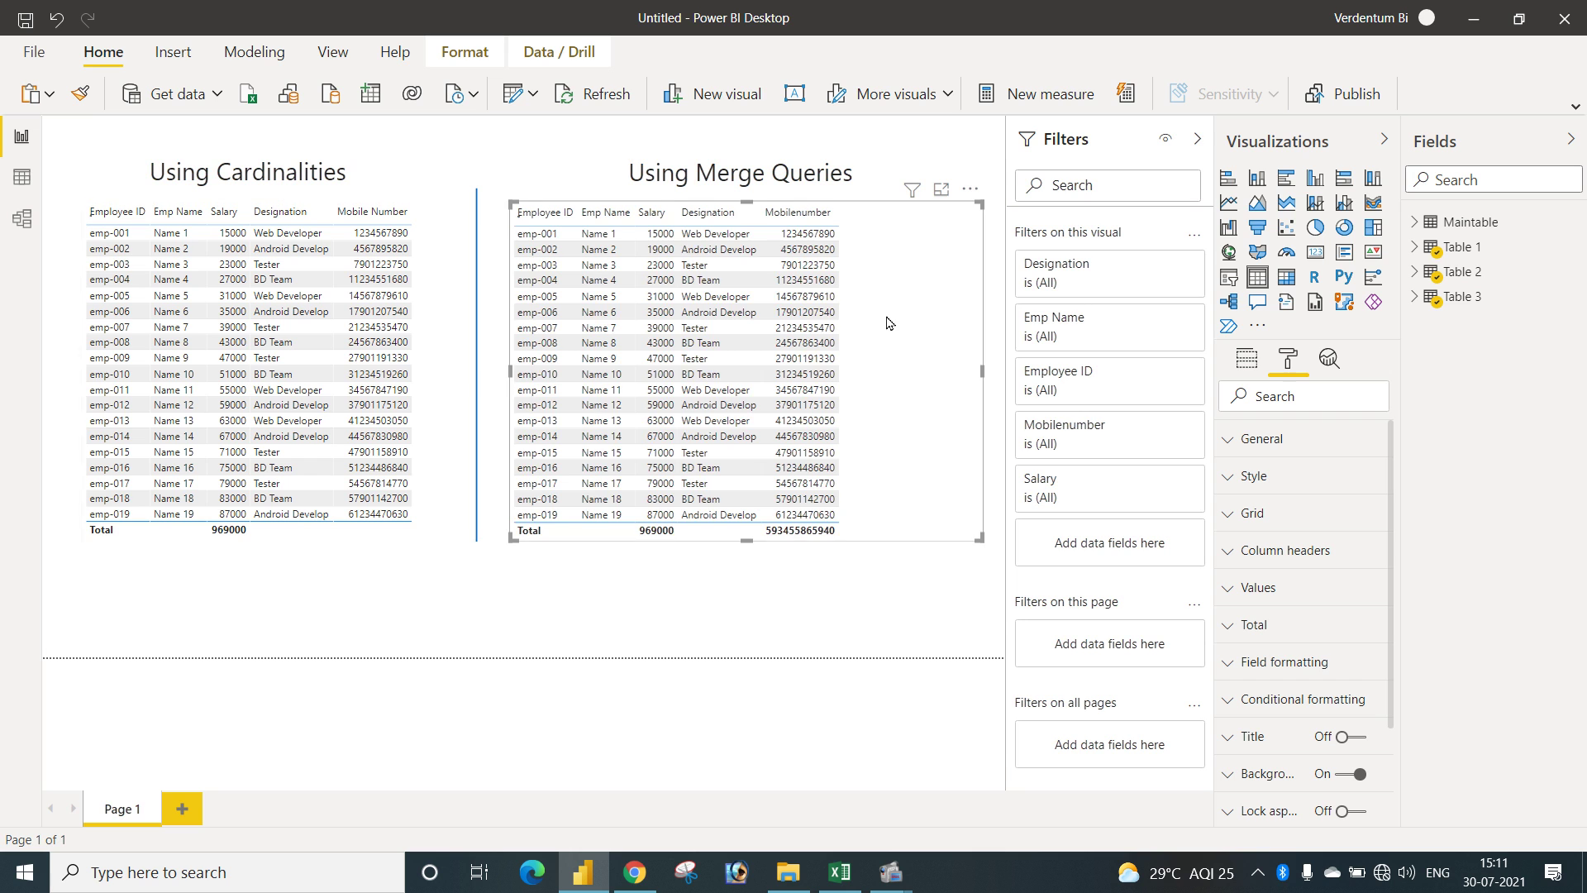
{"action": "left_click", "coordinate": [451, 347]}
{"action": "left_click", "coordinate": [435, 342]}
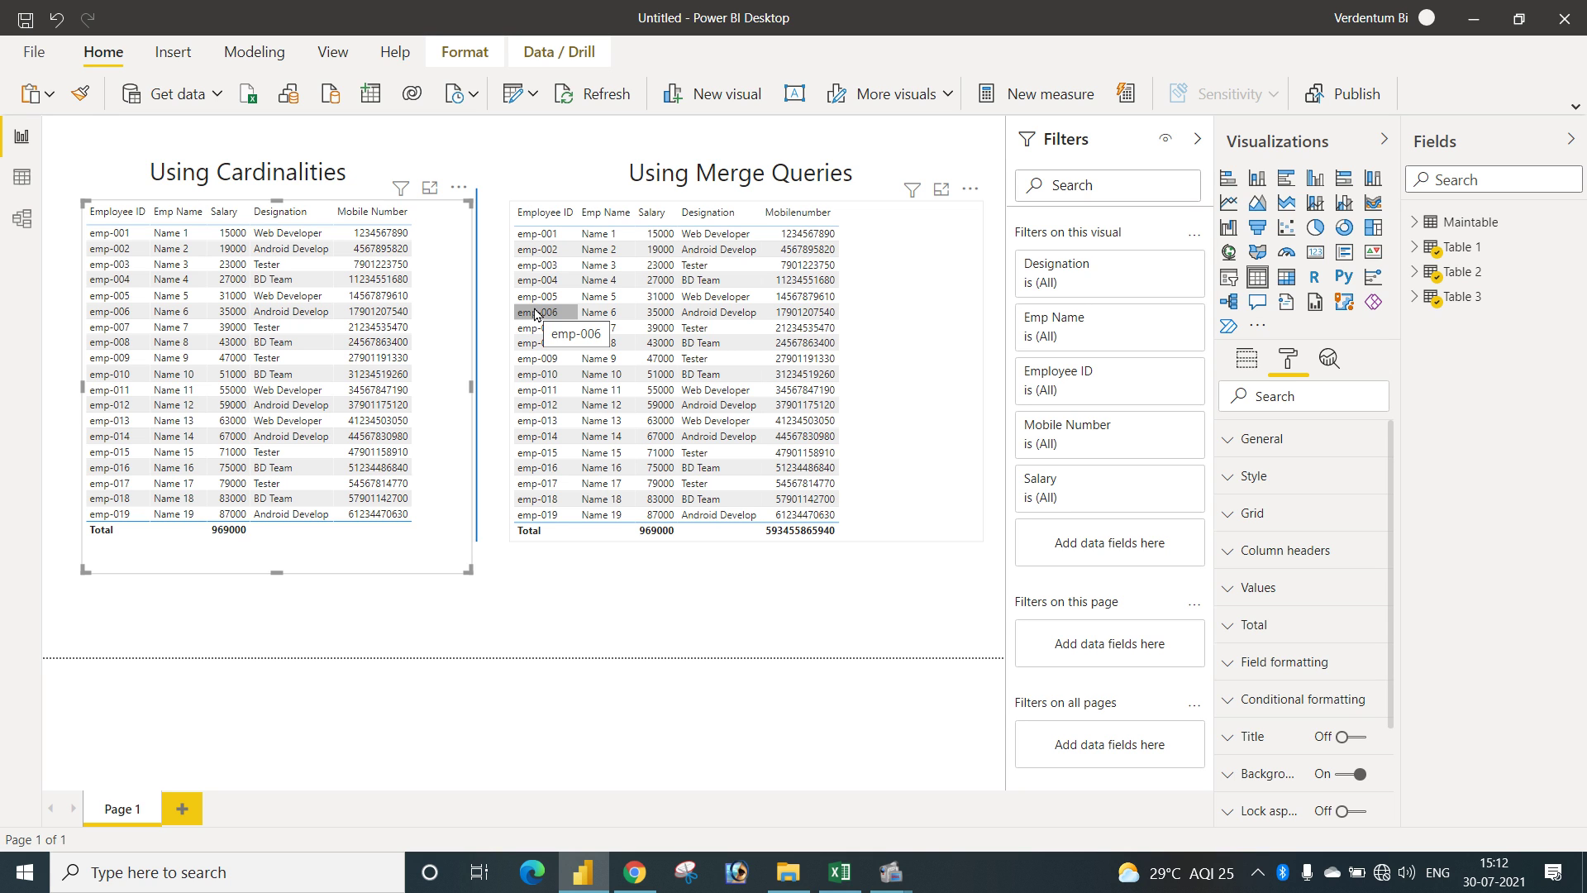
{"action": "left_click", "coordinate": [857, 311]}
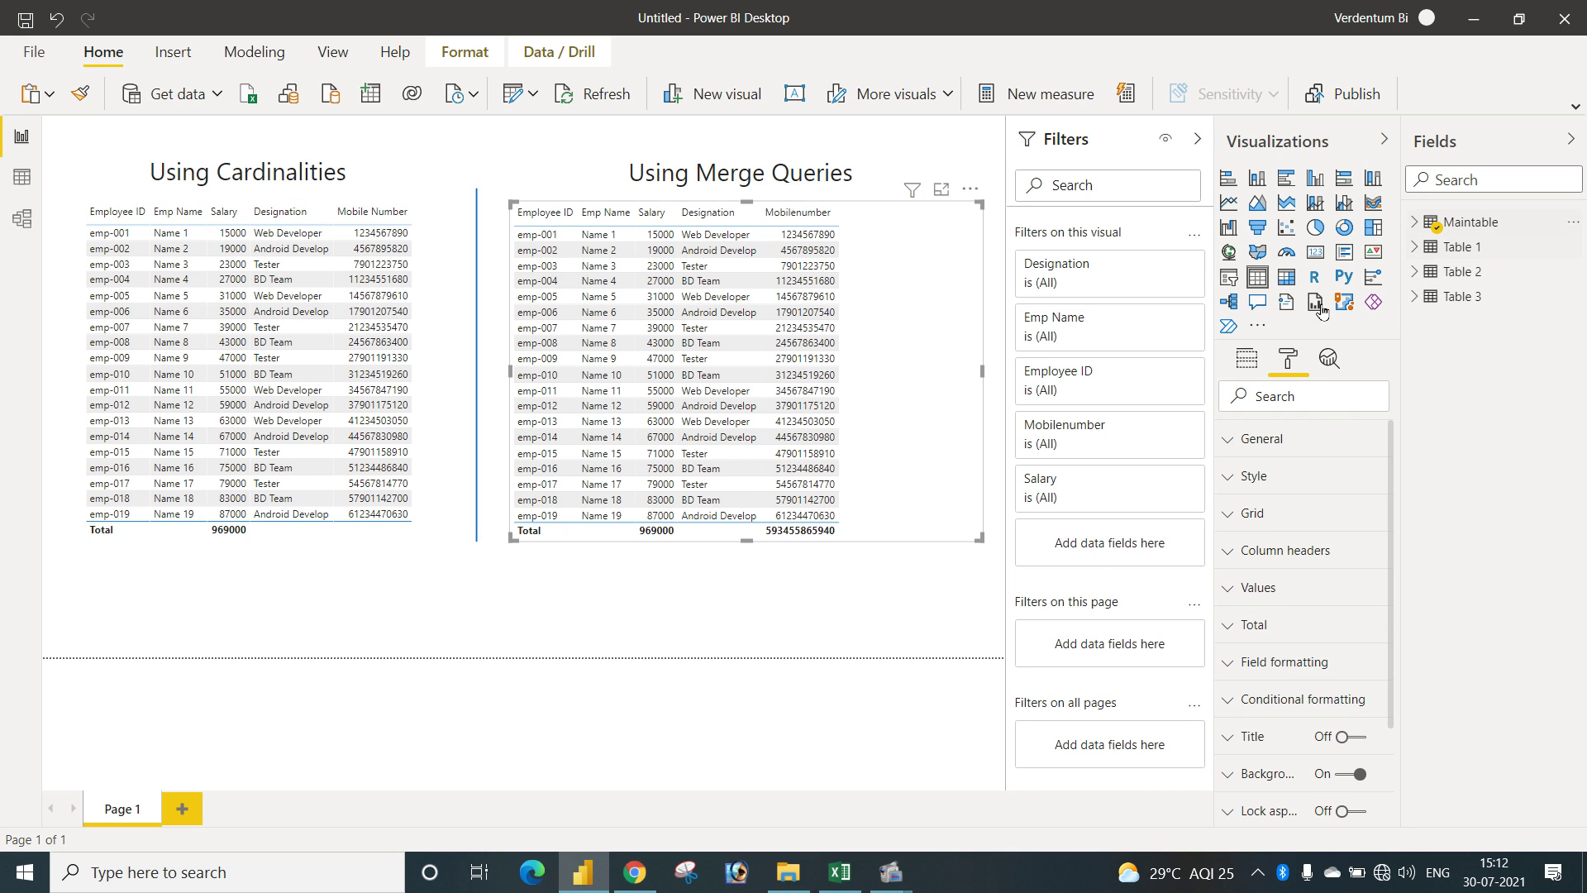
{"action": "left_click", "coordinate": [798, 620]}
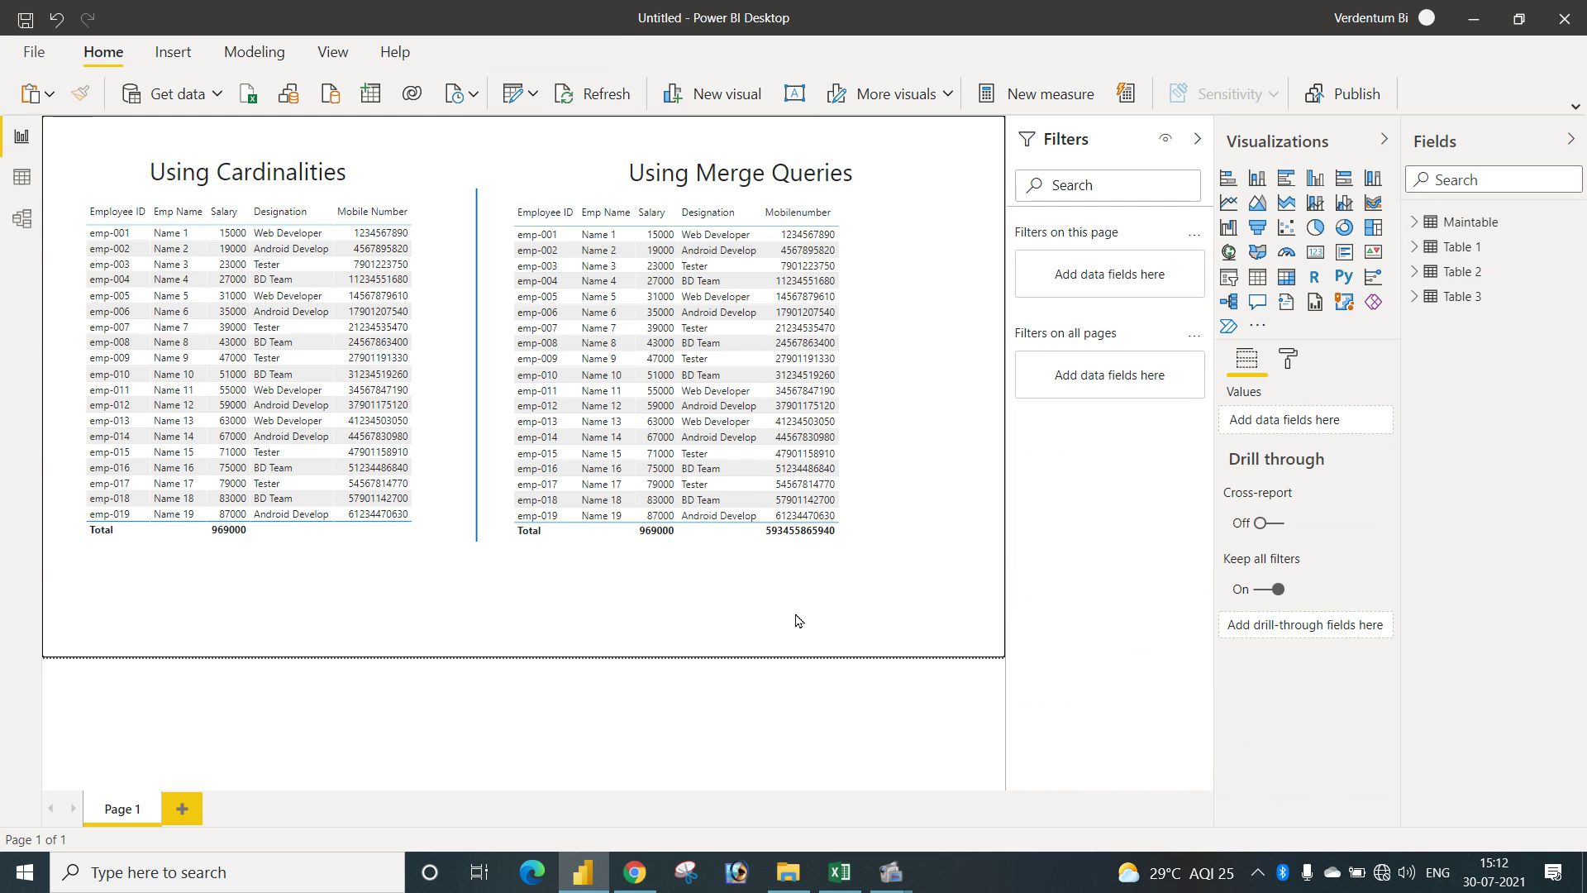
Set the Mobilenumber field in the merge queries table to Don't summarize.
{"action": "left_click", "coordinate": [965, 290]}
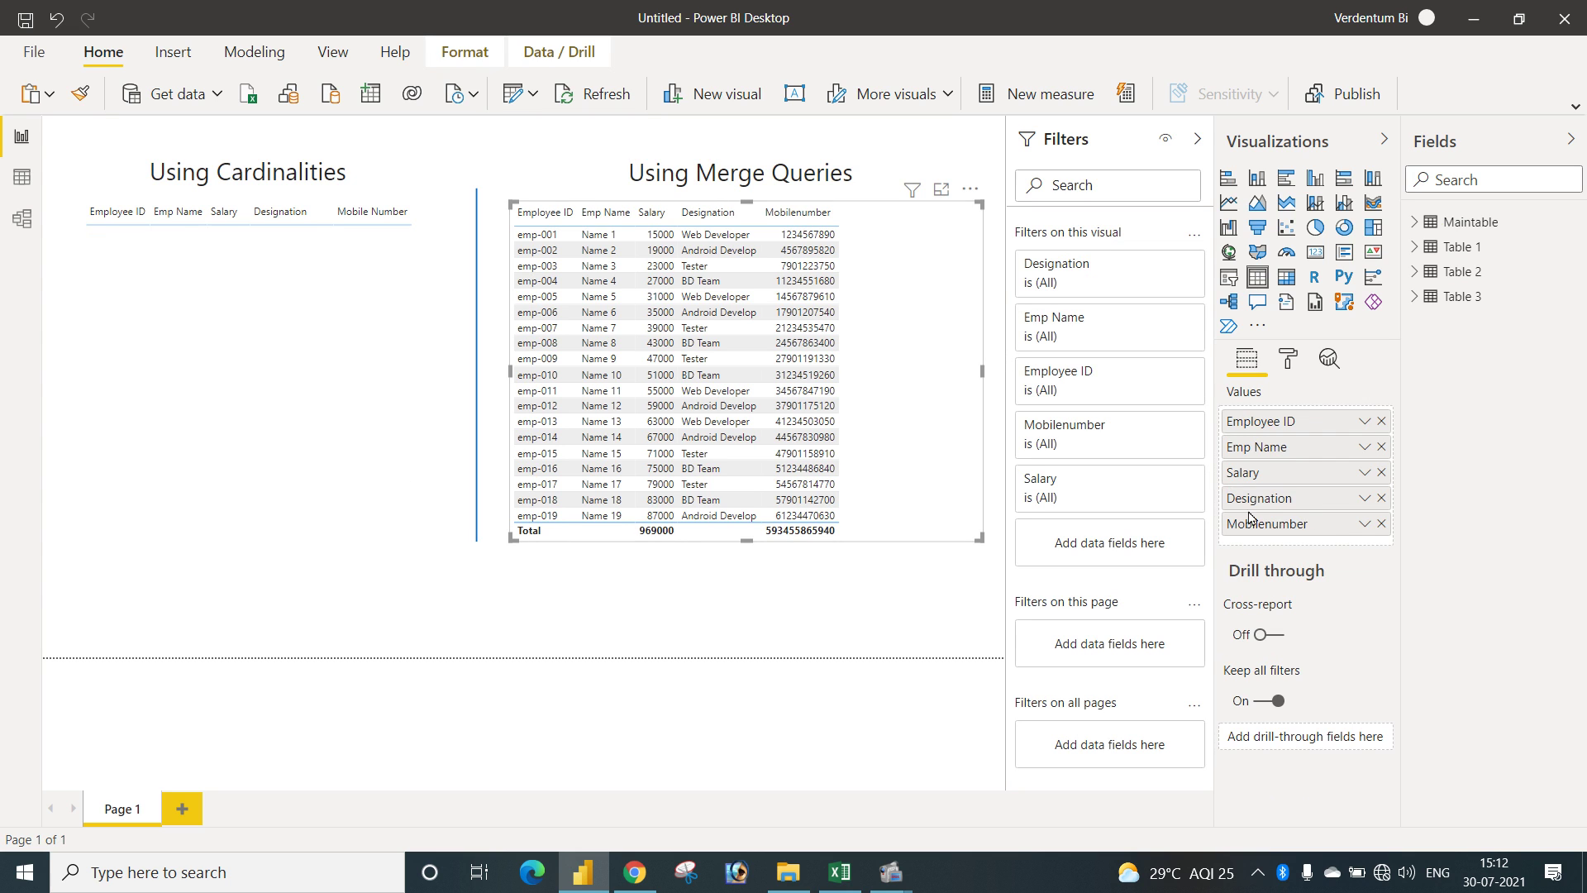
{"action": "left_click", "coordinate": [1364, 523]}
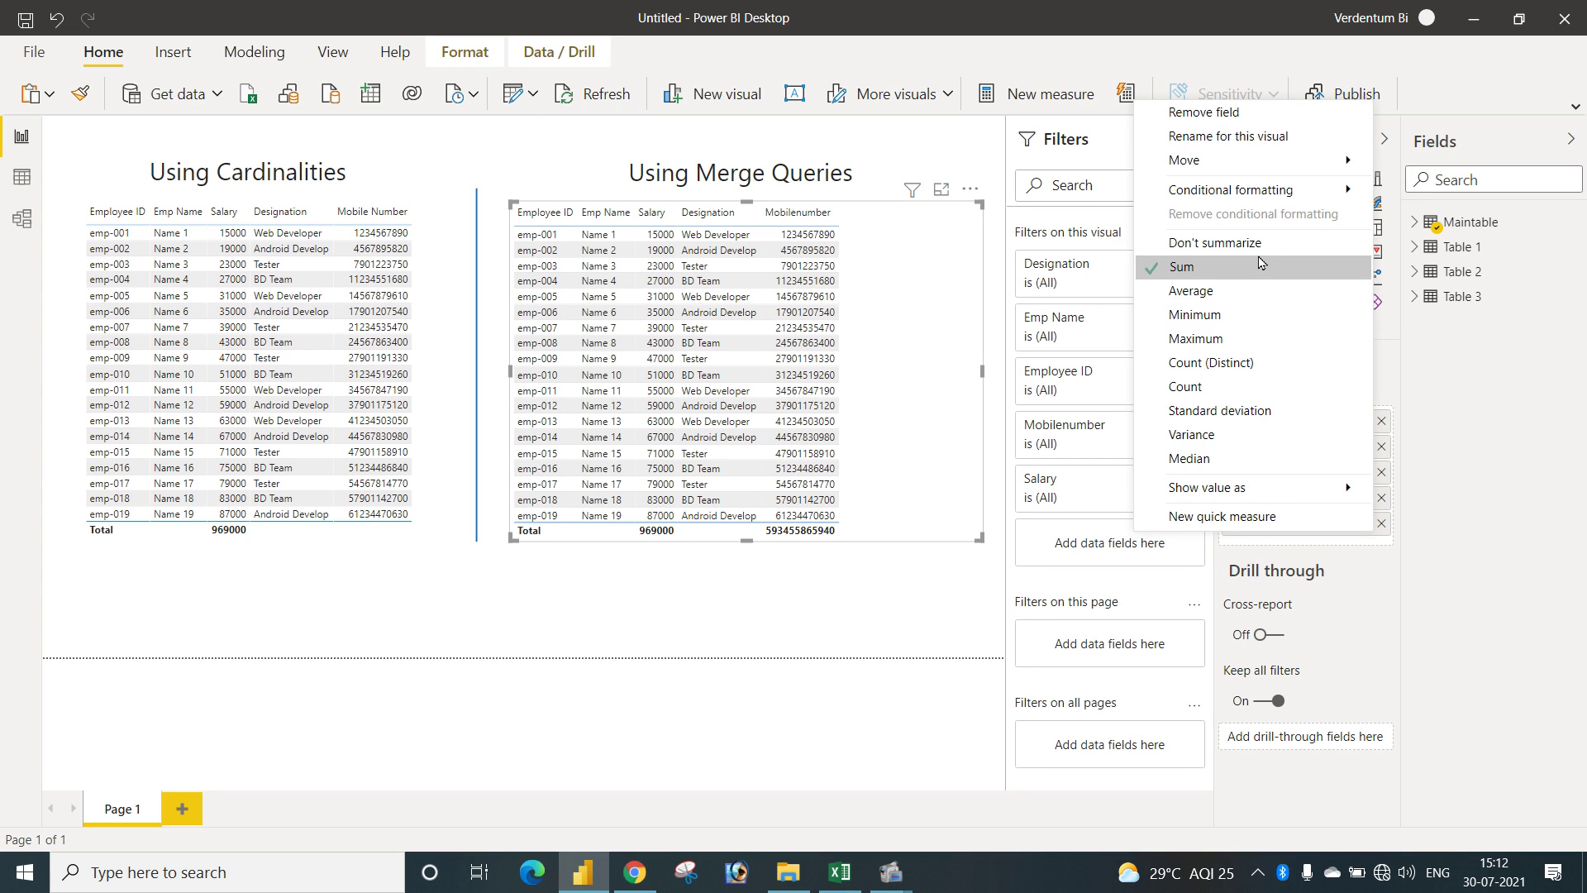
{"action": "left_click", "coordinate": [1258, 242]}
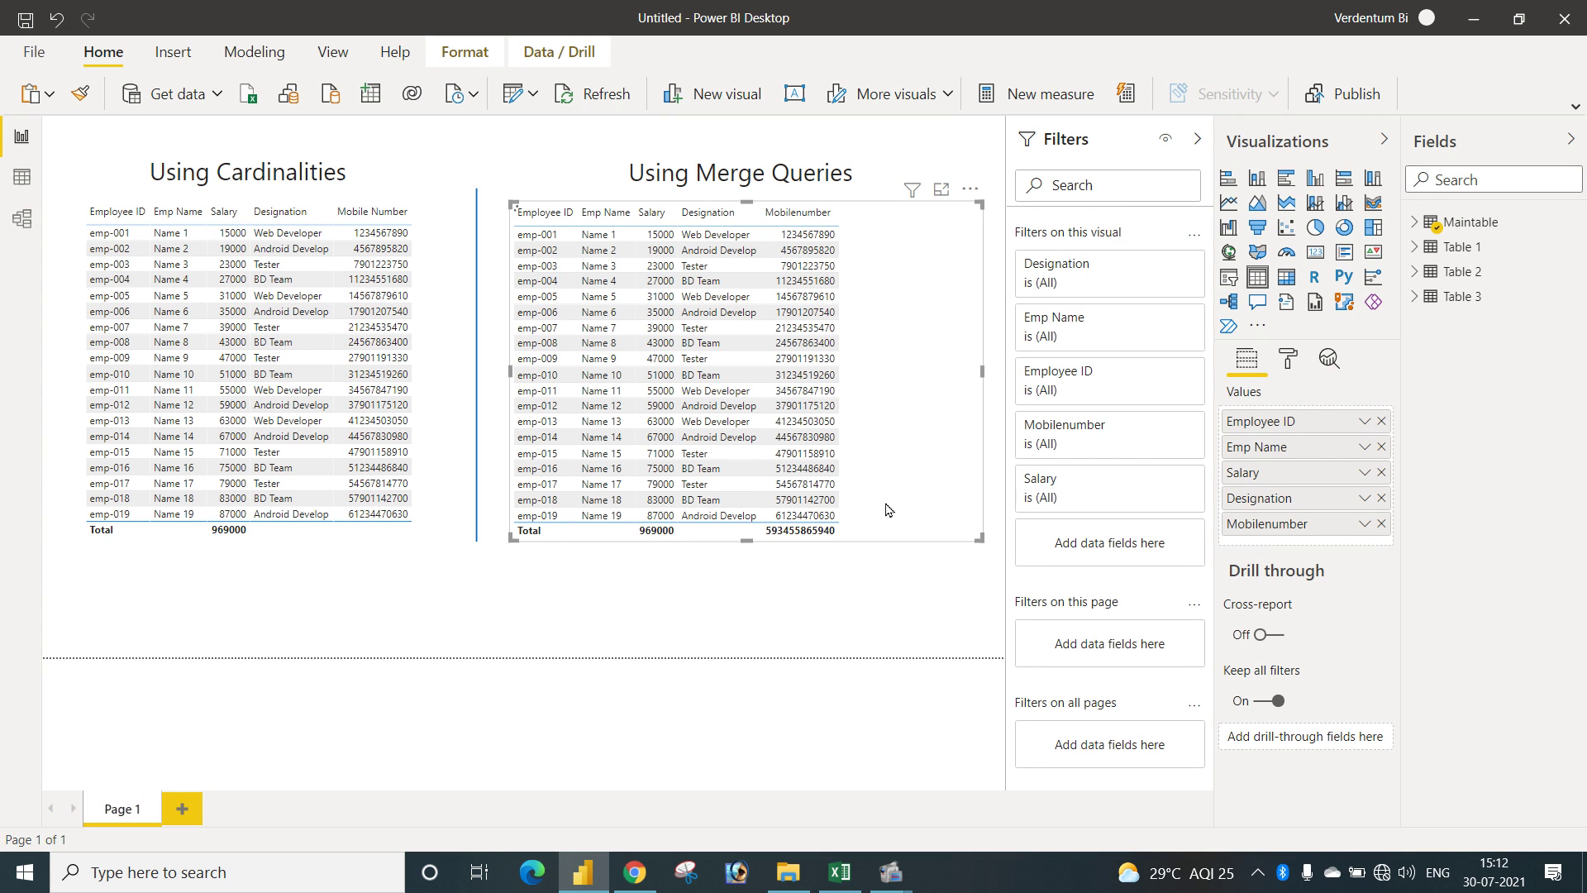
{"action": "left_click", "coordinate": [843, 586]}
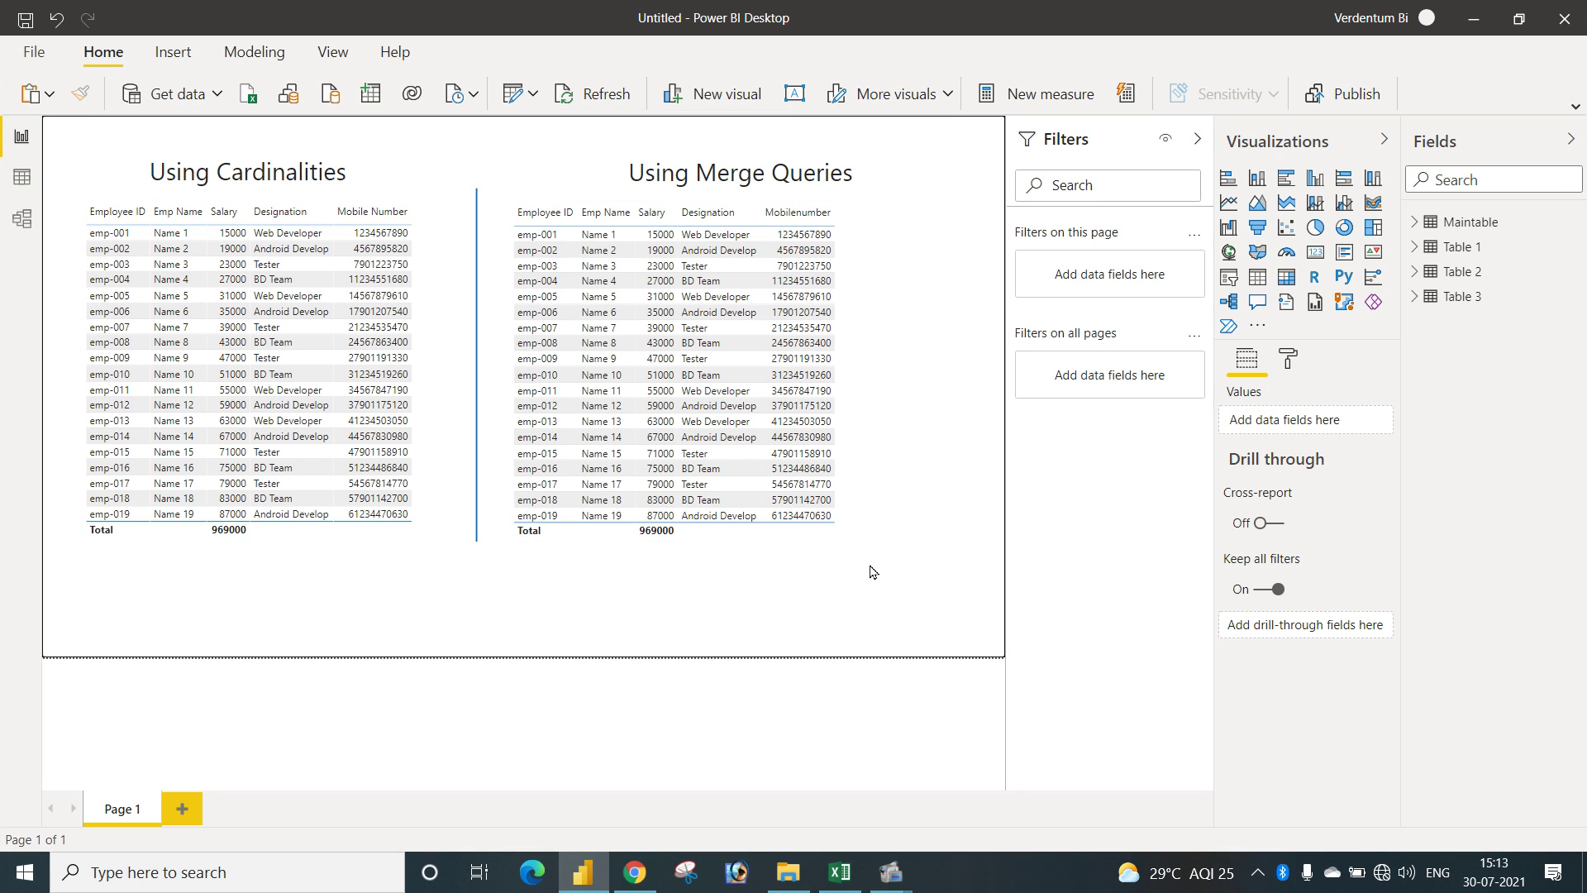
{"action": "left_click", "coordinate": [865, 436]}
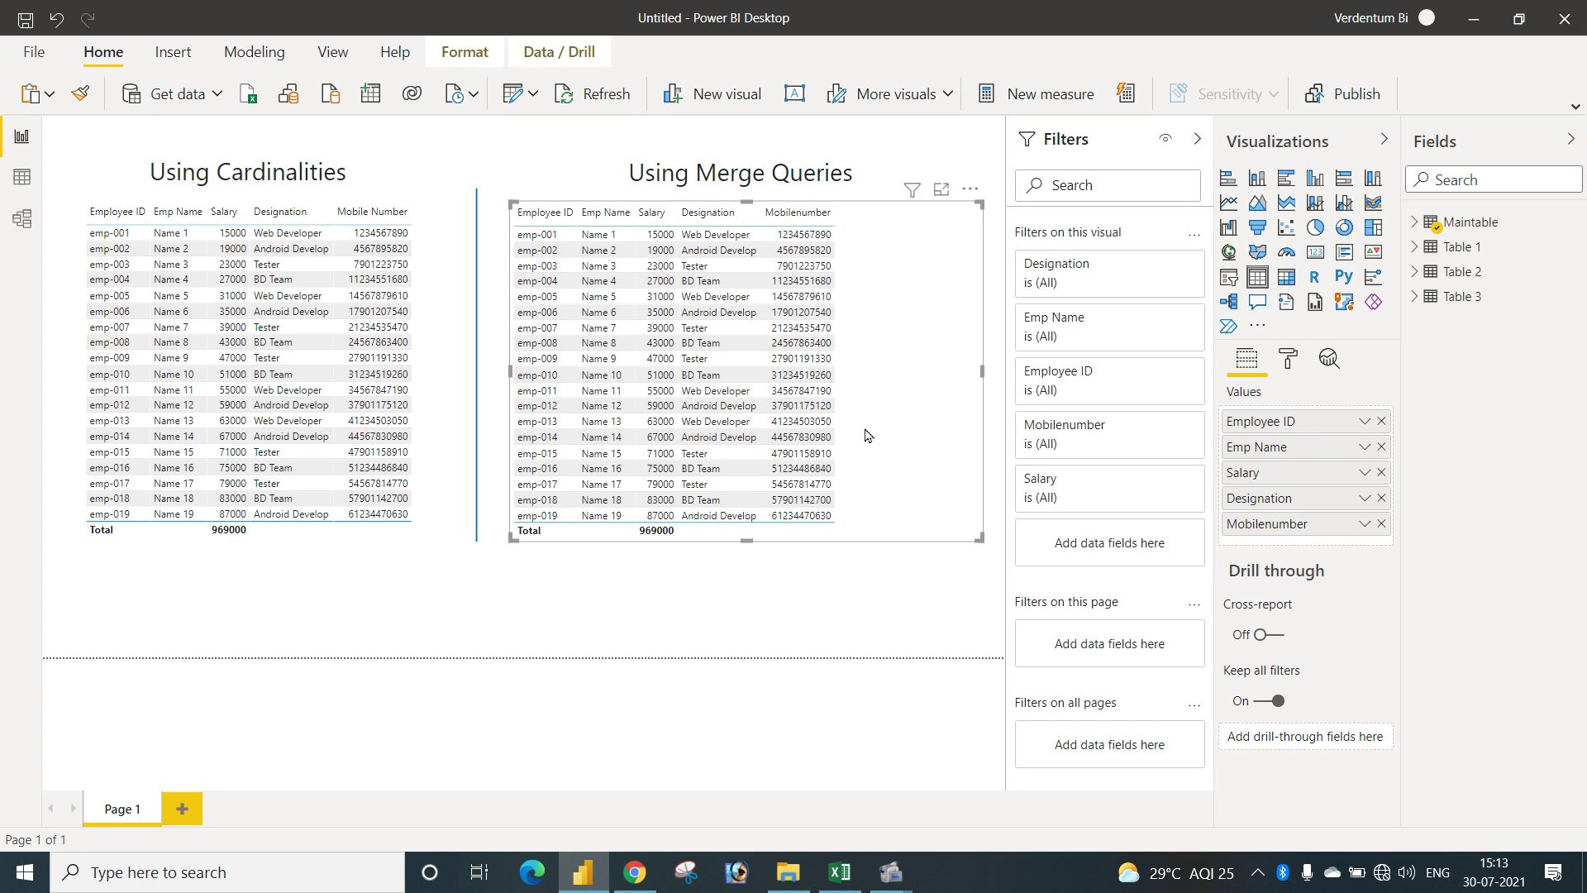